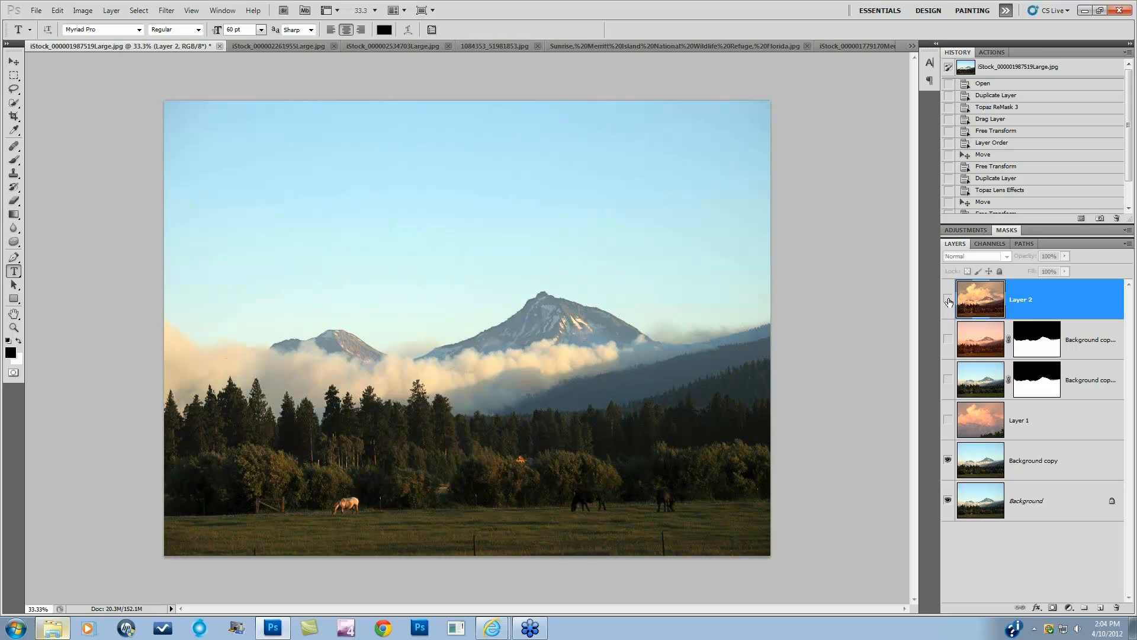
Show Layer 2 in the mountain image, and hide both masked copies and Layer 1 in the river image to view its original
left_click(948, 301)
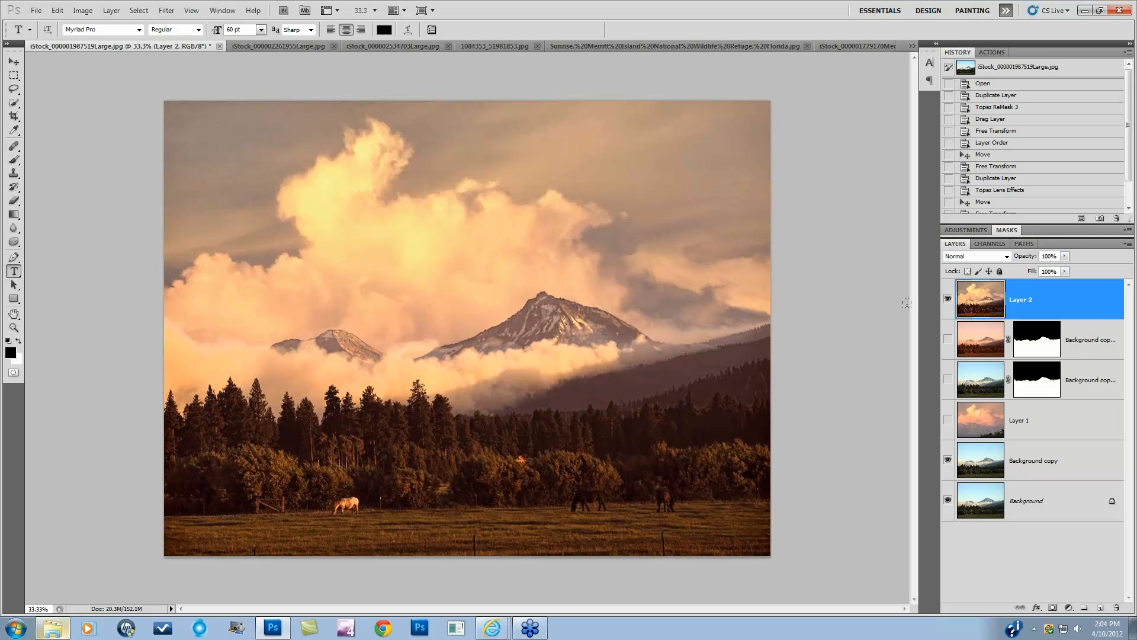
left_click(249, 47)
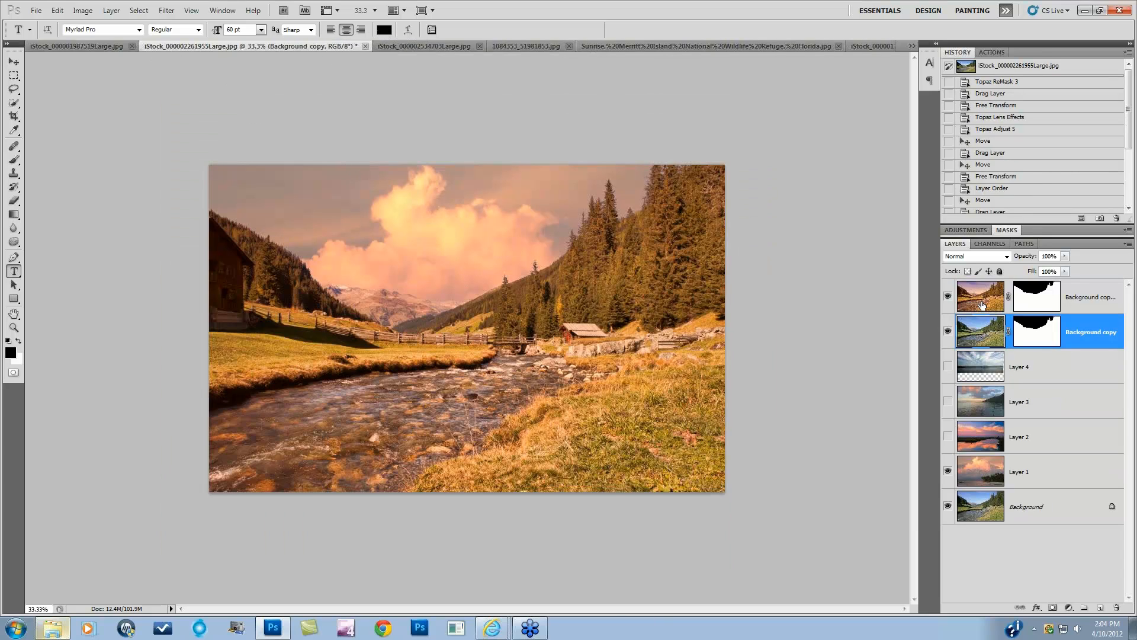
left_click(947, 296)
left_click(947, 331)
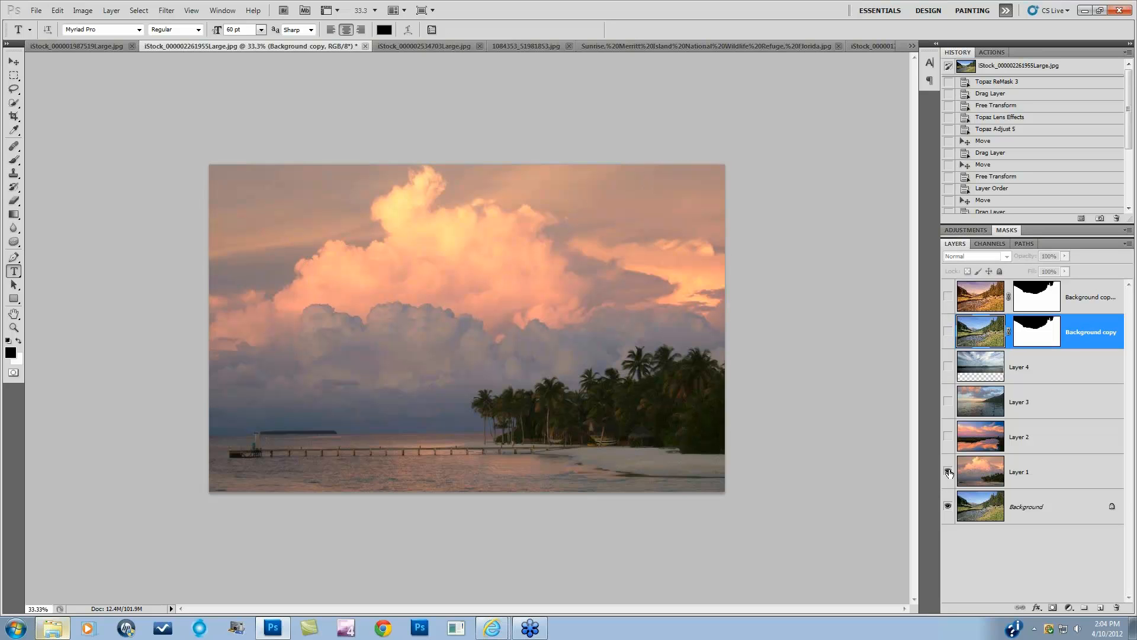
left_click(948, 472)
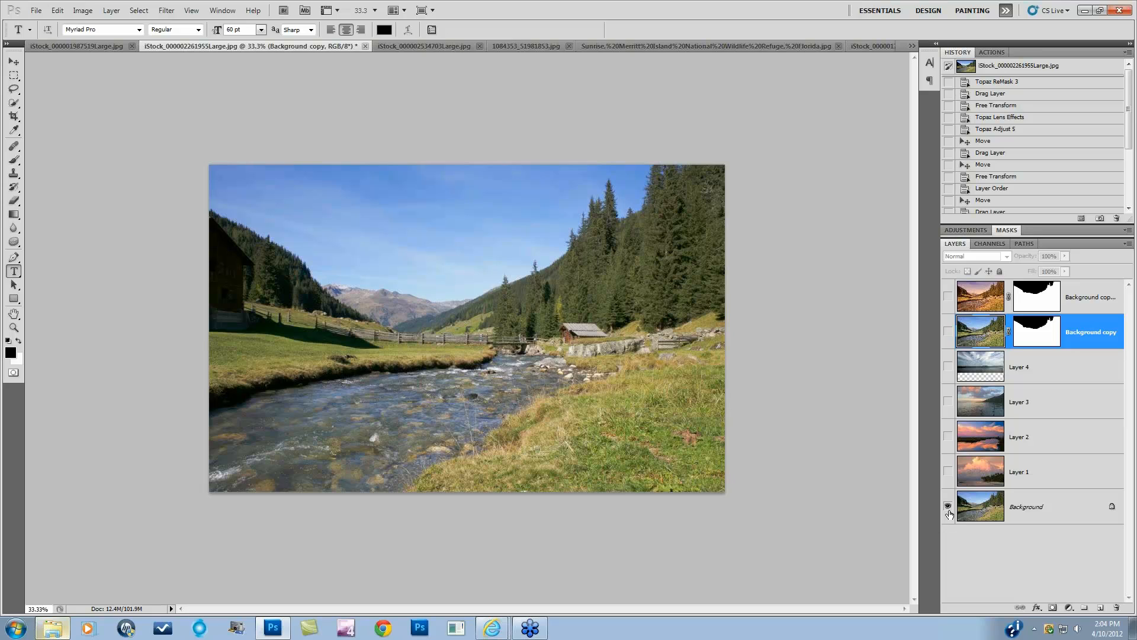
Show the masked Background copy, the Layer 4 sky and the warm-toned masked copy in the river image
left_click(947, 332)
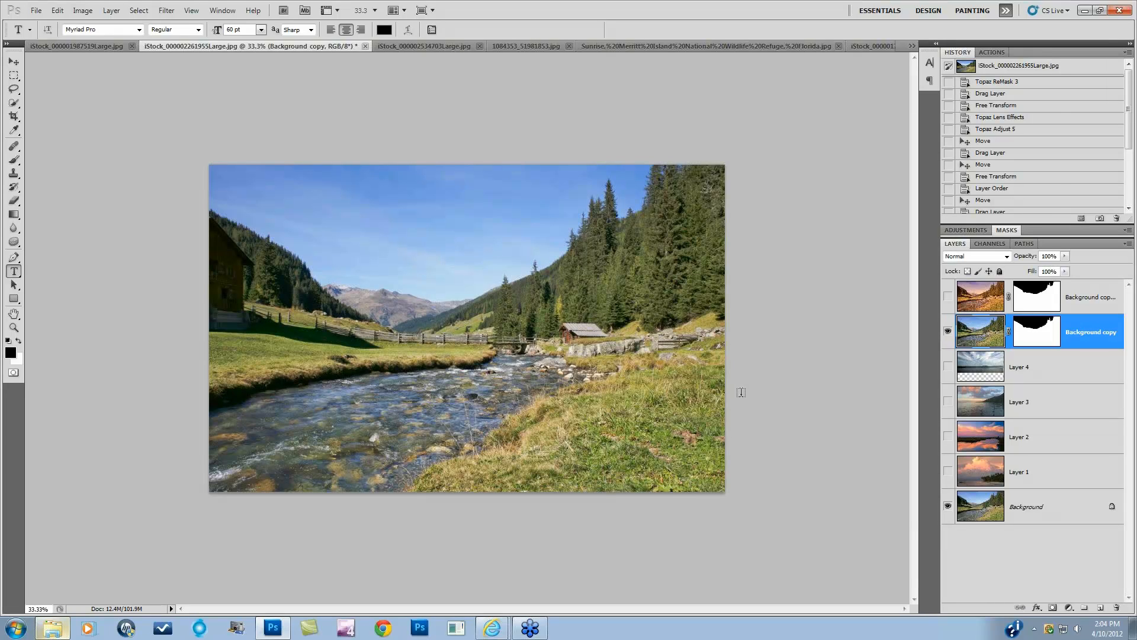
left_click(947, 369)
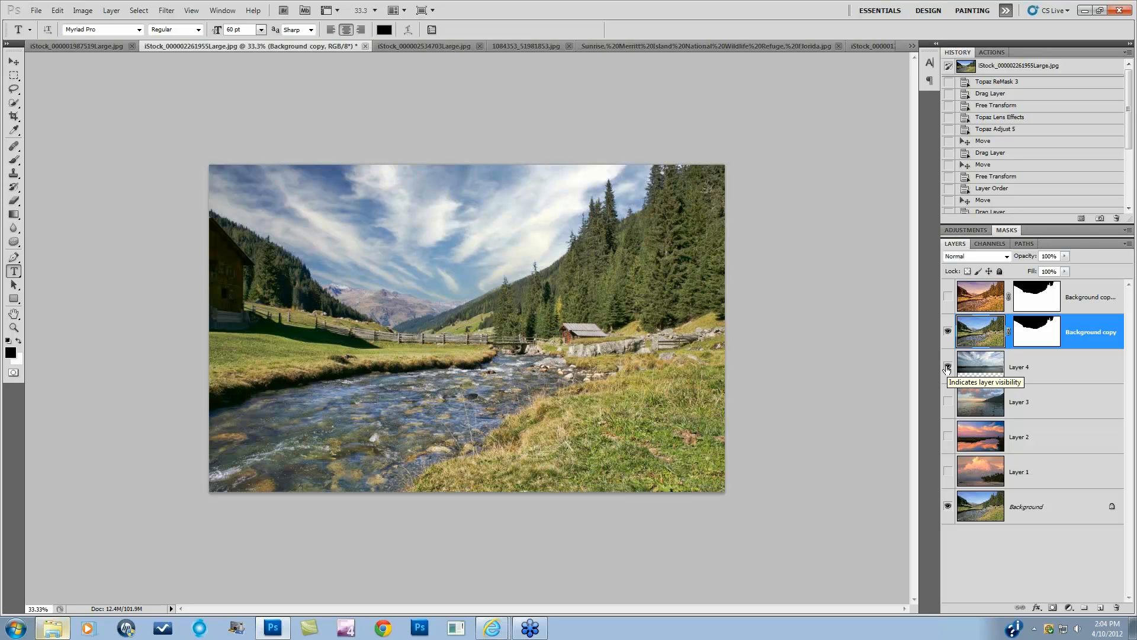
left_click(948, 297)
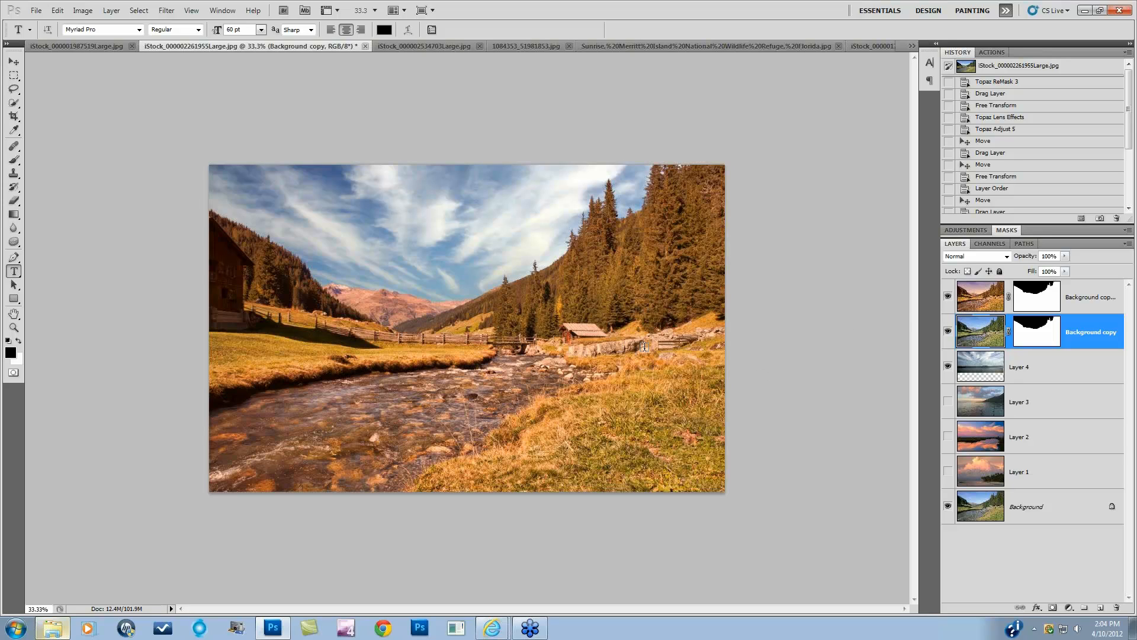
Compare the alternative skies on Layer 3, Layer 2 and Layer 1 behind the river scene, leaving only Layer 1's sky visible
left_click(948, 401)
left_click(948, 367)
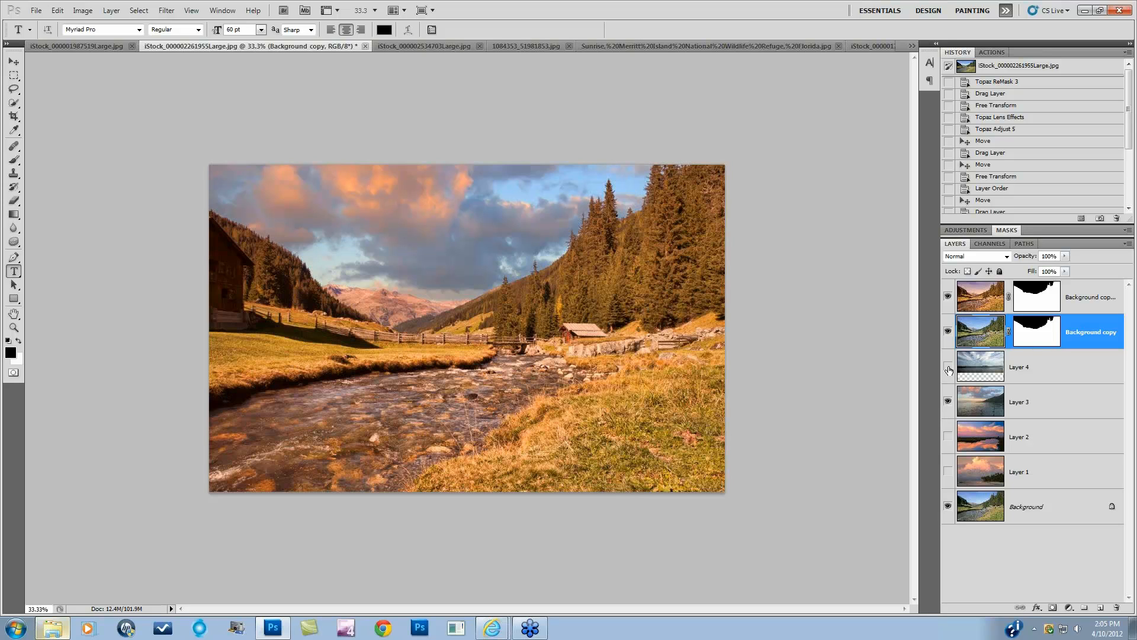
left_click(949, 461)
left_click(948, 436)
left_click(949, 402)
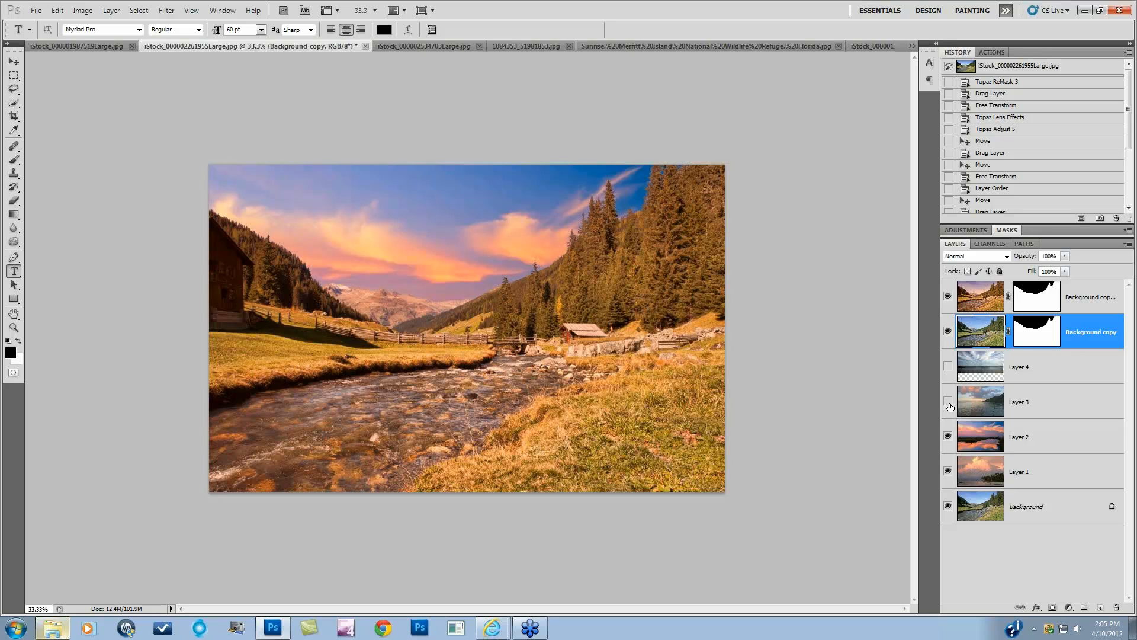
left_click(948, 437)
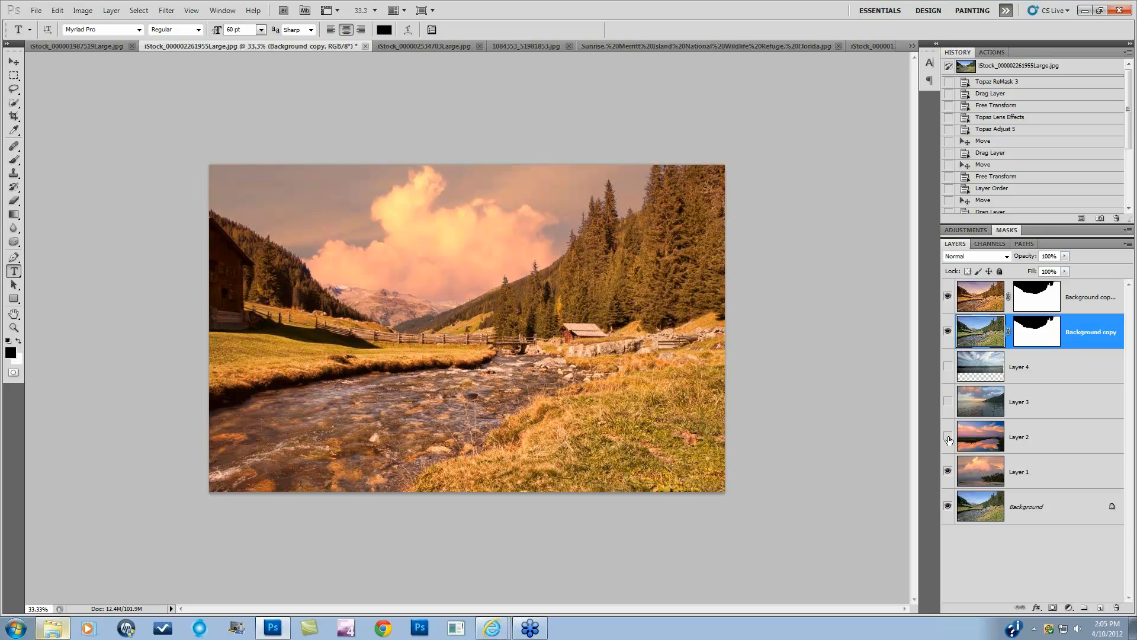
In the tree and field image, view the Background alone, and show the Layer 2 sky with the lower masked Background copy
left_click(413, 45)
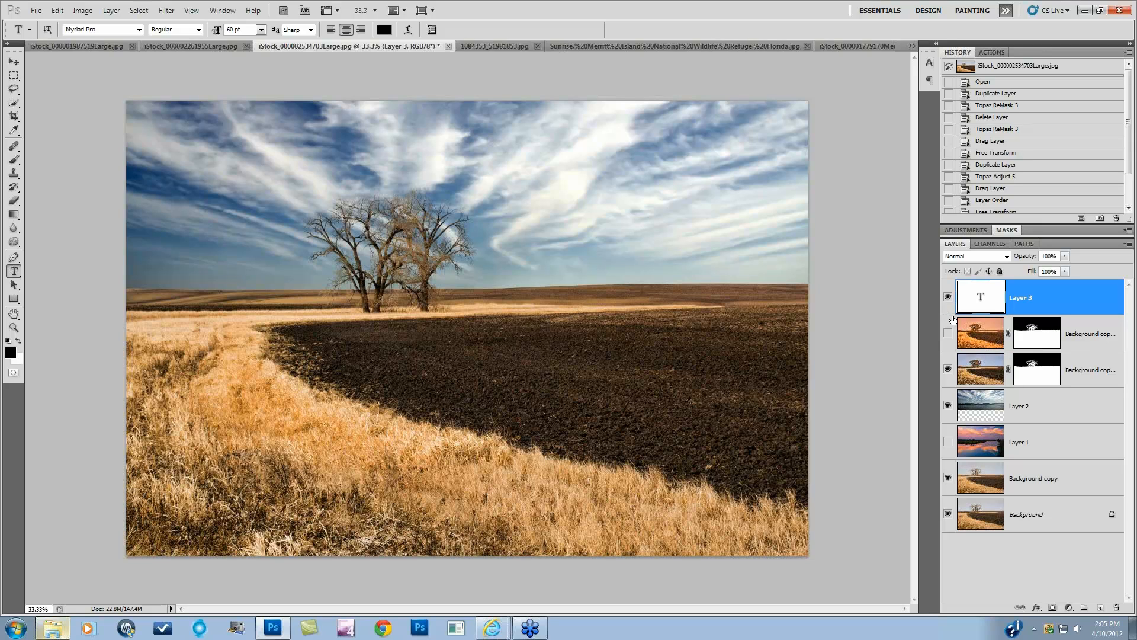
left_click(947, 514, "alt")
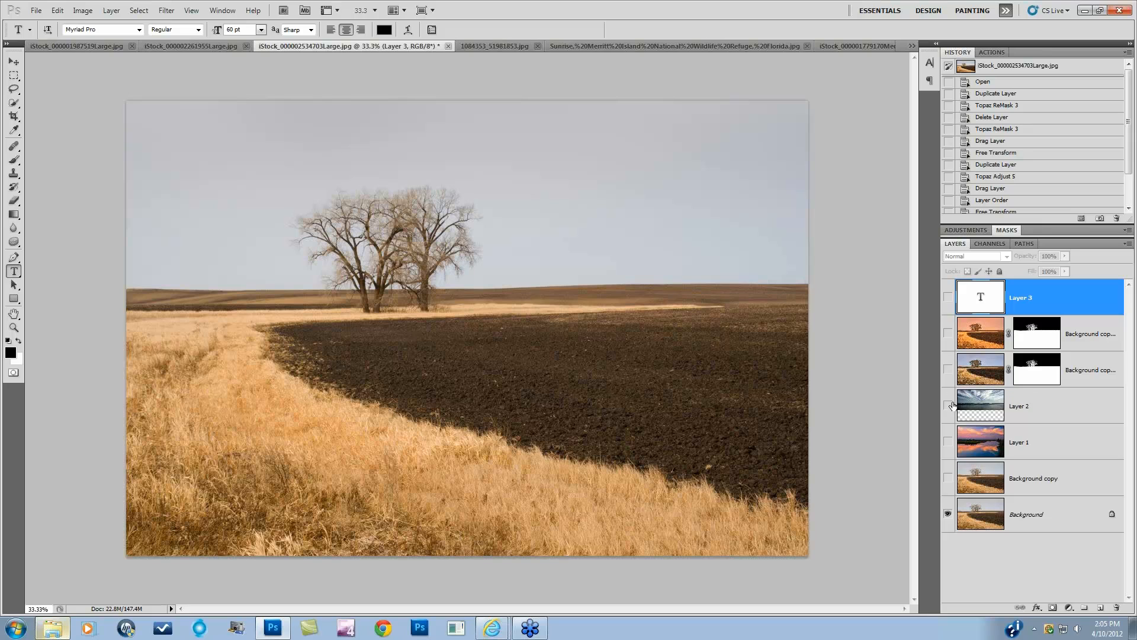
left_click(948, 406)
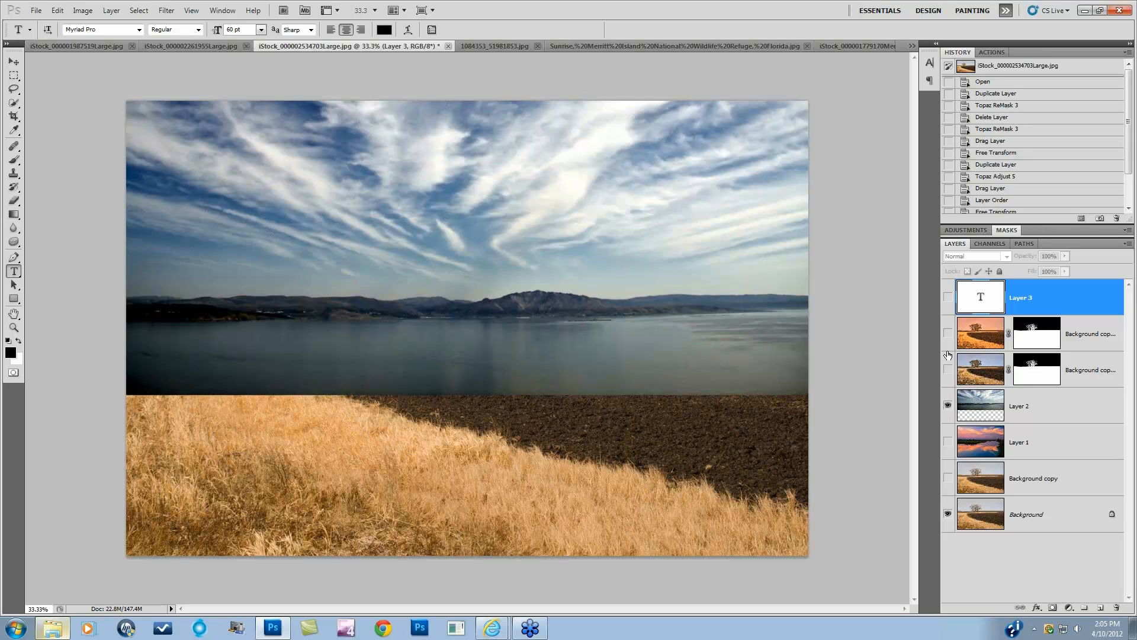
left_click(948, 371)
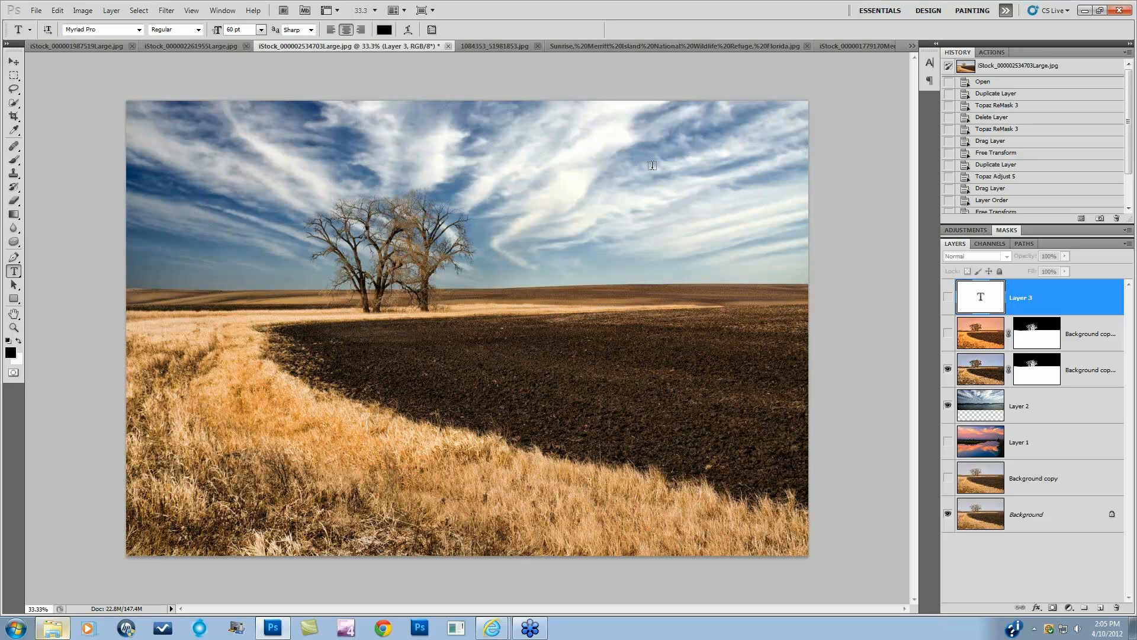
left_click(912, 46)
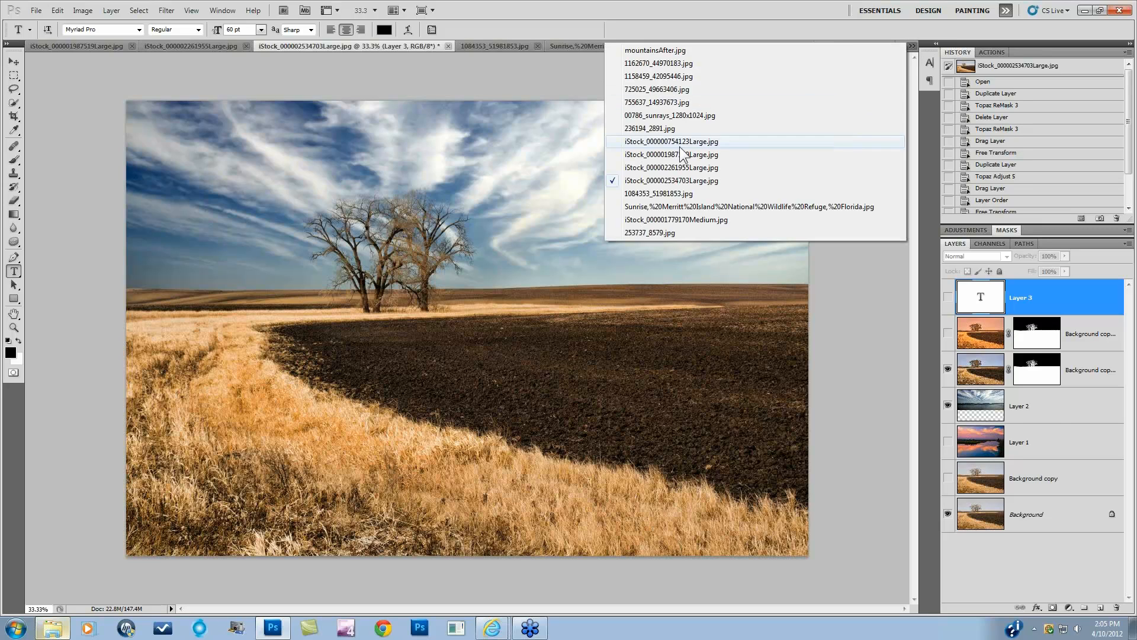
left_click(680, 145)
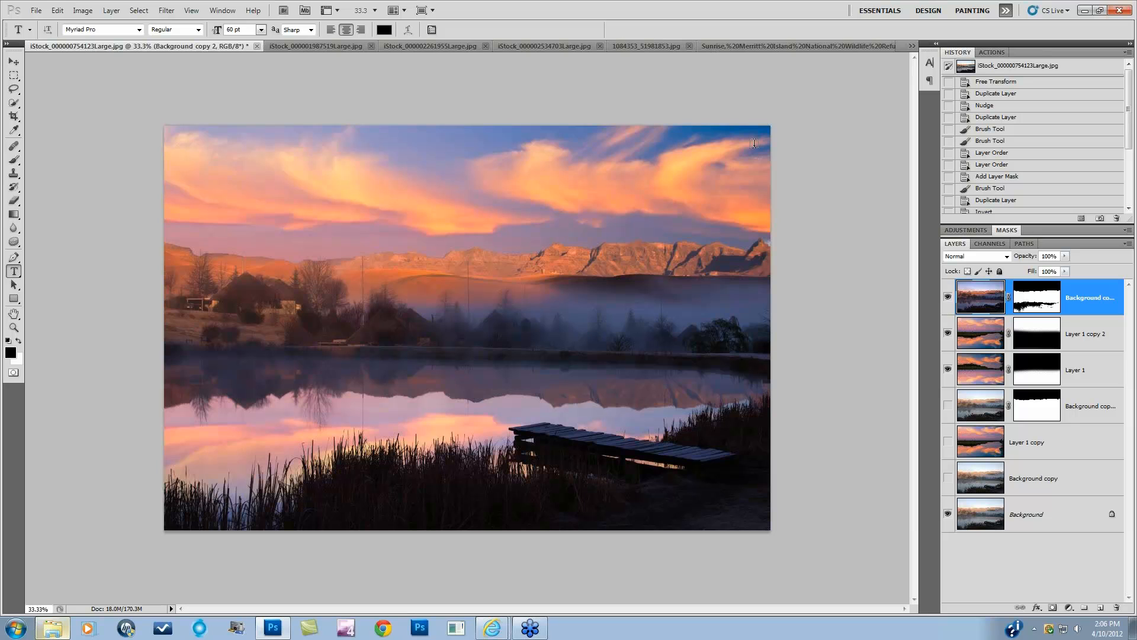
left_click(528, 46)
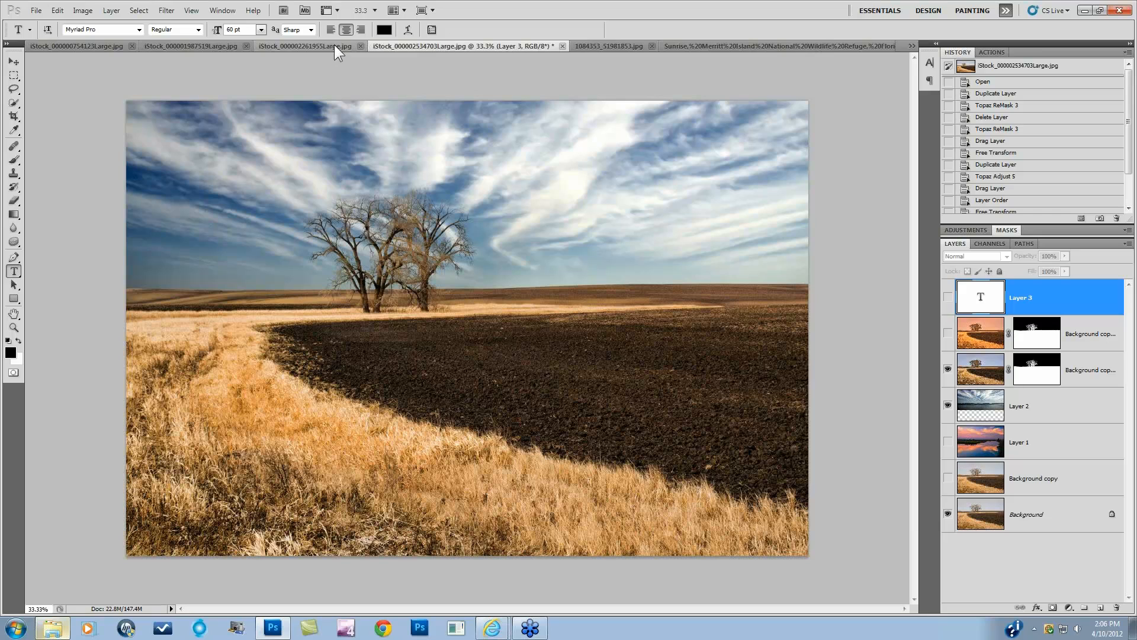
left_click(296, 45)
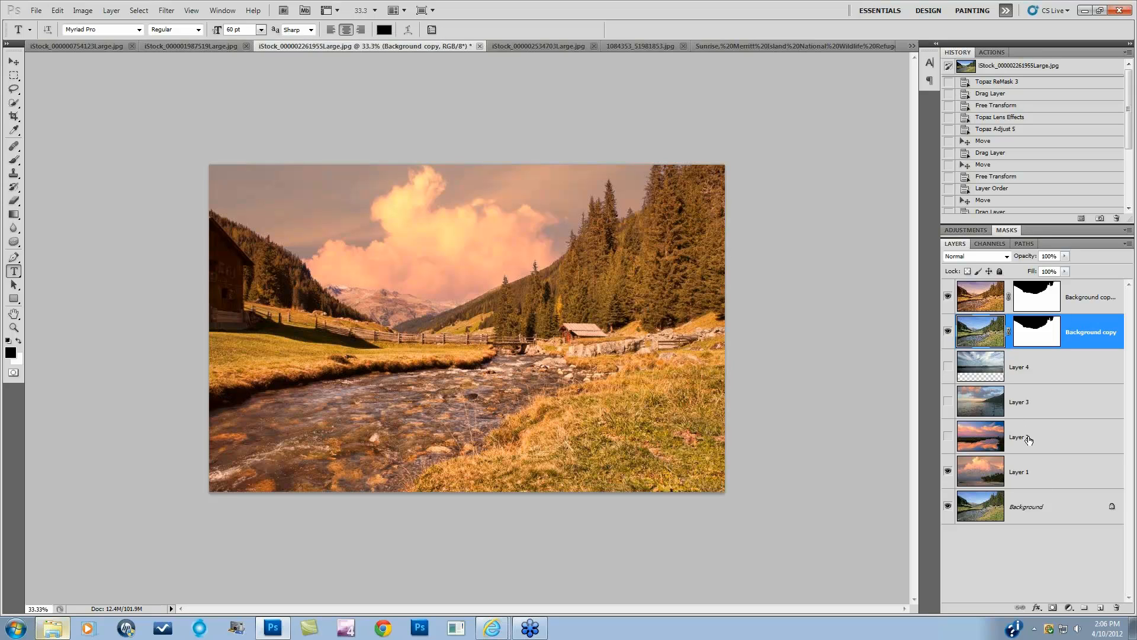
left_click(1032, 474, "shift")
left_click_drag(1057, 470, 1117, 608)
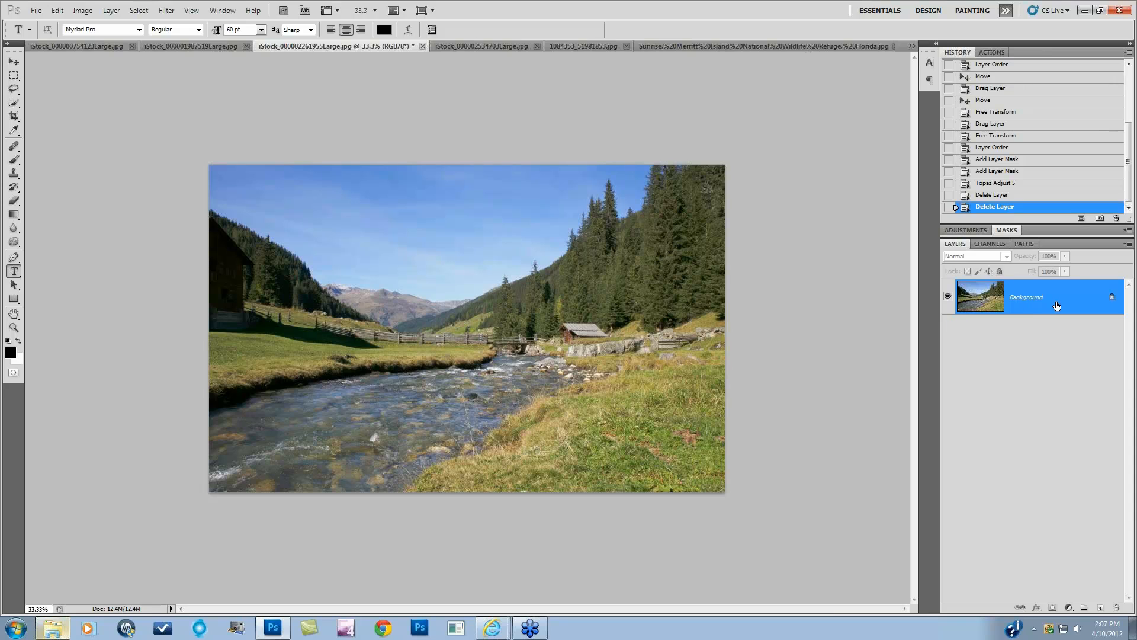
left_click_drag(1074, 304, 1101, 606)
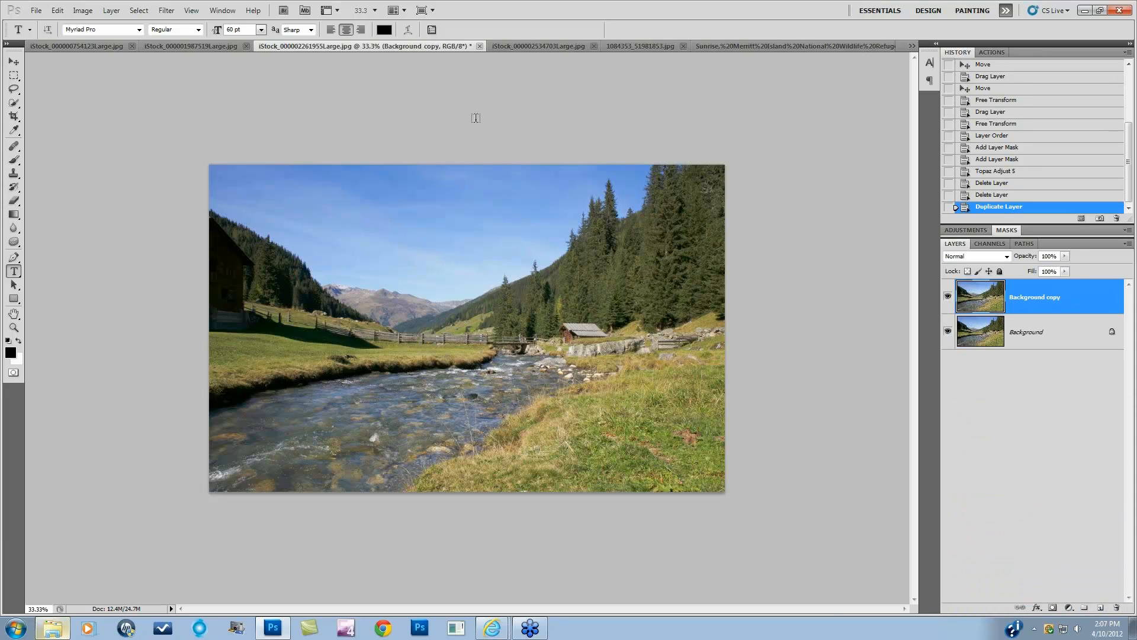
Open the Topaz ReMask 3 filter on the Background copy layer
left_click(166, 11)
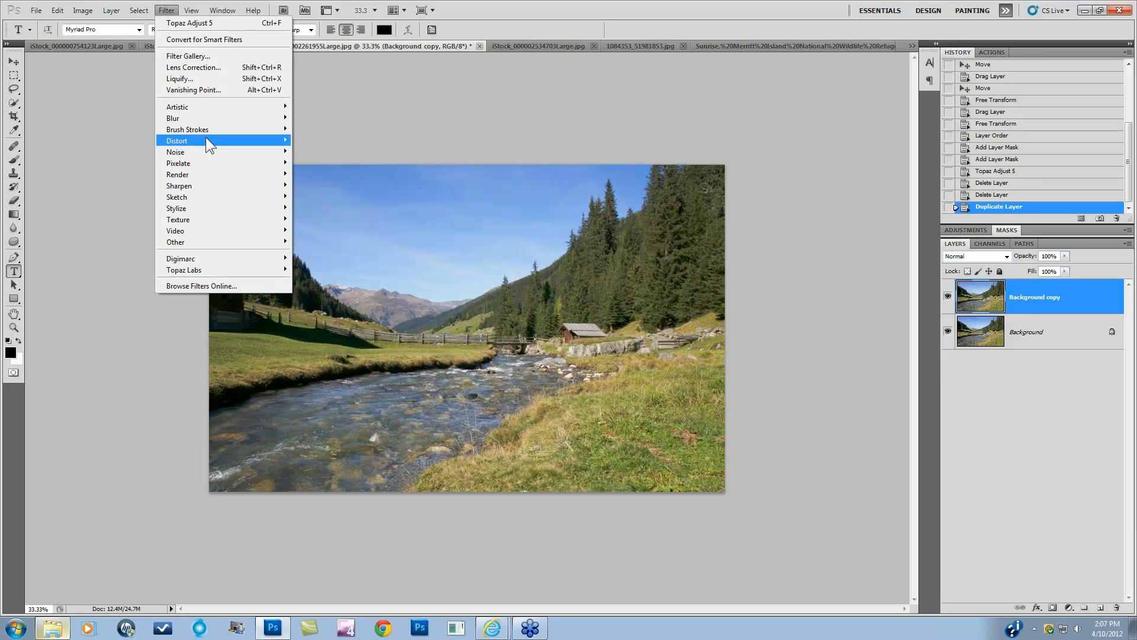
mouse_move(191, 269)
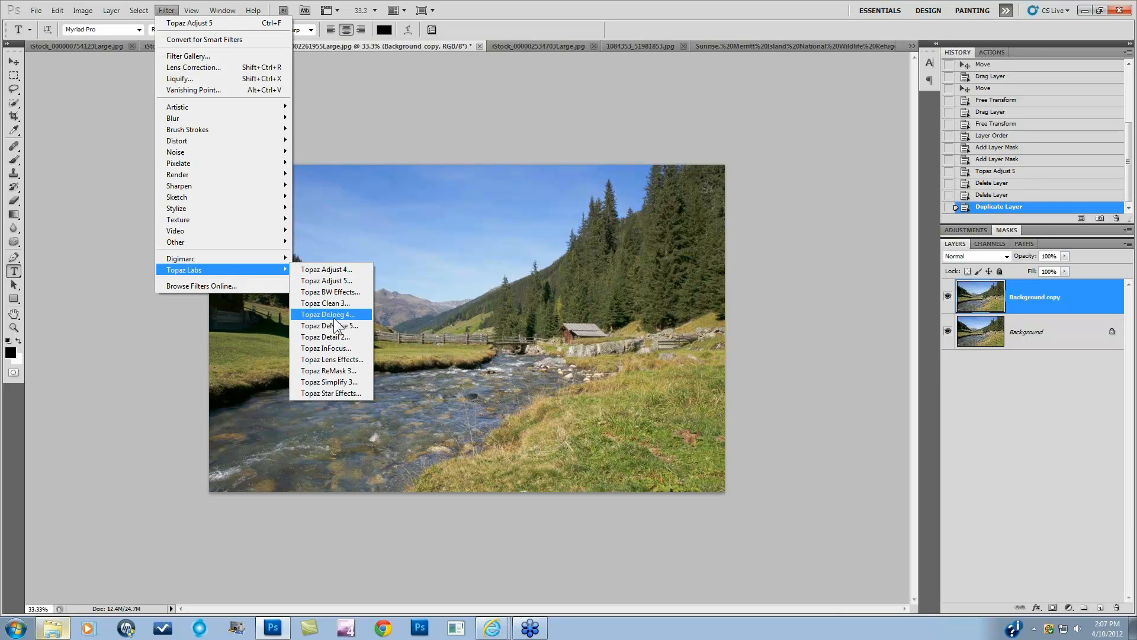
left_click(332, 368)
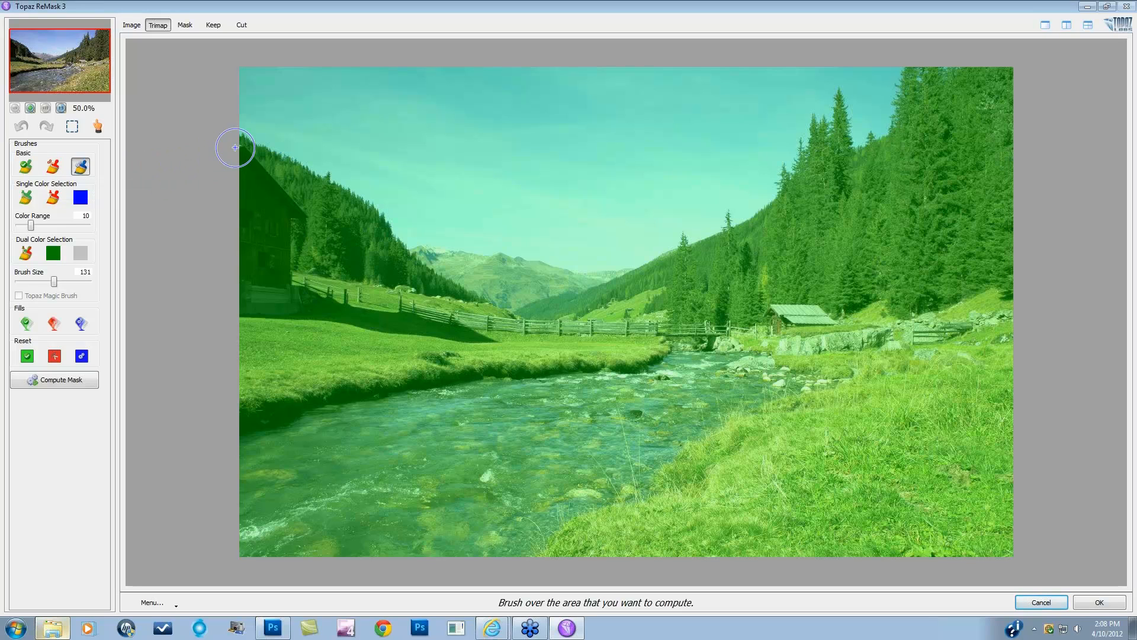
Reduce the compute brush size to 51 and paint along the whole boundary between the sky and the trees and mountains
scroll(241, 152, "down", 8)
mouse_move(241, 135)
left_mouse_down()
mouse_move(323, 172)
mouse_move(404, 247)
mouse_move(616, 271)
mouse_move(725, 231)
mouse_move(727, 217)
mouse_move(775, 196)
mouse_move(826, 117)
mouse_move(828, 136)
mouse_move(819, 125)
mouse_move(839, 92)
mouse_move(849, 139)
mouse_move(812, 146)
mouse_move(886, 135)
mouse_move(908, 75)
mouse_move(898, 124)
mouse_move(914, 75)
mouse_move(947, 72)
mouse_move(919, 87)
mouse_move(948, 71)
mouse_move(927, 79)
left_mouse_up()
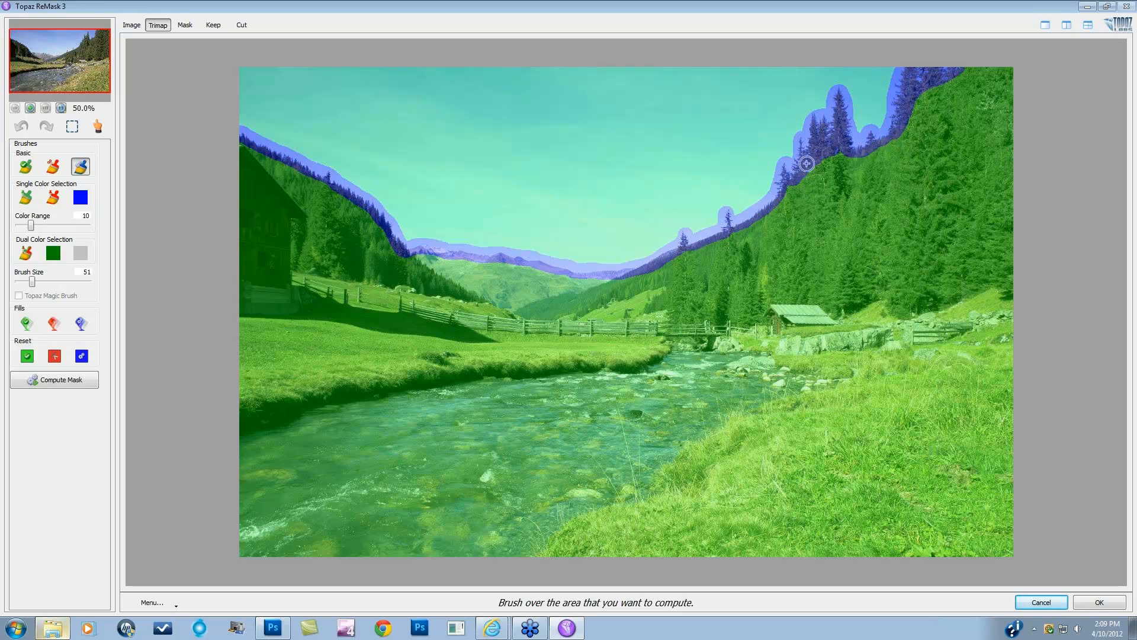
left_click_drag(783, 187, 781, 192)
Fill the sky as the area to cut and compute the mask
left_click(55, 324)
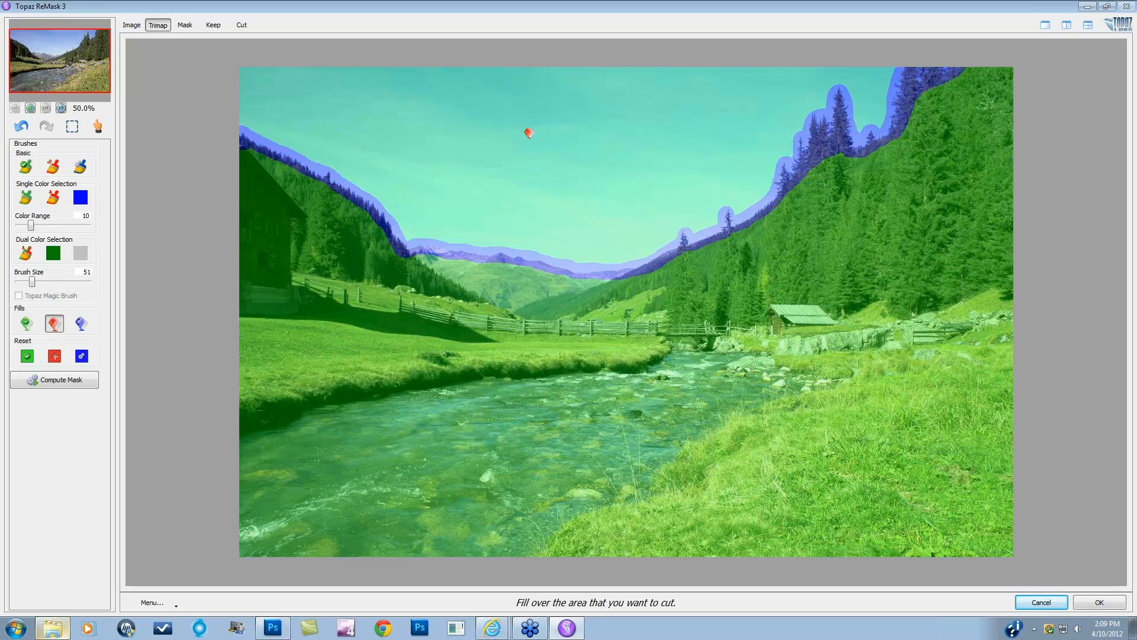
left_click(528, 132)
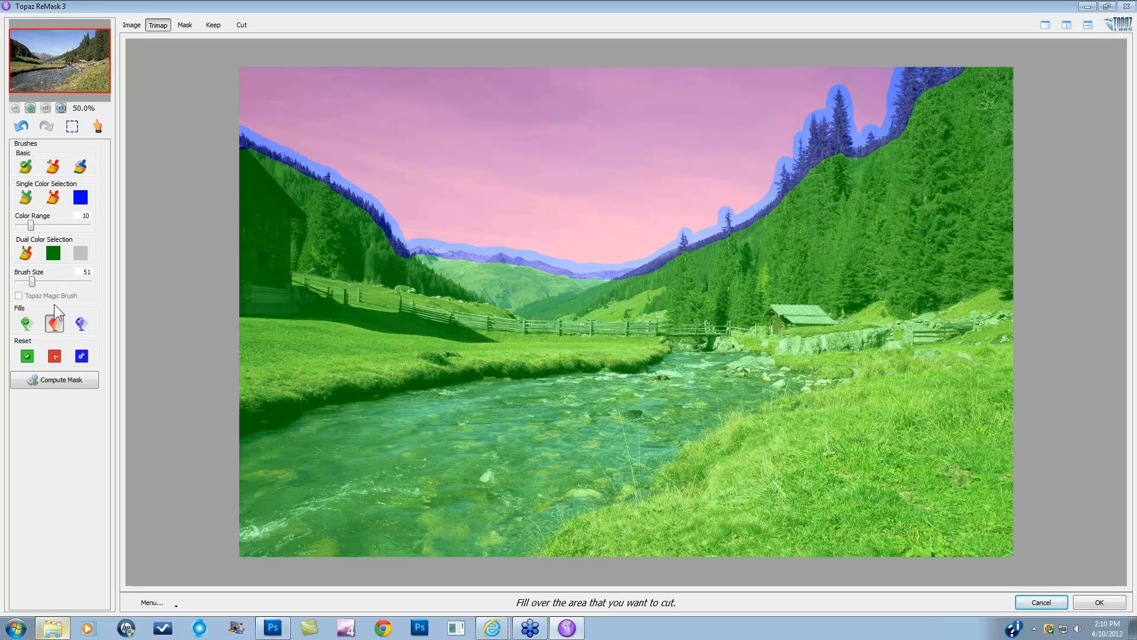
left_click(50, 379)
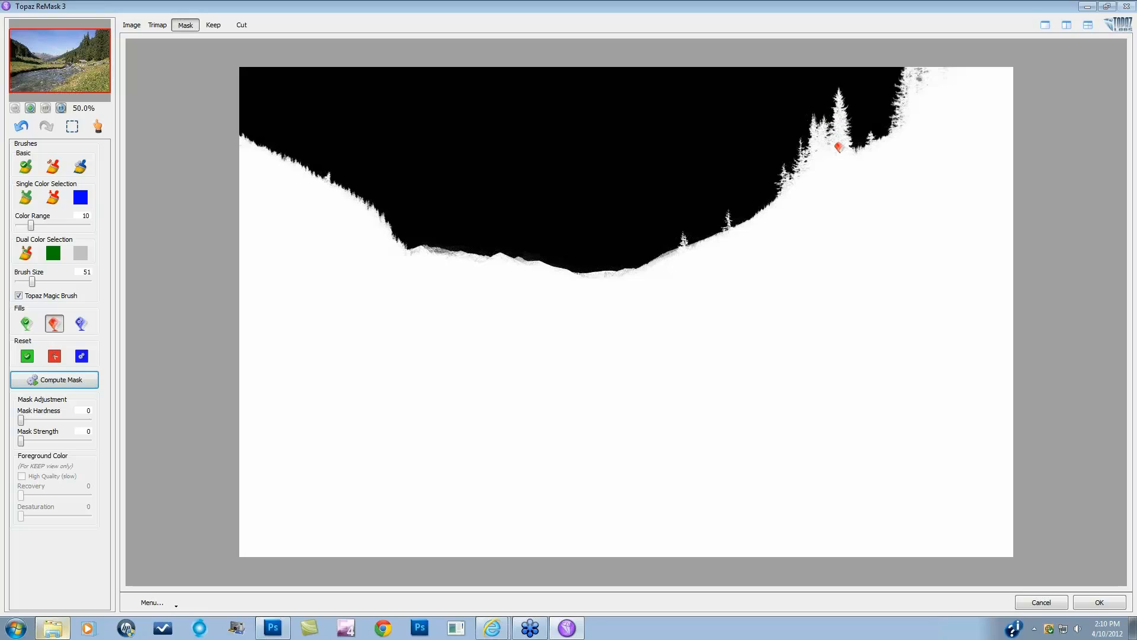
Examine the computed mask in the four-panel, single and split layouts, checking the Image, Trimap, Mask, Keep and Cut views
left_click(1089, 24)
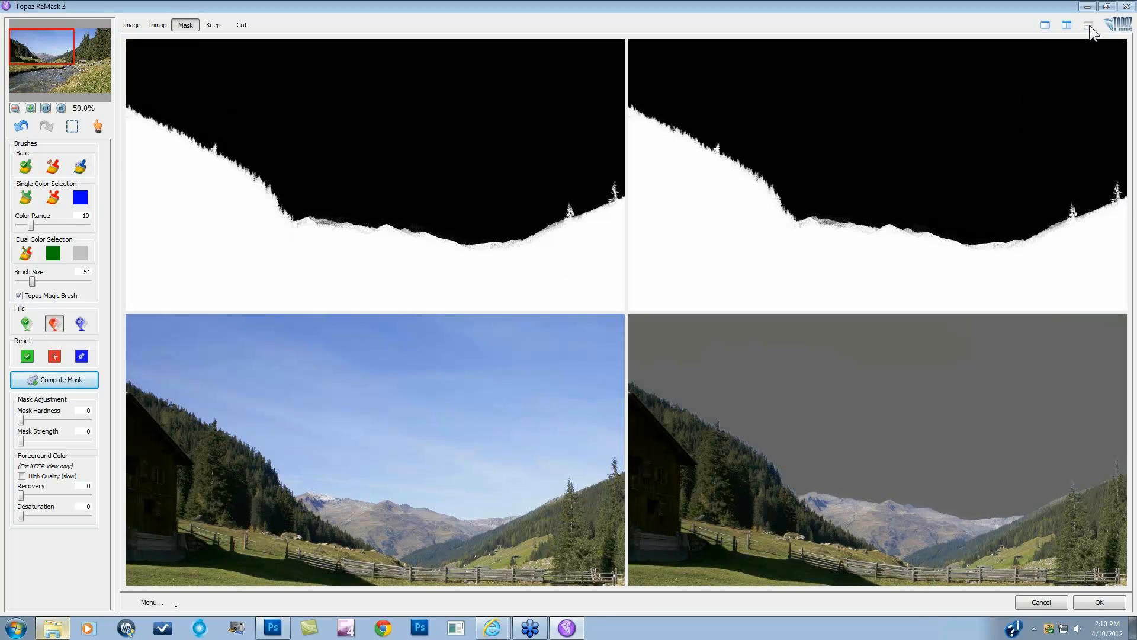
left_click(1043, 25)
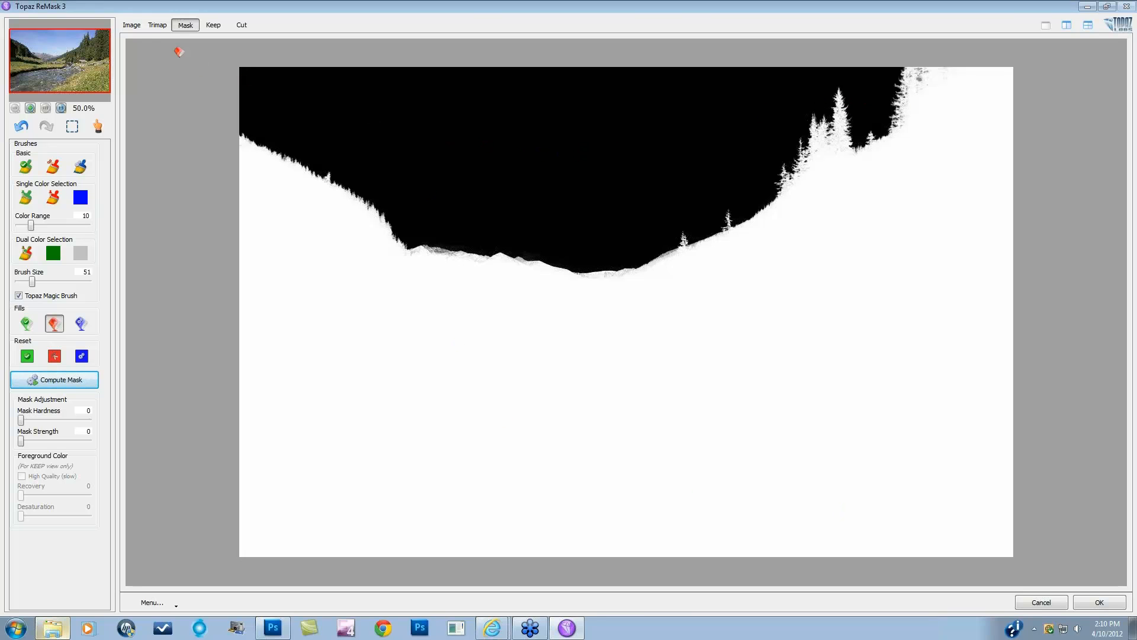
left_click(130, 26)
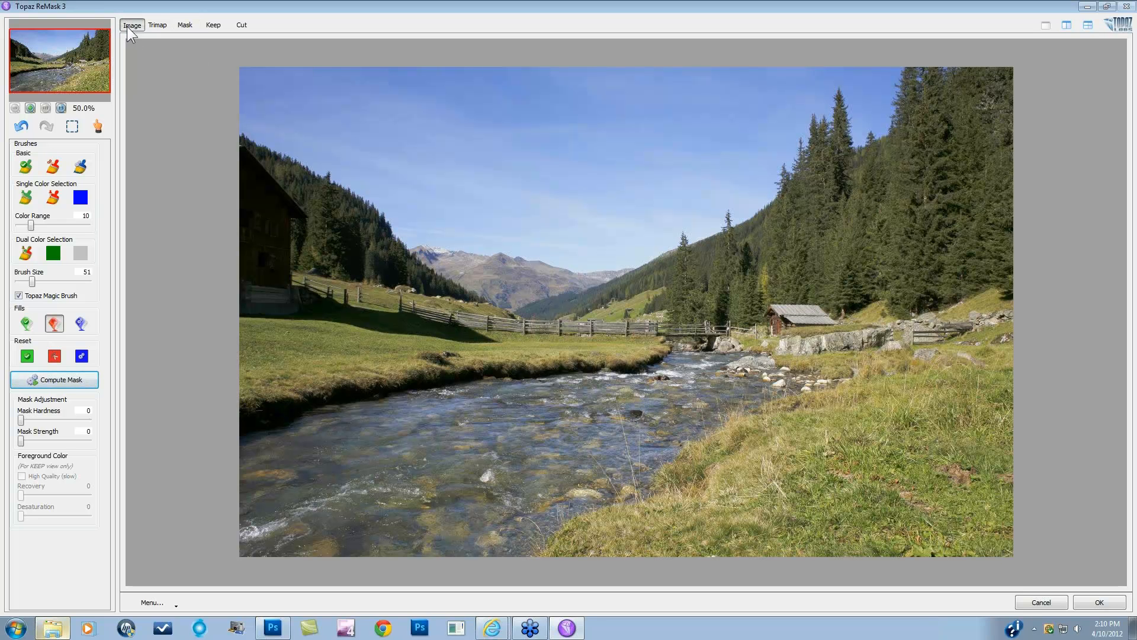
left_click(158, 24)
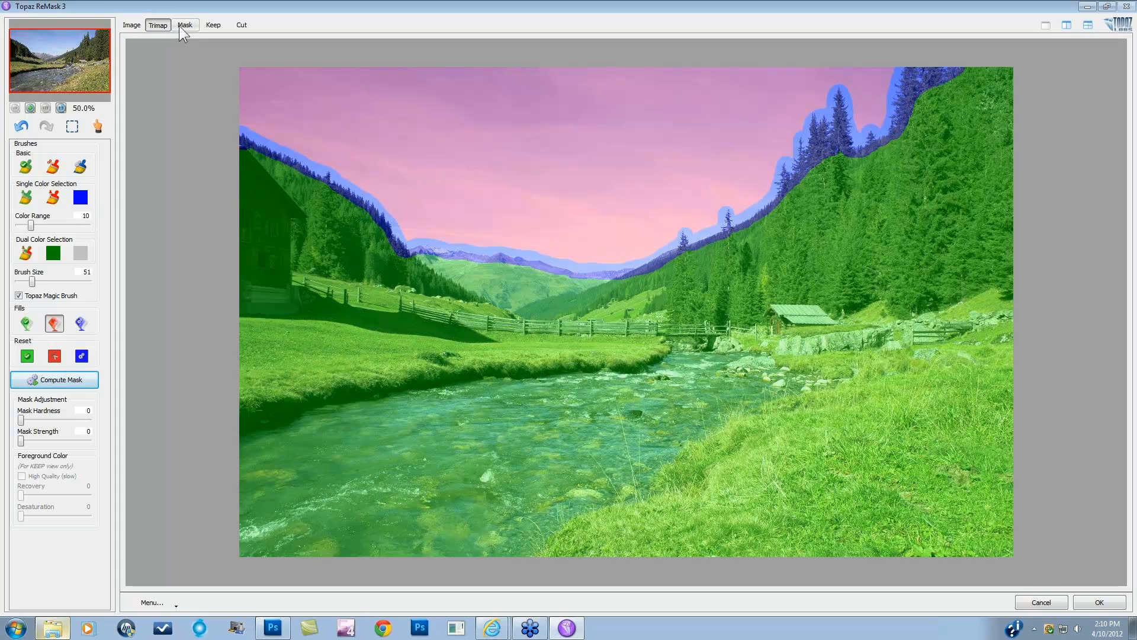
left_click(184, 25)
left_click(212, 25)
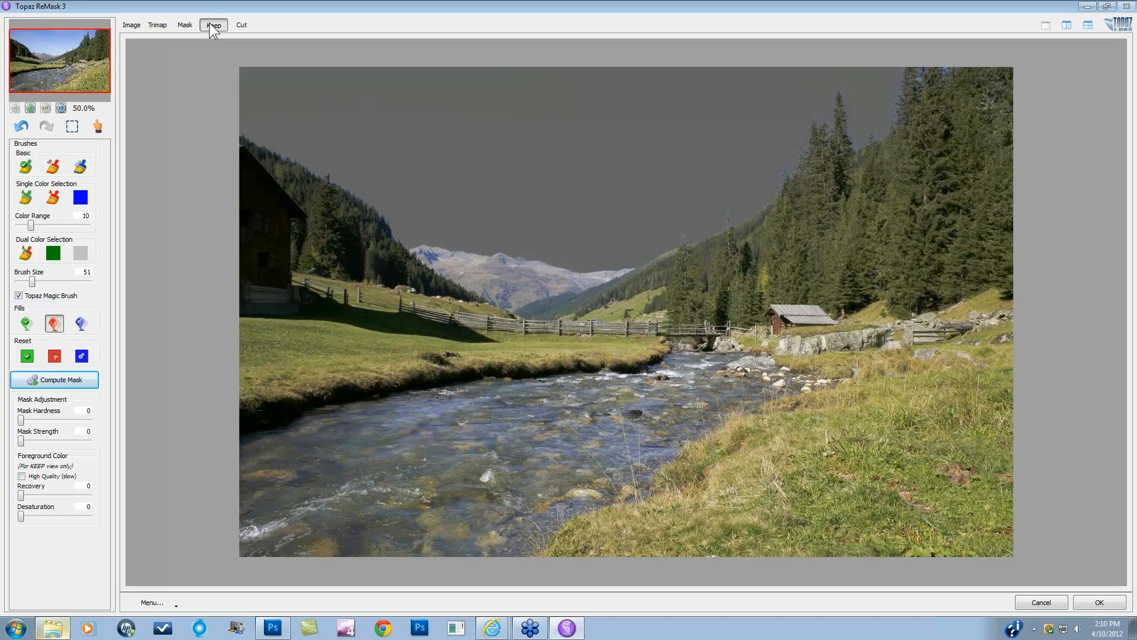
left_click(241, 25)
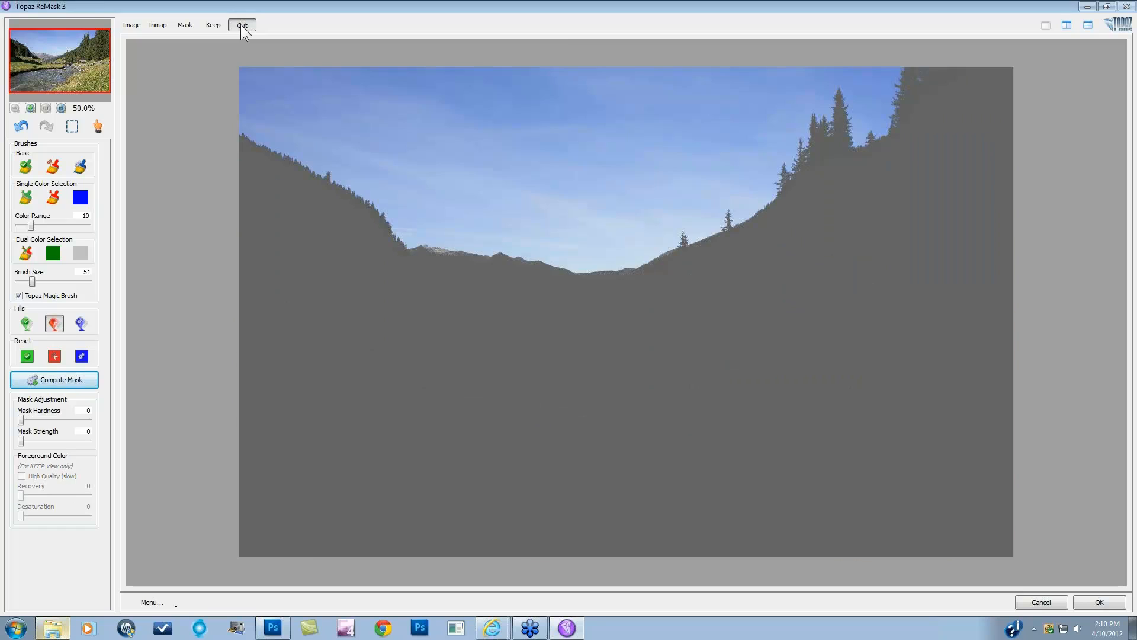
left_click(185, 25)
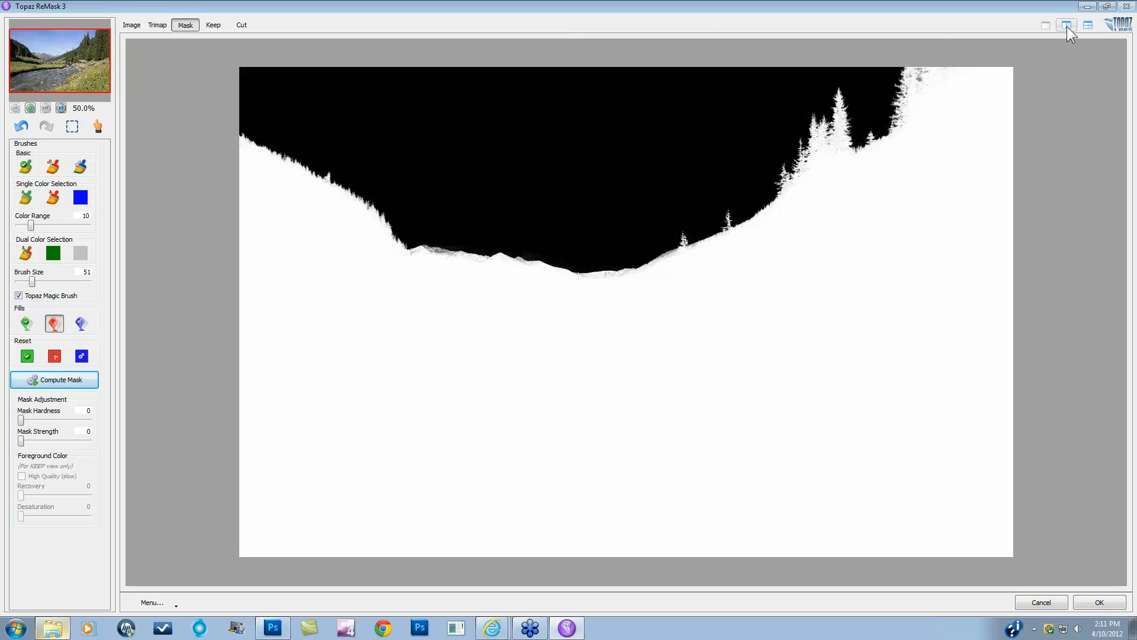
left_click(1067, 25)
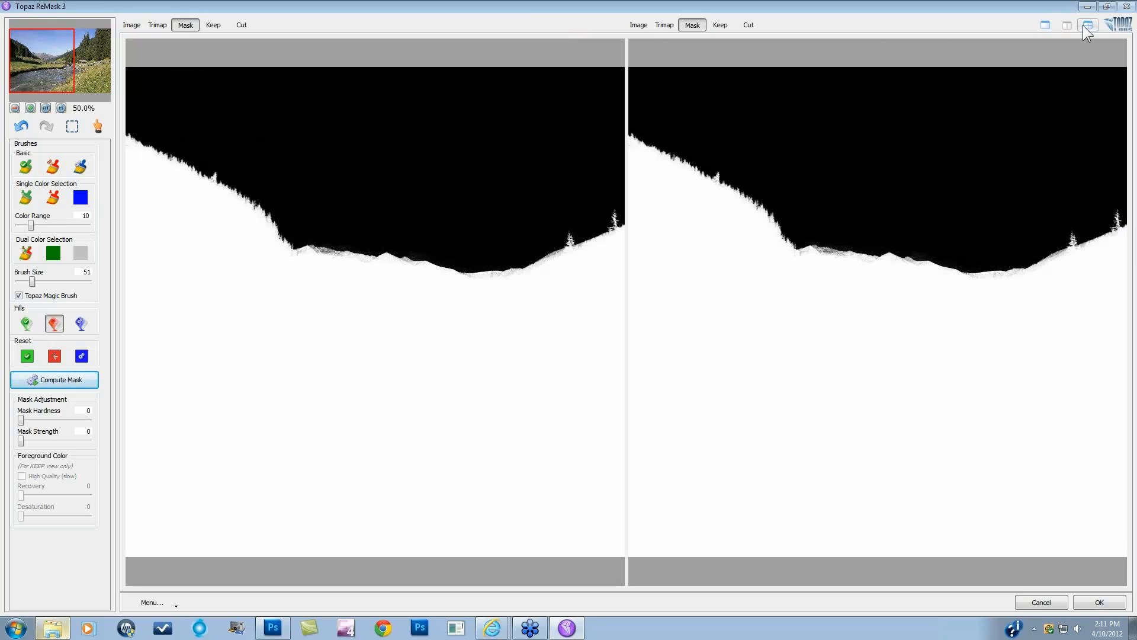
Switch to the four-panel comparison layout and show the Trimap in its first panel
left_click(1088, 25)
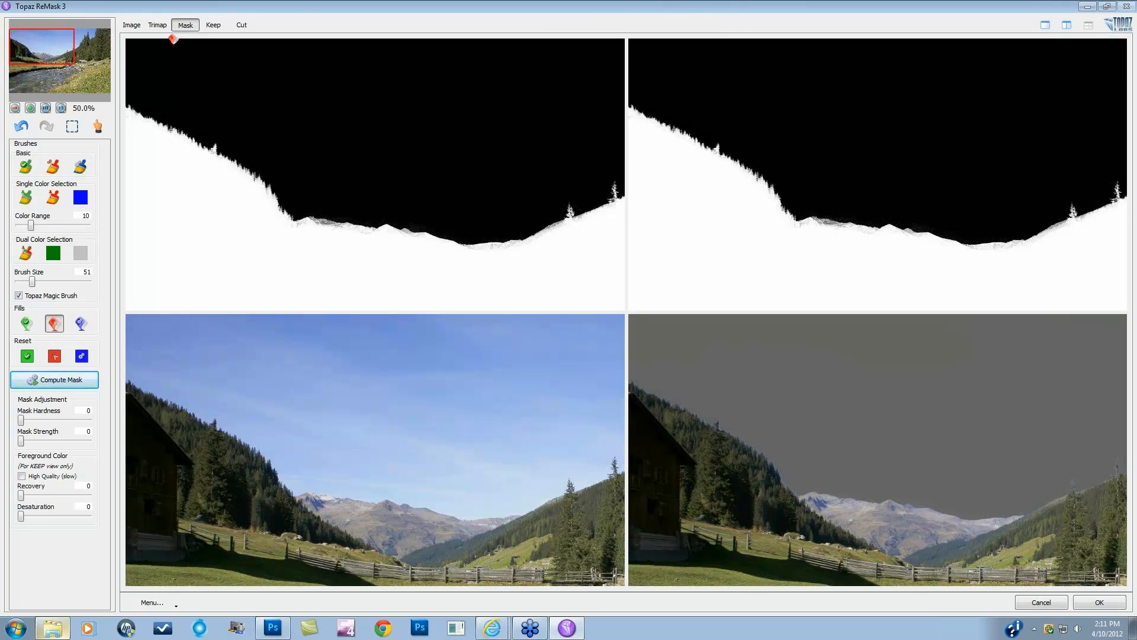
left_click(157, 26)
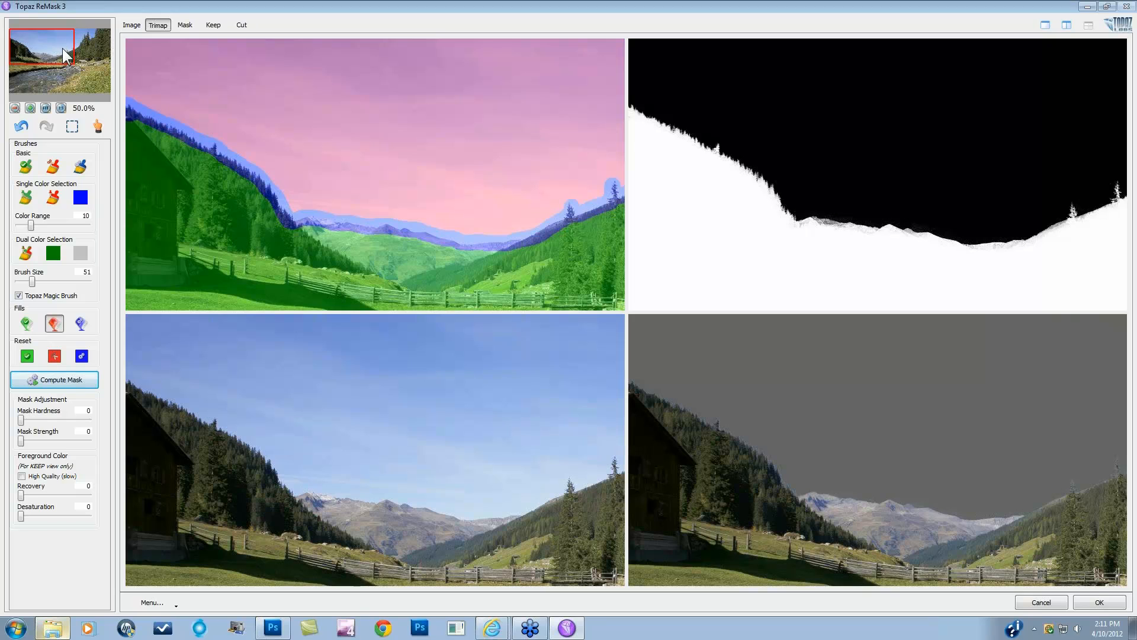
left_click_drag(62, 48, 63, 53)
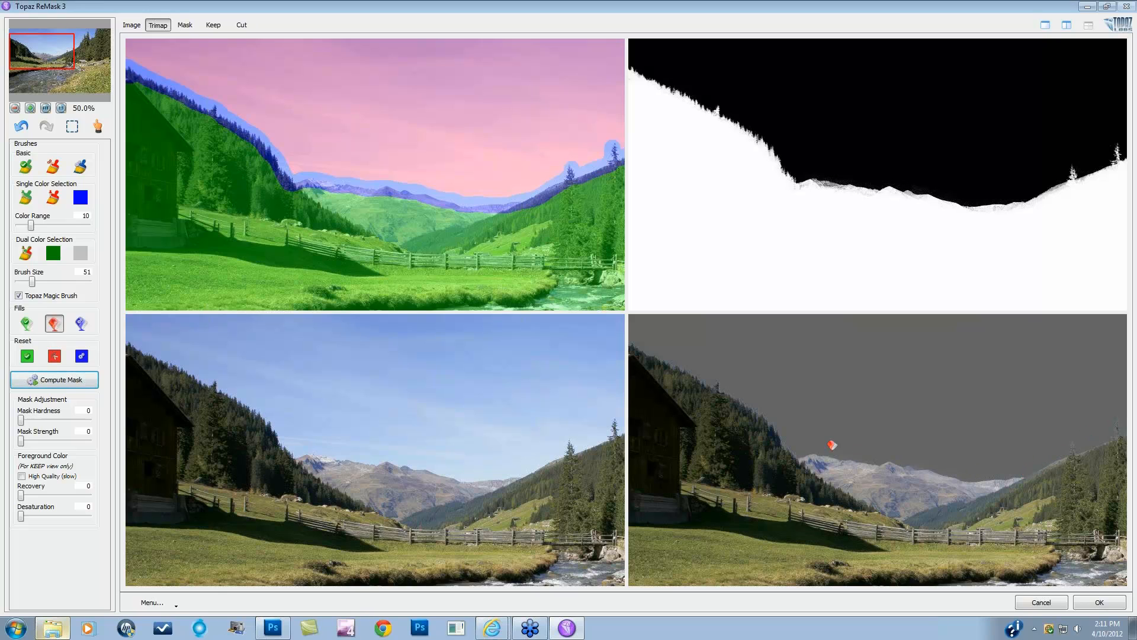
Paint over the body of the distant snow-capped mountain with the basic keep brush to mark it as kept
left_click(30, 108)
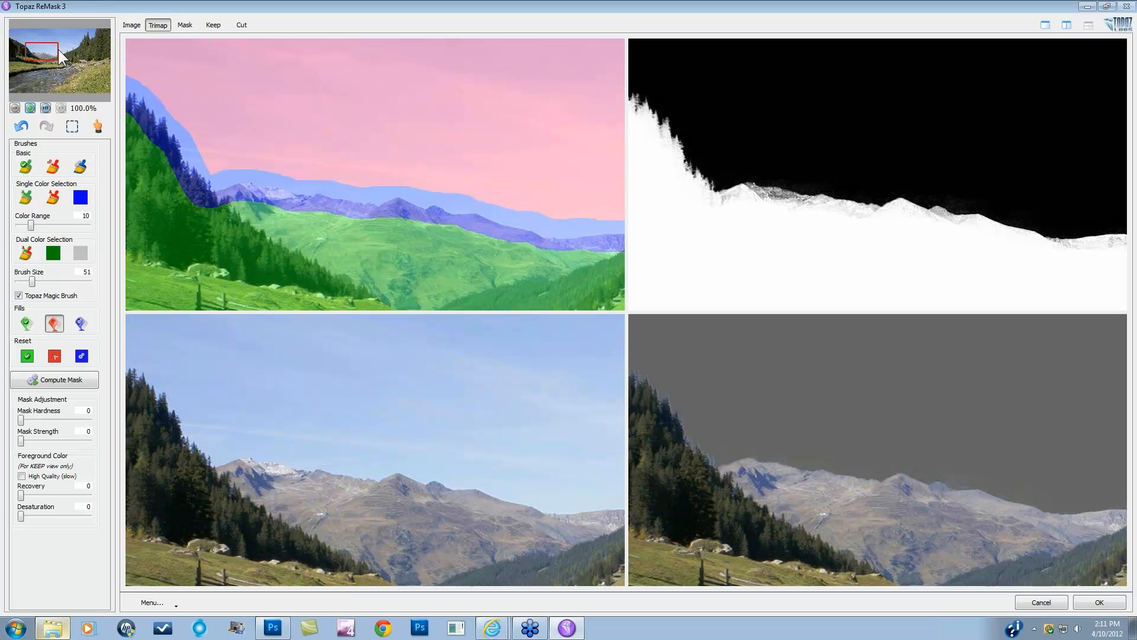
left_click_drag(43, 55, 27, 51)
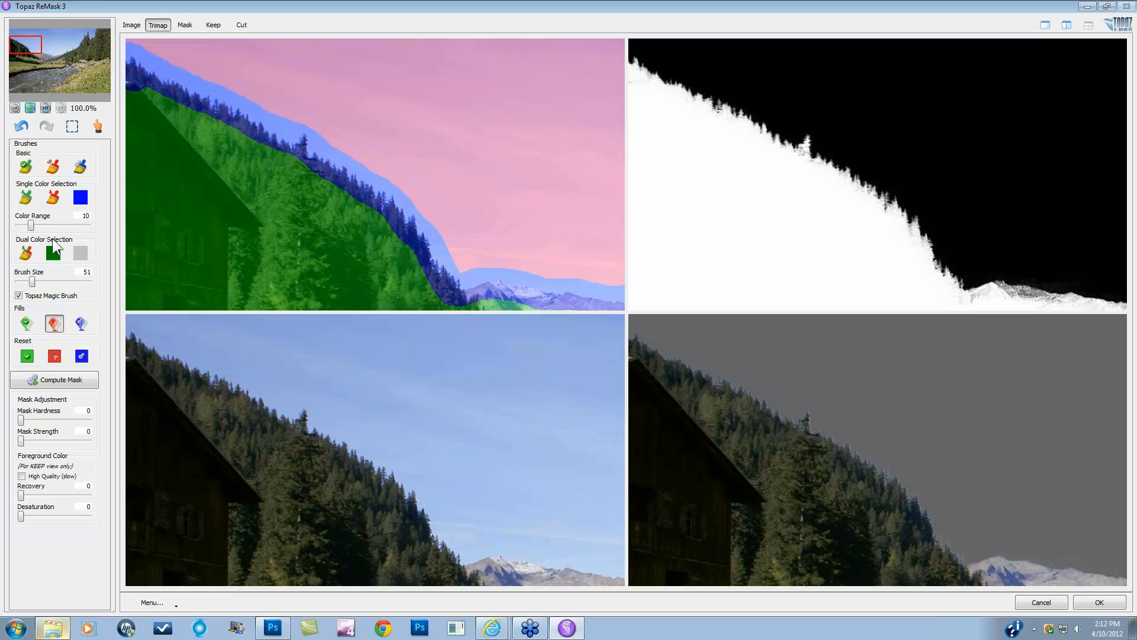
left_click_drag(37, 48, 35, 50)
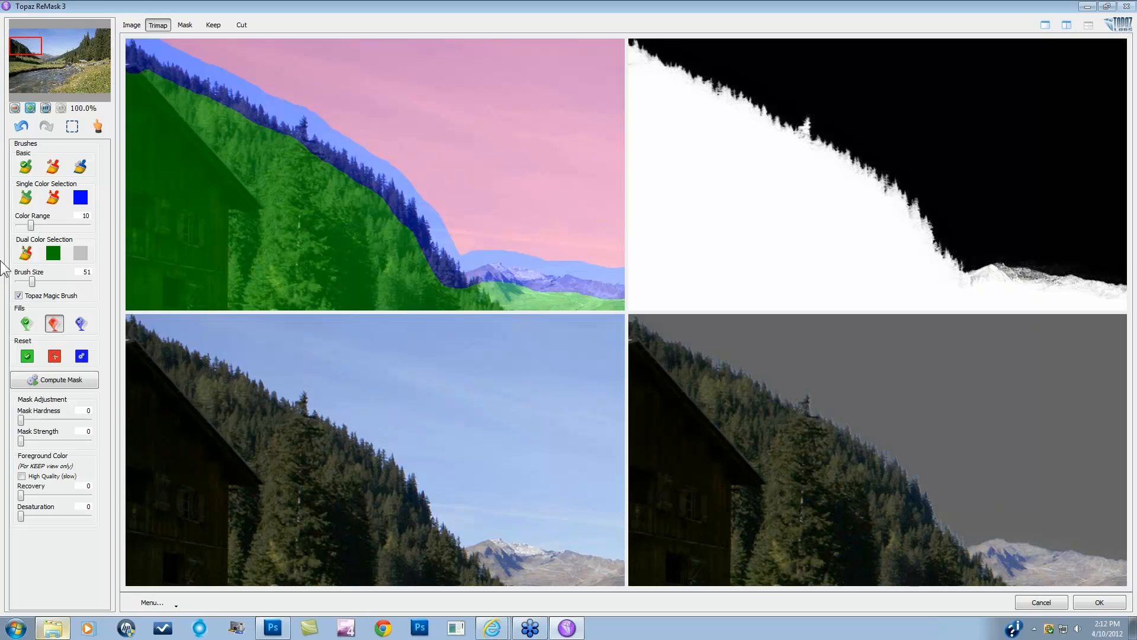
left_click(26, 168)
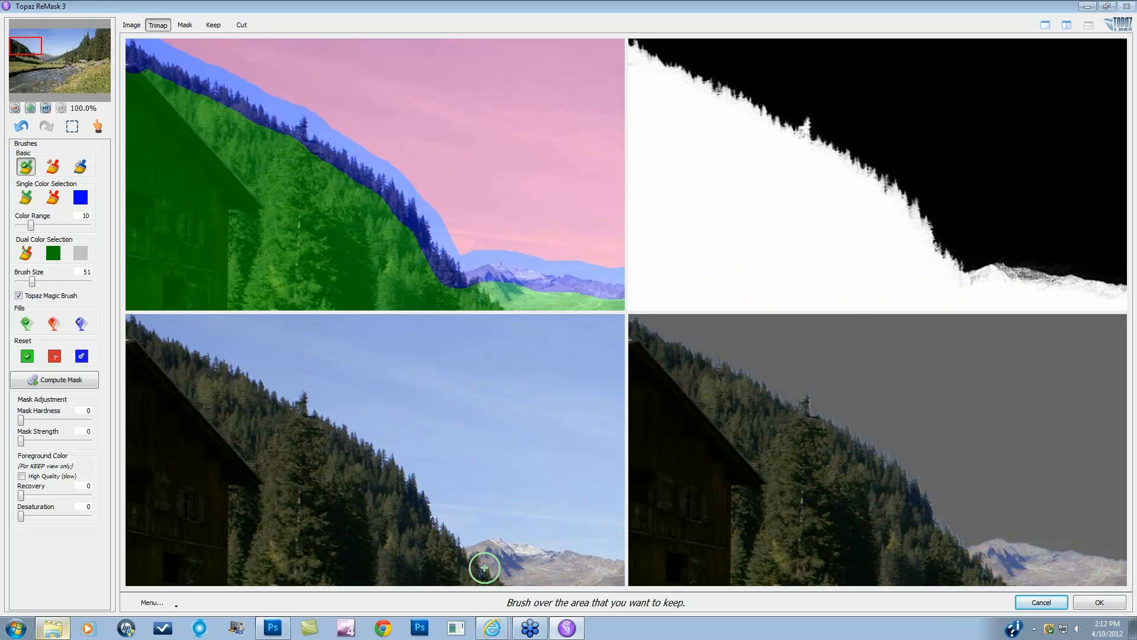
left_click_drag(482, 563, 554, 570)
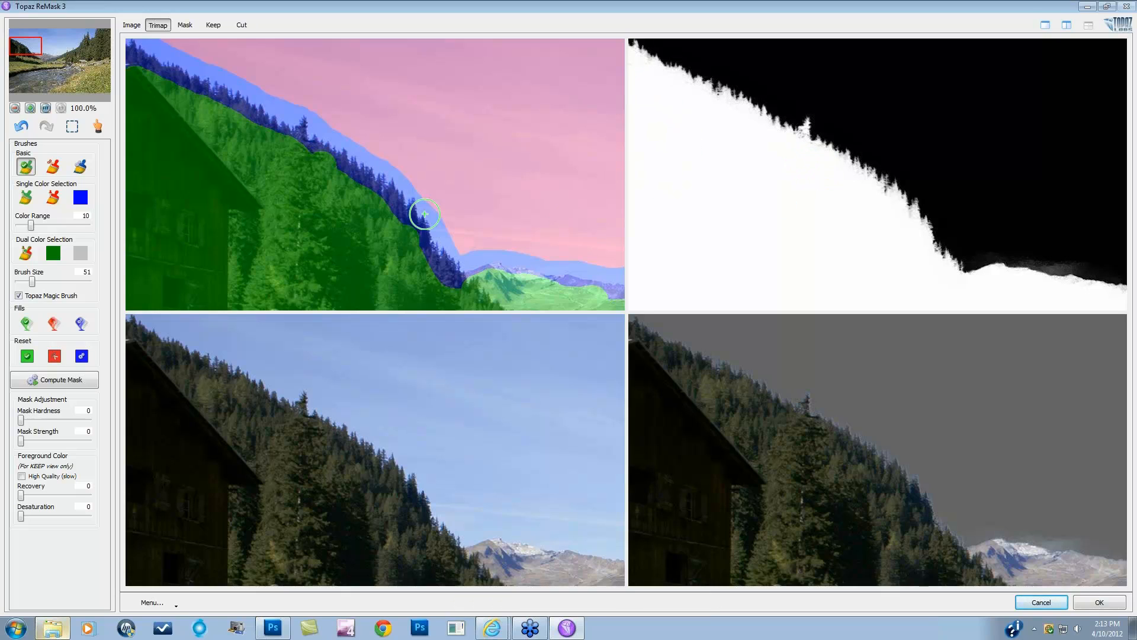
Sample the sky color beside the treetops and brush out the sky fringe around the upper tree line and tall tree with the single-color cut brush
left_click_drag(29, 52, 24, 47)
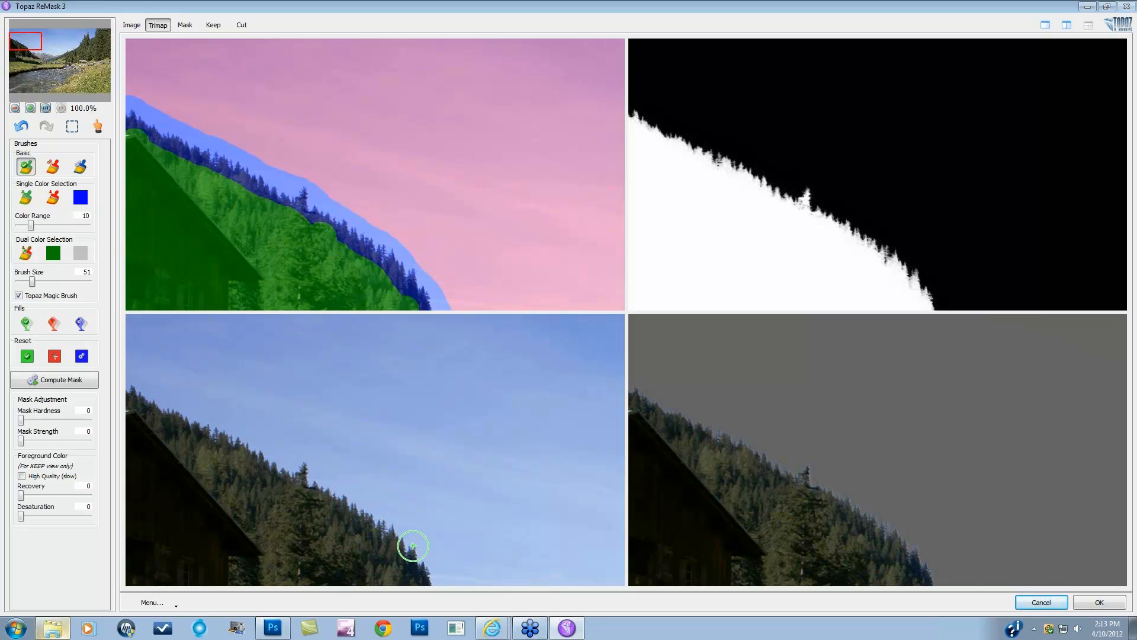
left_click(54, 198)
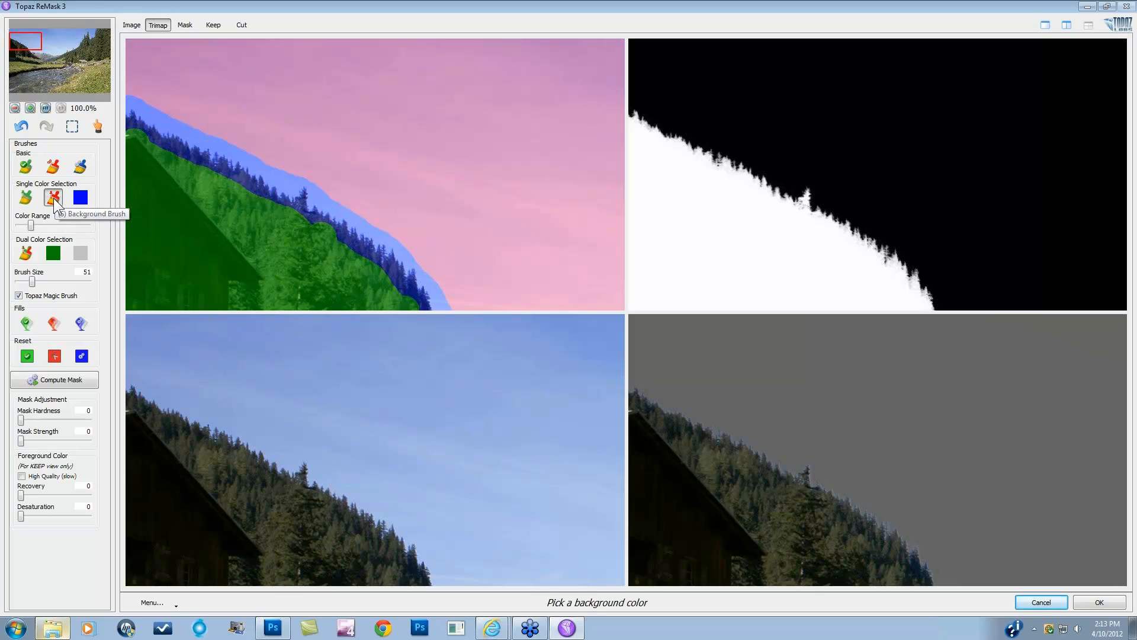
left_click(141, 385)
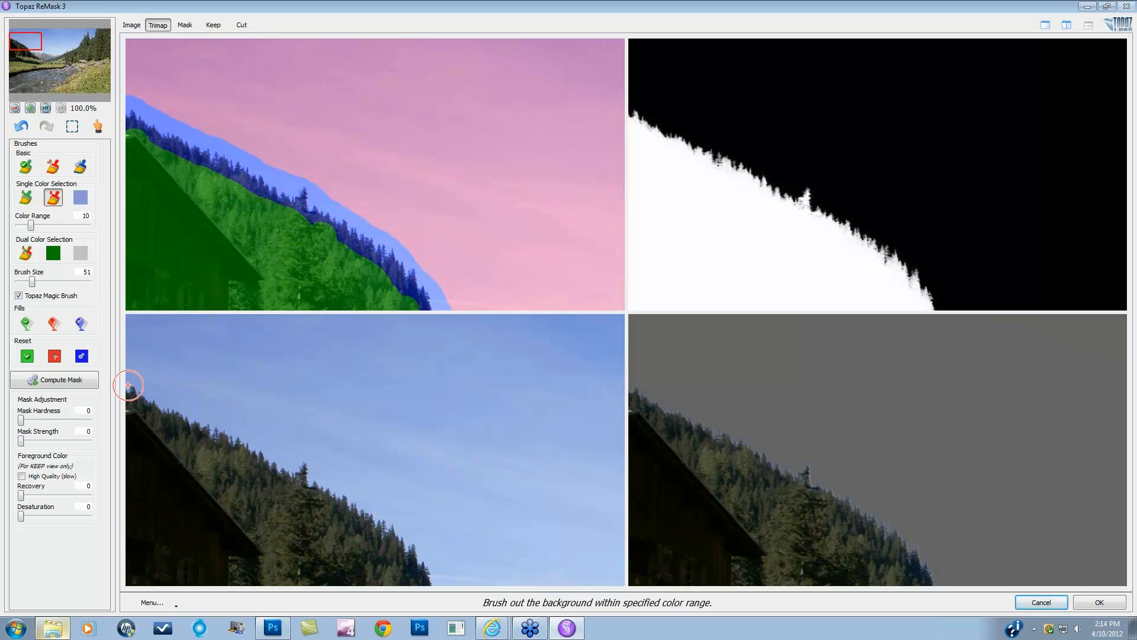
left_click_drag(128, 385, 237, 437)
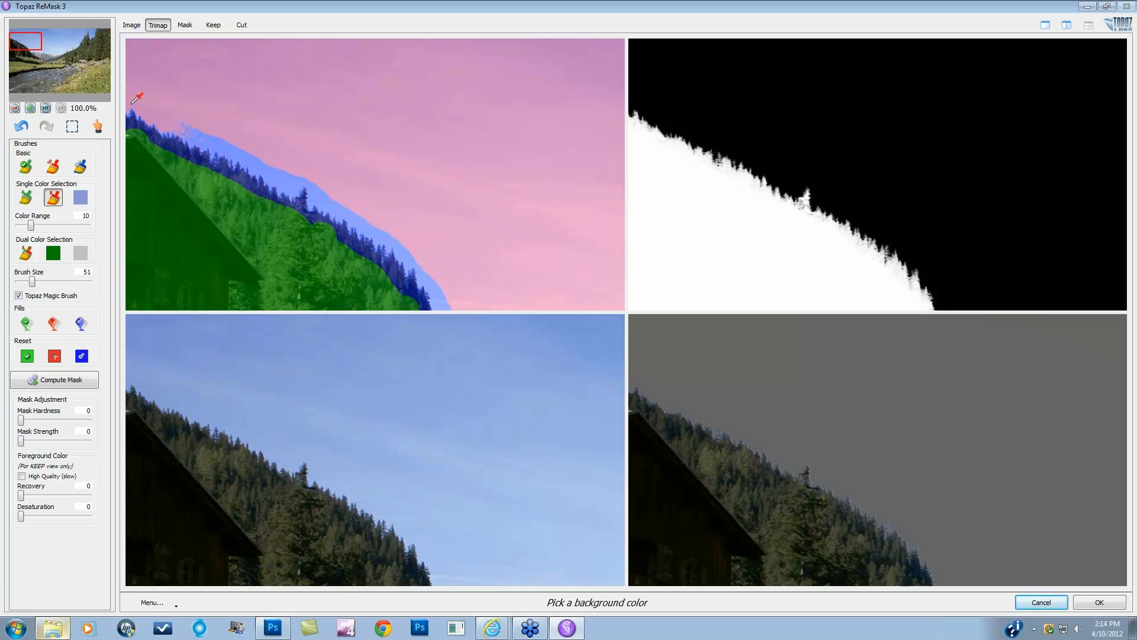
left_click(157, 108)
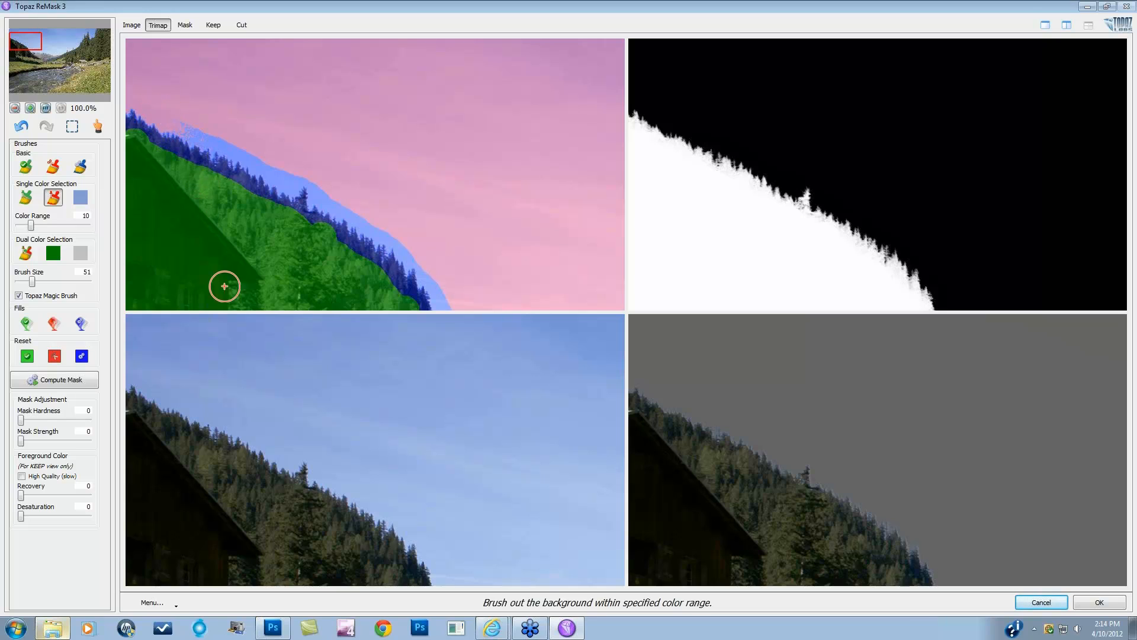
left_click(53, 197)
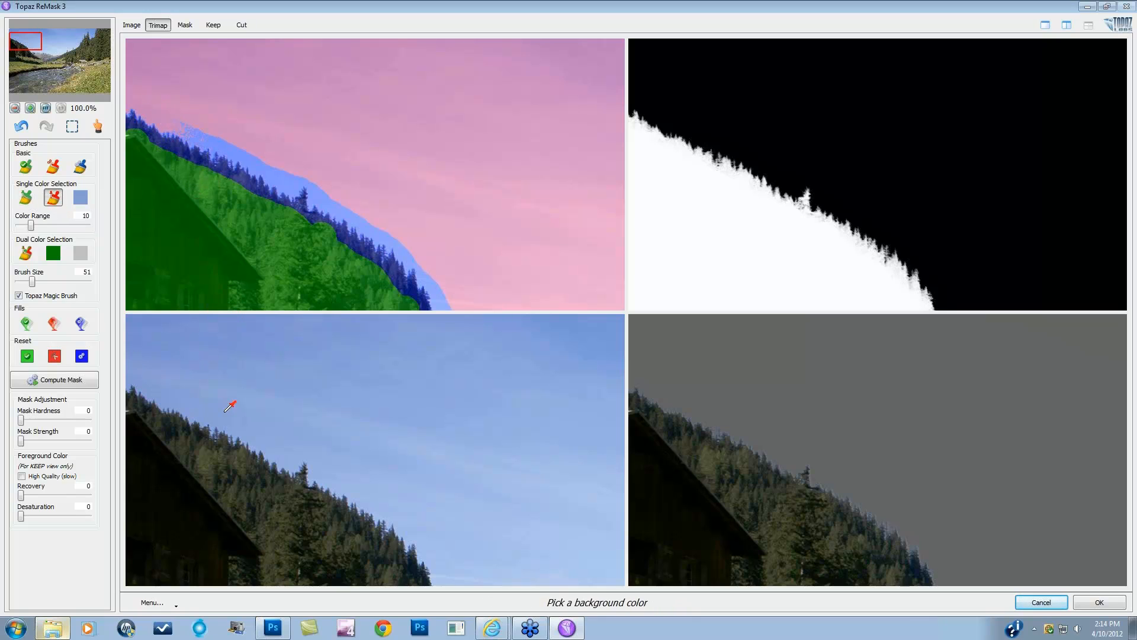
left_click(284, 462)
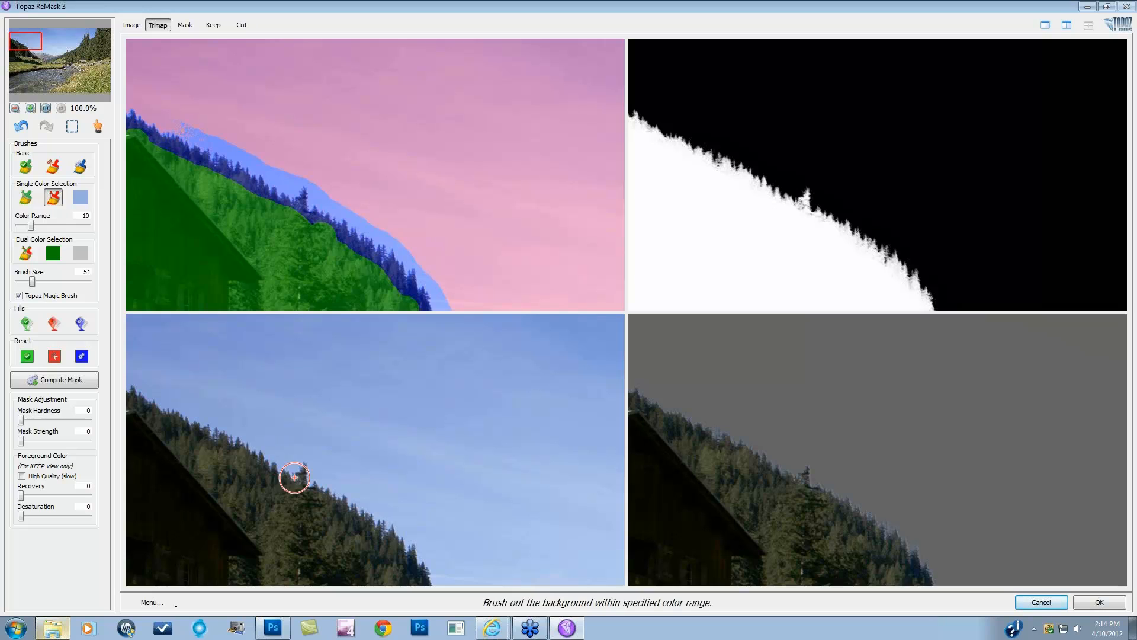
mouse_move(301, 472)
left_mouse_down()
mouse_move(183, 407)
mouse_move(327, 477)
left_mouse_up()
Resample the lighter sky color and brush out the fringe down the slope, including the patch left above the upper trees
left_click(52, 198)
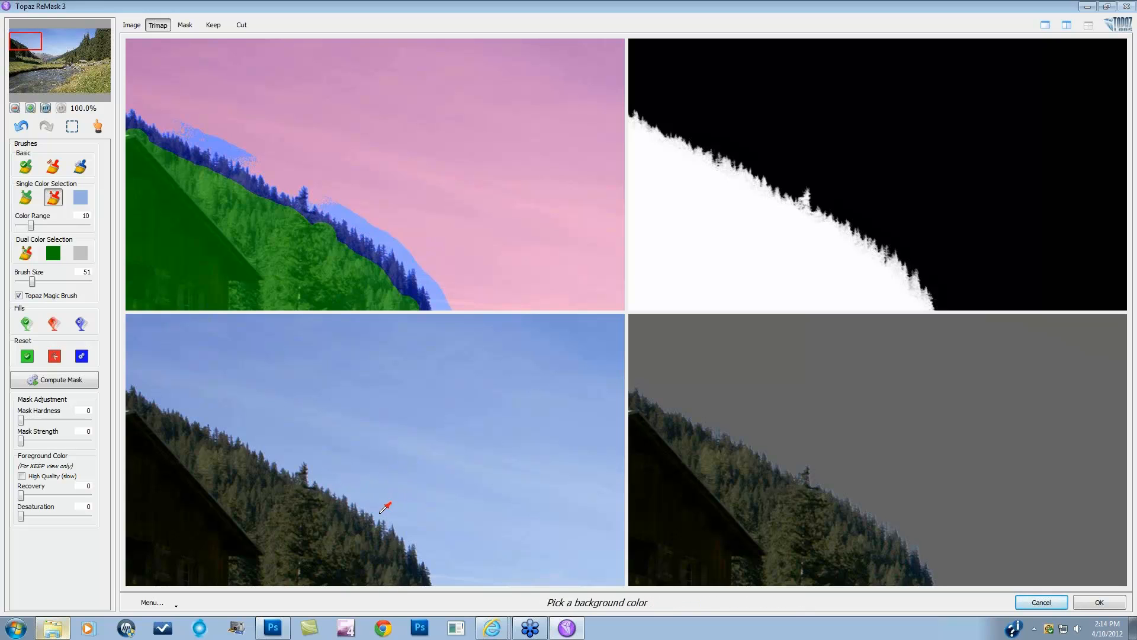
left_click(380, 512)
mouse_move(322, 472)
left_mouse_down()
mouse_move(383, 511)
mouse_move(441, 564)
left_mouse_up()
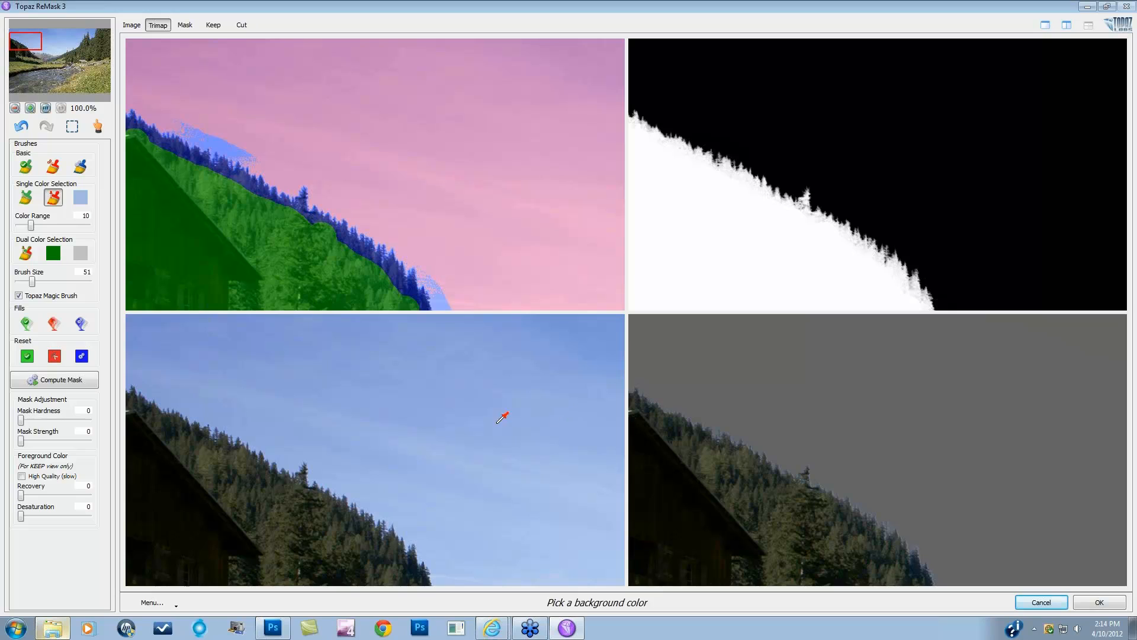
left_click(238, 149)
mouse_move(234, 148)
left_mouse_down()
mouse_move(198, 130)
mouse_move(261, 175)
left_mouse_up()
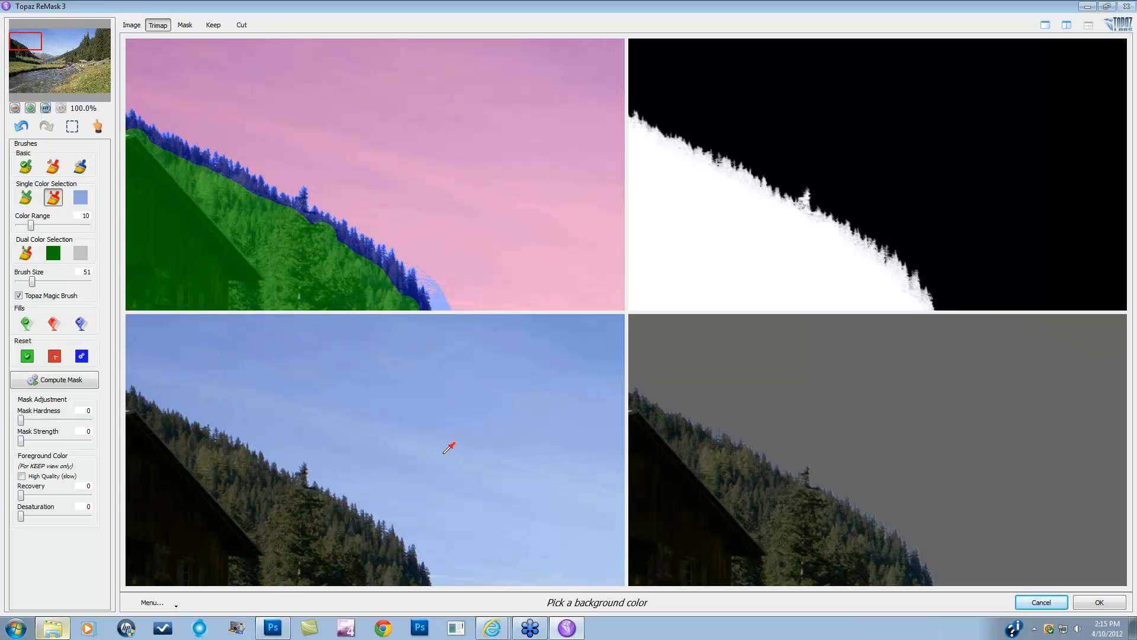
Turn the Topaz Magic Brush option off and back on
left_click(19, 295)
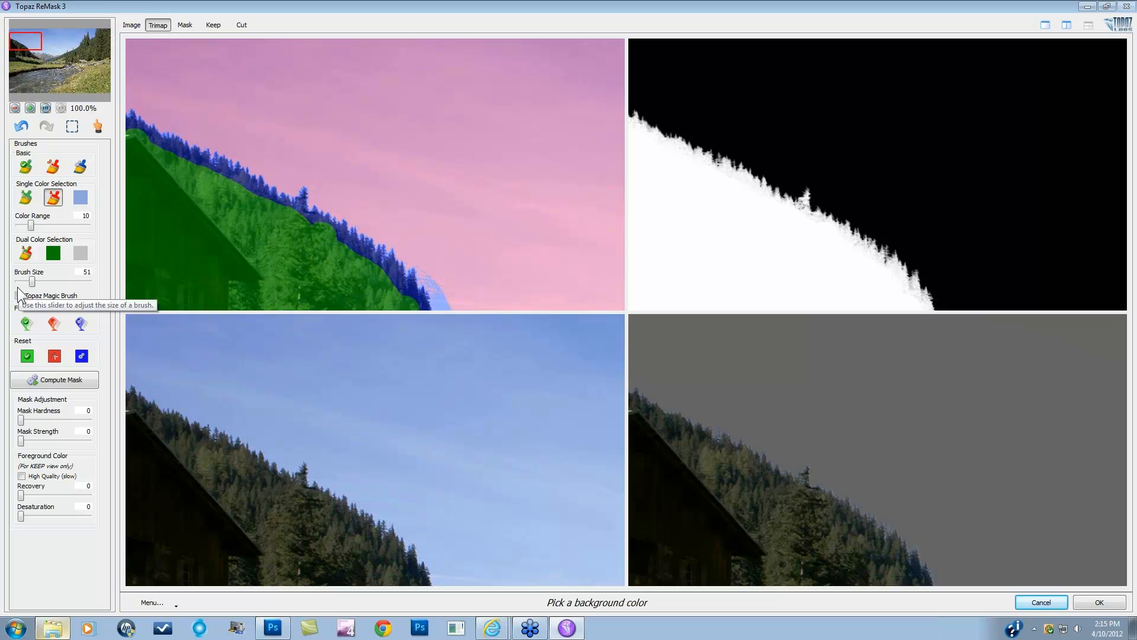
left_click(19, 295)
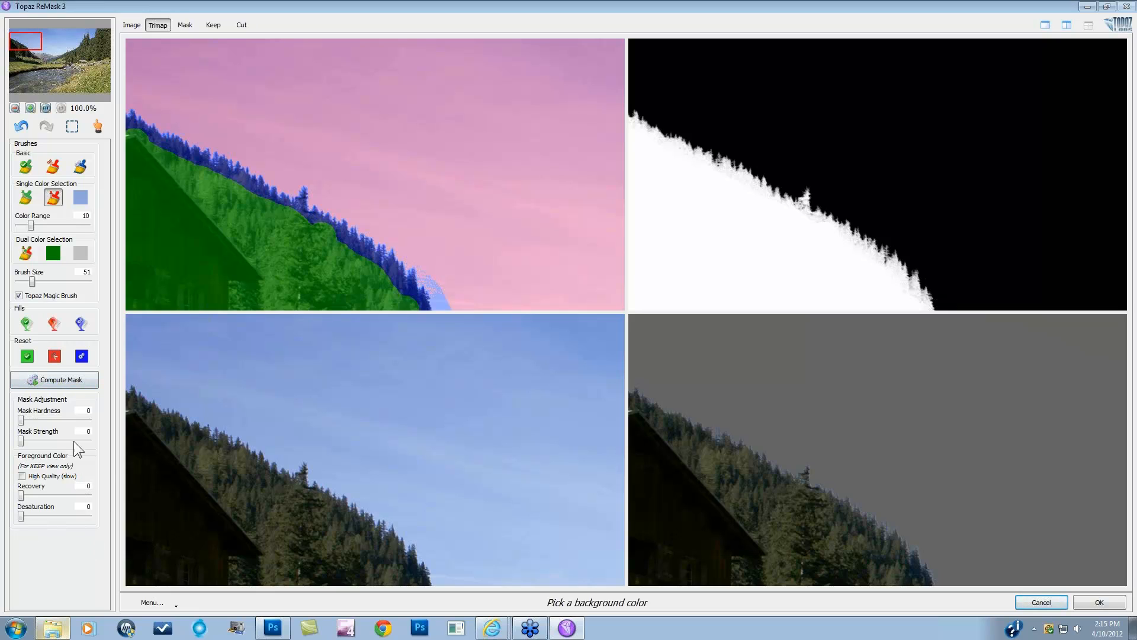
Show the Keep view beside the Trimap in the split layout and preview the tree edges at different Recovery strengths
left_click(1066, 24)
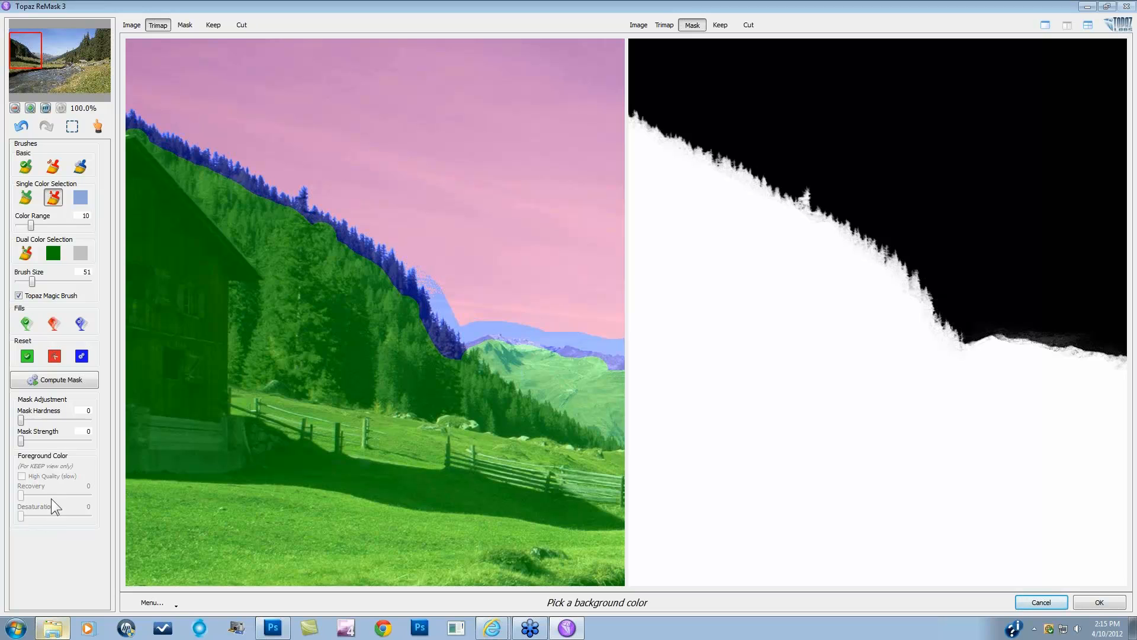
left_click(720, 25)
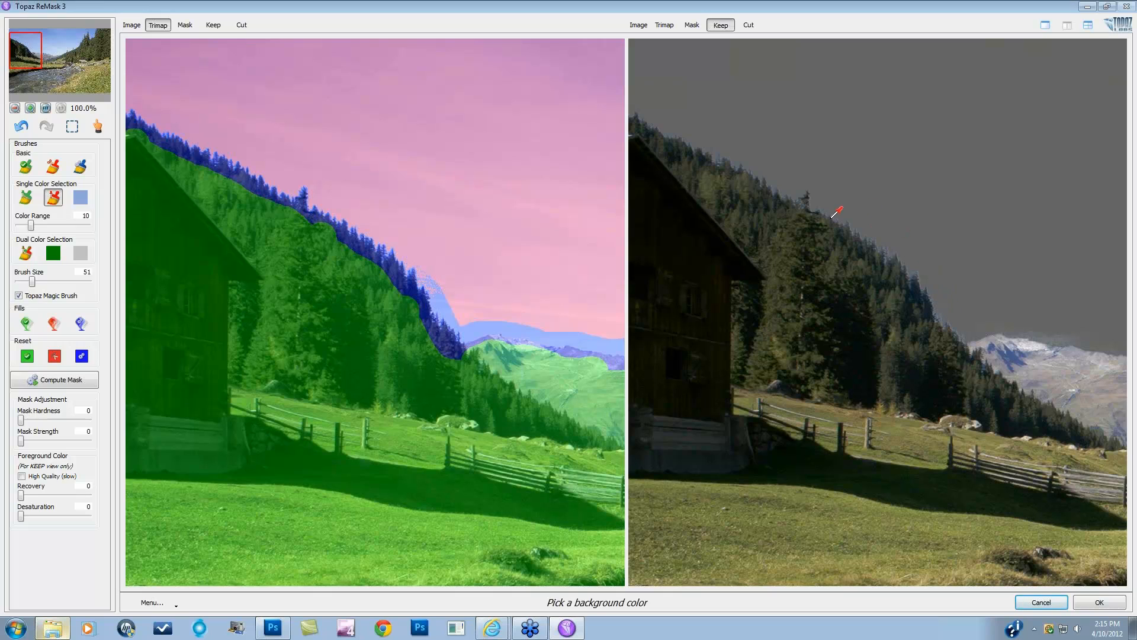
left_click_drag(21, 495, 68, 497)
mouse_move(68, 493)
left_mouse_down()
mouse_move(80, 494)
mouse_move(23, 498)
mouse_move(80, 498)
left_mouse_up()
left_click_drag(81, 497, 22, 498)
Enable High Quality foreground color and set Recovery to 100 and Desaturation to 86
left_click(23, 476)
left_click_drag(21, 495, 56, 497)
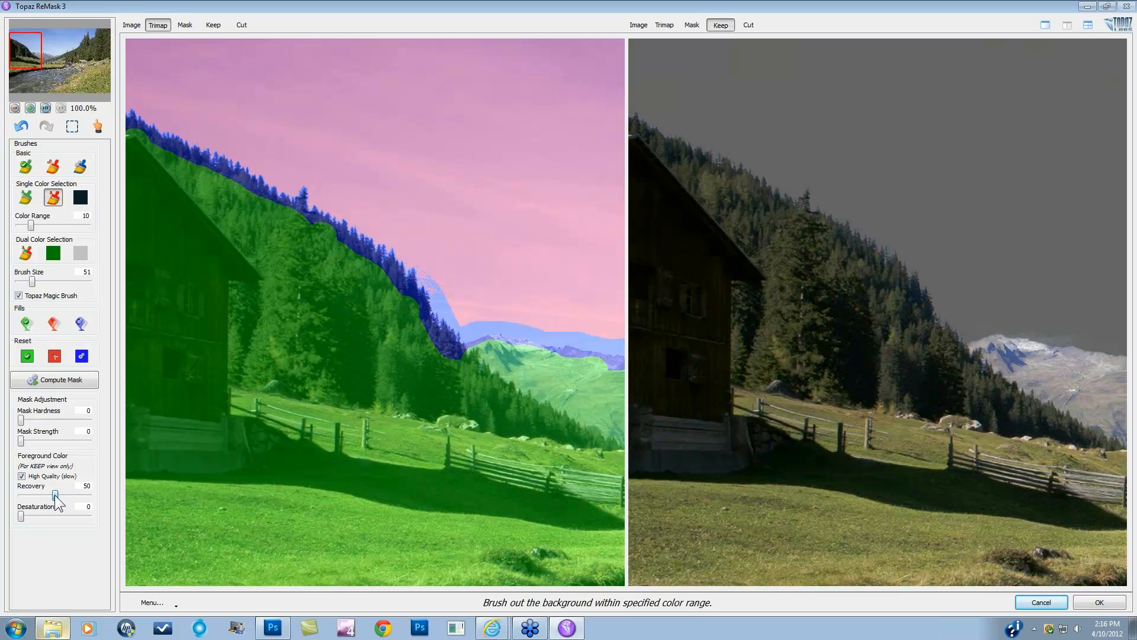
left_click_drag(54, 495, 83, 499)
left_click_drag(83, 499, 25, 501)
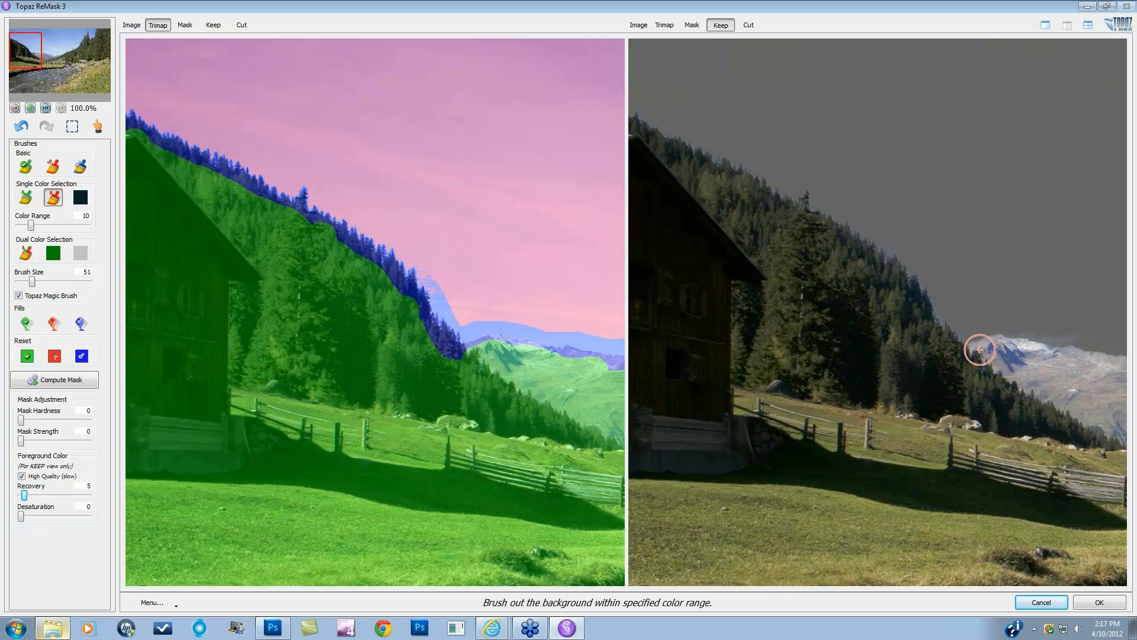
left_click_drag(24, 498, 112, 499)
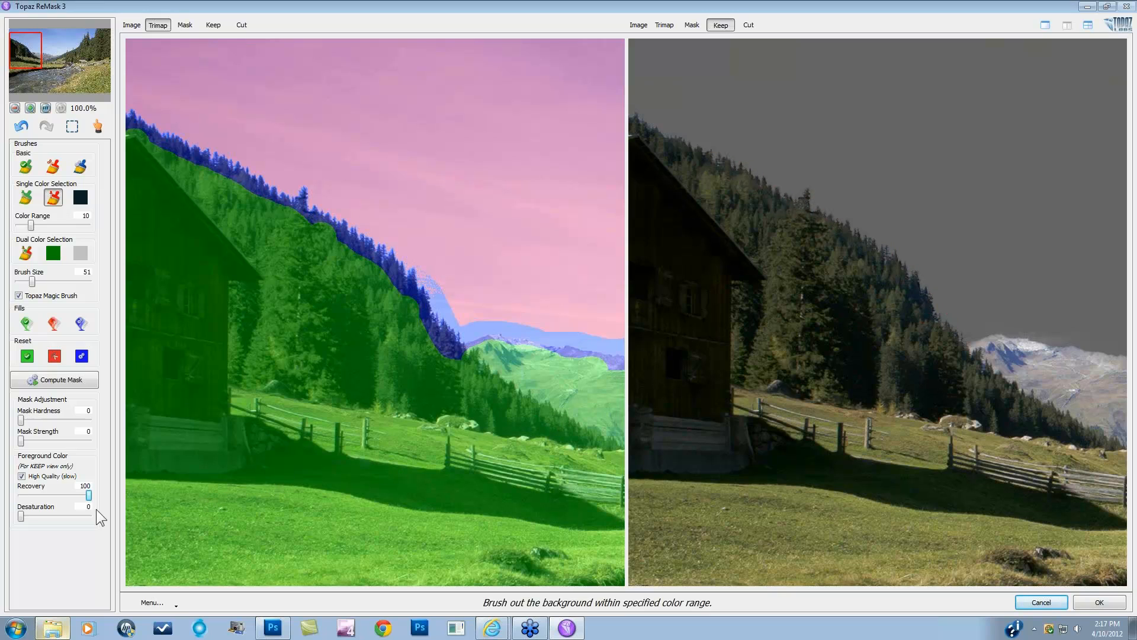
mouse_move(88, 495)
left_mouse_down()
mouse_move(32, 497)
mouse_move(89, 495)
left_mouse_up()
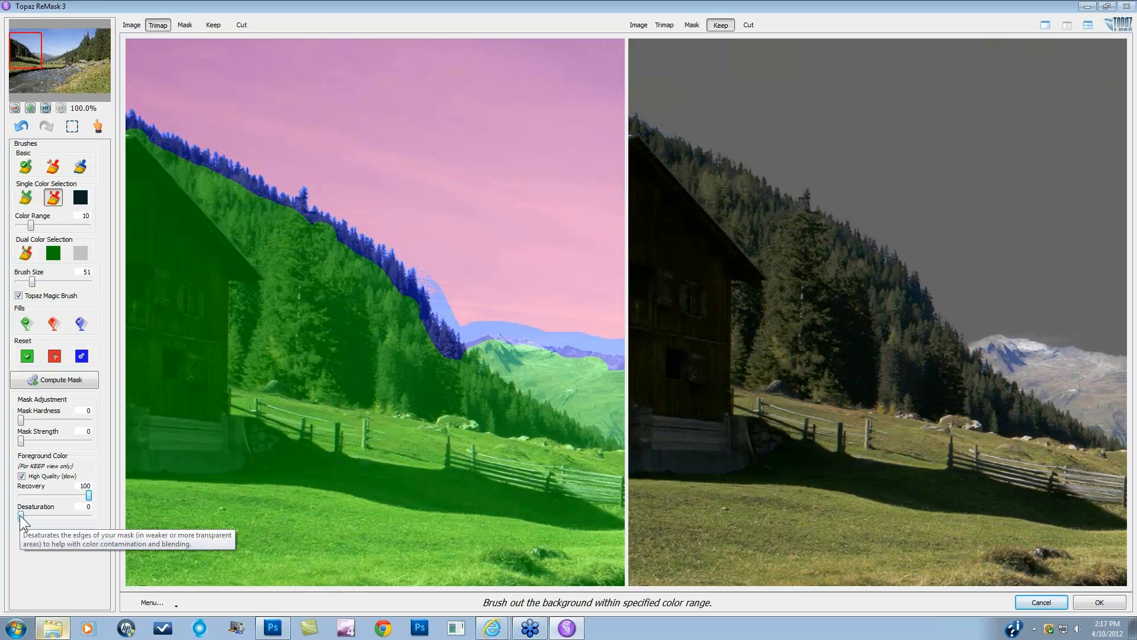
left_click_drag(66, 522, 14, 520)
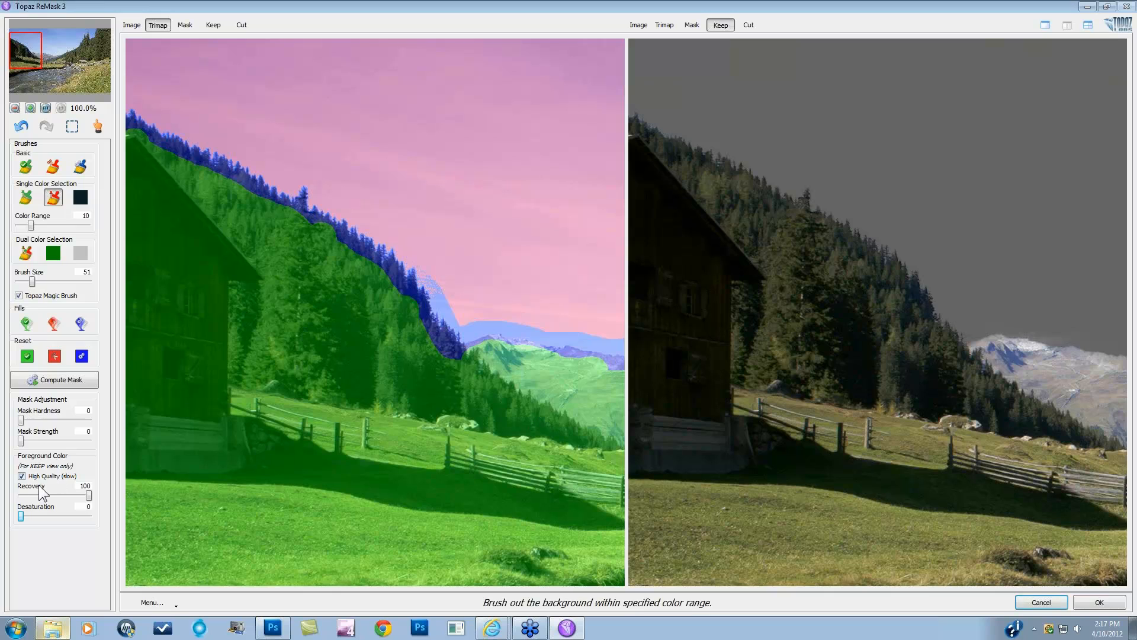
left_click_drag(24, 516, 58, 517)
In the four-panel layout, clean up the white foreground of the mask with the basic keep brush and undo the last stroke
left_click(1087, 24)
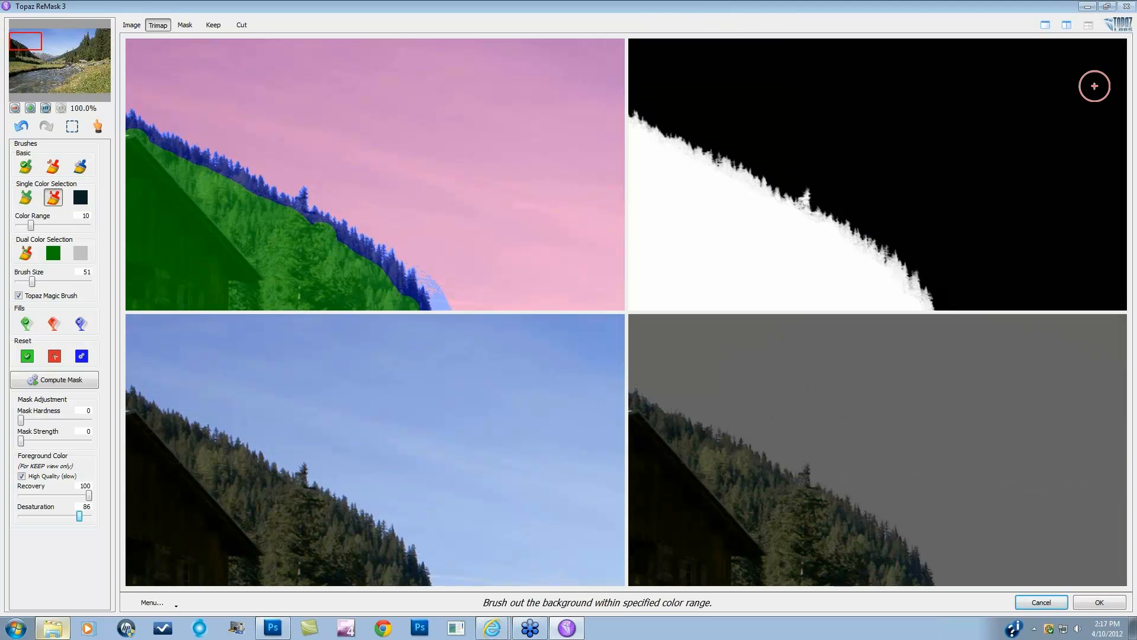
left_click(45, 107)
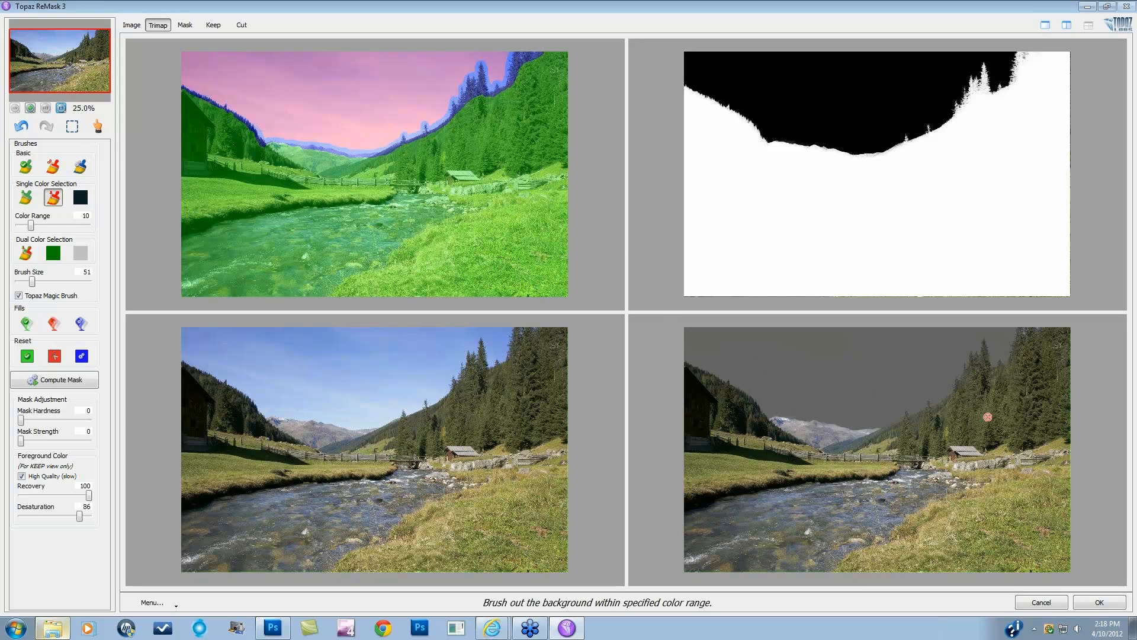
left_click(26, 166)
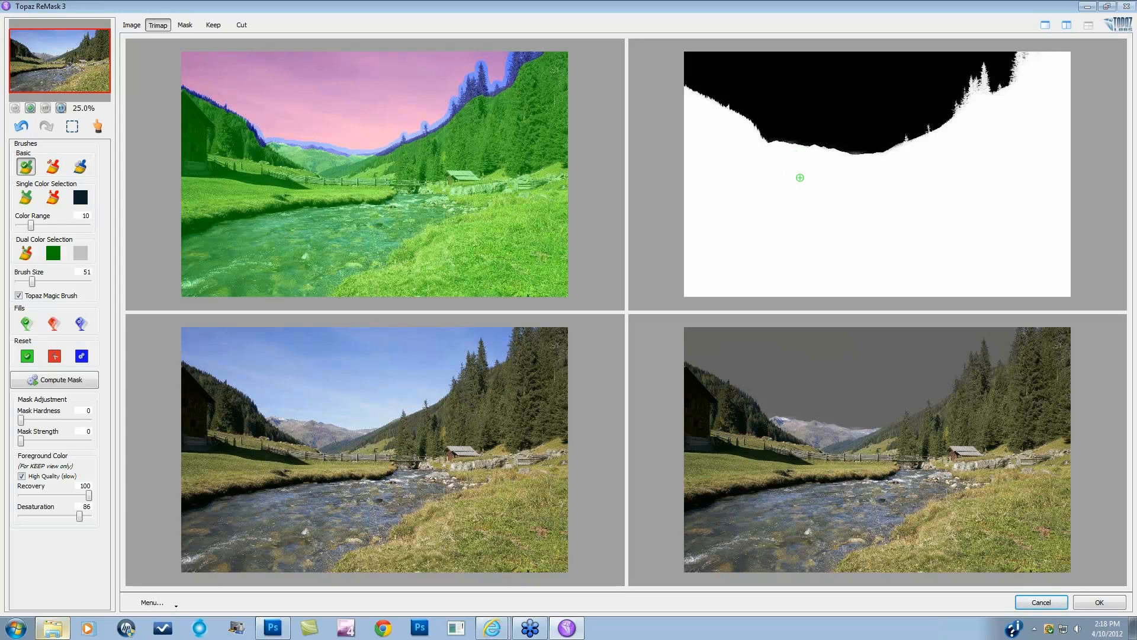
key("ctrl+z")
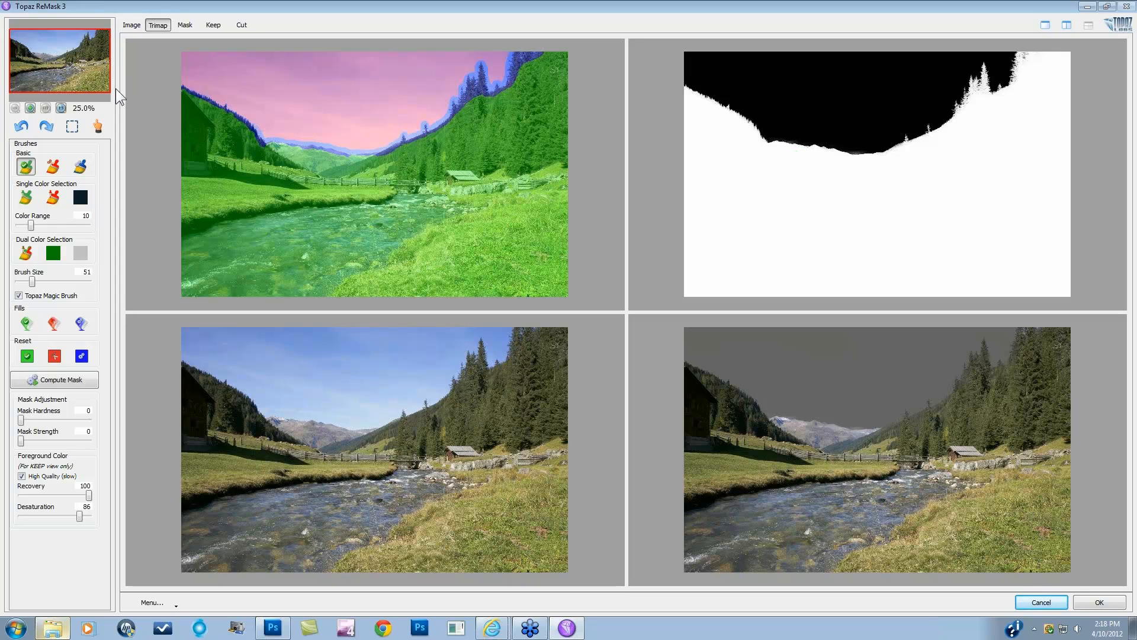
Touch up the distant mountain ridge with the basic keep brush and clear the leftover haze above it with the basic cut brush
left_click(29, 108)
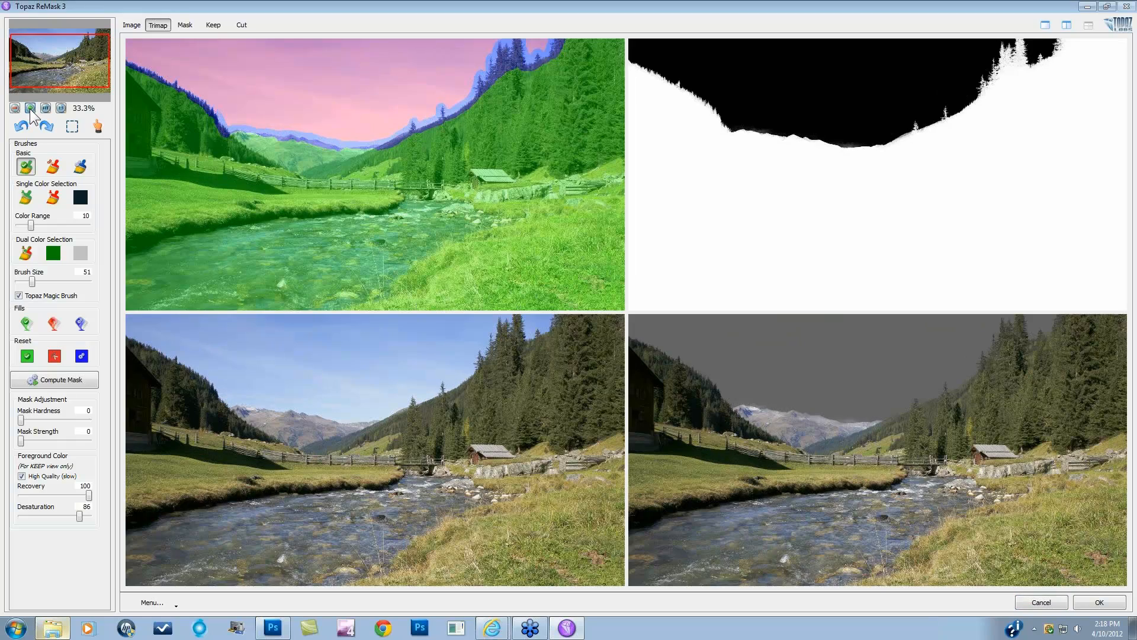
left_click(30, 108)
mouse_move(73, 60)
left_mouse_down()
mouse_move(20, 46)
mouse_move(53, 59)
left_mouse_up()
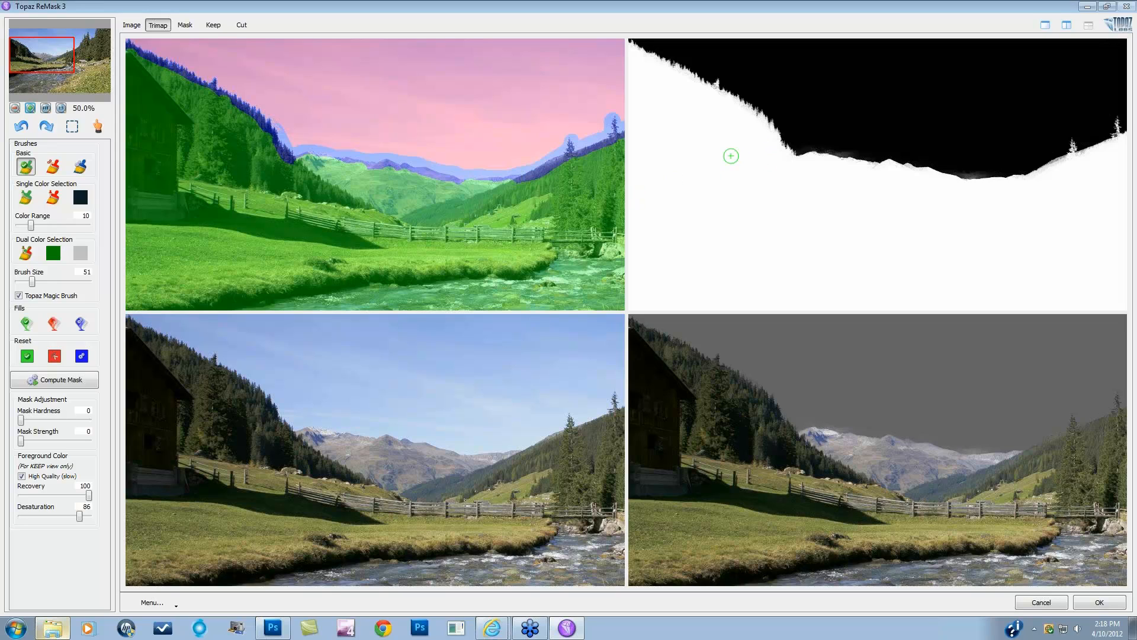
left_click_drag(812, 443, 836, 446)
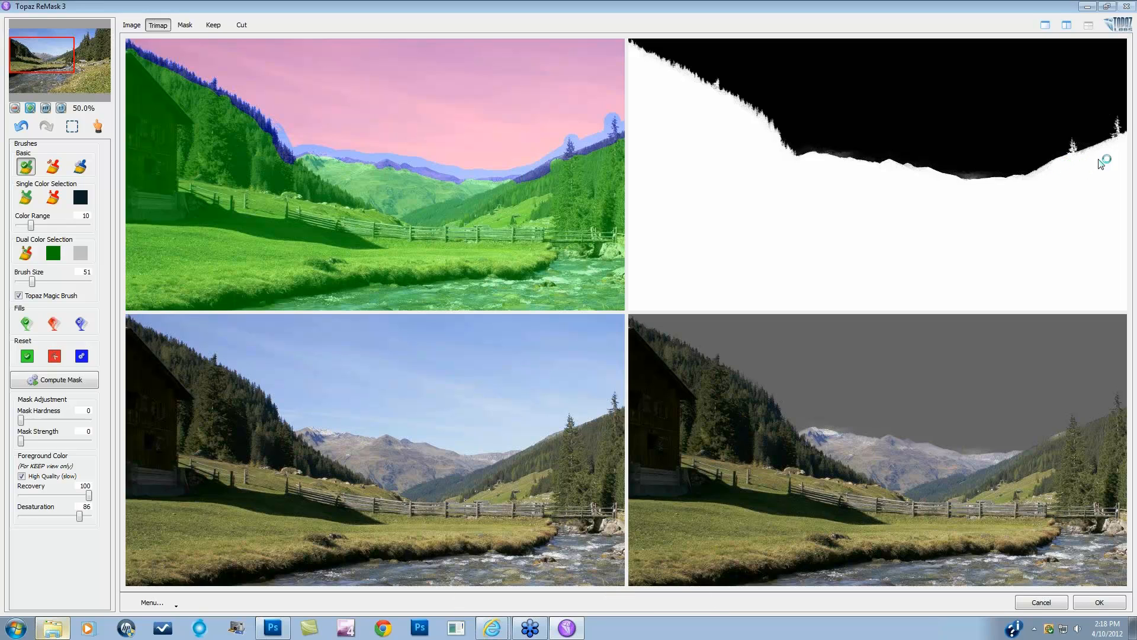
left_click(53, 167)
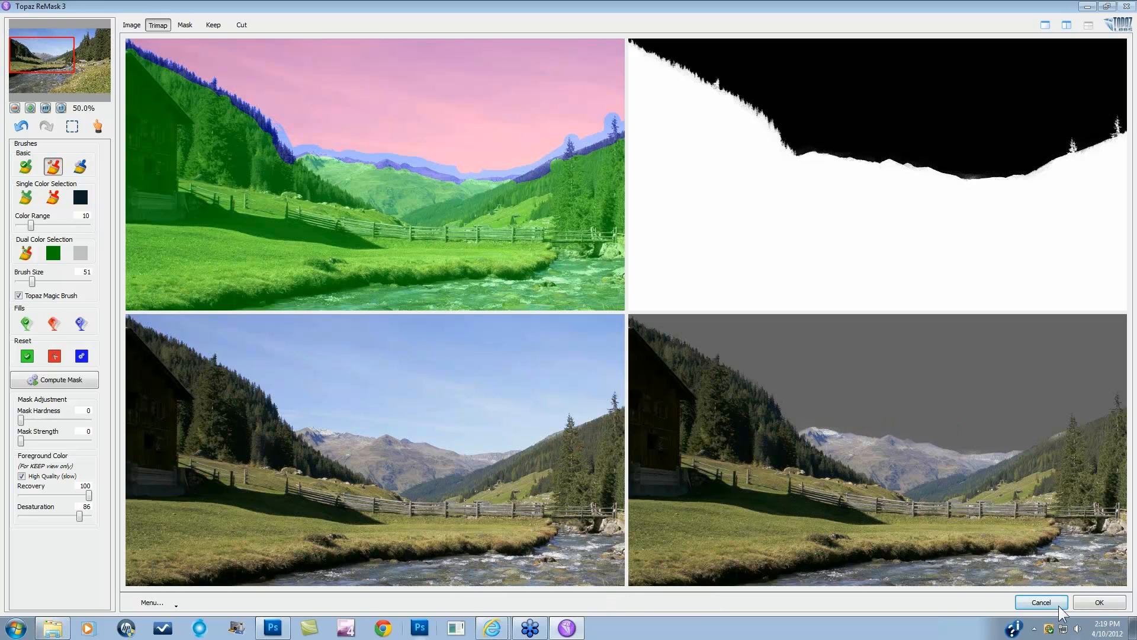
Apply the finished ReMask result to the river landscape's top layer
left_click(1100, 603)
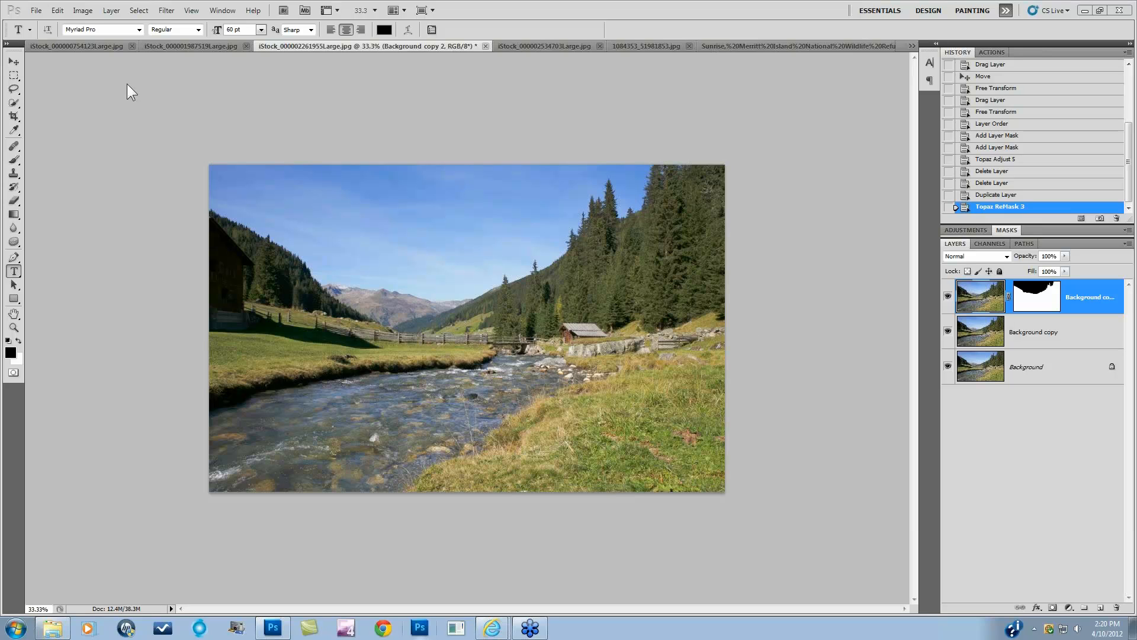
left_click(166, 11)
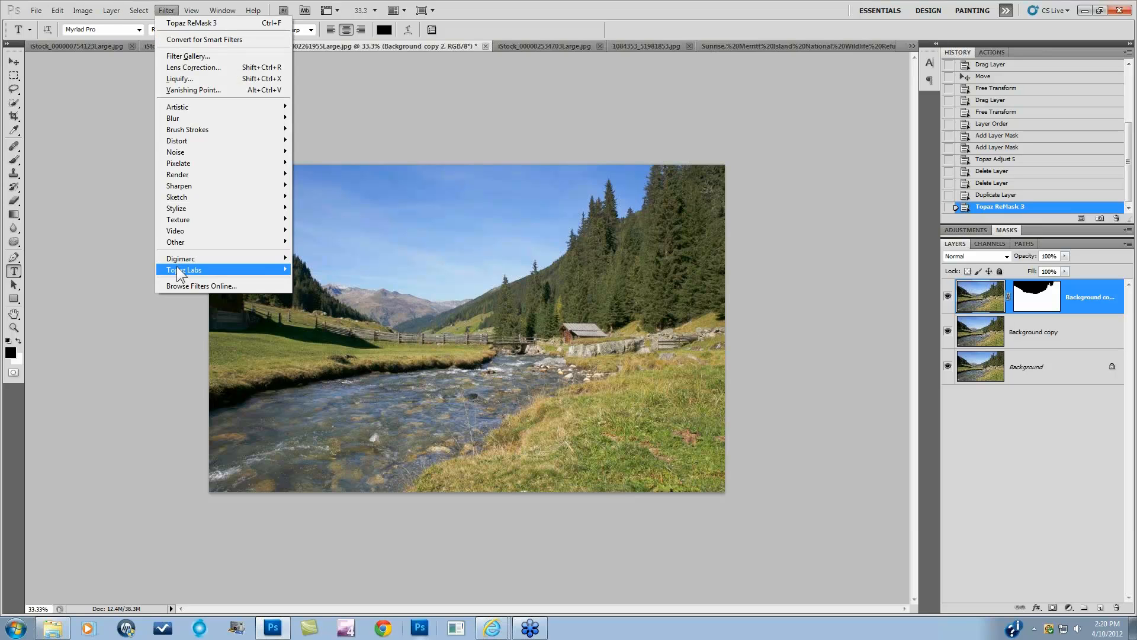
mouse_move(180, 268)
left_click(341, 369)
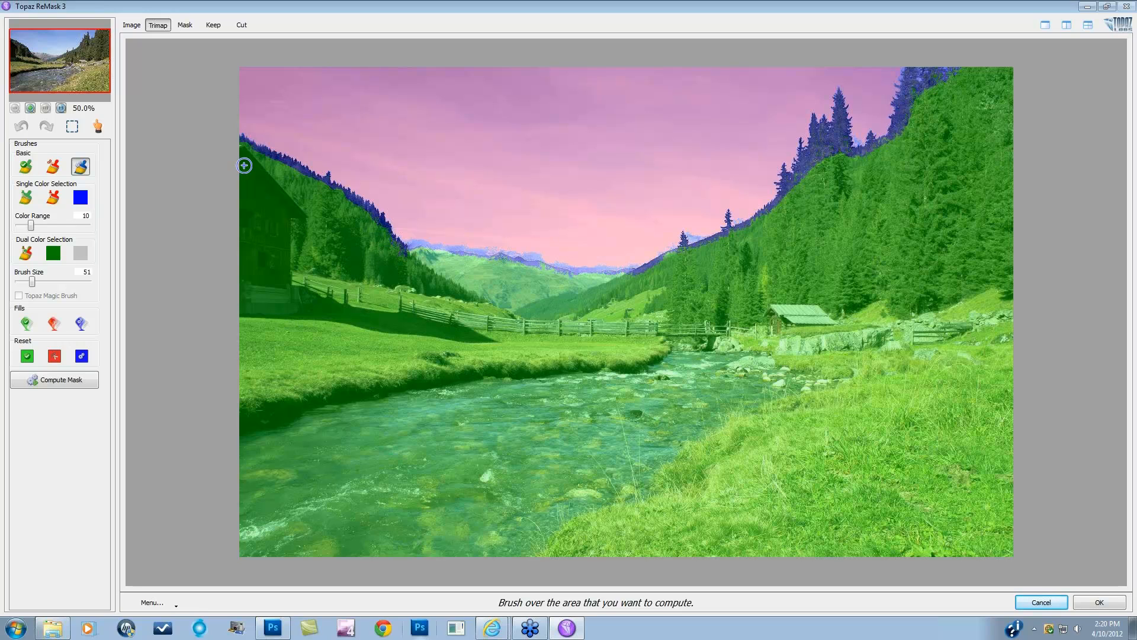
left_click(1043, 603)
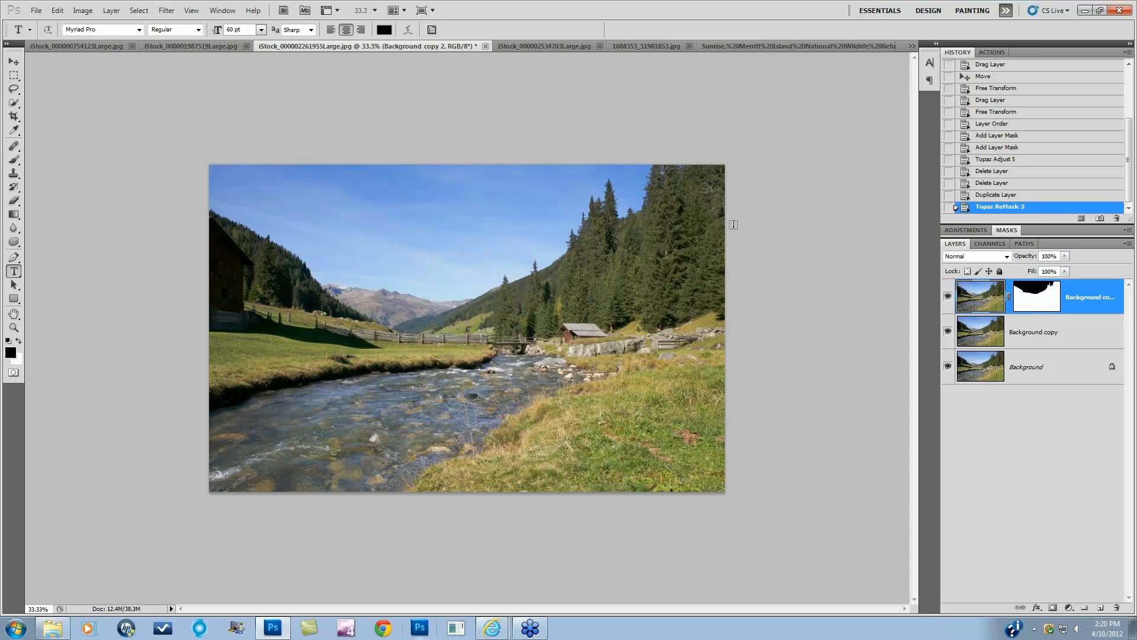
Reopen the masked layer in Topaz ReMask 3, recompute the mask from its trimap, and leave without applying it
left_click(174, 11)
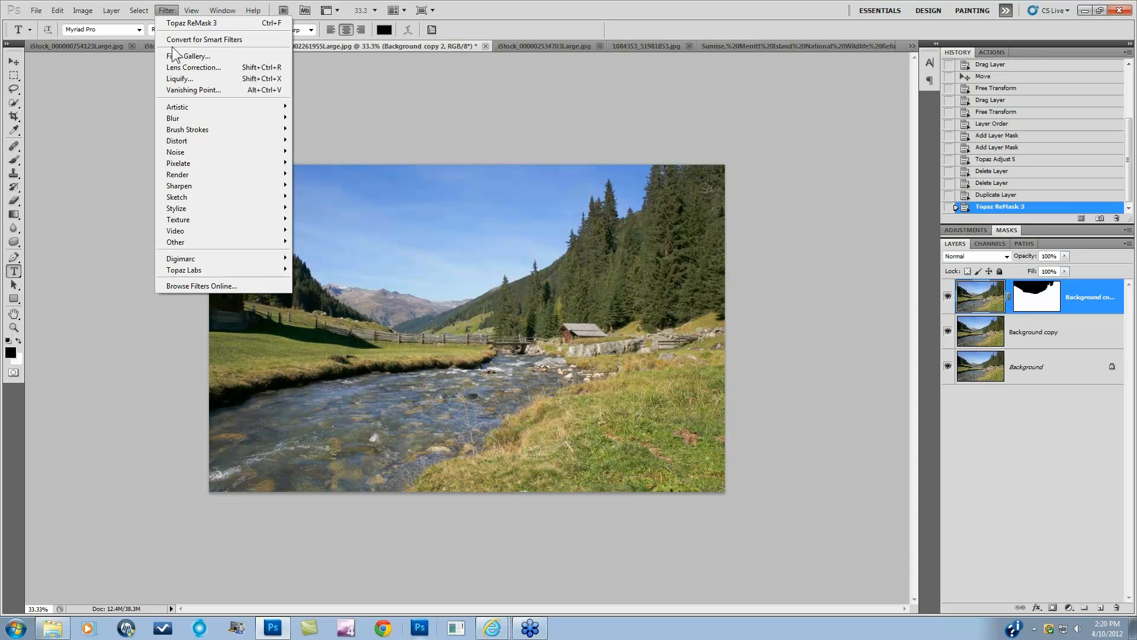
mouse_move(195, 271)
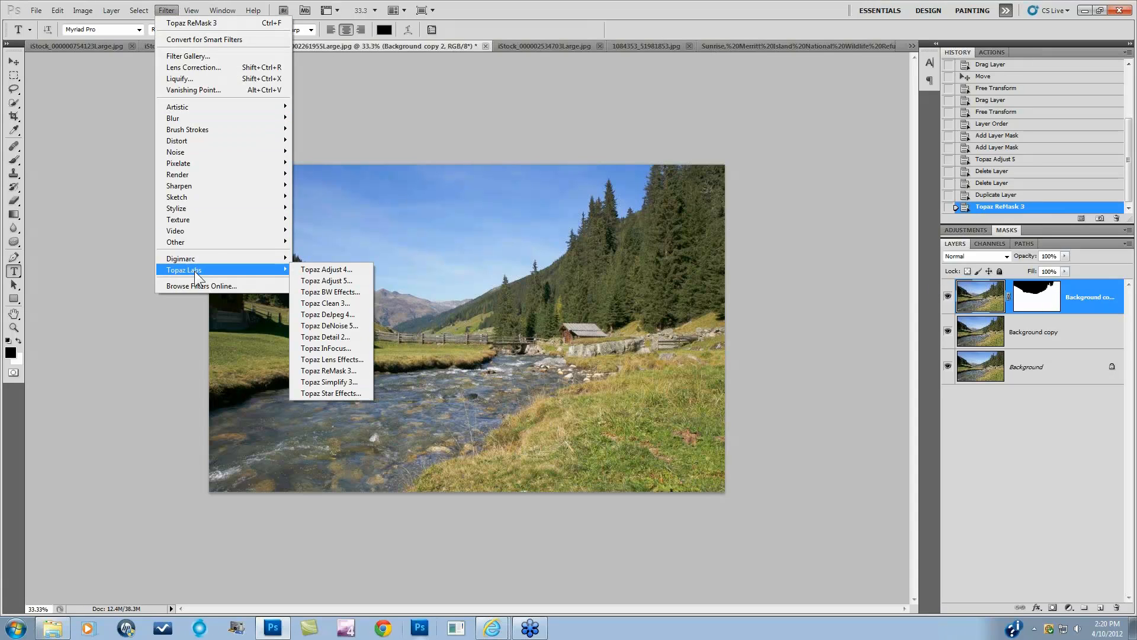
left_click(328, 370)
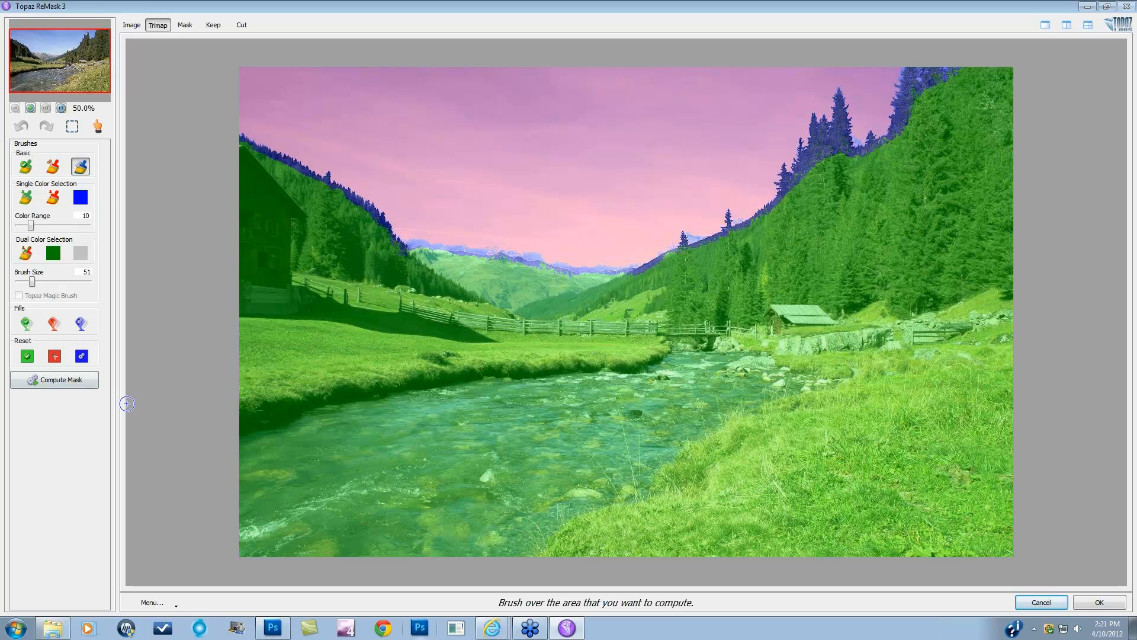
left_click(82, 382)
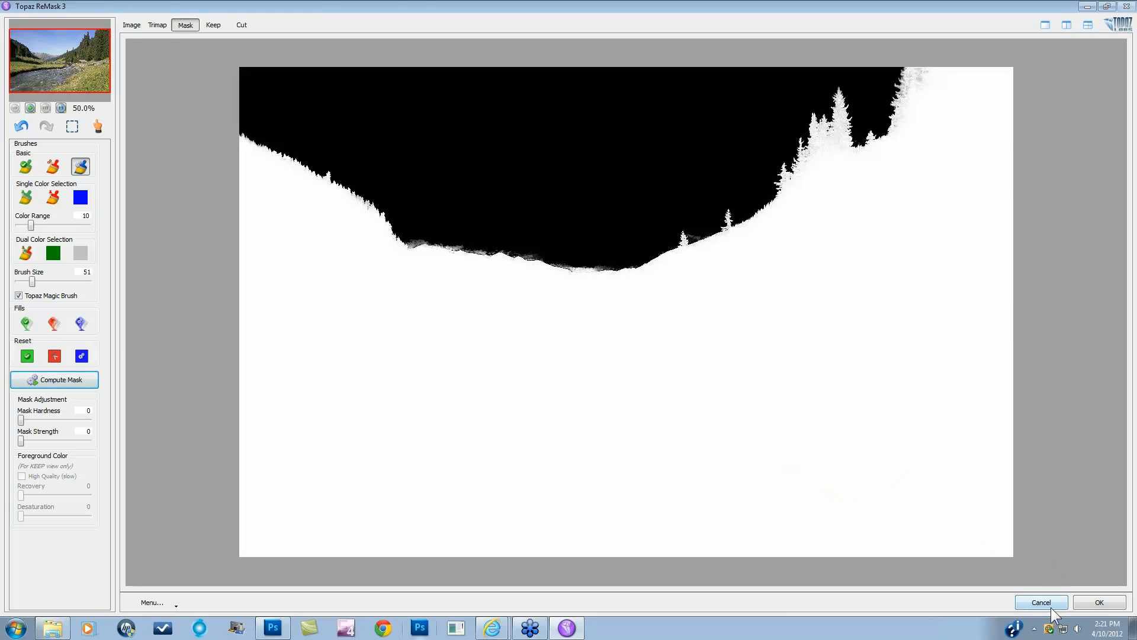
left_click(1099, 602)
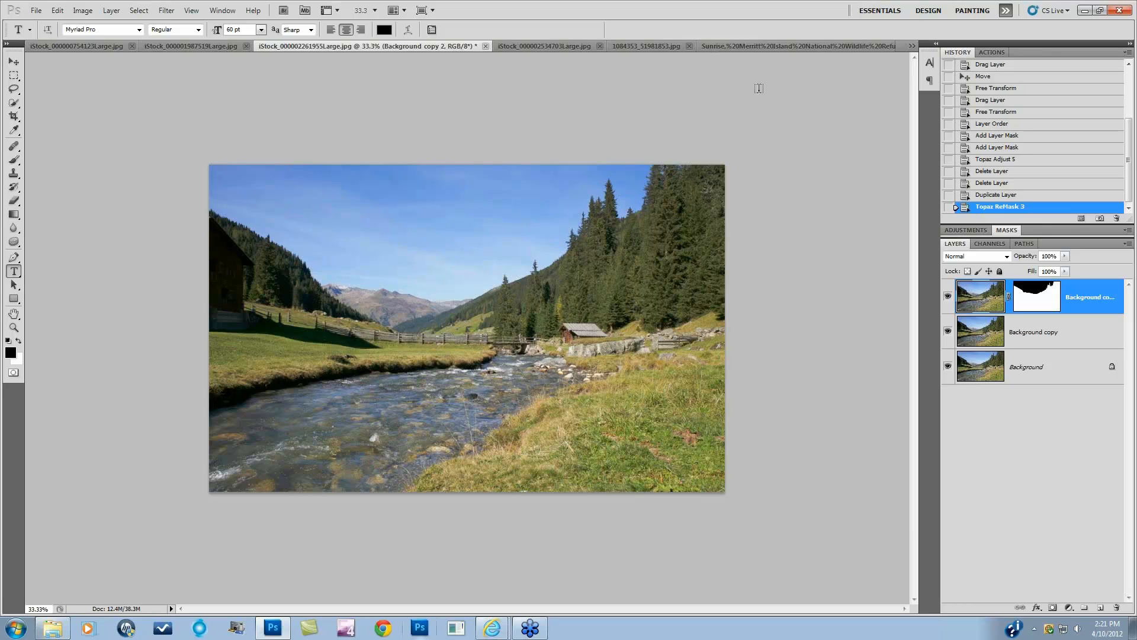
left_click(912, 46)
left_click(717, 225)
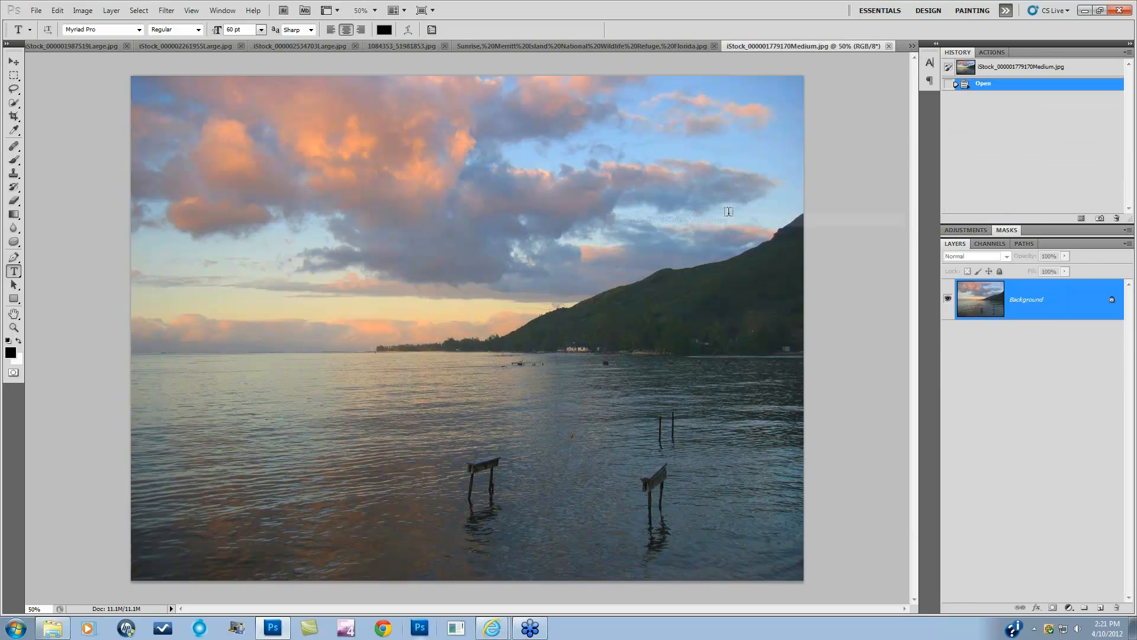
left_click(912, 46)
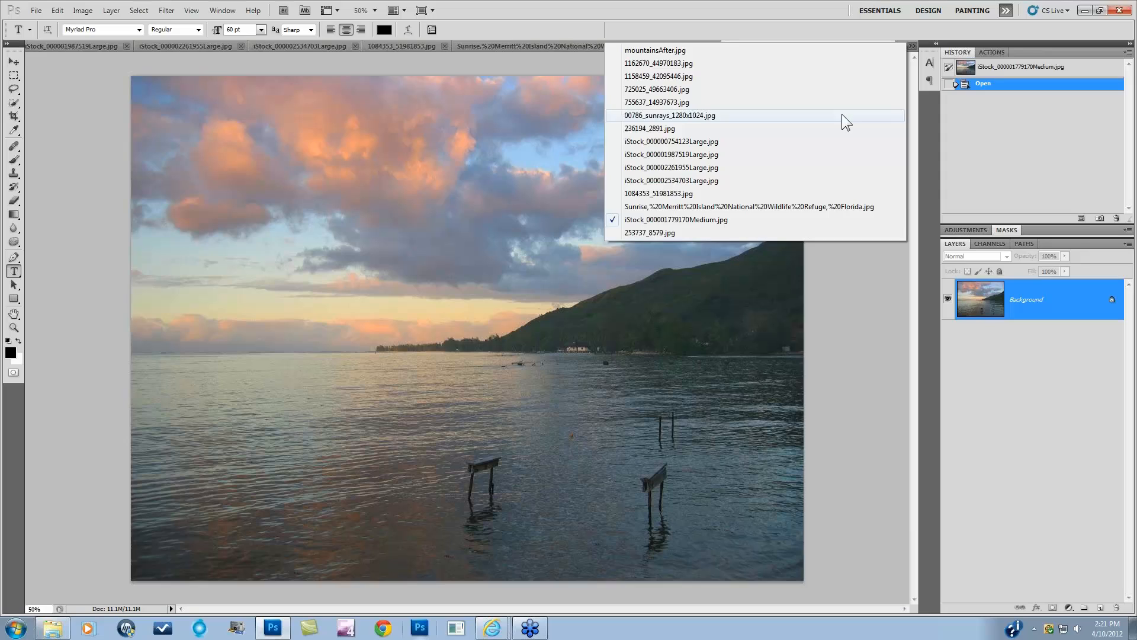
left_click(704, 237)
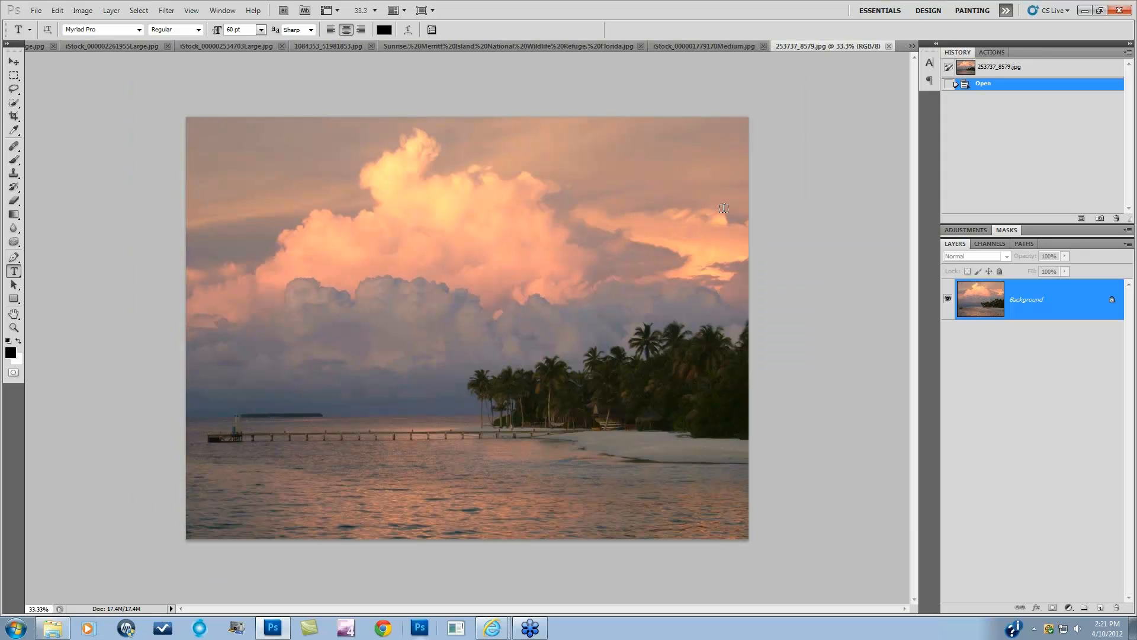
left_click(624, 44)
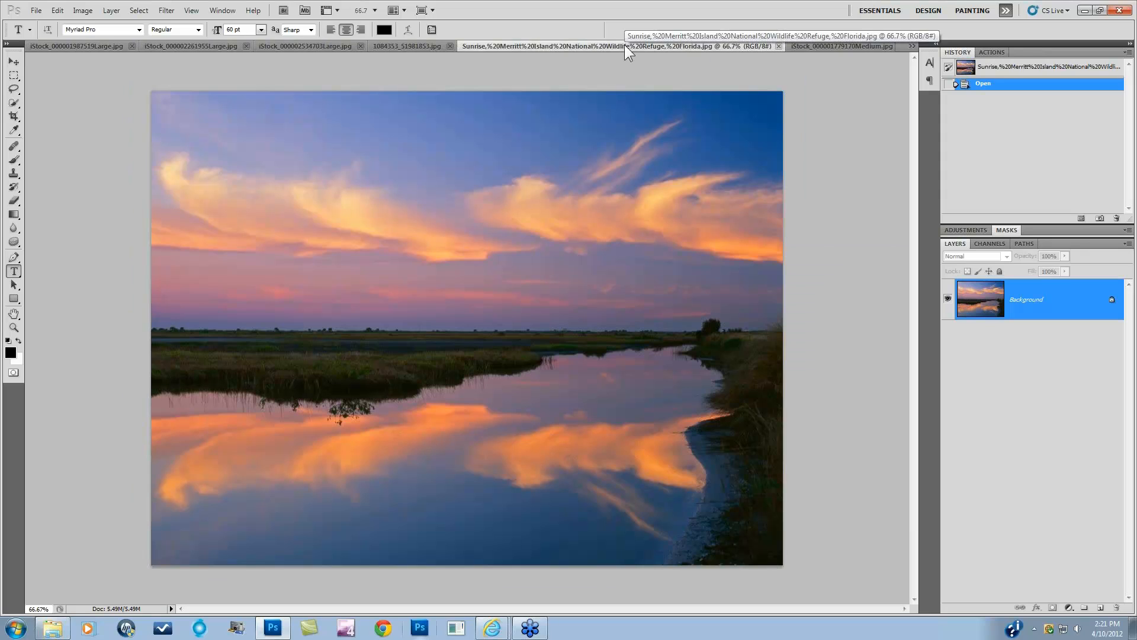
left_click(405, 46)
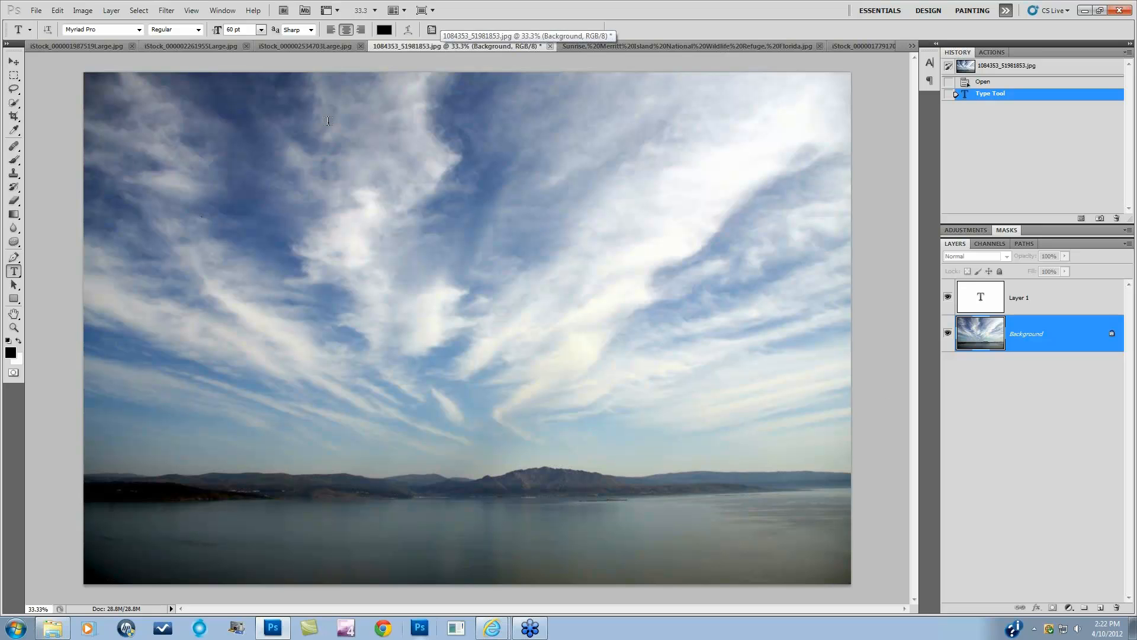
Float 1084353_51981853.jpg in its own smaller window over the lower part of the river landscape
left_click_drag(435, 51, 396, 87)
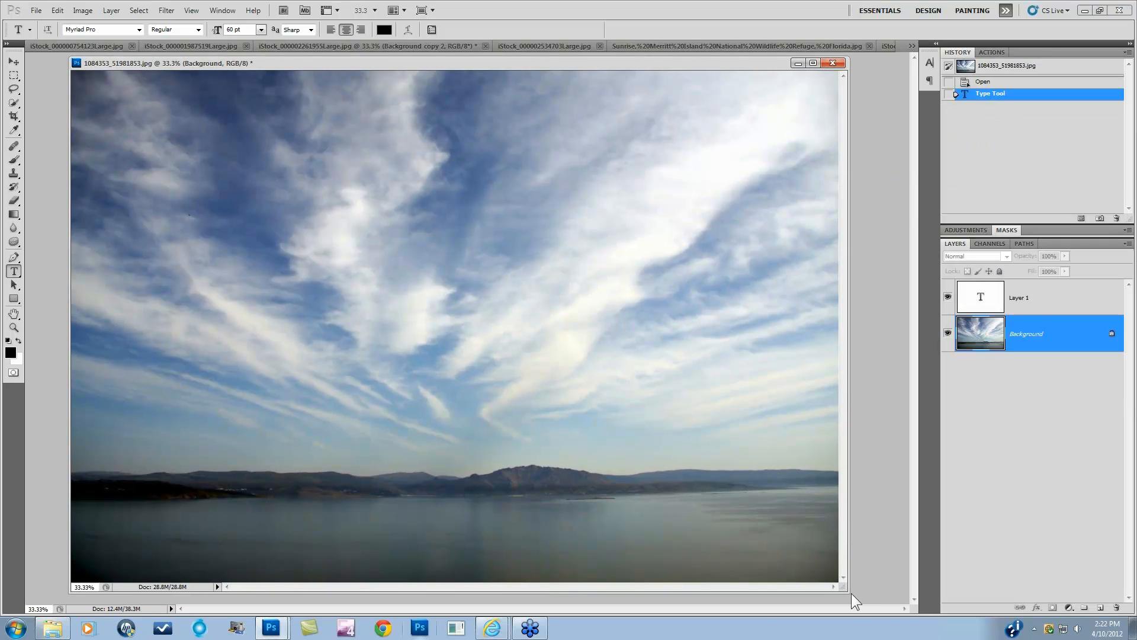
left_click_drag(852, 594, 526, 330)
left_click_drag(332, 68, 687, 316)
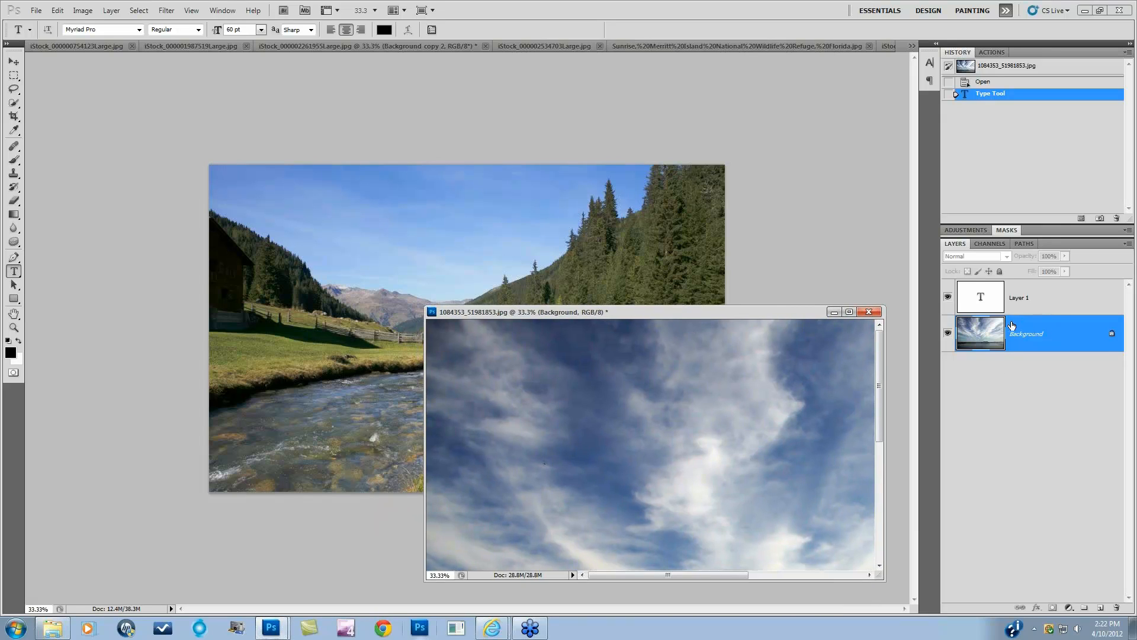
left_click(664, 238)
left_click(35, 10)
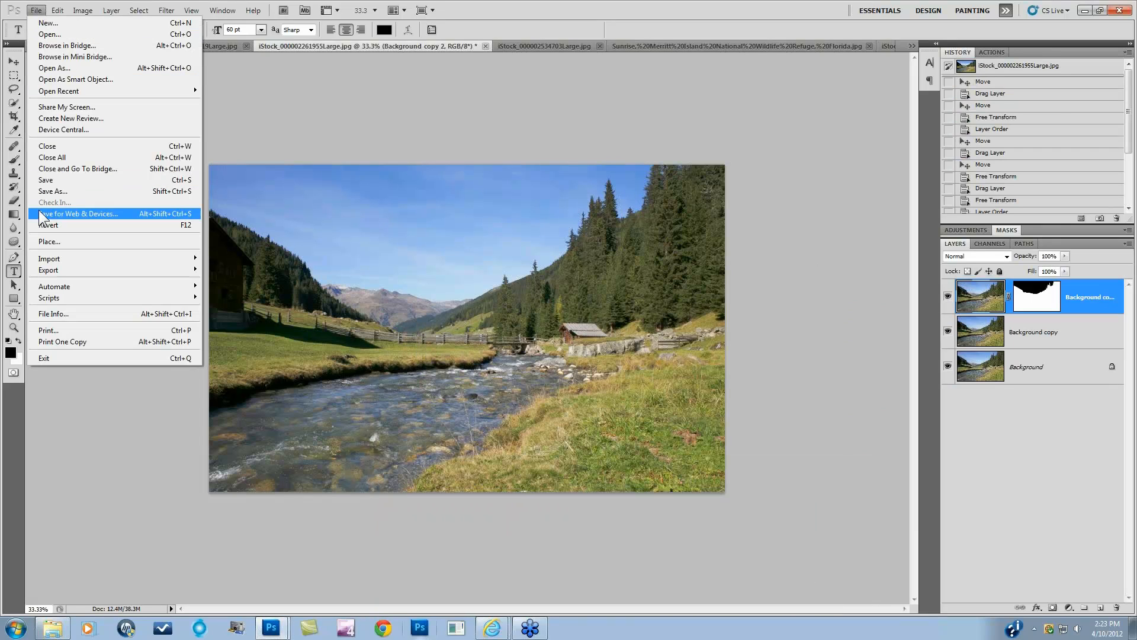
left_click(49, 240)
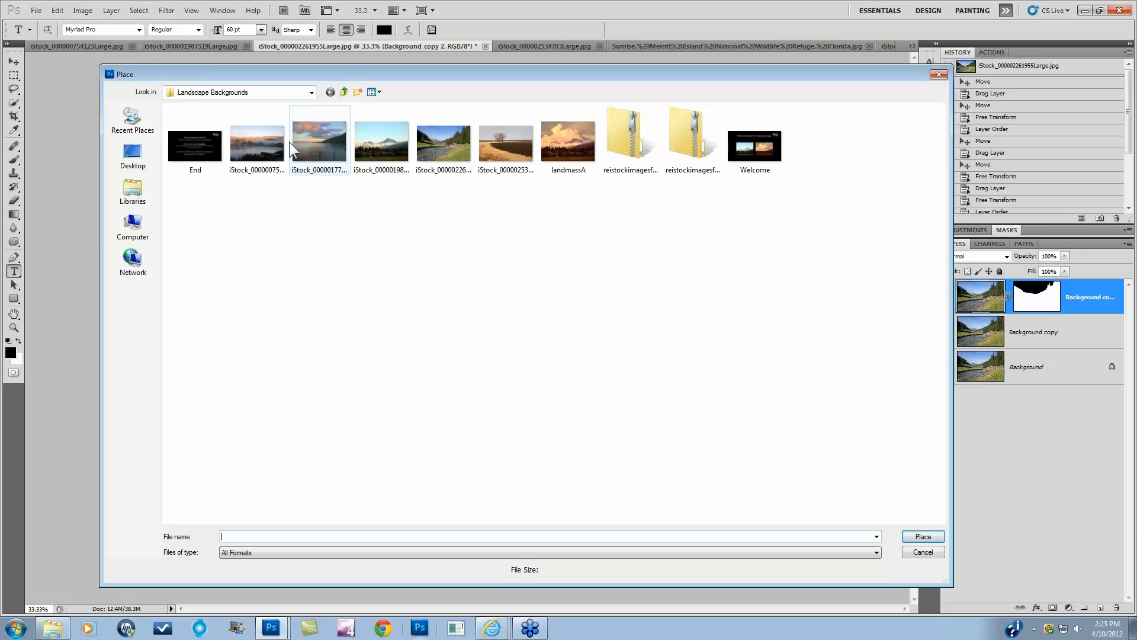
left_click(328, 137)
left_click(928, 537)
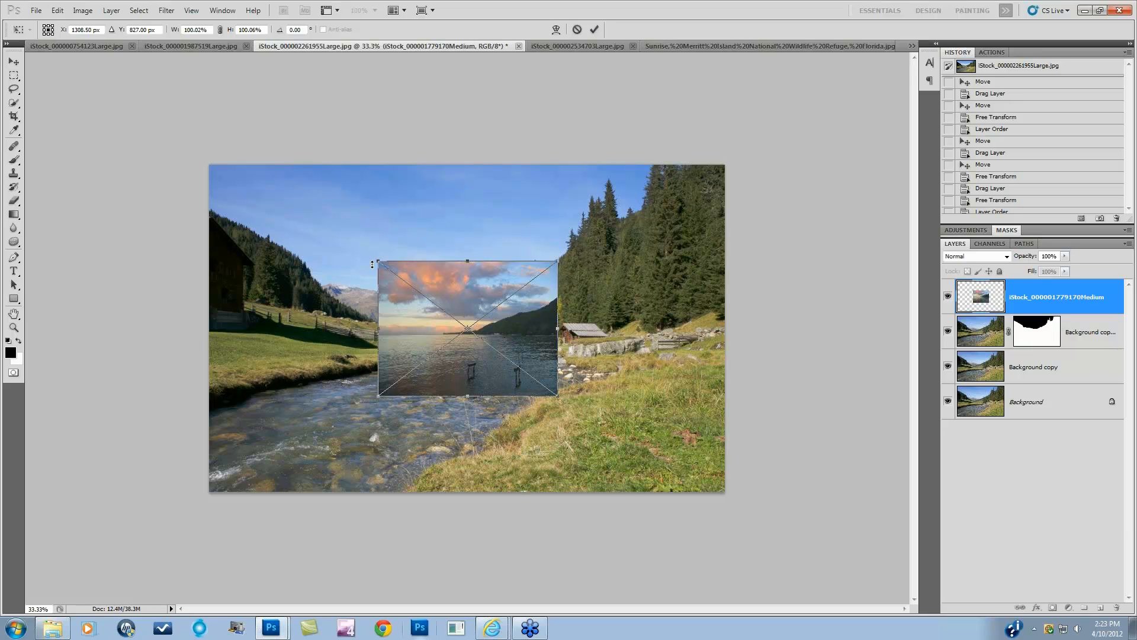
left_click_drag(379, 260, 207, 133)
left_click_drag(556, 395, 776, 533)
key("Return")
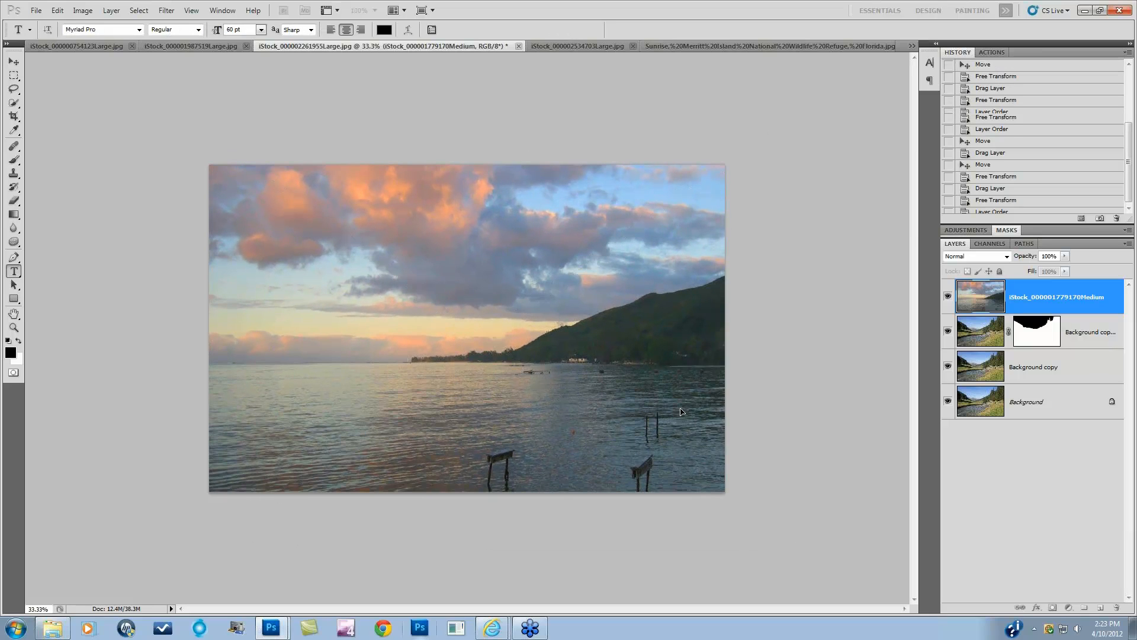
Put the sunset photo layer beneath the masked landscape layer and shift it upward behind the mountains
left_click_drag(1042, 300, 1042, 321)
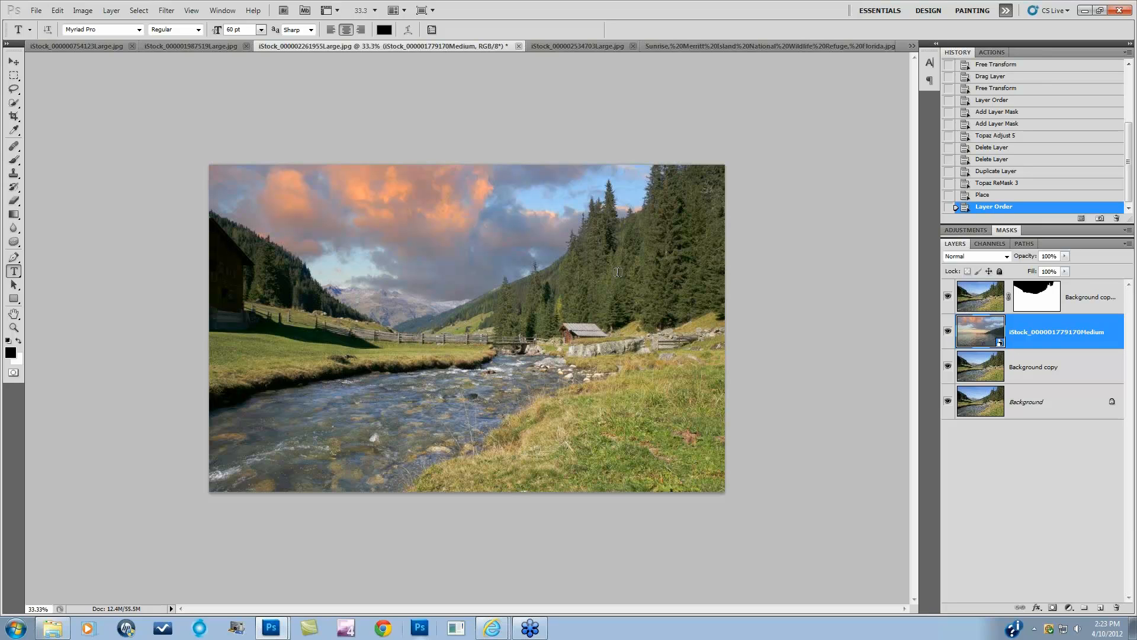
left_click(13, 62)
left_click_drag(354, 266, 375, 234)
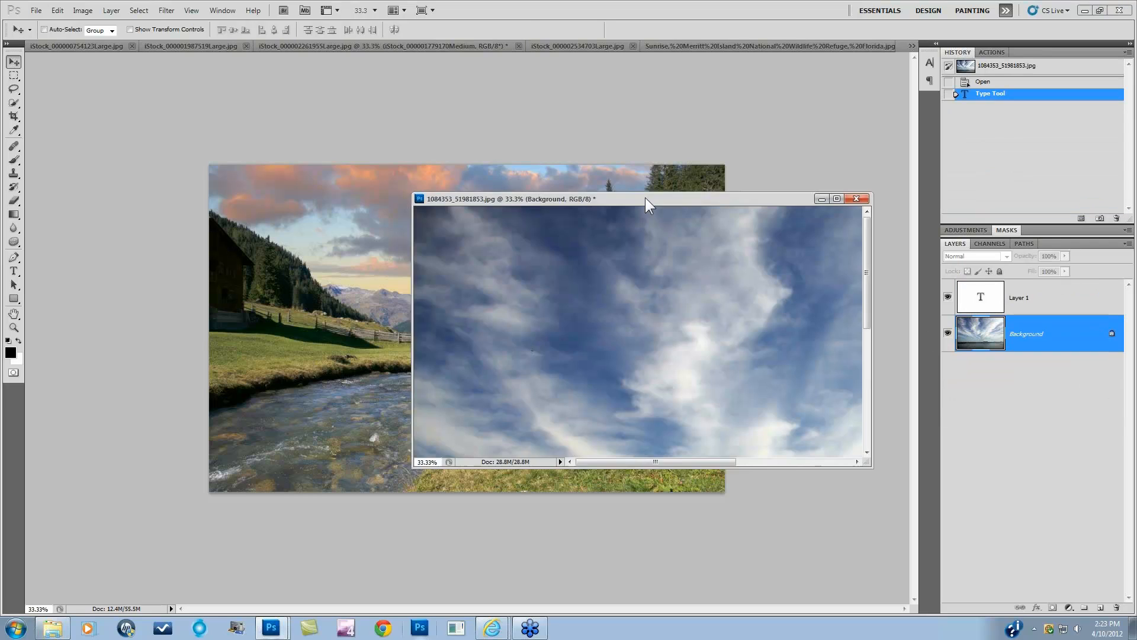
Copy the Background layer of 1084353_51981853.jpg into the river landscape, accept the color profile conversion, and dock the photo's window again
scroll(671, 315, "down", 6)
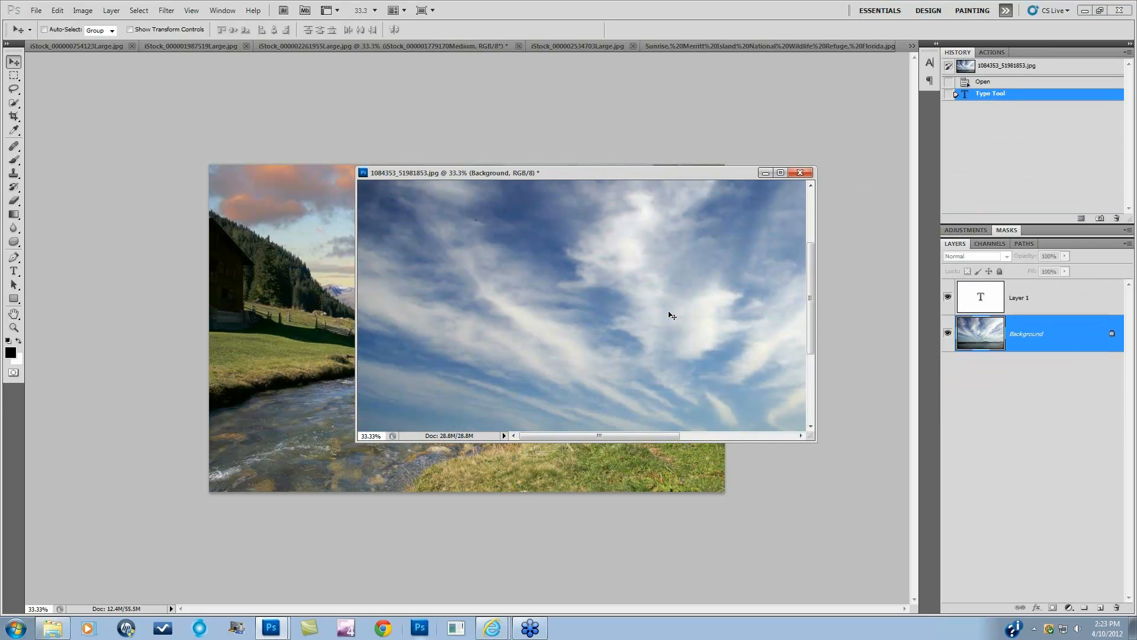
scroll(672, 316, "down", 2)
left_click_drag(616, 172, 697, 104)
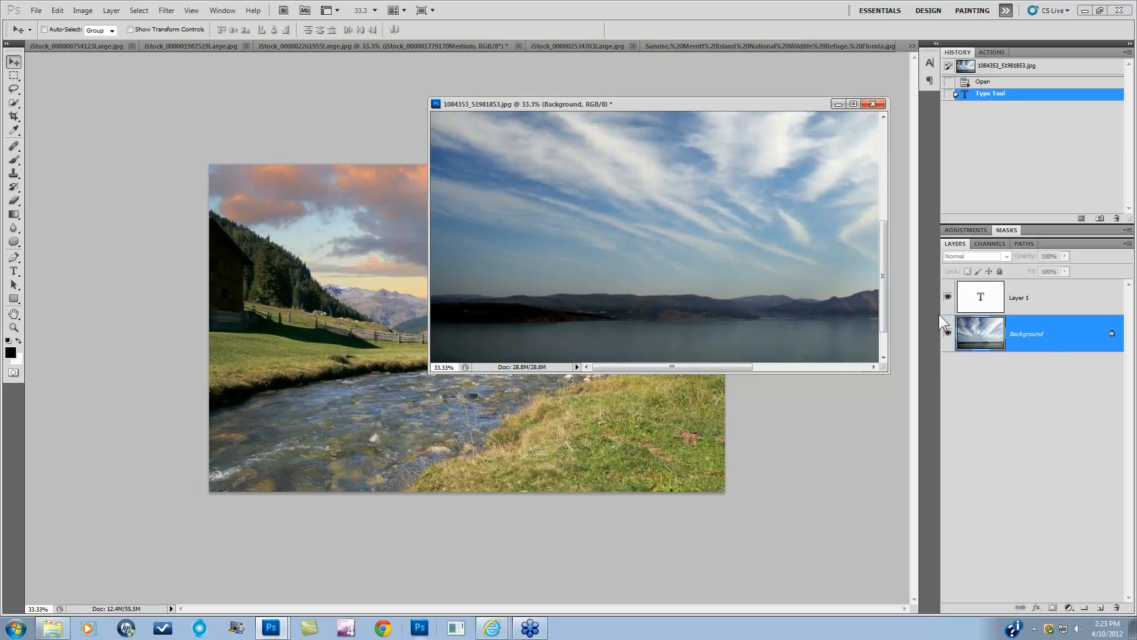
left_click_drag(1037, 333, 536, 432)
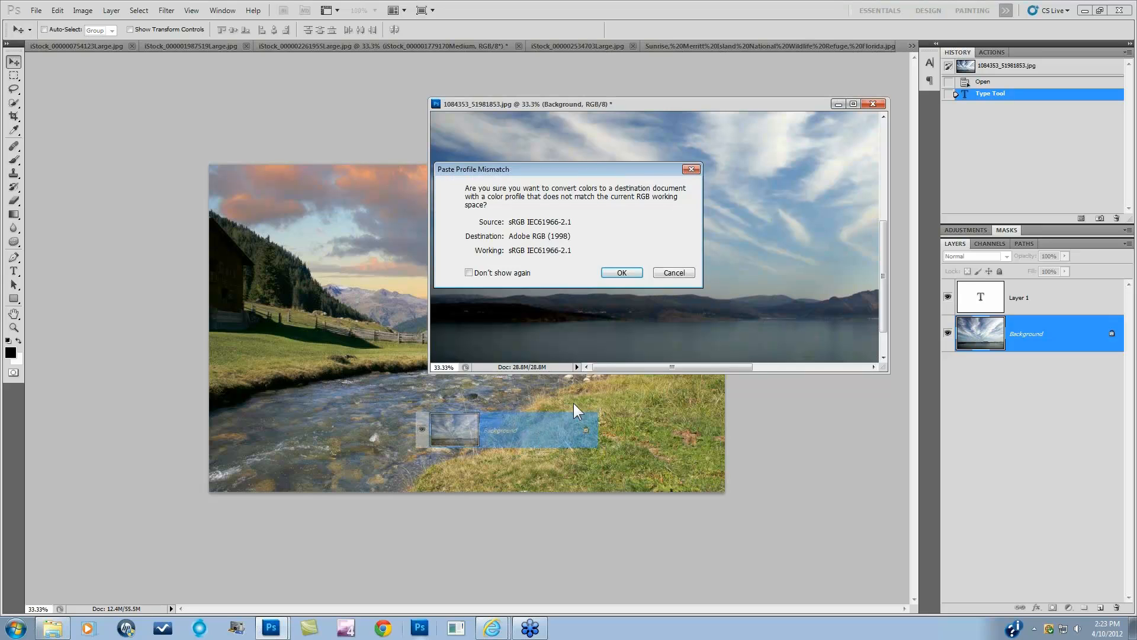
left_click(627, 271)
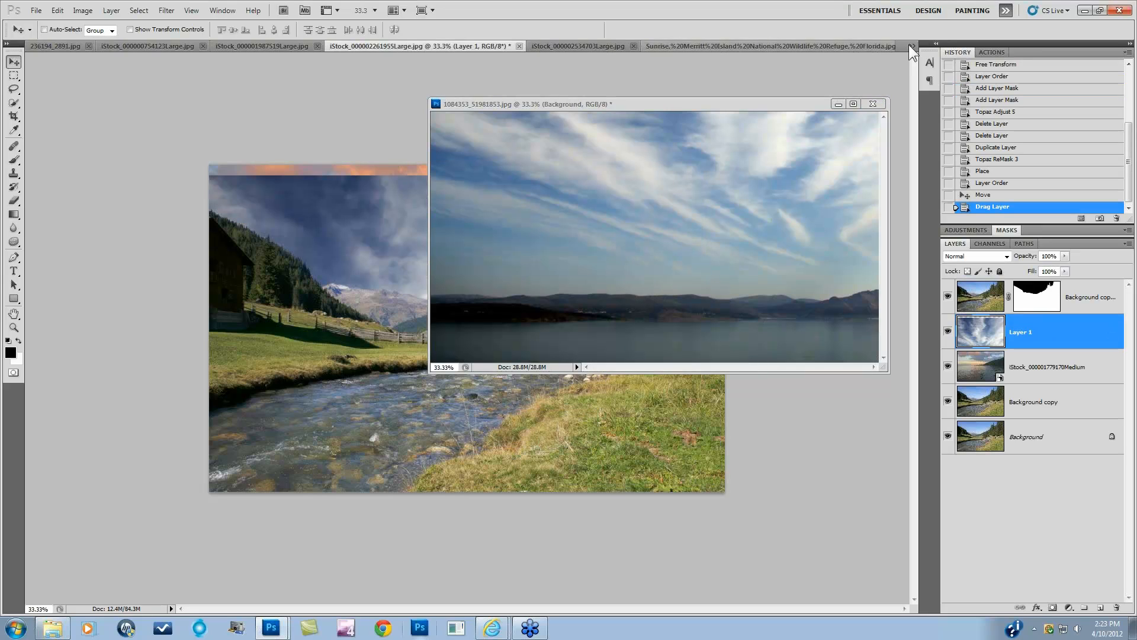
left_click_drag(826, 104, 799, 47)
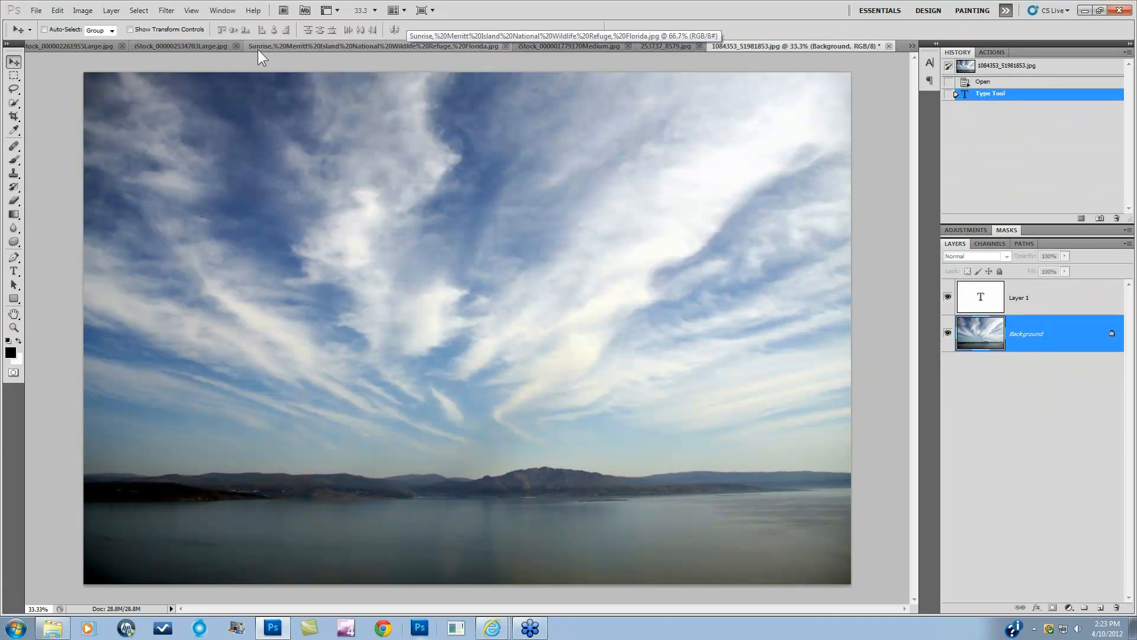
Scale the copied cloud layer in the river landscape to 67.13% and position its streaked clouds to fill the sky
left_click(91, 48)
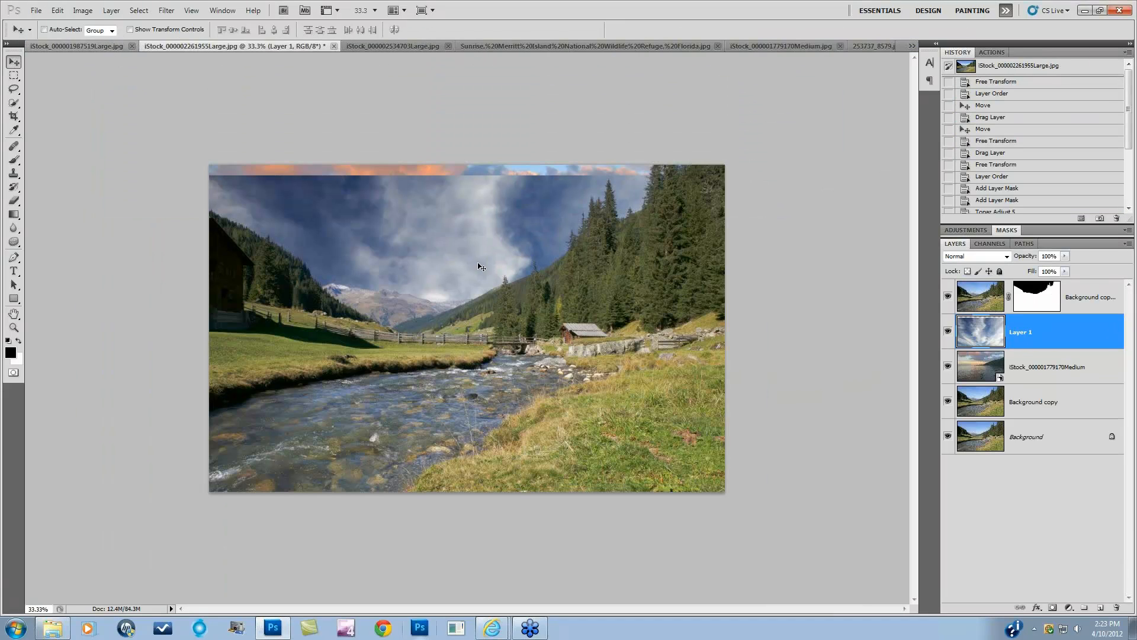
left_click_drag(468, 248, 418, 178)
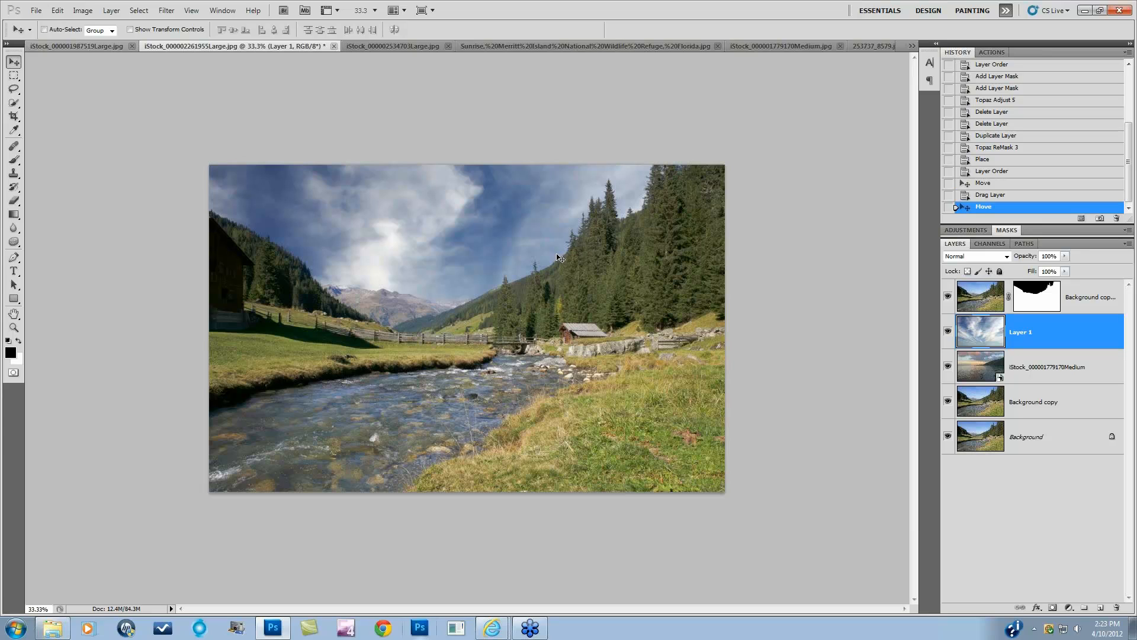
key("ctrl+t")
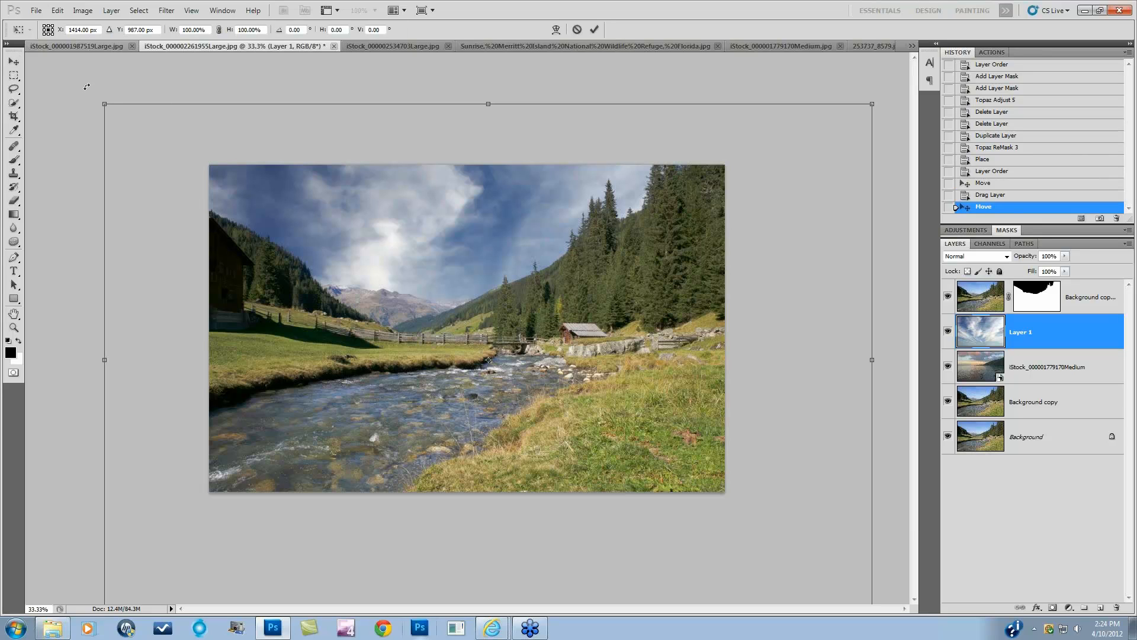
left_click_drag(100, 103, 355, 275)
left_click_drag(491, 332, 375, 134)
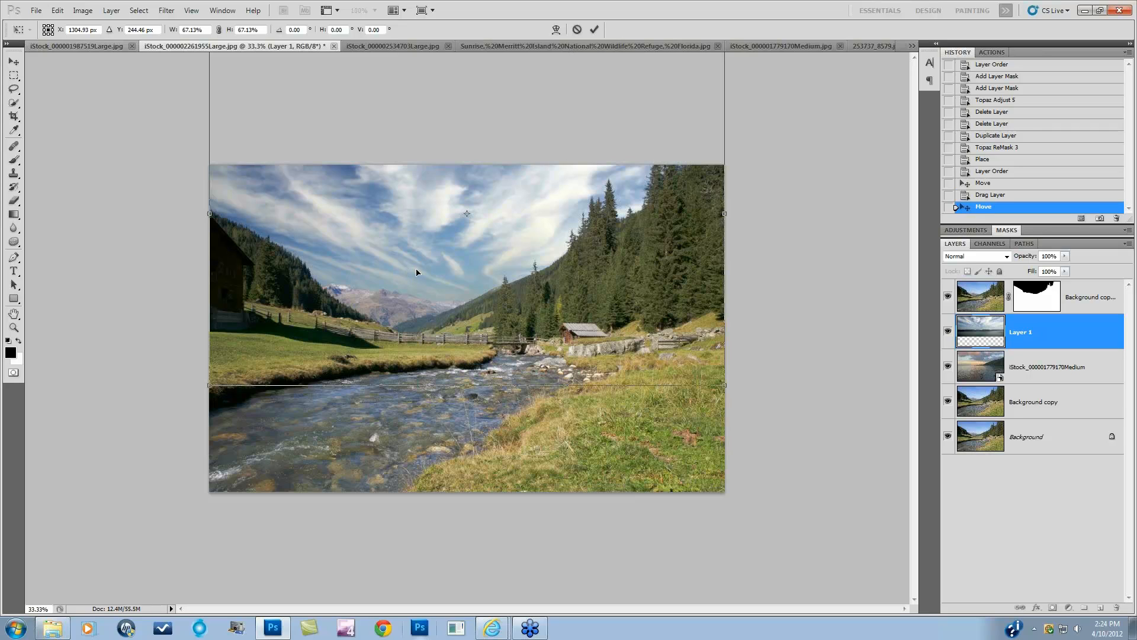
key("Return")
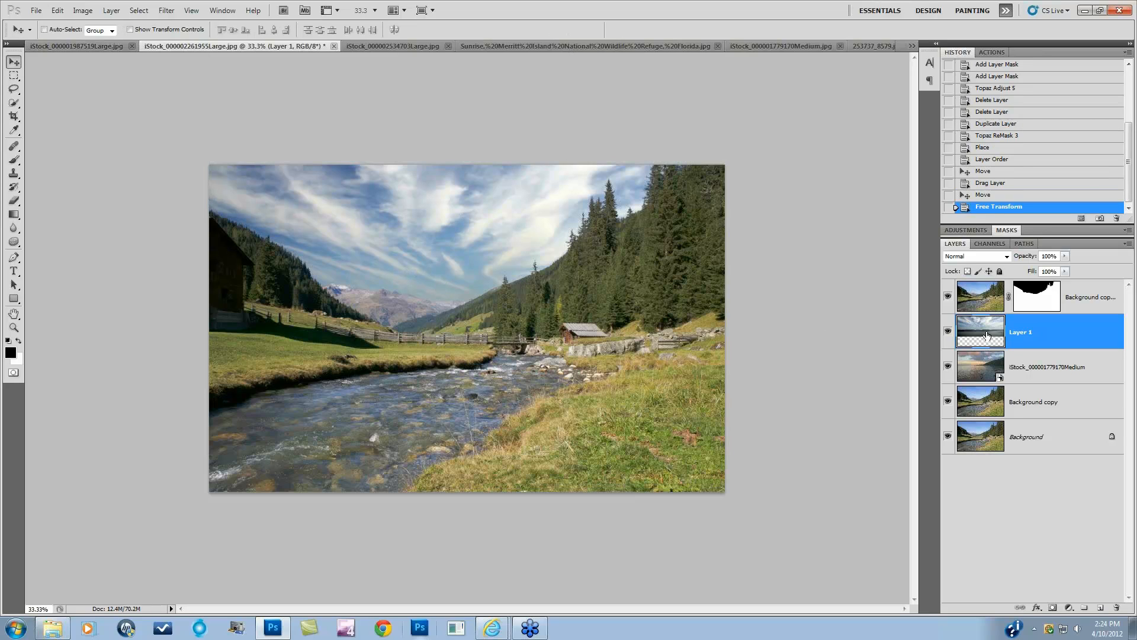
Hide the sunset photo layer and compare the landscape with and without the cloud layer
left_click(947, 368)
left_click(948, 332)
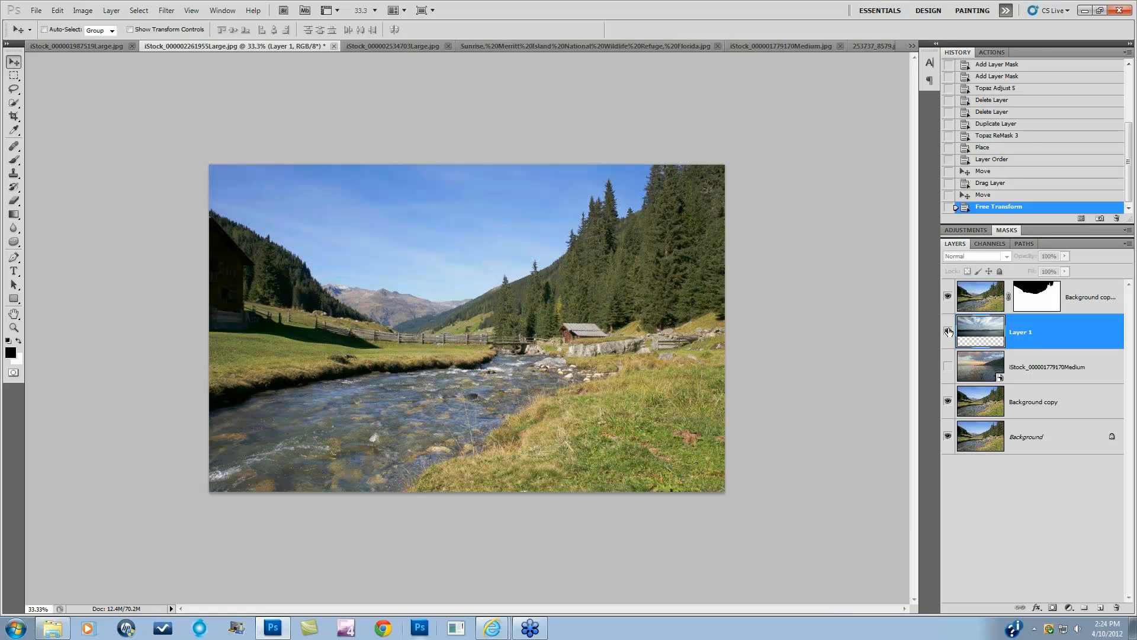
left_click(948, 332)
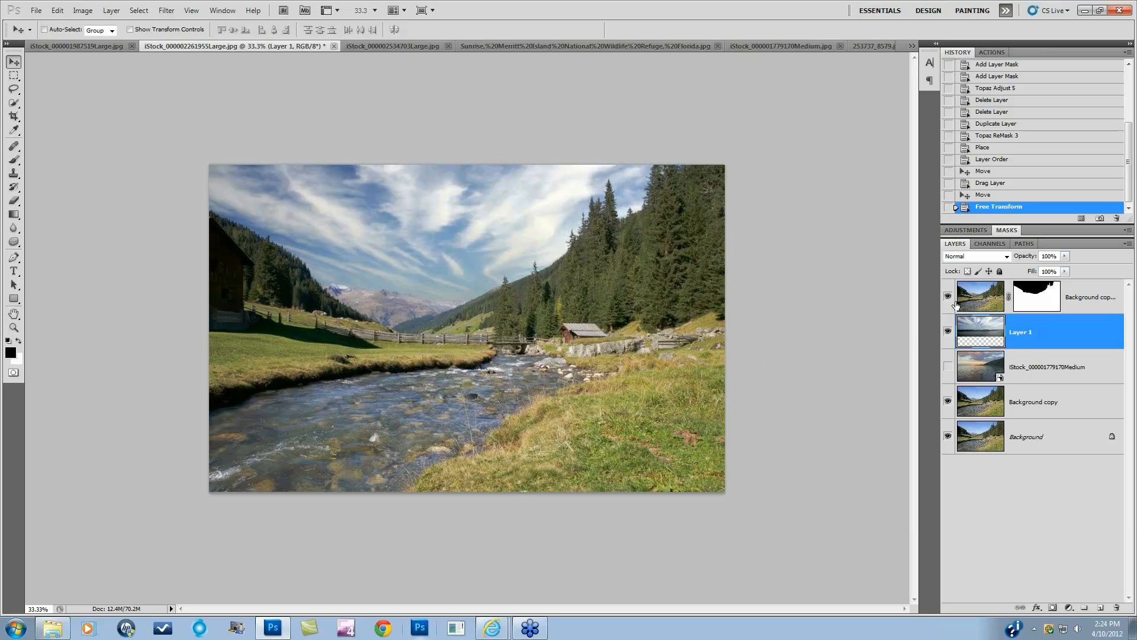
Stamp all visible layers into a new merged layer directly above the masked landscape layer
left_click(997, 302)
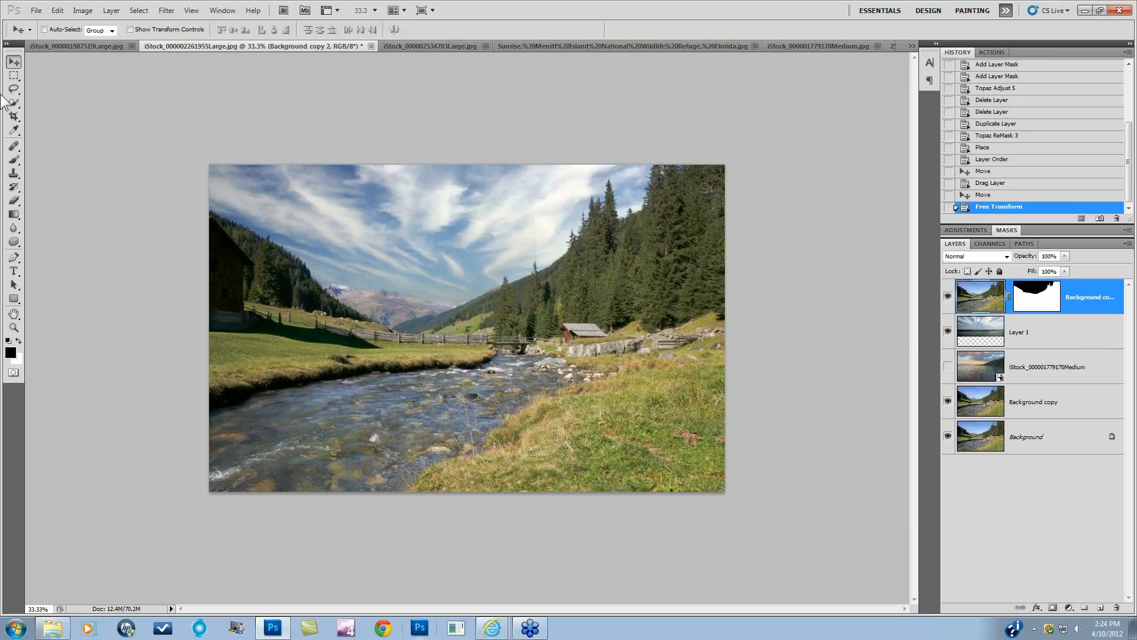
left_click(114, 10)
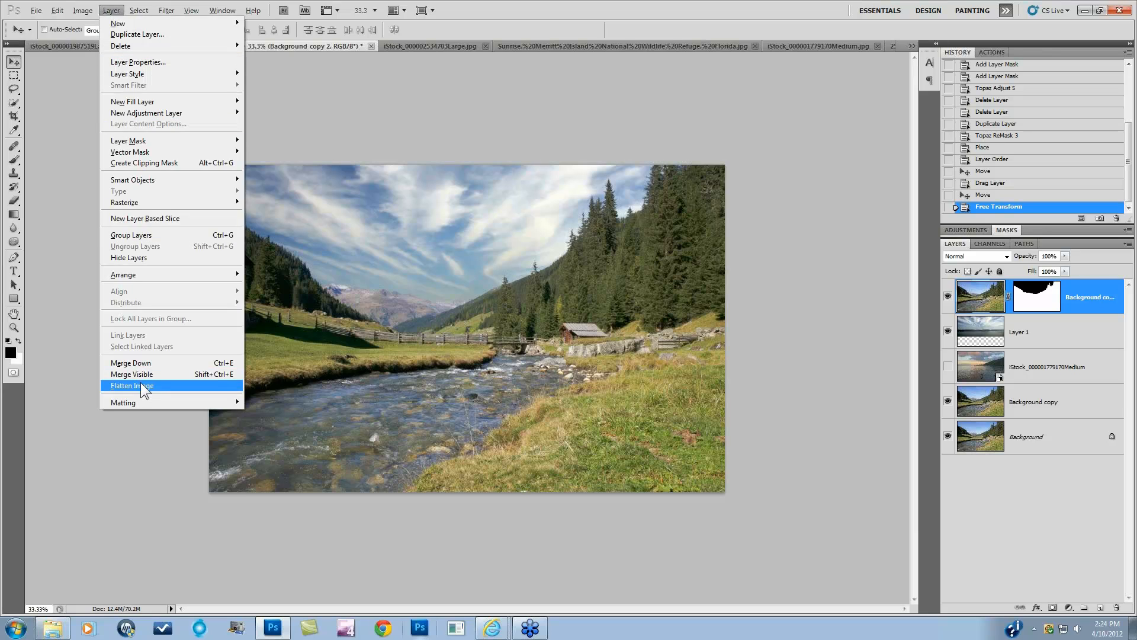
left_click(140, 378, "alt")
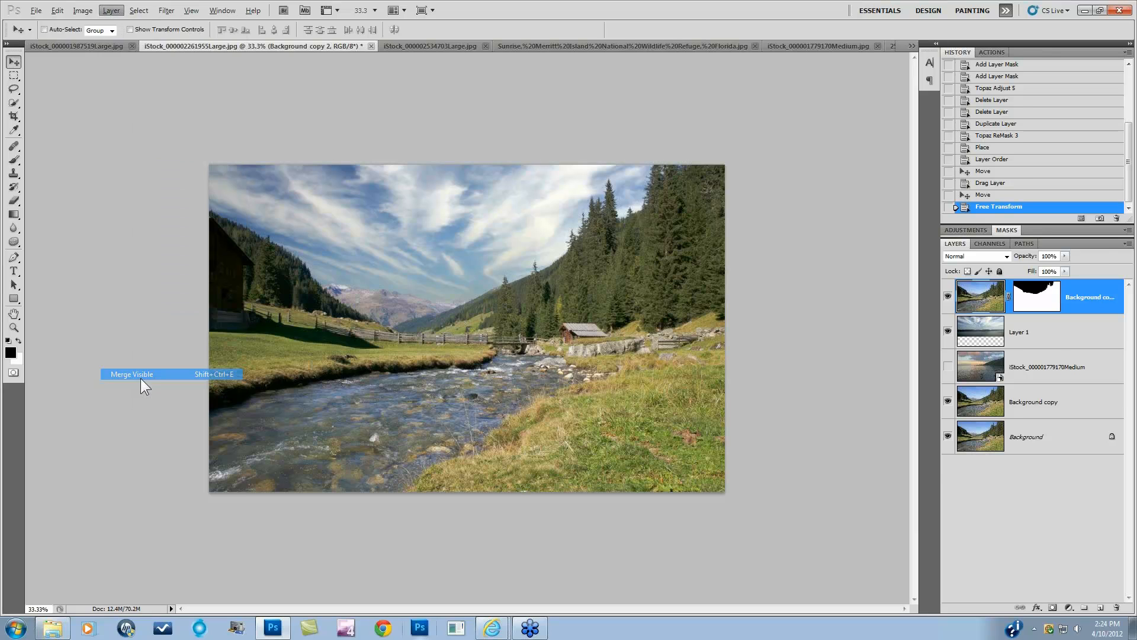
Apply Topaz Adjust 5 to the merged layer with the Photo Pop preset from the Classic Collection
left_click(166, 10)
mouse_move(184, 274)
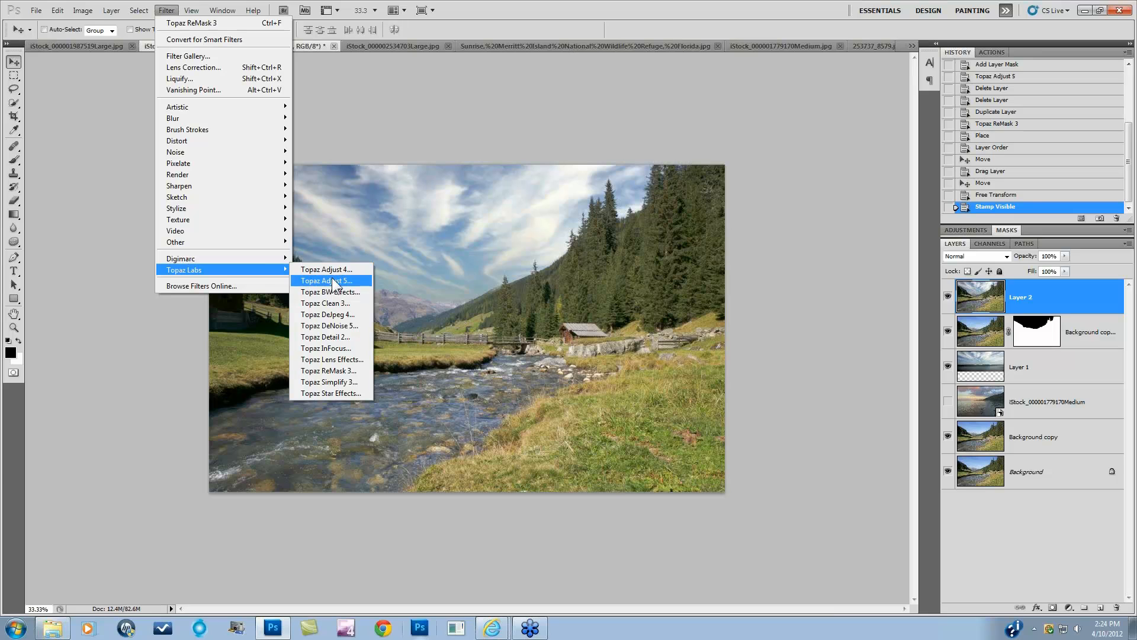
left_click(333, 282)
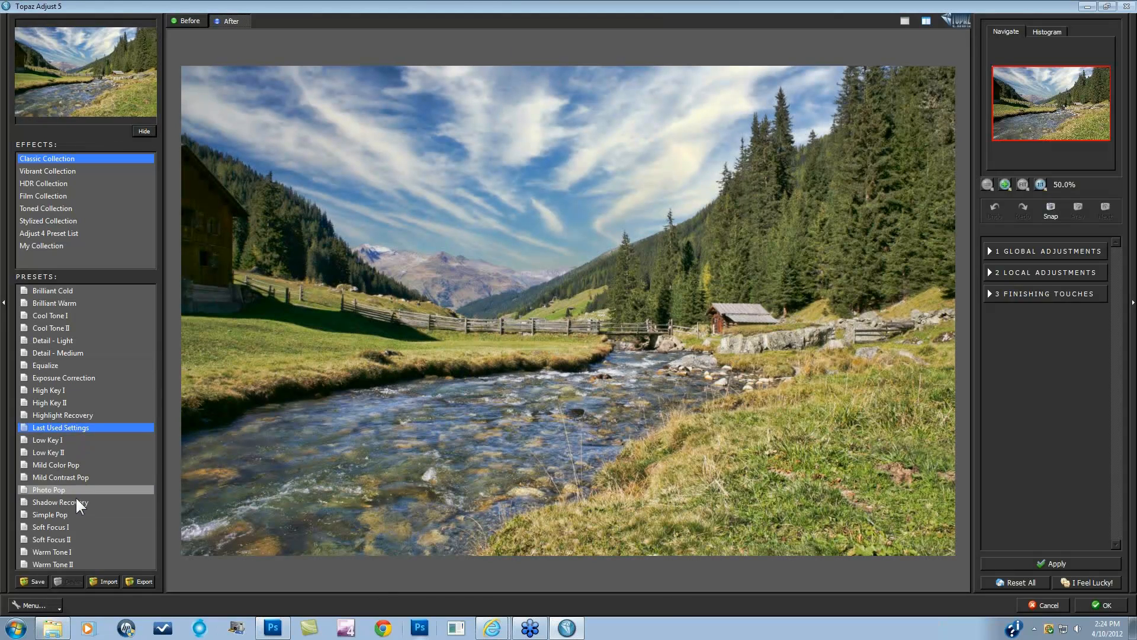
left_click(59, 490)
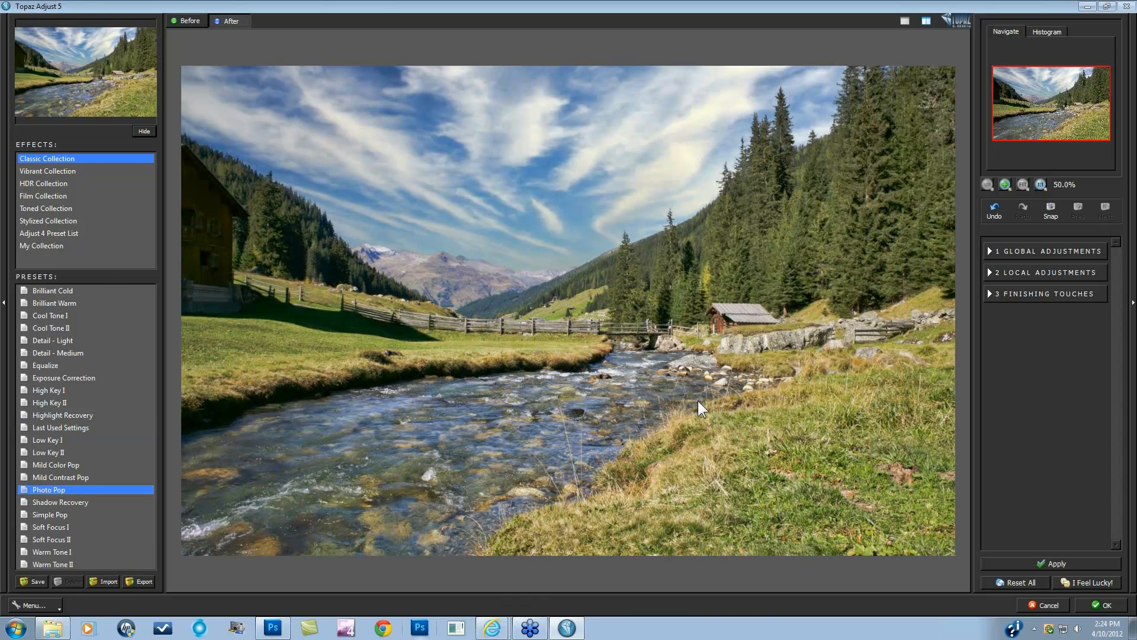
left_click(1104, 607)
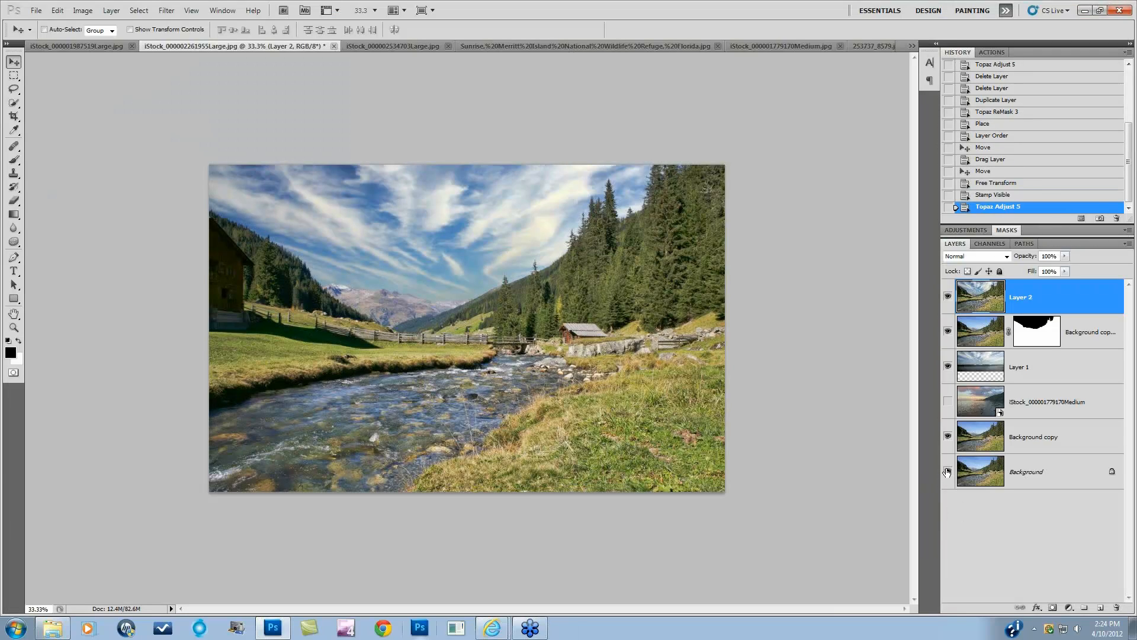
left_click(947, 470, "alt")
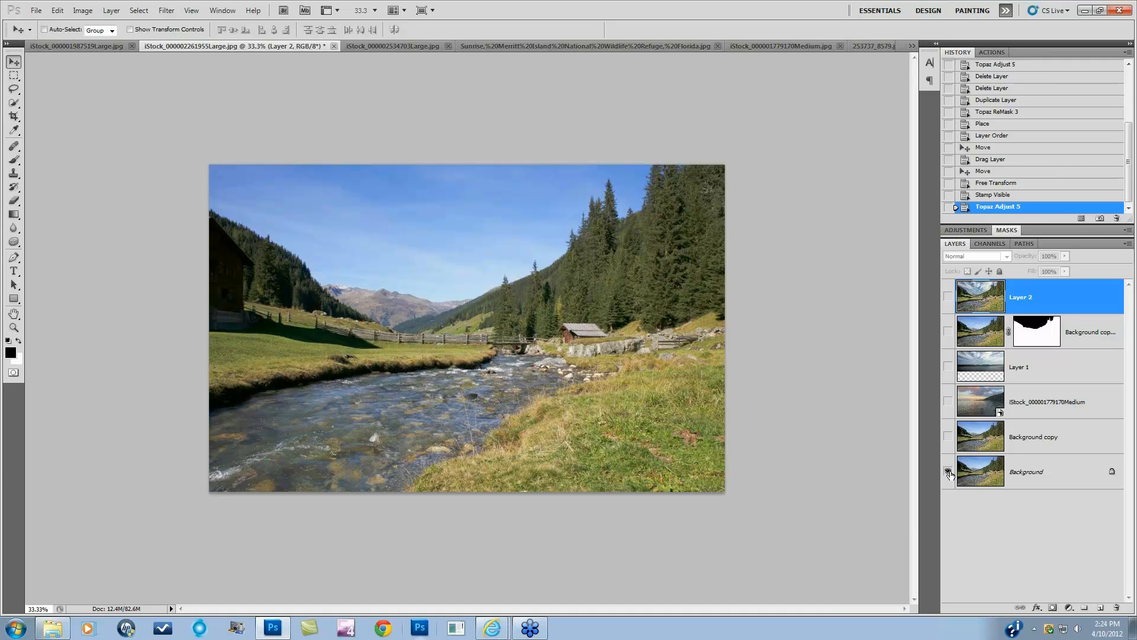
left_click(947, 471, "alt")
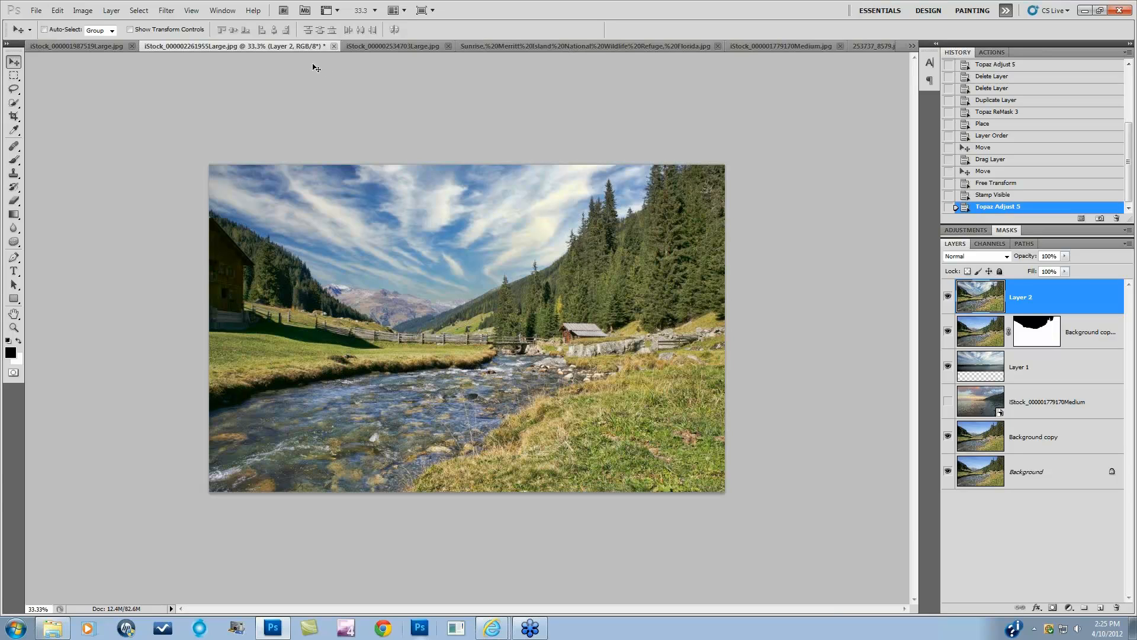
left_click(91, 46)
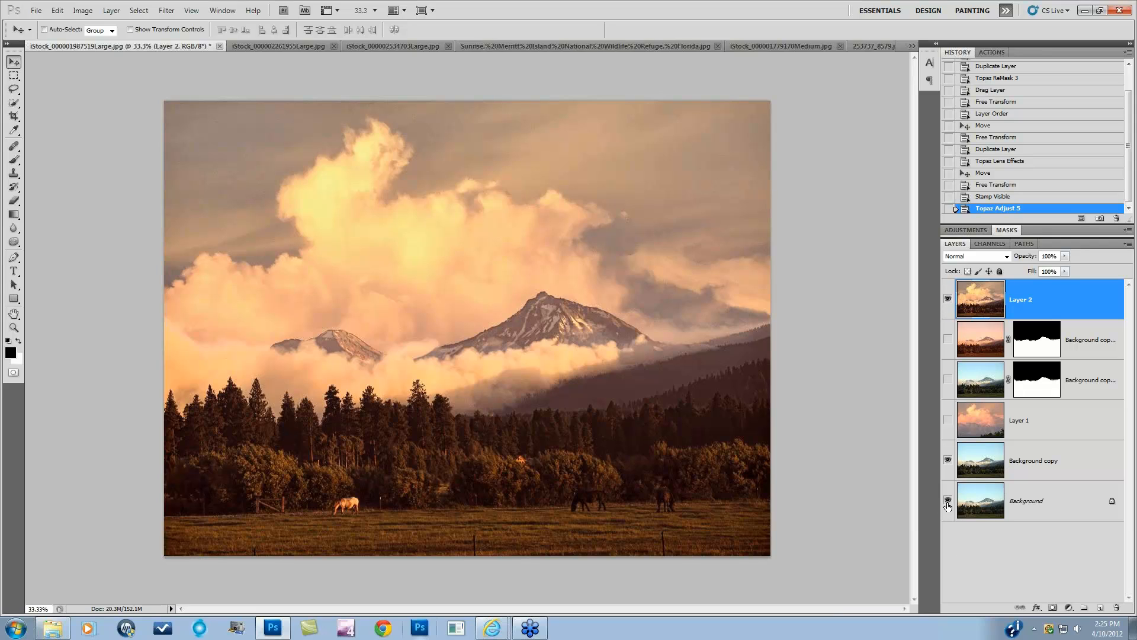
left_click(947, 501, "alt")
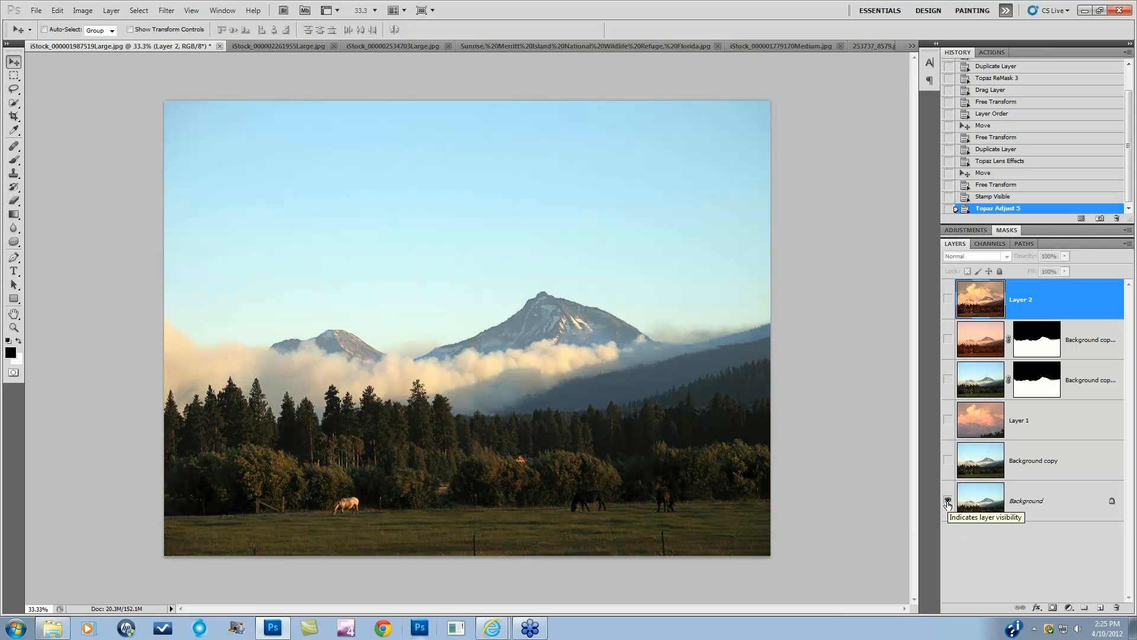
left_click(948, 299)
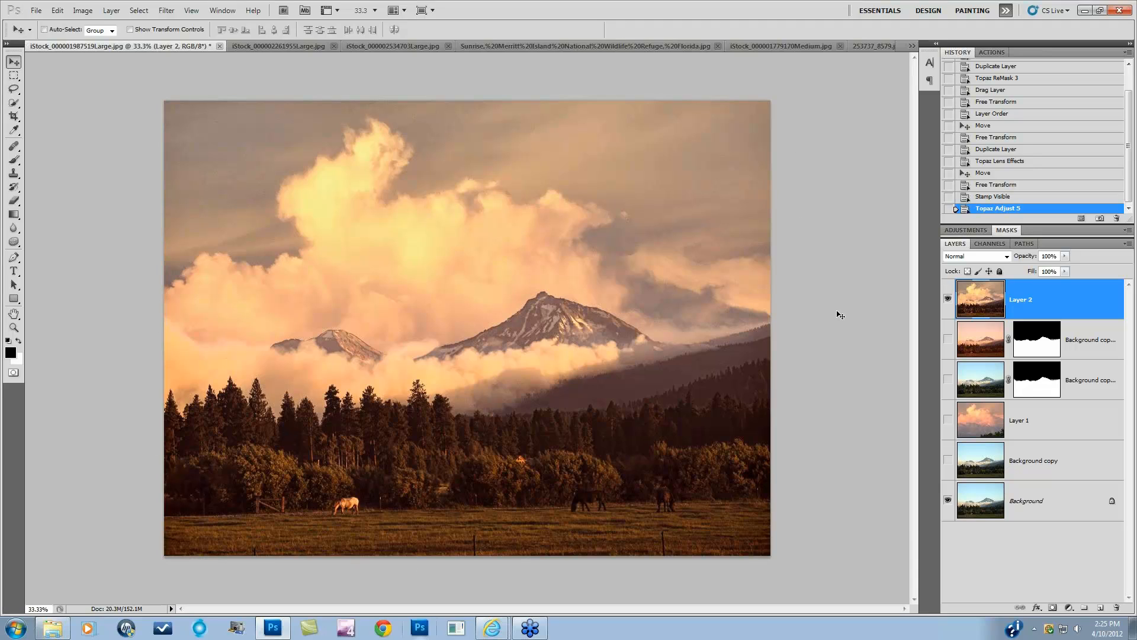
Delete every layer above Background in the mountain photo and duplicate the Background layer
left_click(1046, 472)
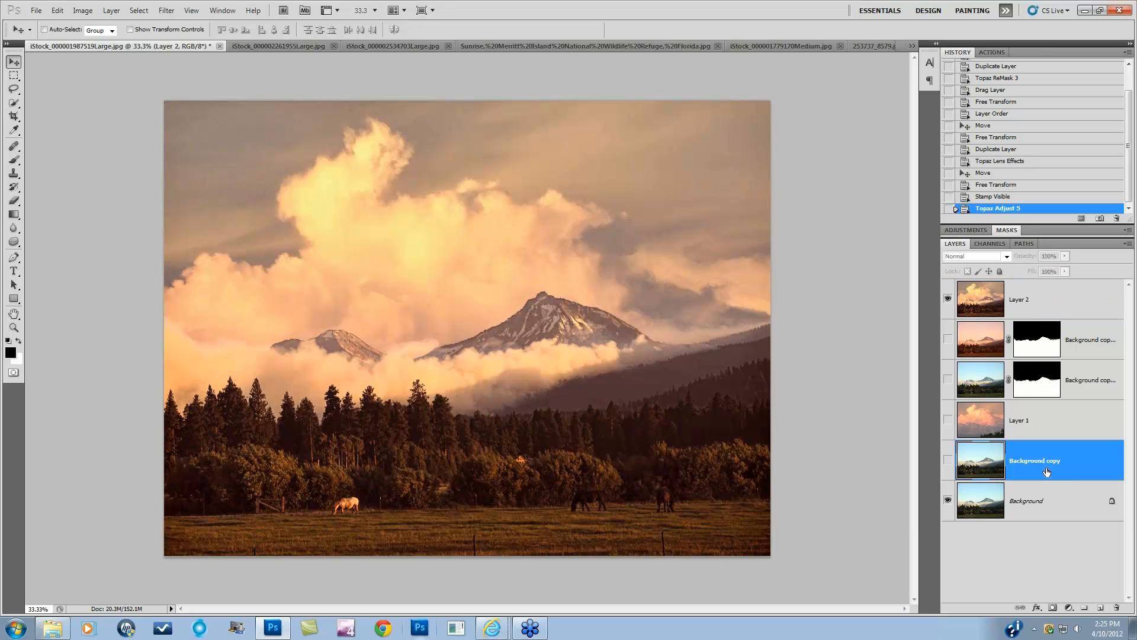
left_click(1063, 304, "shift")
key("Delete")
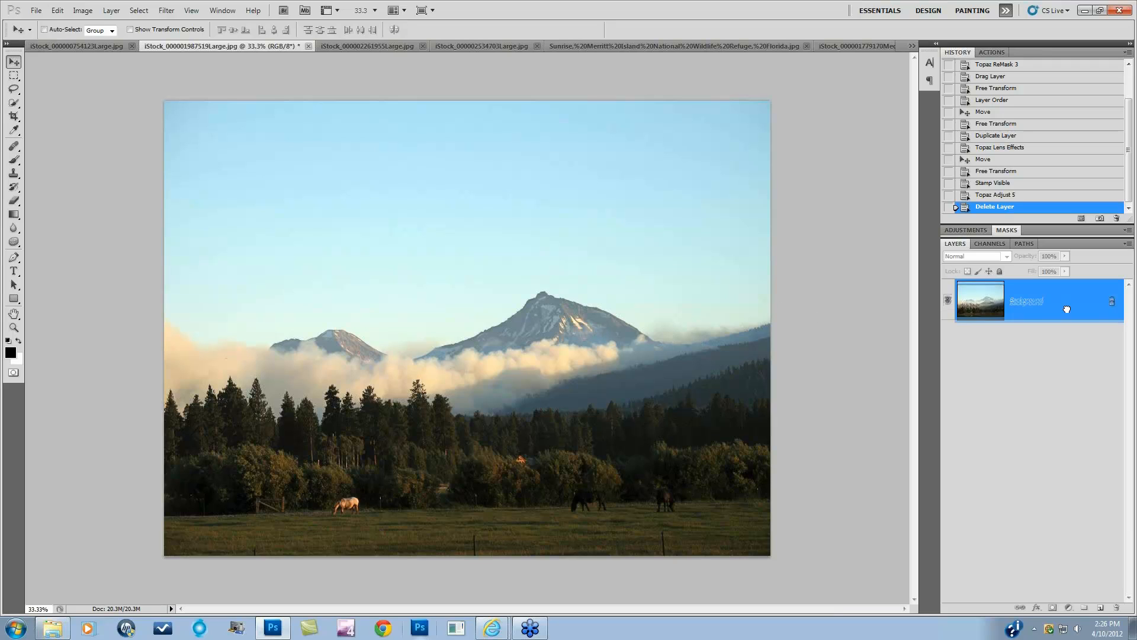
left_click_drag(1063, 305, 1102, 608)
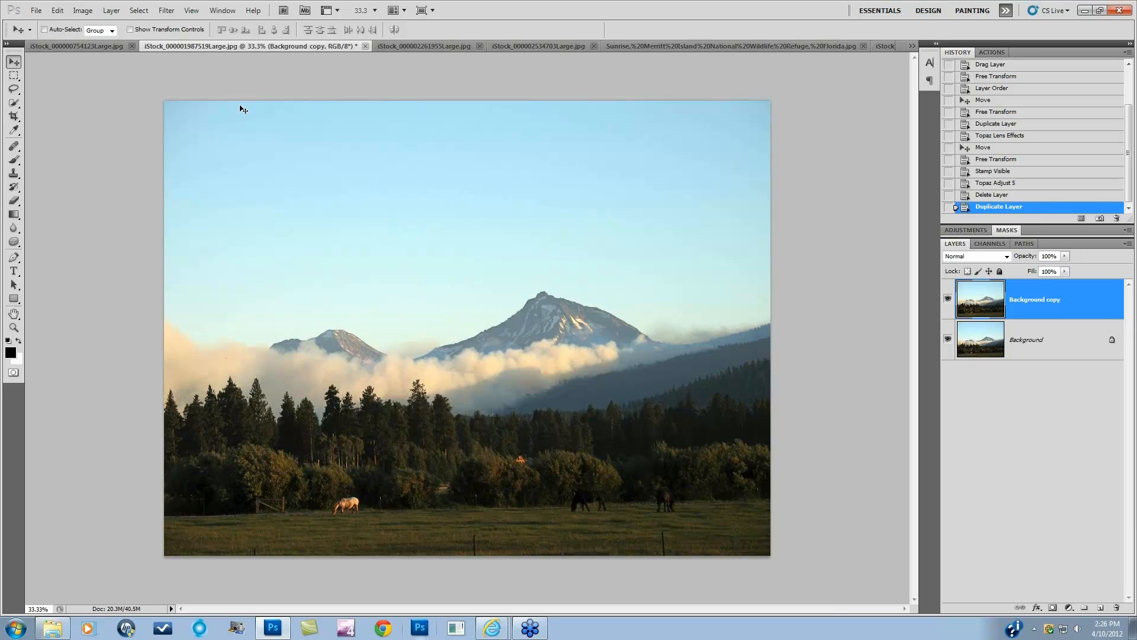
Open the mountain photo's Background copy in Topaz ReMask 3 and set the compute brush size to 101
left_click(165, 11)
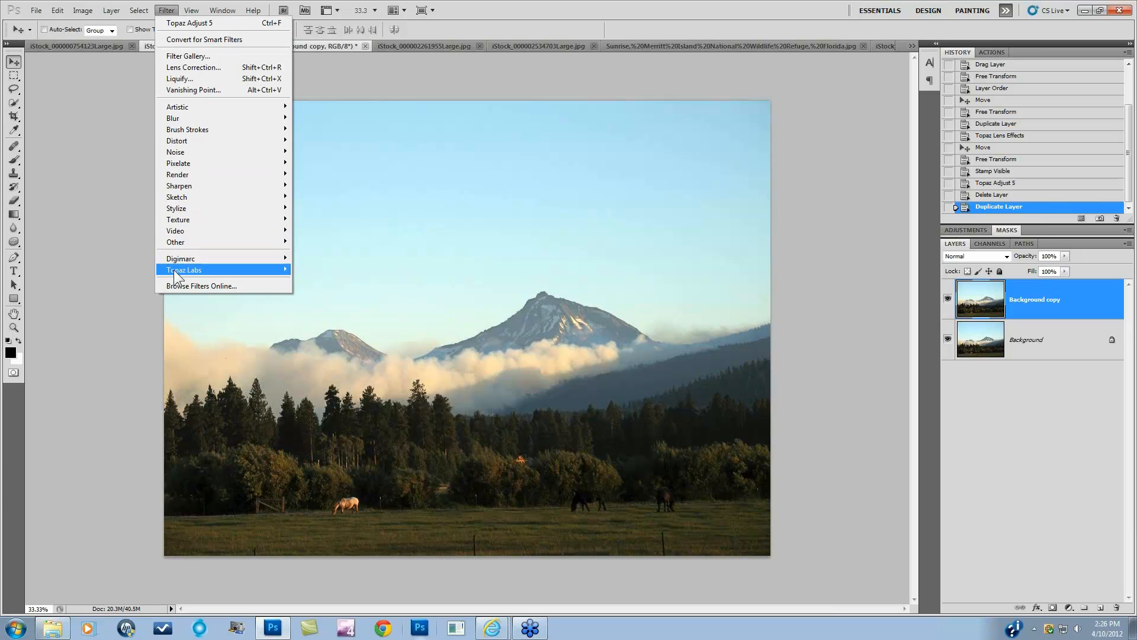
mouse_move(231, 269)
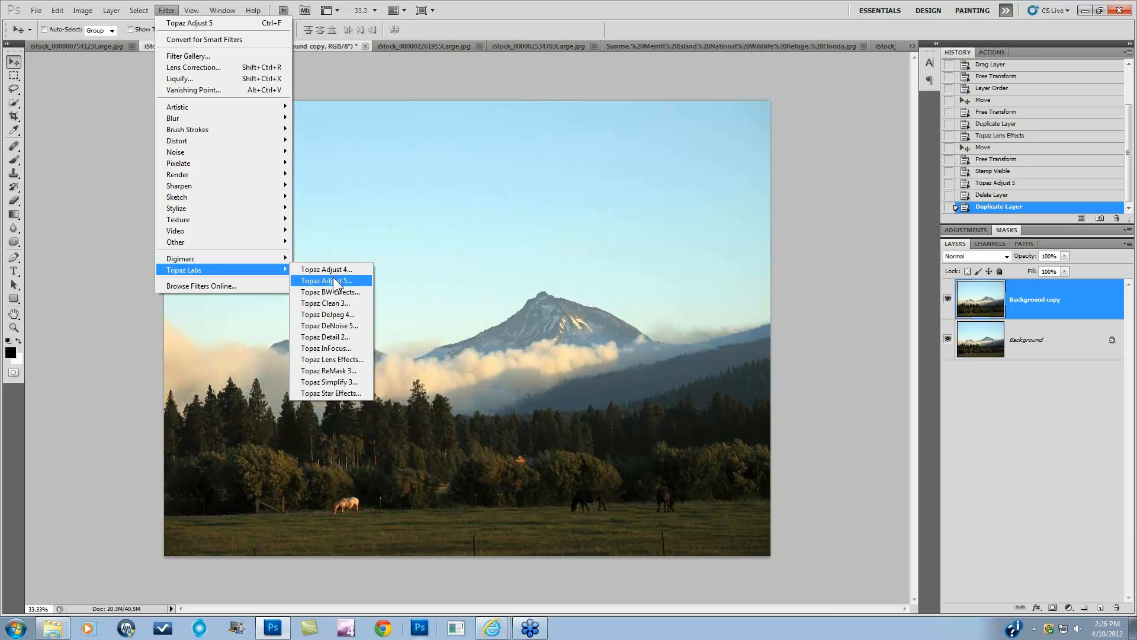
left_click(341, 371)
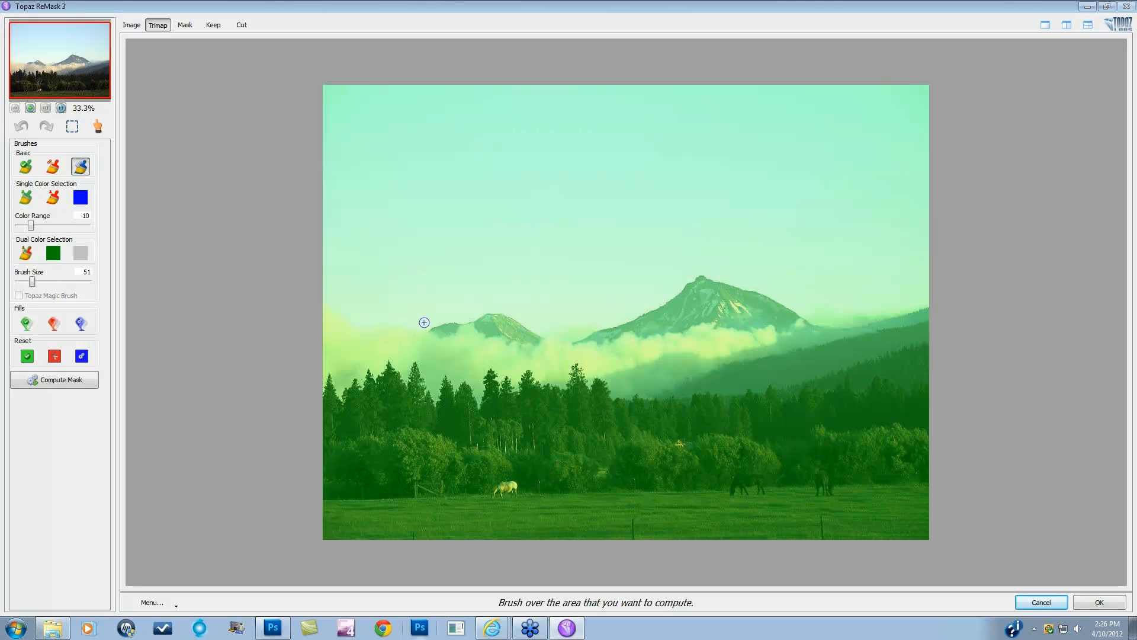
scroll(440, 356, "up", 5)
scroll(329, 308, "up", 20)
Brush a continuous compute band along the upper edge of the clouds and mountains, working on the plain image and checking it in the trimap
mouse_move(323, 294)
left_mouse_down()
mouse_move(358, 330)
mouse_move(415, 330)
left_mouse_up()
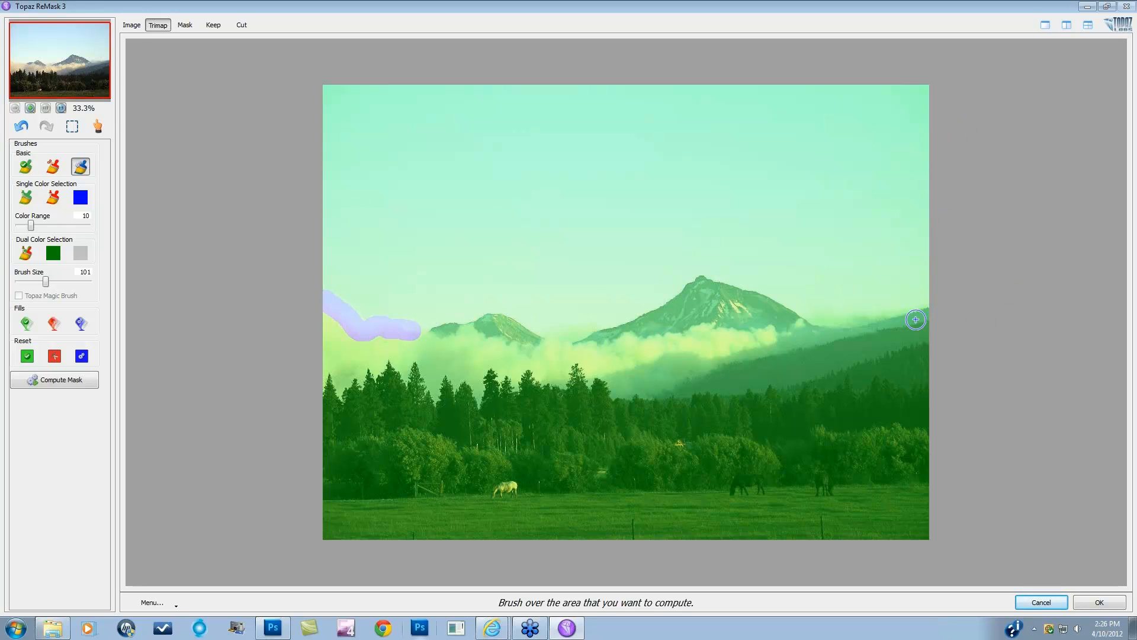
key("ctrl+z")
left_click(132, 25)
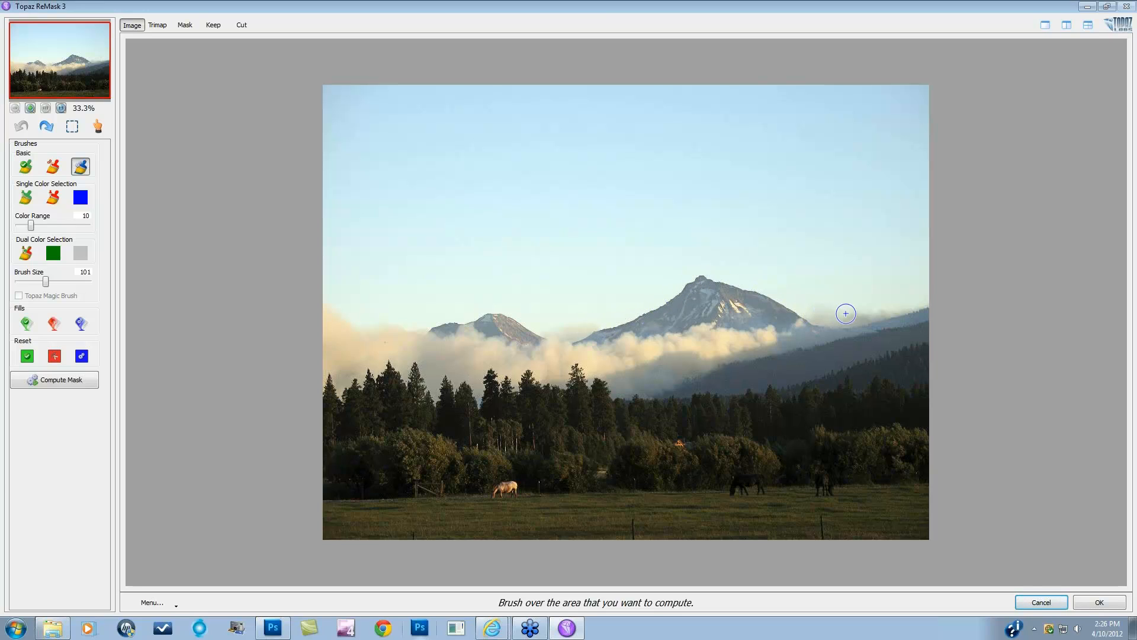
left_click_drag(941, 299, 942, 299)
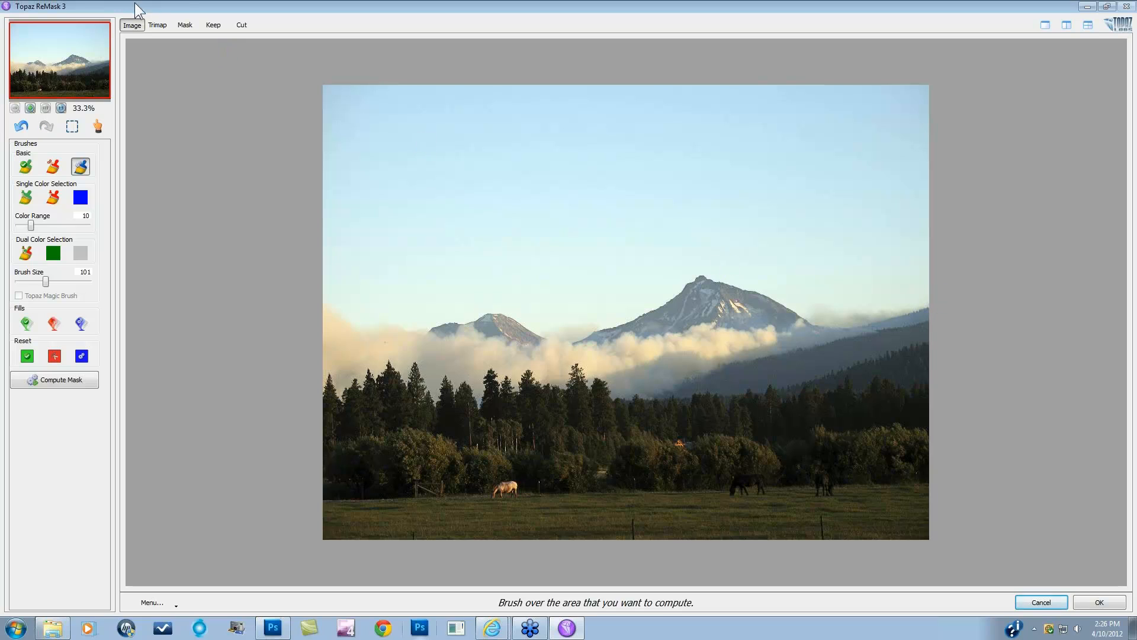
left_click(161, 24)
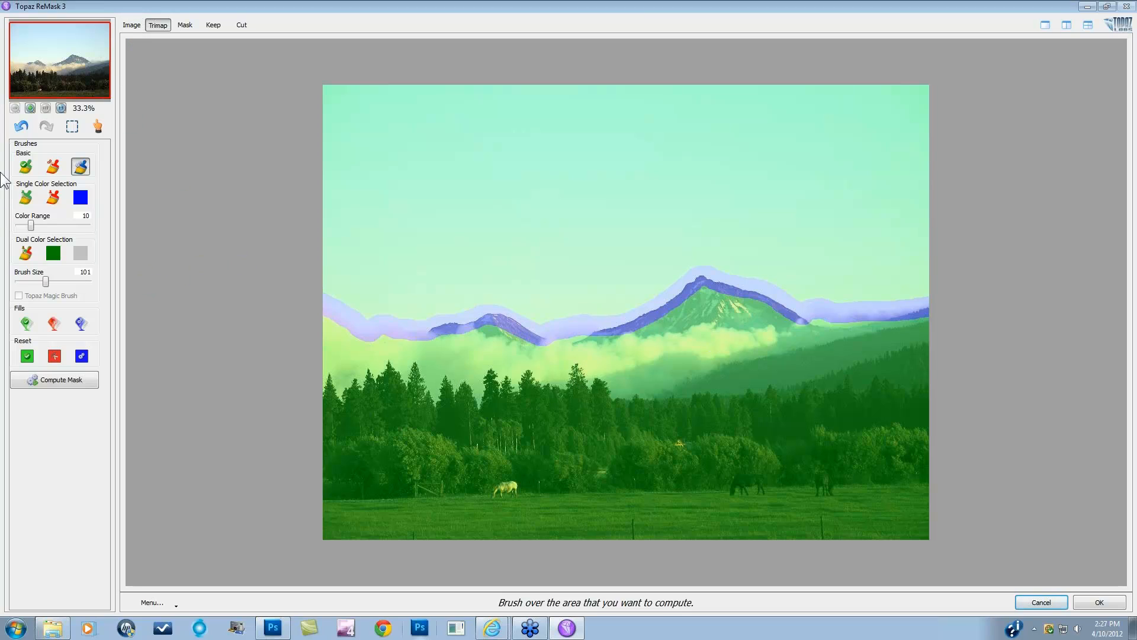
Fill the sky above the compute band as the area to cut and compute the mask
left_click(53, 323)
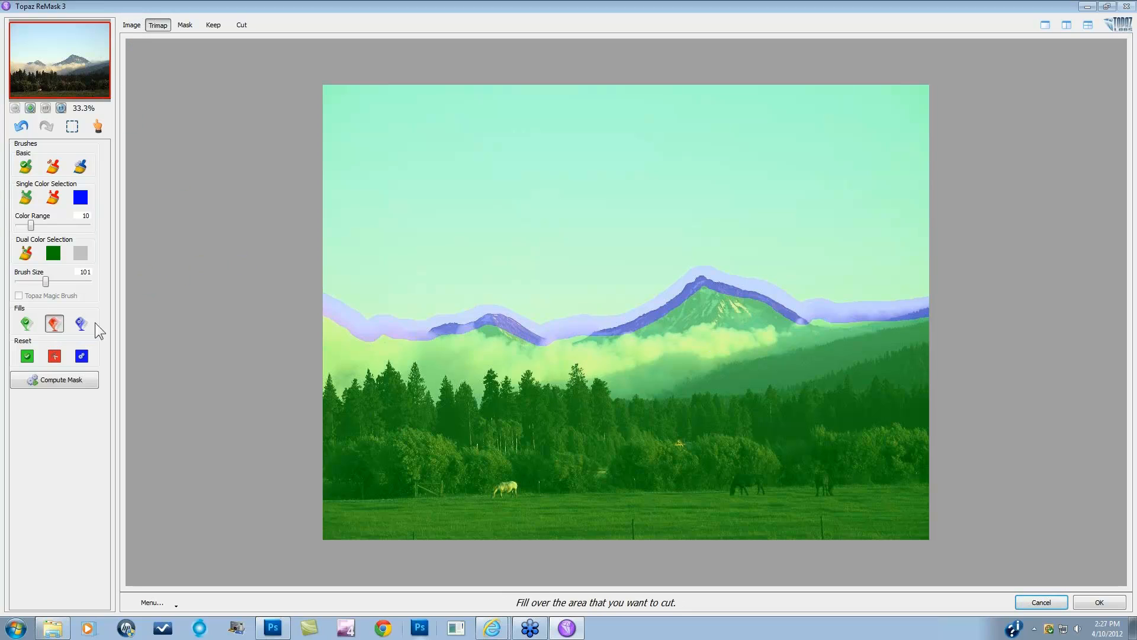
left_click(568, 223)
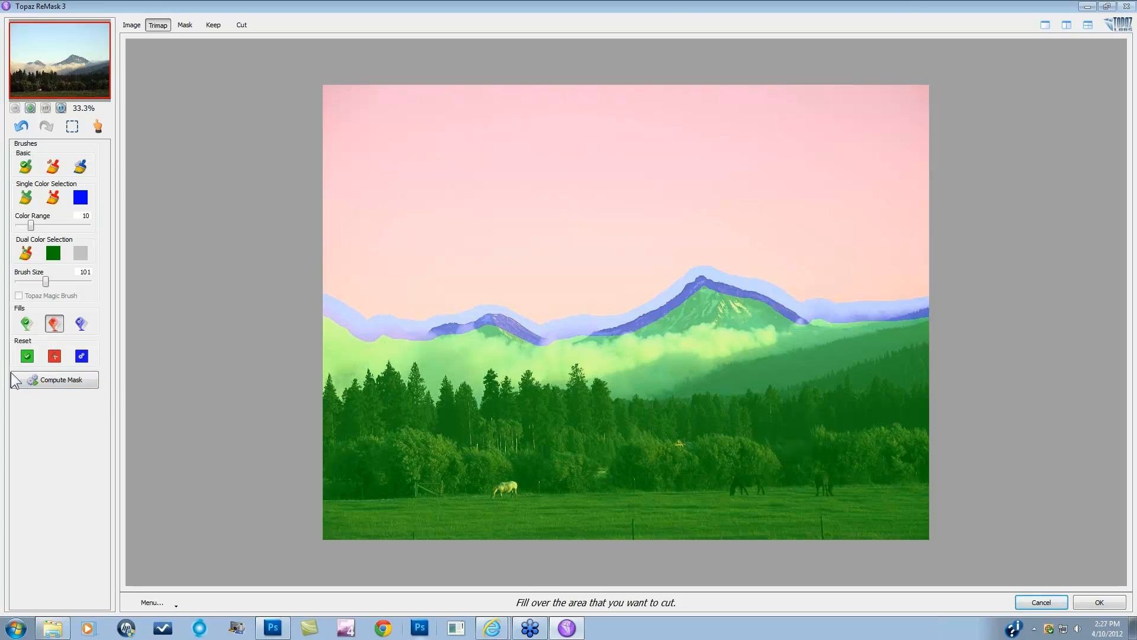
left_click(67, 381)
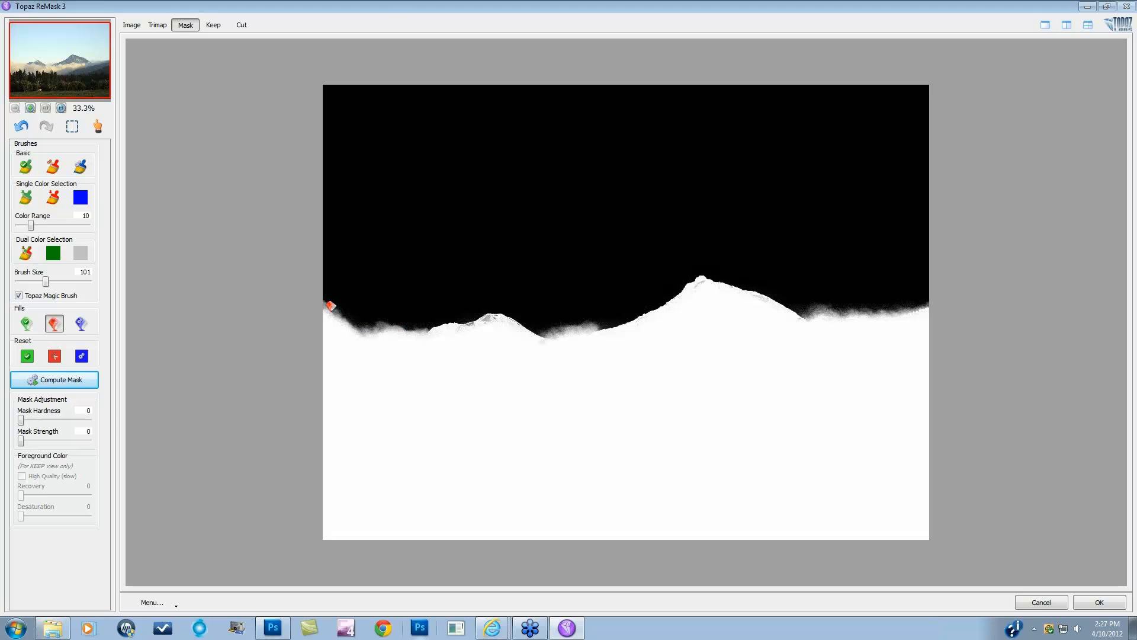
Compare the kept result with the mask and the original image side by side, examining both ends of the cloud and mountain edge
left_click(1087, 25)
left_click(720, 26)
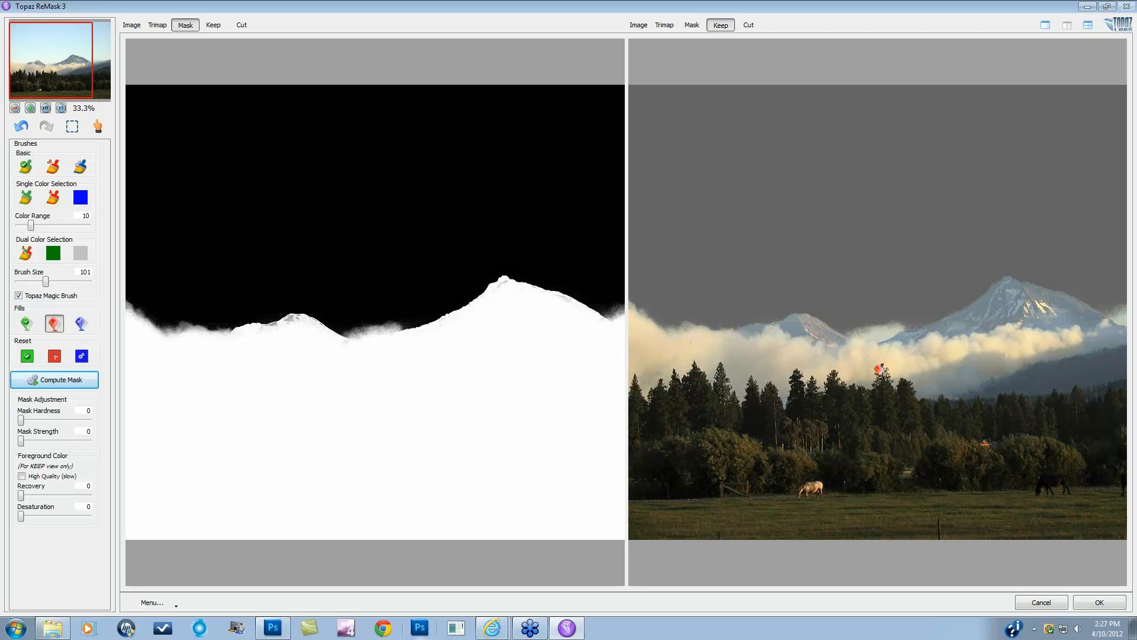
left_click(131, 25)
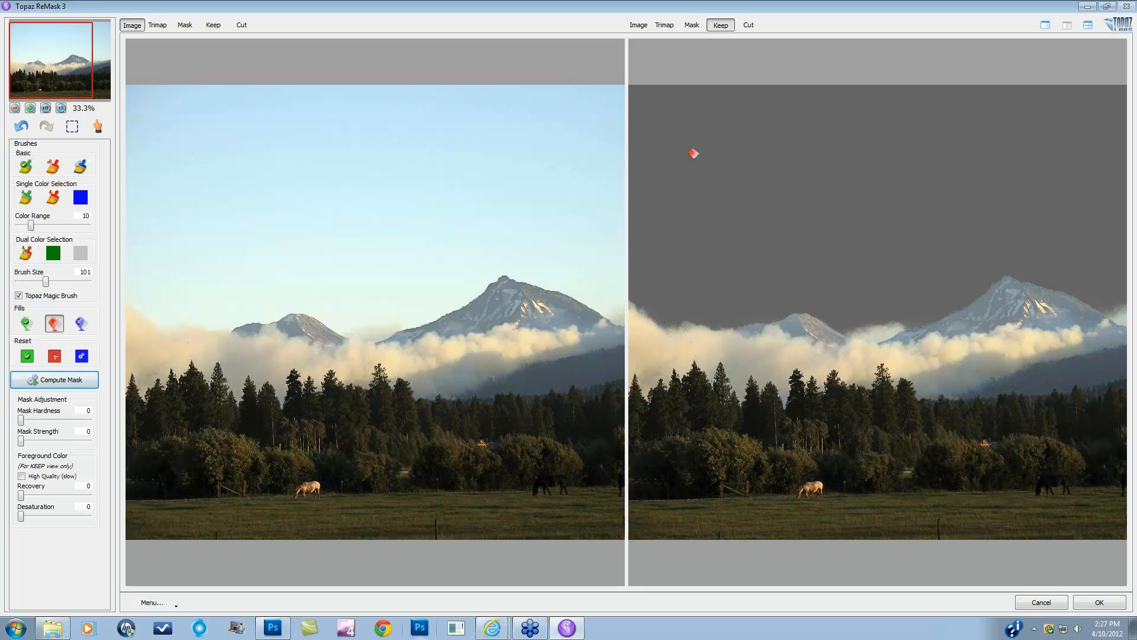
left_click(98, 62)
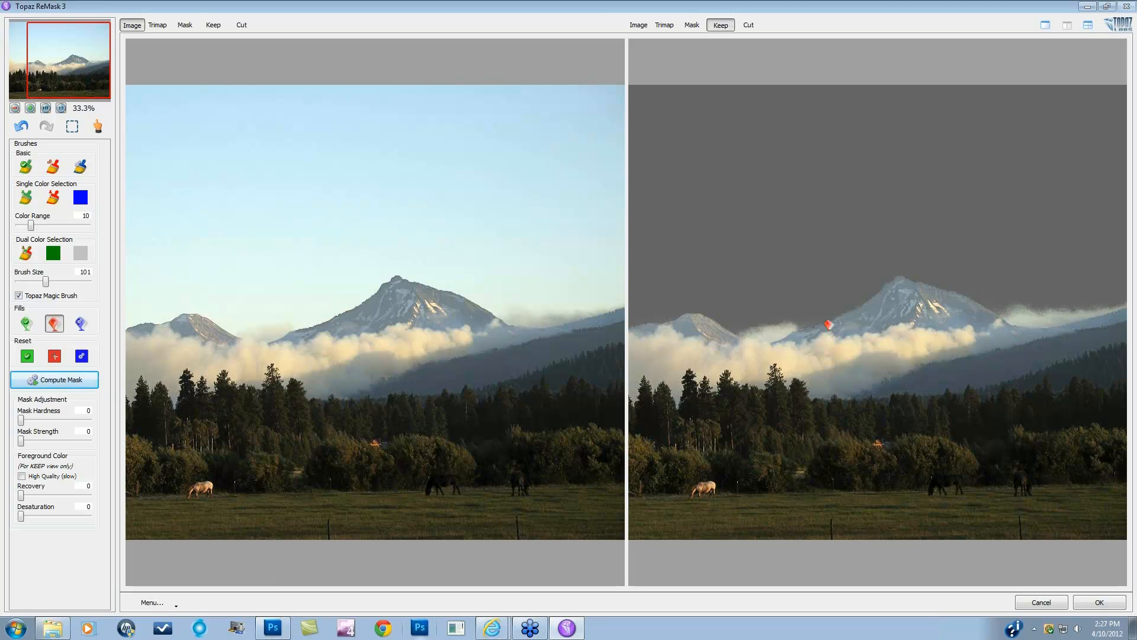
left_click(20, 69)
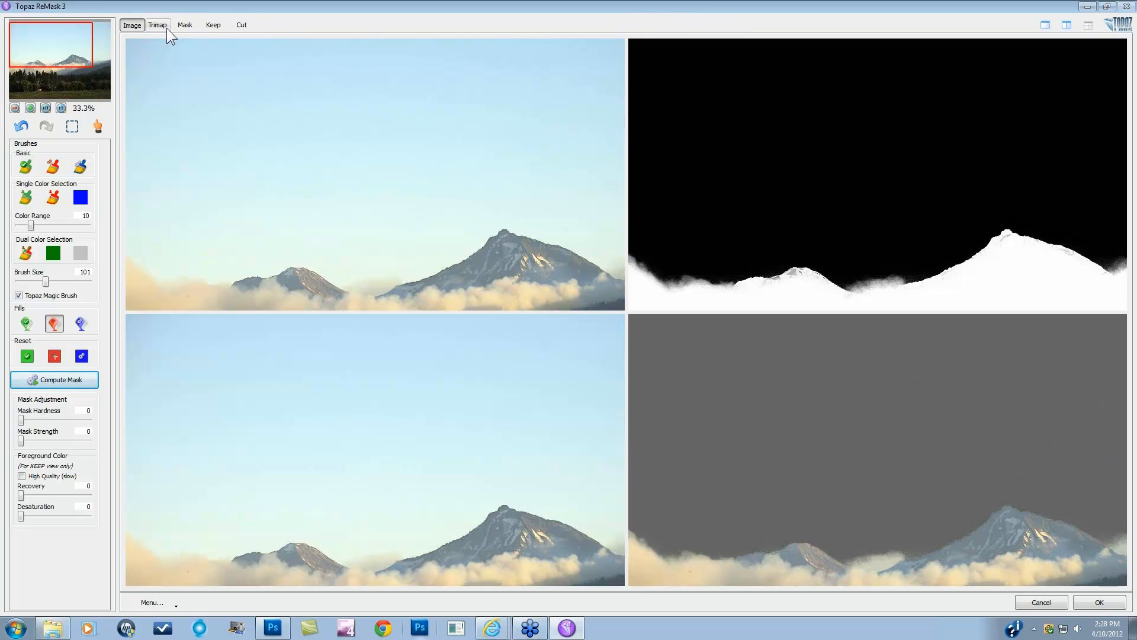
With the trimap shown in the four-pane view, sample the pale sky and brush it out of the compute band at color range 10
left_click(163, 26)
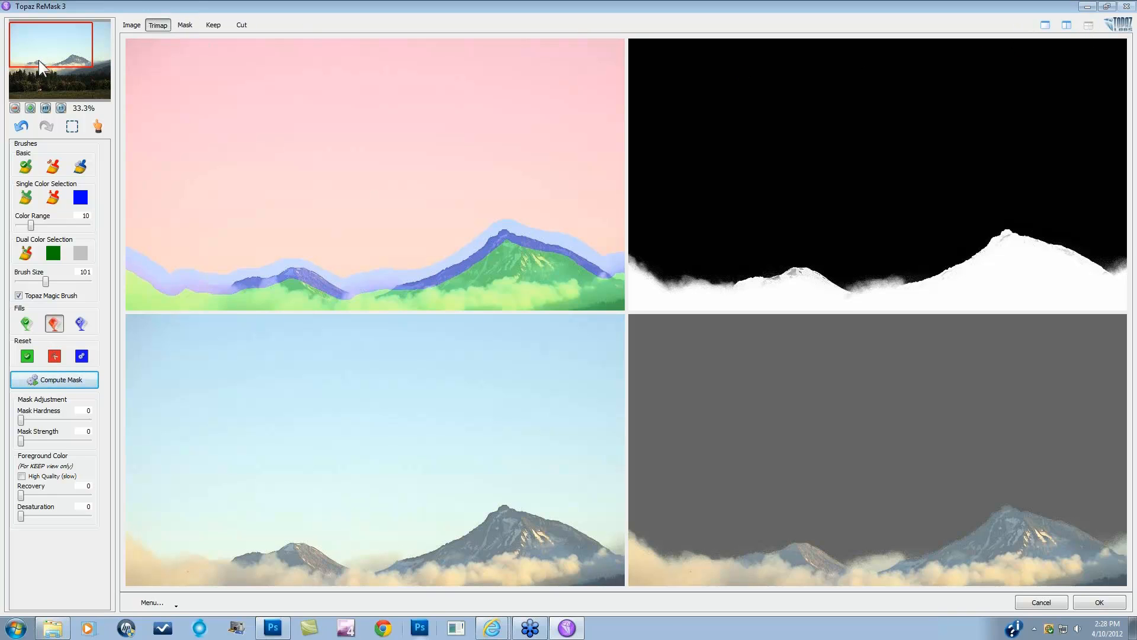
left_click_drag(38, 59, 26, 78)
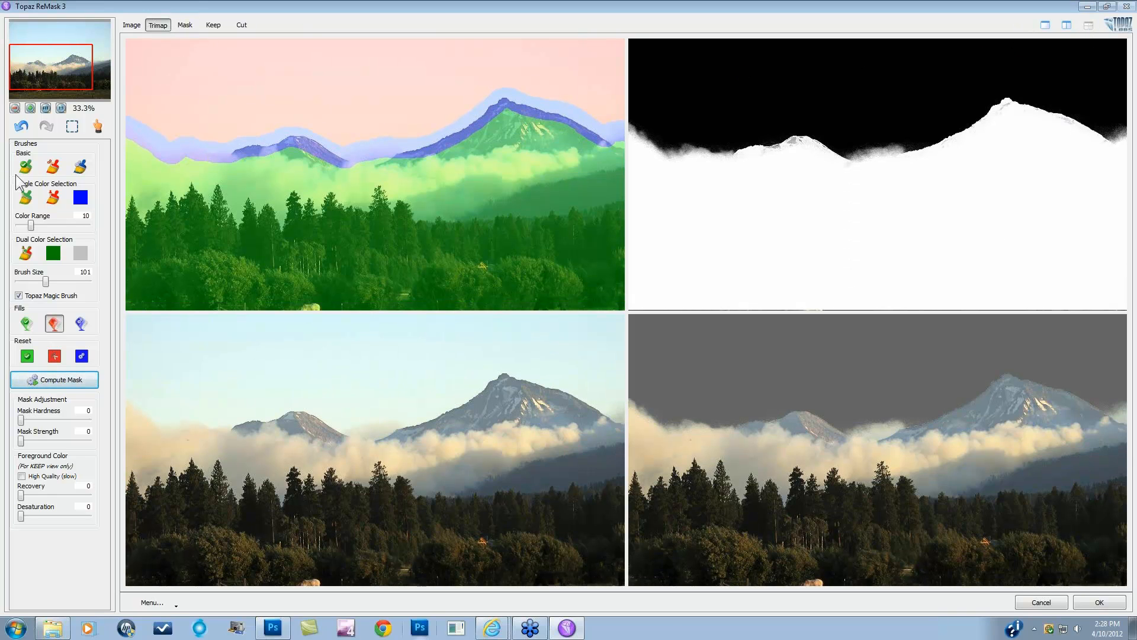
left_click(53, 197)
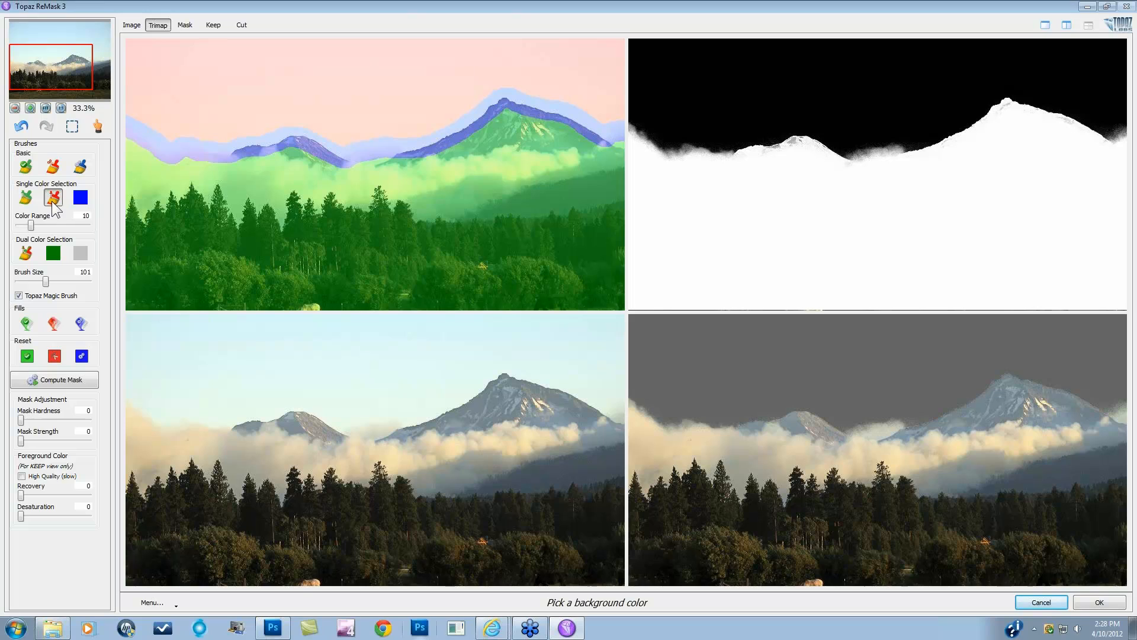
left_click(451, 405)
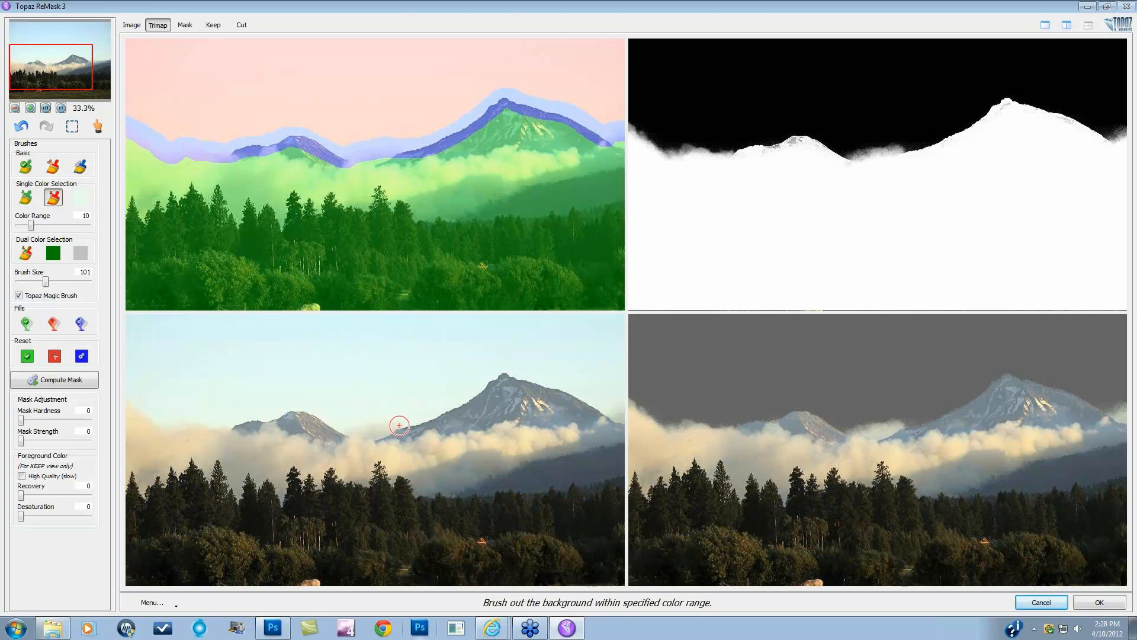
mouse_move(437, 420)
left_mouse_down()
mouse_move(523, 376)
mouse_move(615, 418)
left_mouse_up()
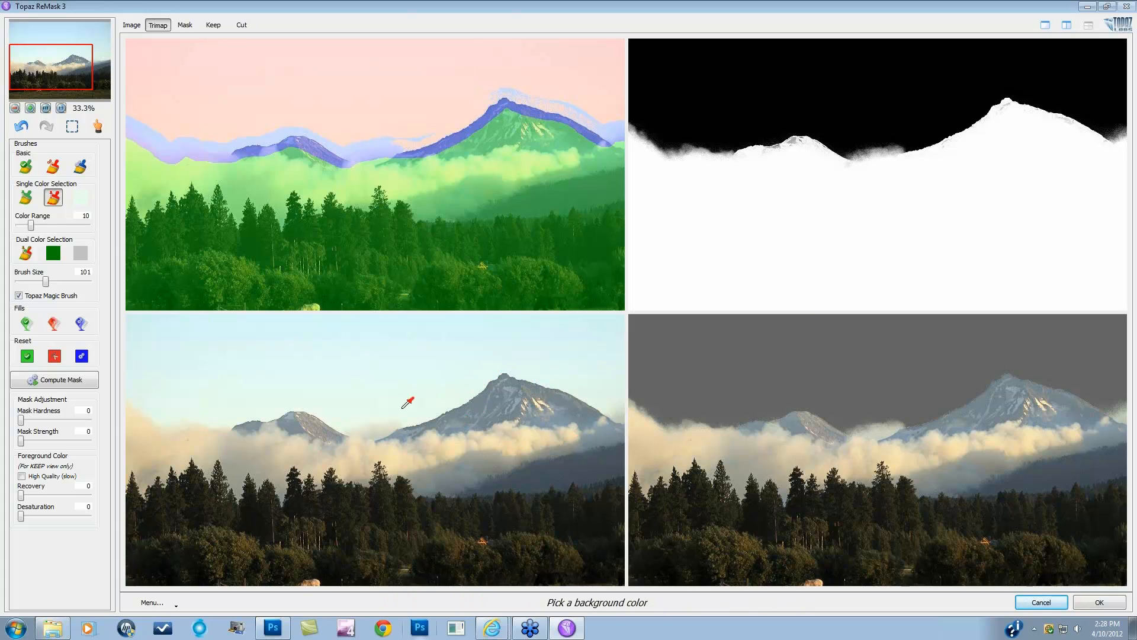
left_click(323, 403)
mouse_move(325, 414)
left_mouse_down()
mouse_move(409, 426)
mouse_move(312, 406)
mouse_move(152, 421)
mouse_move(127, 396)
left_mouse_up()
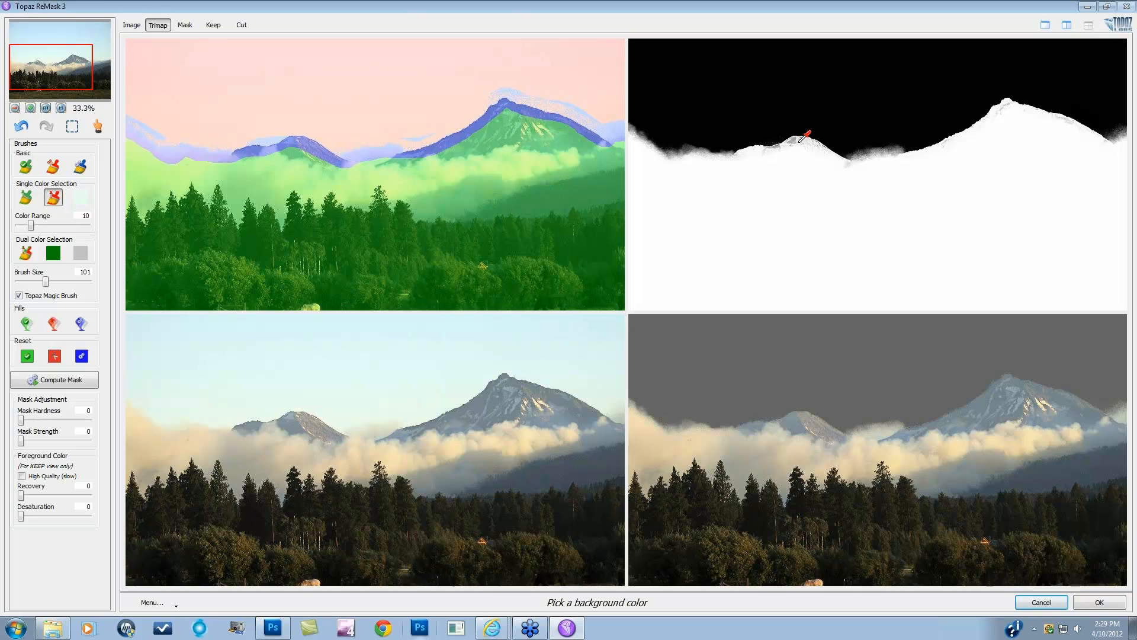
Brush the smaller mountain and the slopes and peak of the larger mountain as areas to keep
left_click(26, 168)
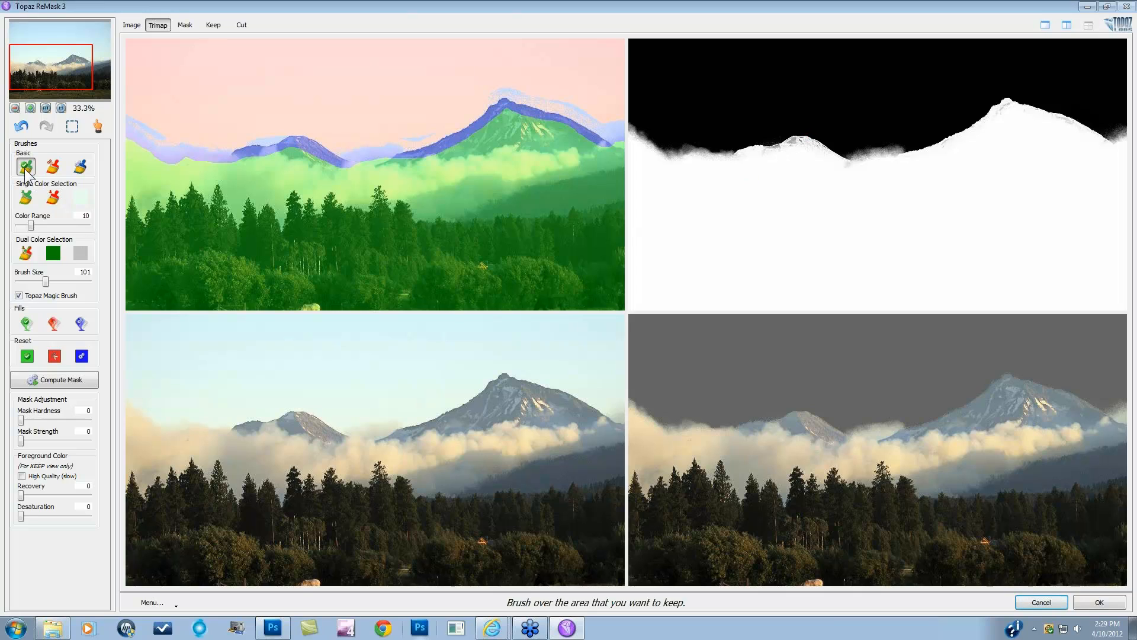
left_click(297, 427)
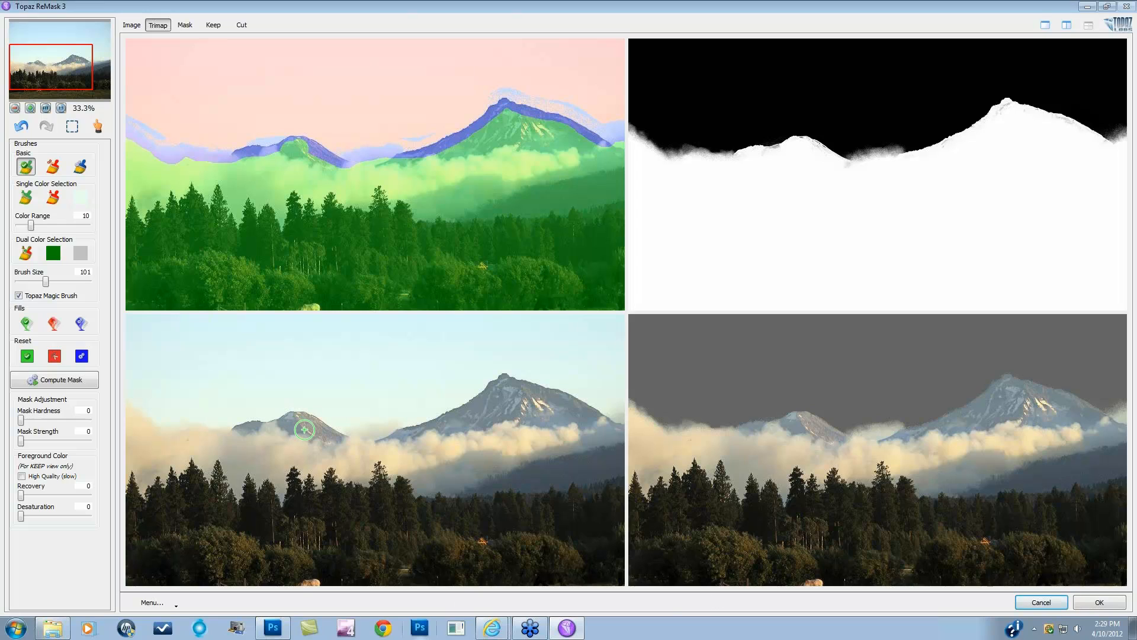
left_click_drag(302, 426, 308, 433)
left_click_drag(382, 452, 503, 395)
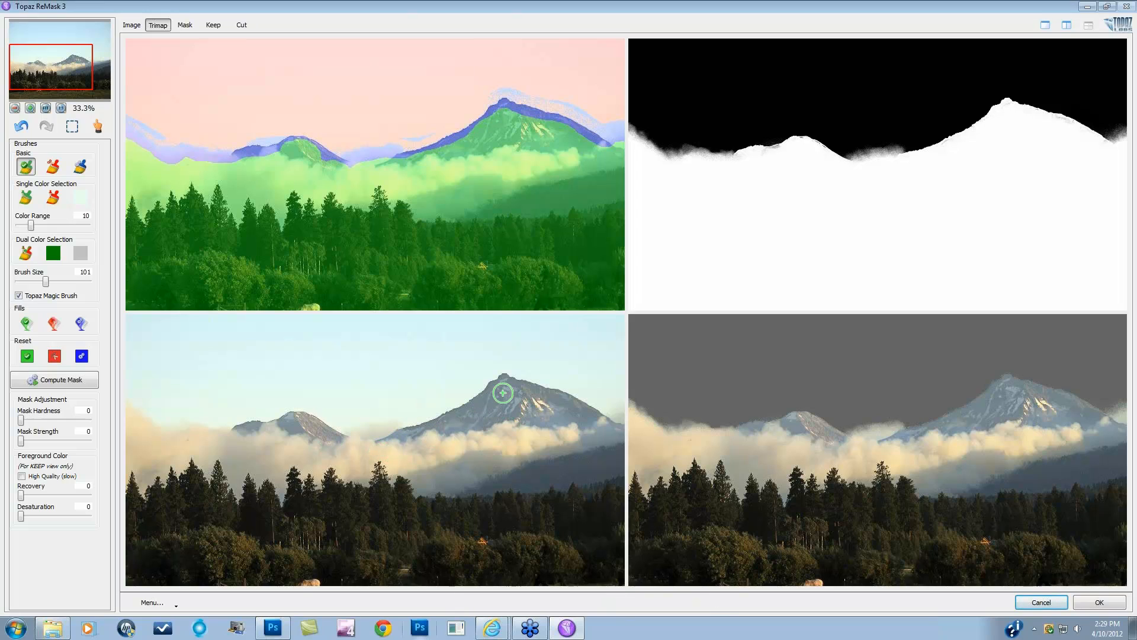
left_click(503, 392)
left_click_drag(526, 395, 592, 423)
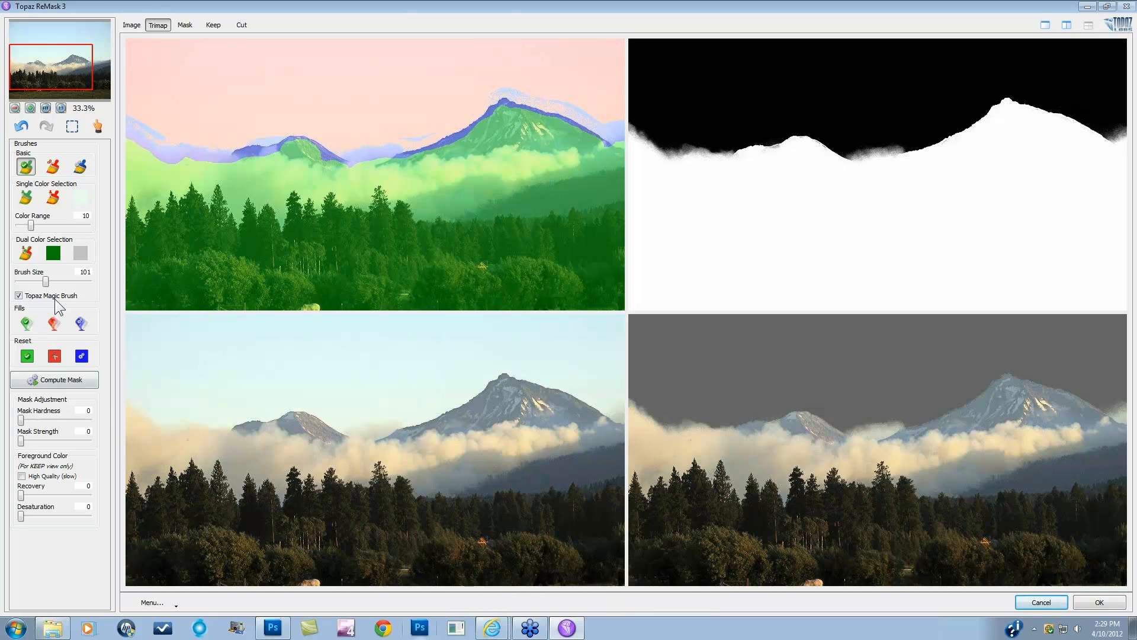
Sample the background sky color and brush it out along the cloud edges at both ends at color range 10
left_click(53, 197)
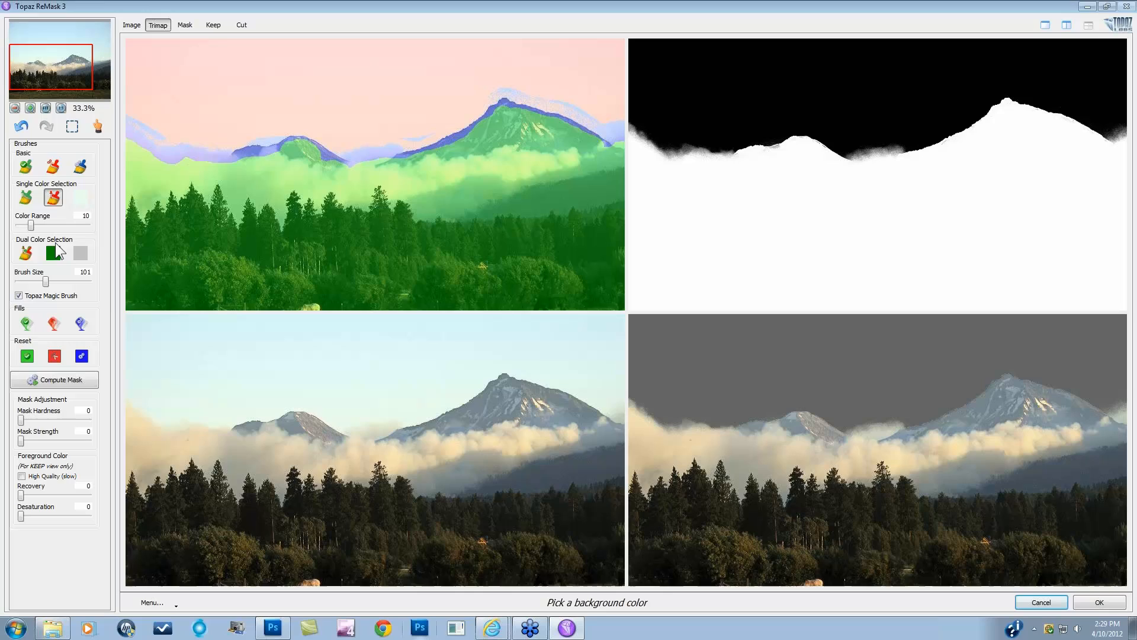
left_click(141, 396)
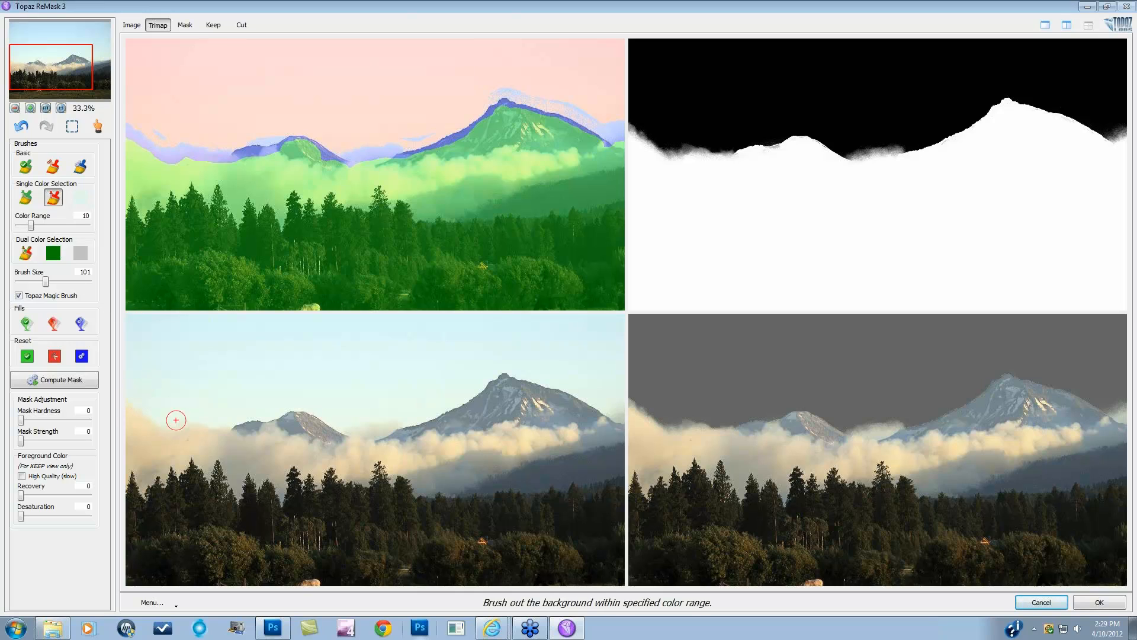
right_click(218, 439)
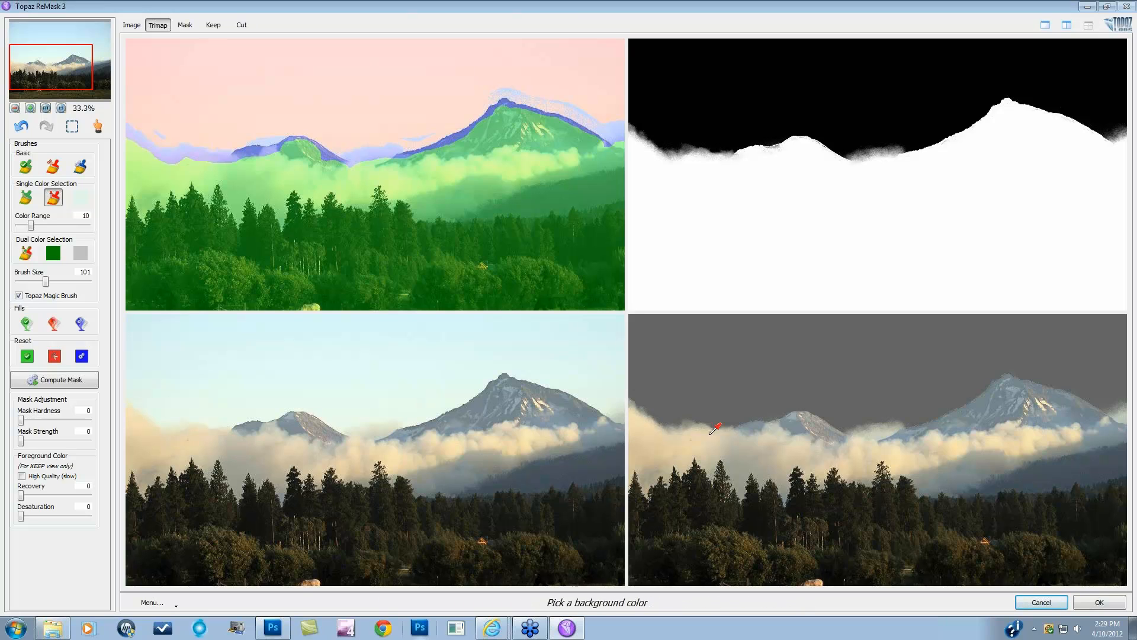
left_click_drag(103, 59, 139, 69)
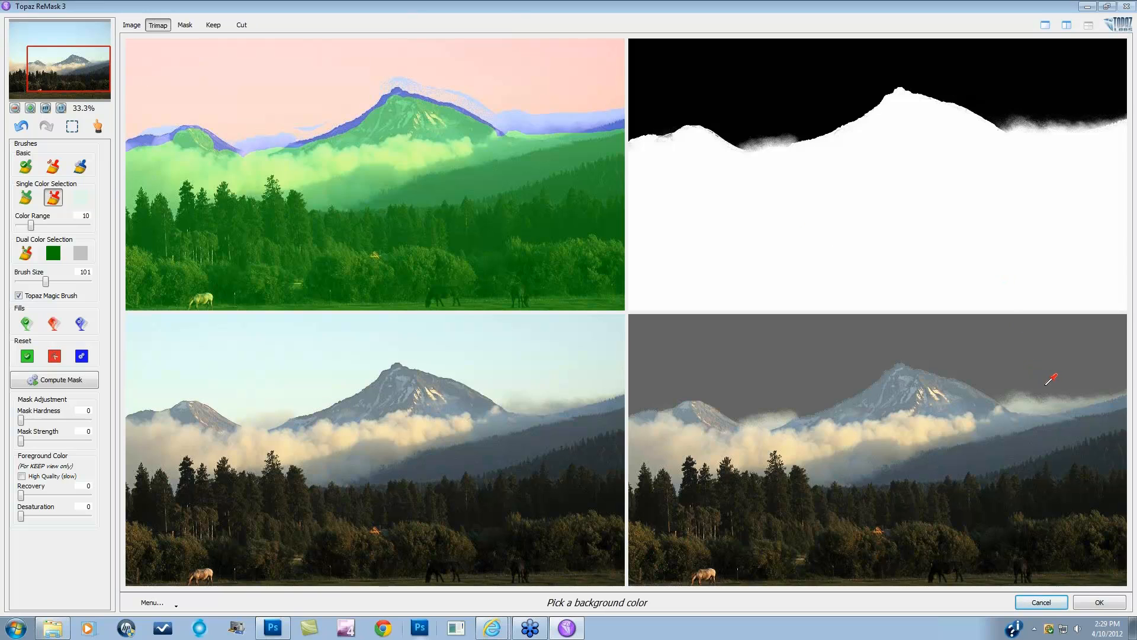
left_click(1046, 383)
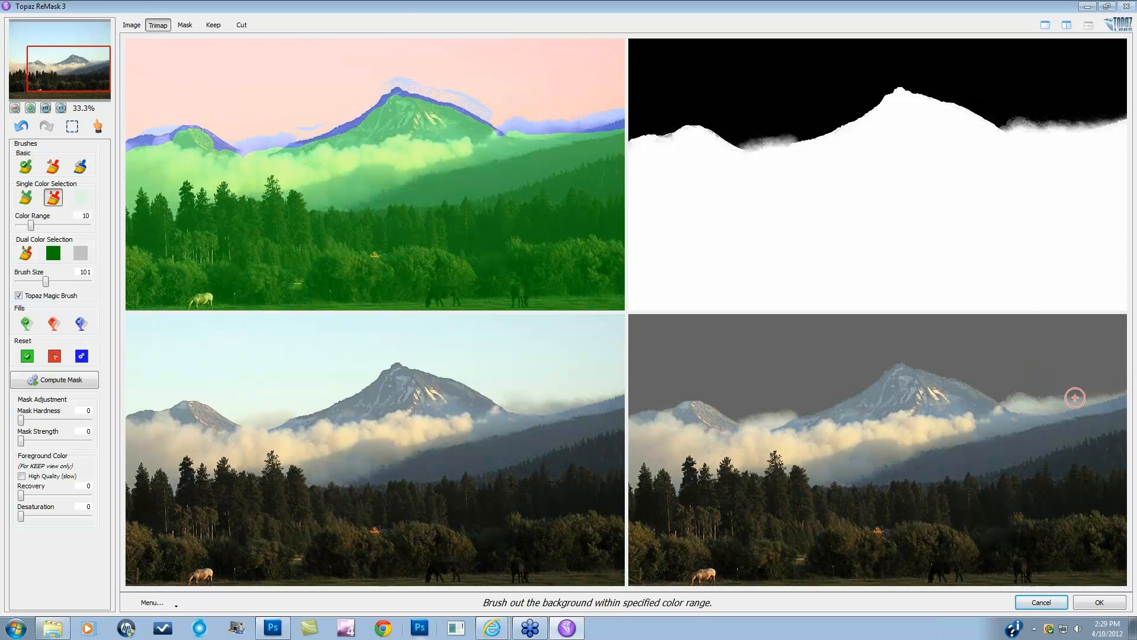
right_click(843, 395)
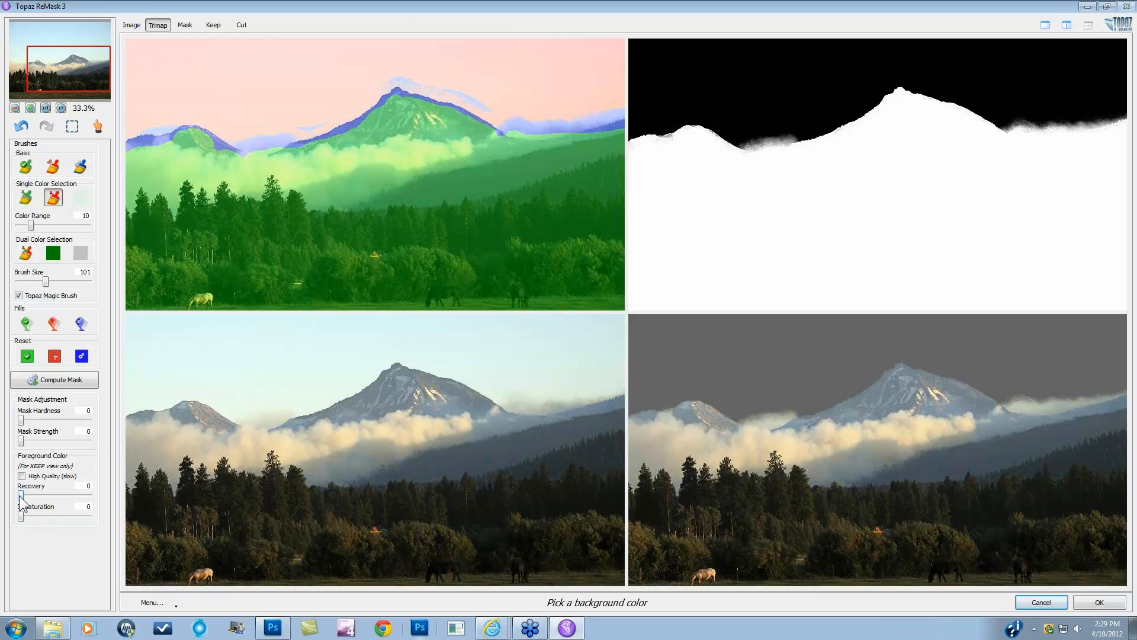
Set the foreground color Recovery to 100 and Desaturation to 100
left_click_drag(20, 496, 80, 506)
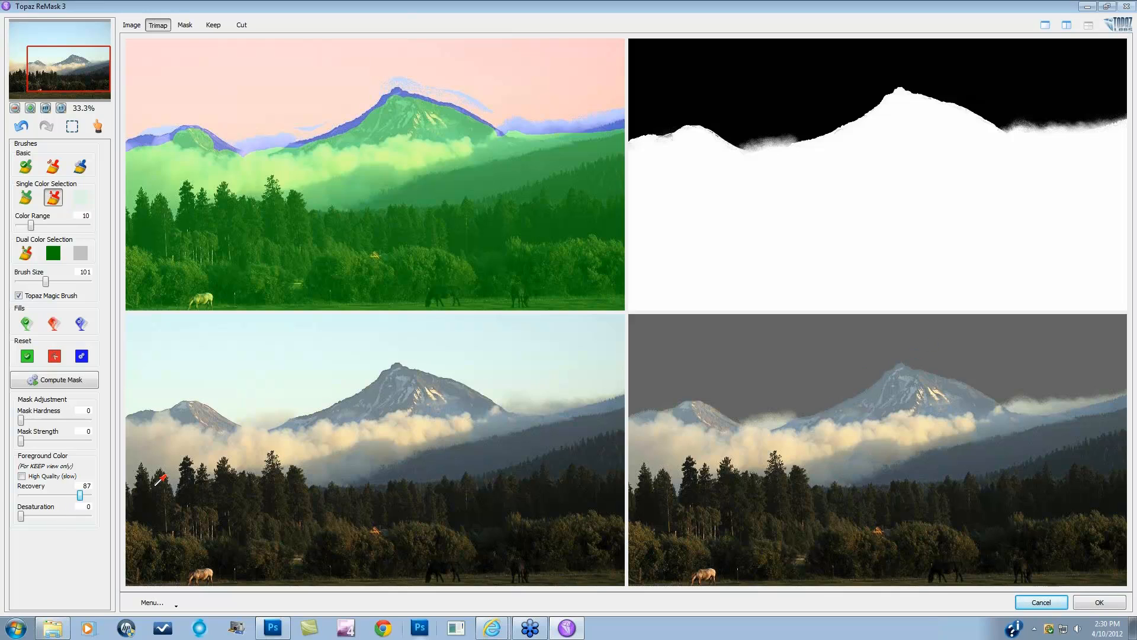
left_click_drag(80, 494, 3, 503)
left_click_drag(25, 495, 126, 502)
left_click_drag(20, 514, 80, 522)
mouse_move(79, 516)
left_mouse_down()
mouse_move(7, 524)
mouse_move(76, 515)
left_mouse_up()
Brush the base of the smaller mountain as an area to keep and apply the mask to the layer
left_click(26, 166)
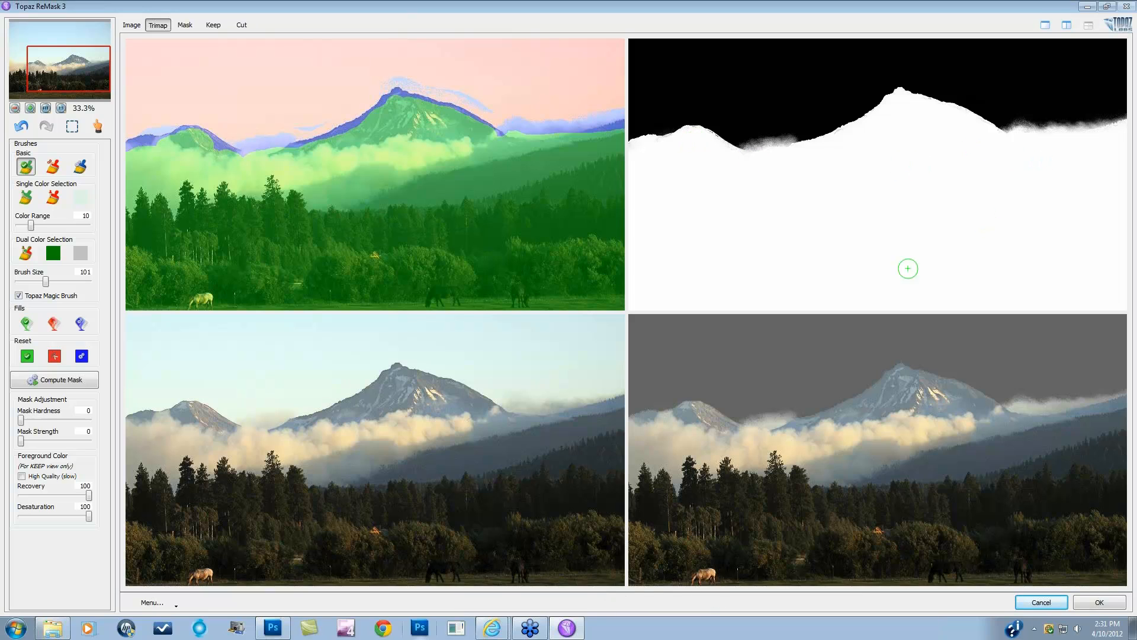
left_click_drag(63, 65, 6, 72)
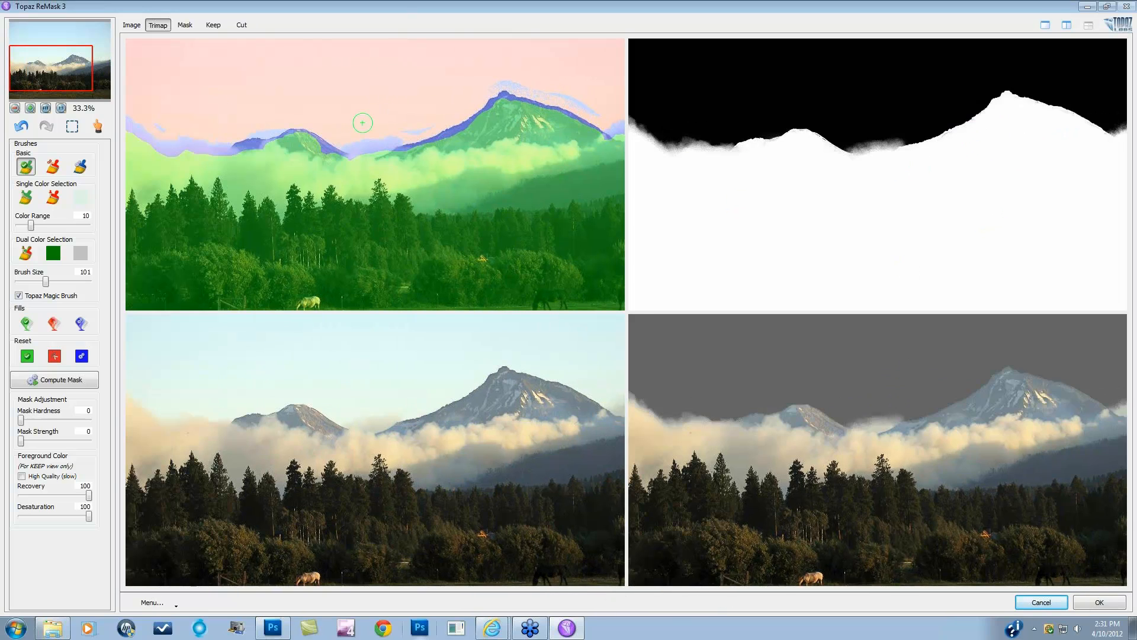
left_click(742, 156)
left_click(767, 155)
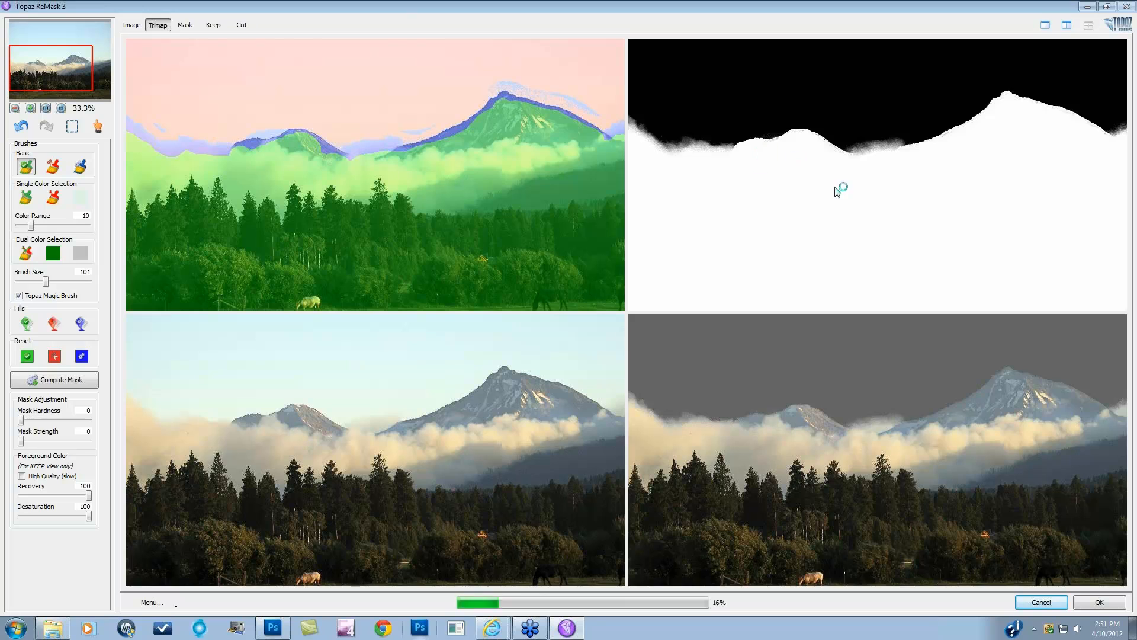
left_click(1100, 606)
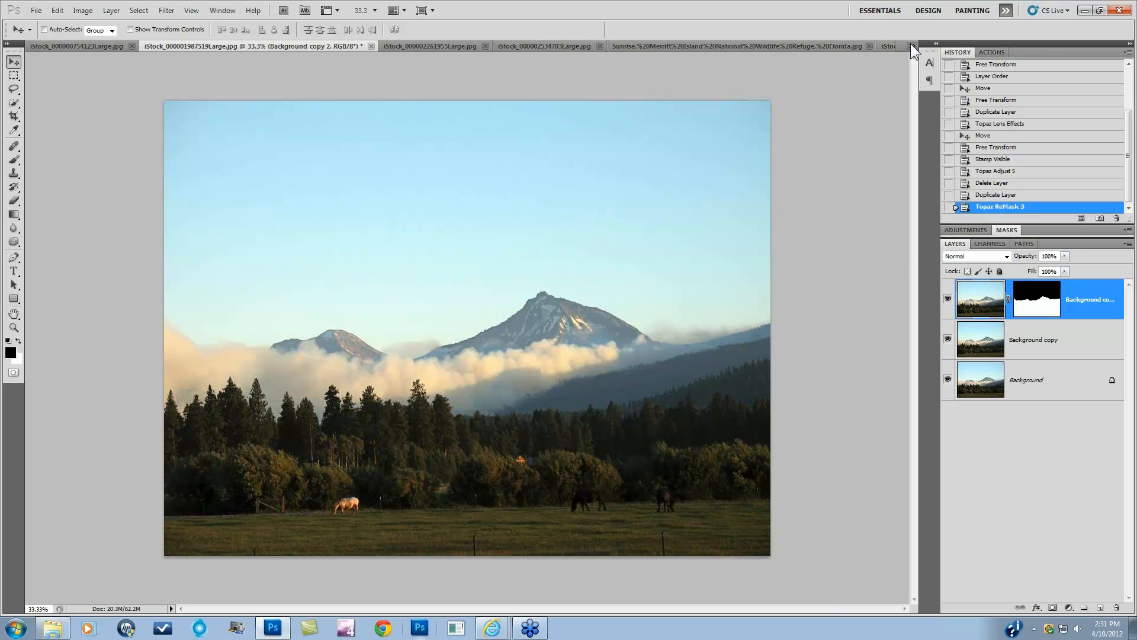
left_click(911, 45)
left_click(883, 116)
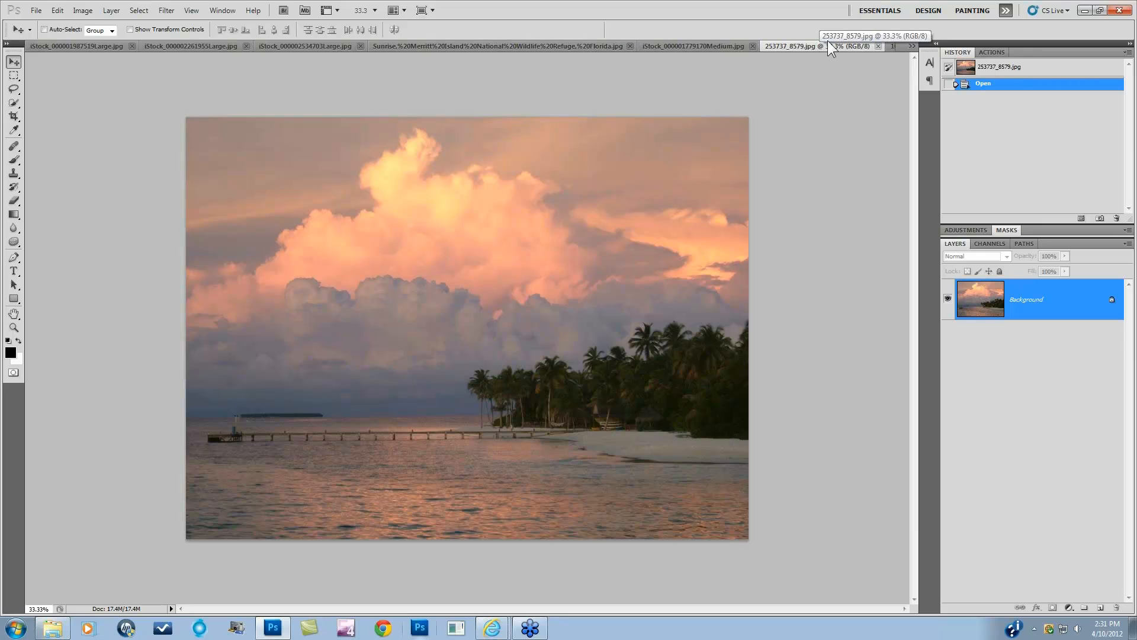
left_click_drag(784, 57, 778, 80)
left_click(136, 47)
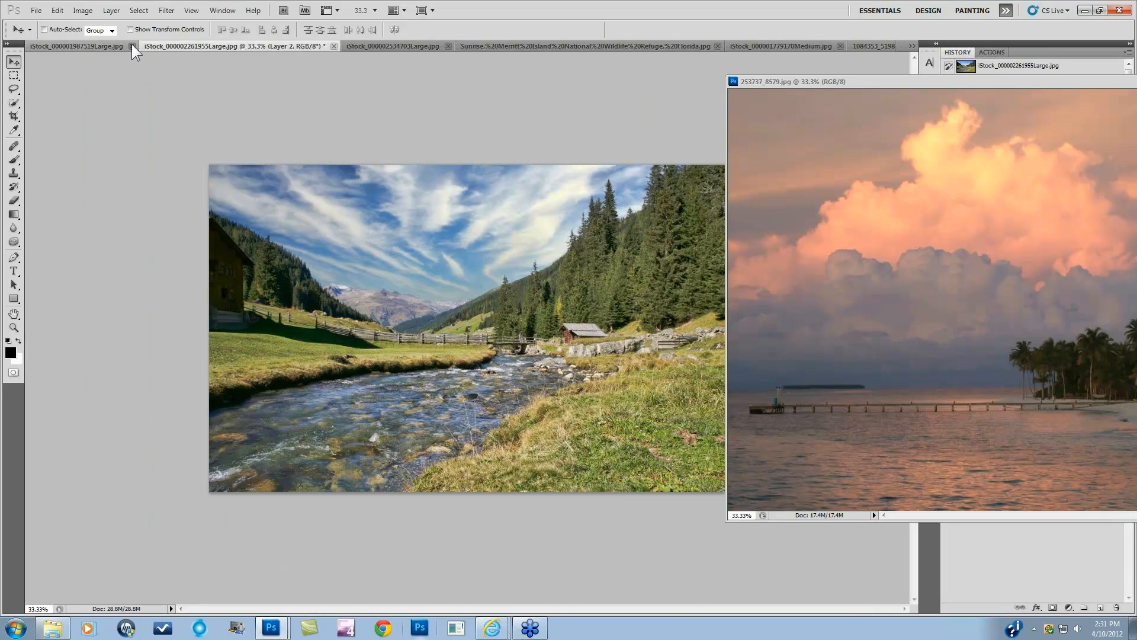
left_click(85, 47)
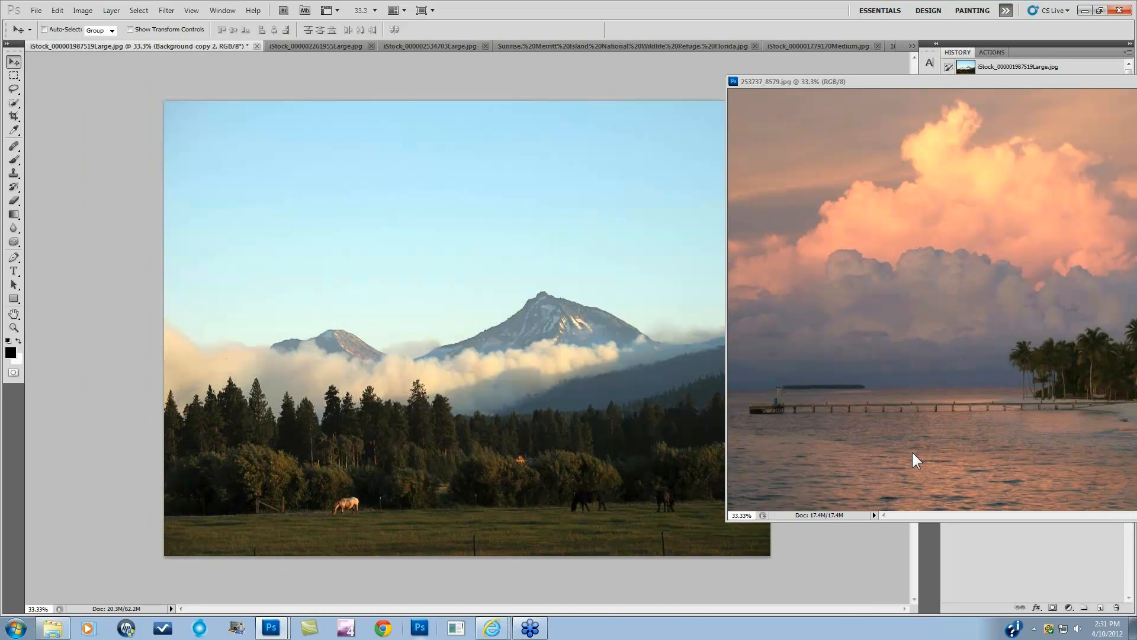
Copy the sunset image into the mountain document with color conversion accepted, dock its window again, and return to the mountain photo
left_click_drag(952, 492, 610, 499)
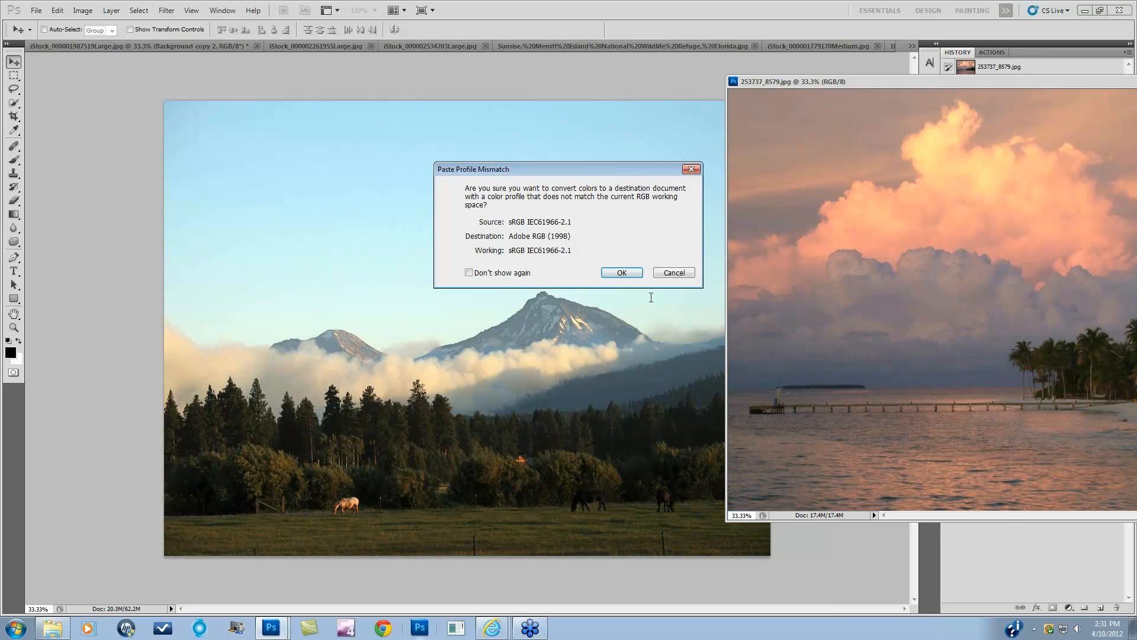
left_click(637, 277)
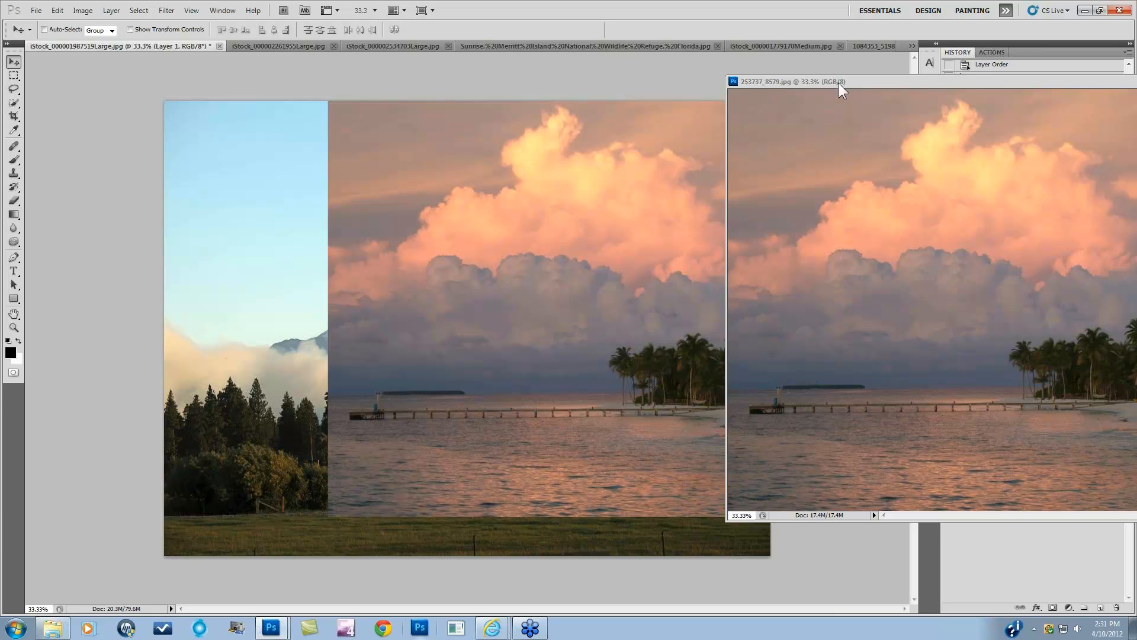
left_click_drag(837, 83, 824, 47)
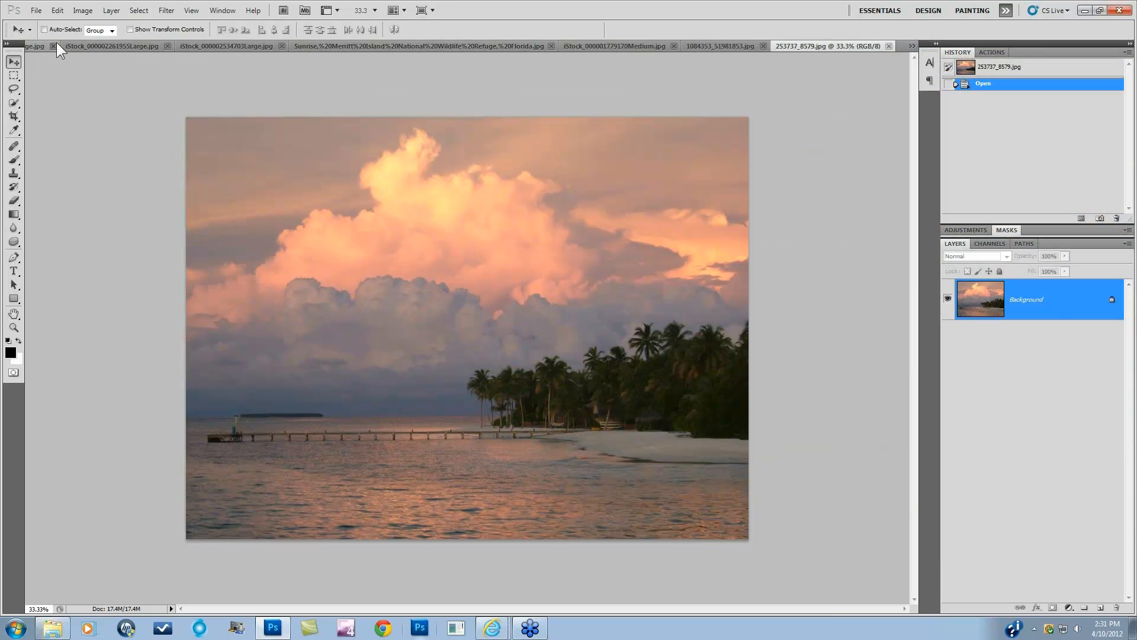
left_click(35, 43)
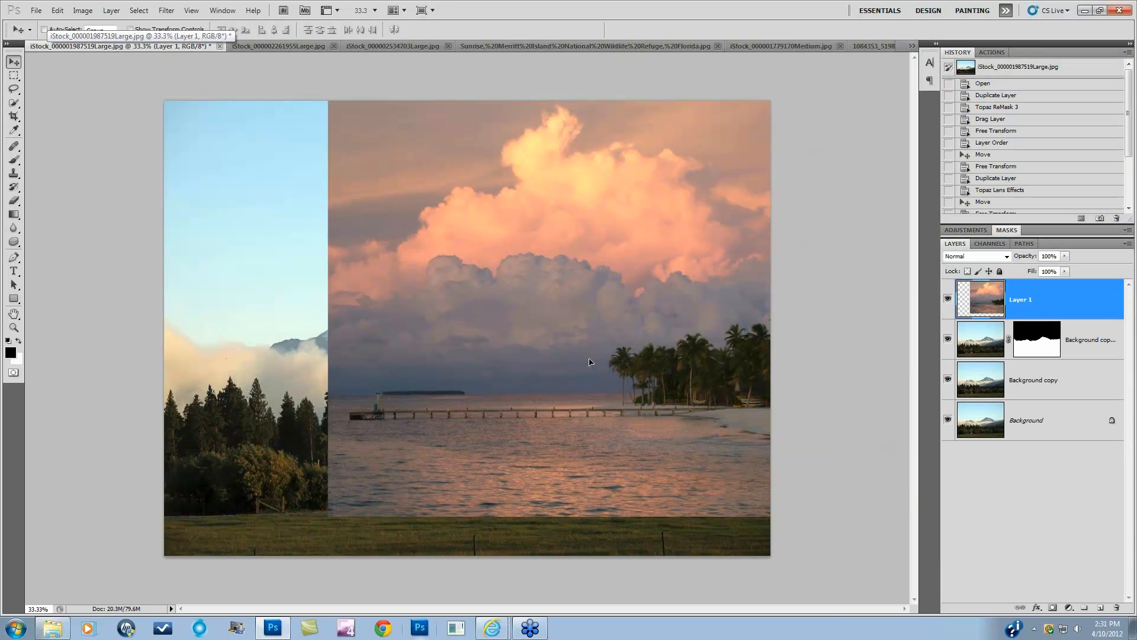
Enlarge the sunset layer to about 127% to cover the canvas and place it directly below the masked mountain layer
left_click_drag(589, 361, 424, 370)
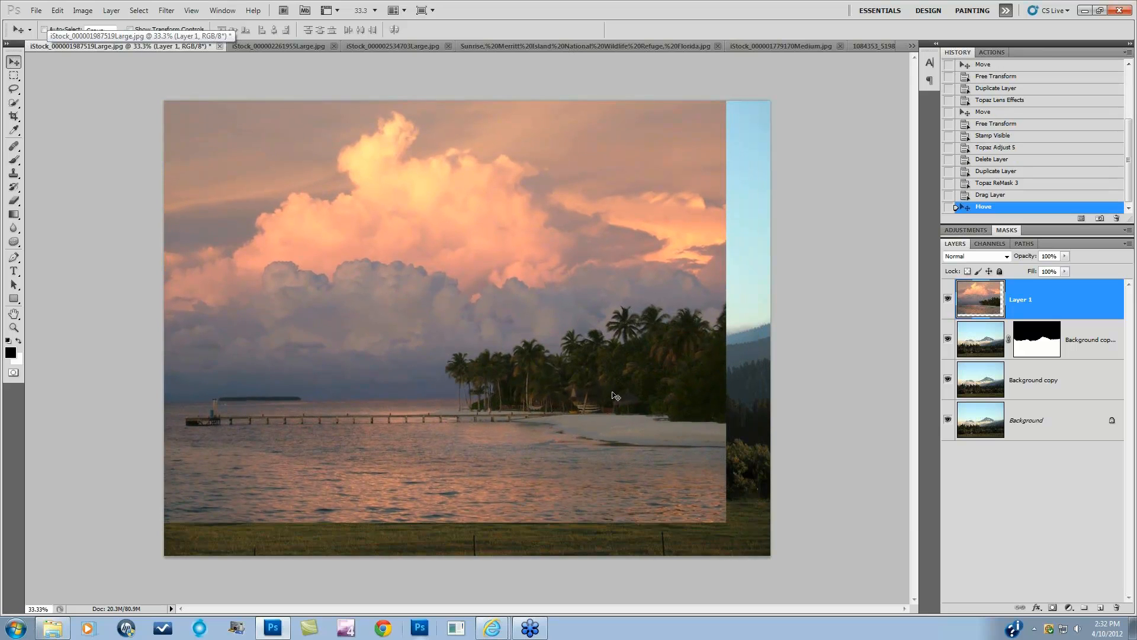
key("ctrl+t")
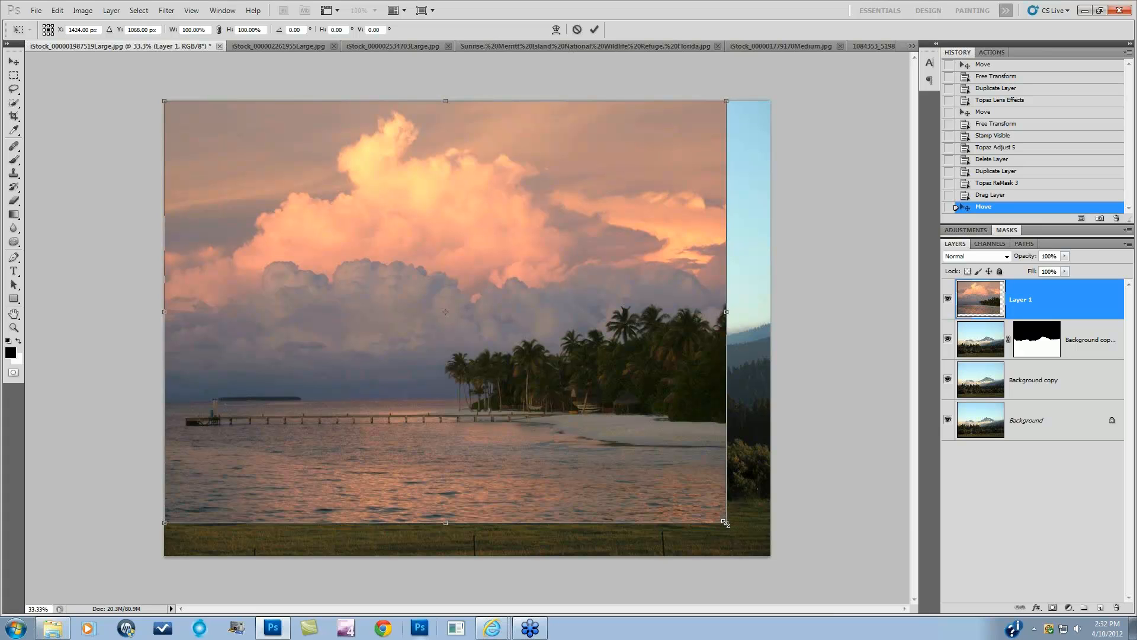
left_click_drag(724, 522, 893, 629)
left_click_drag(812, 433, 759, 374)
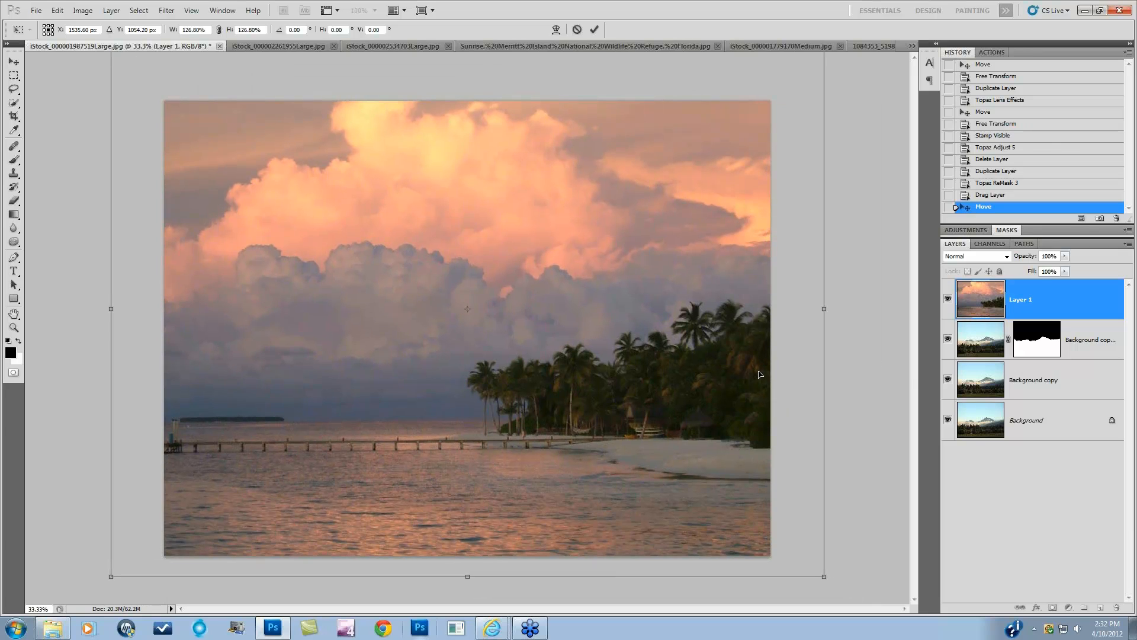
key("Return")
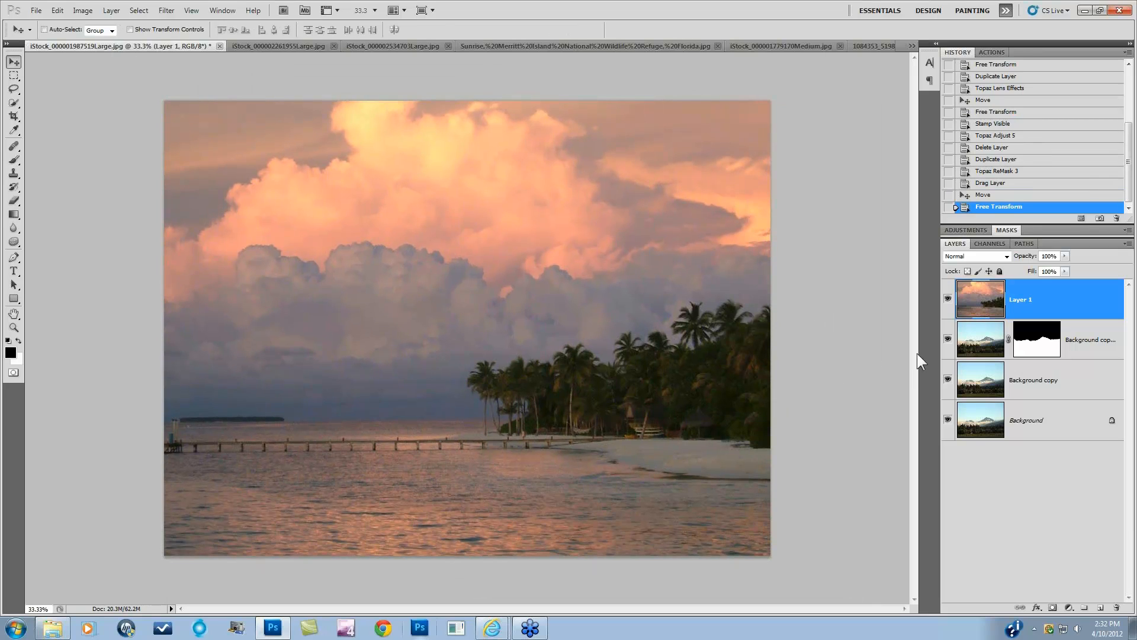
left_click_drag(1049, 300, 1043, 359)
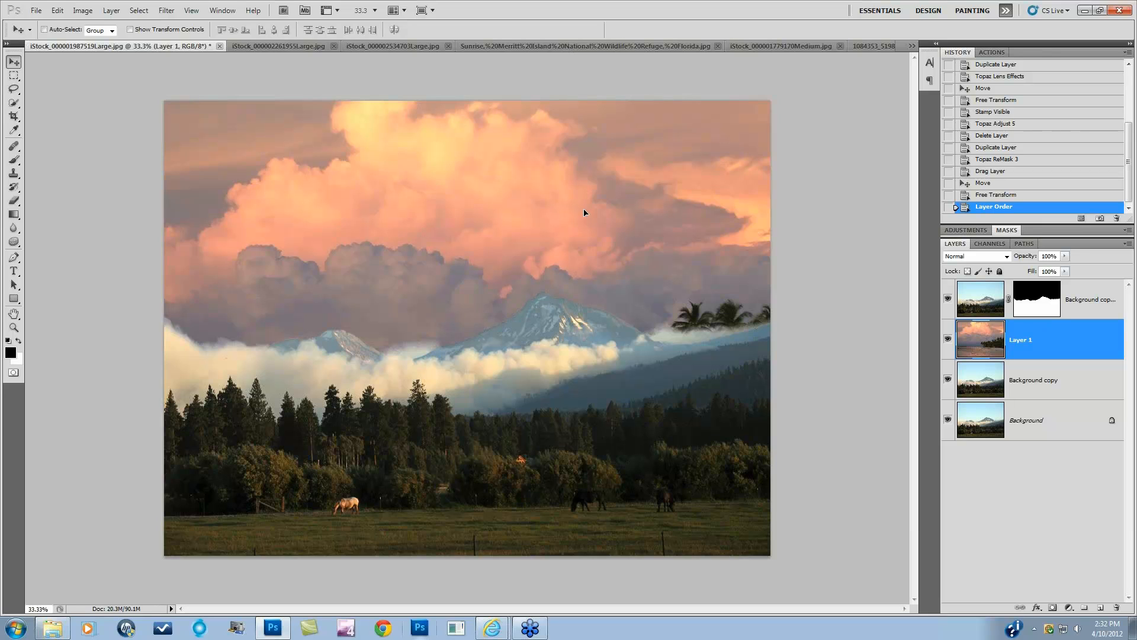
Reposition the sunset layer and enlarge it to about 124% so only its clouds fill the sky, with the palm trees hidden
left_click_drag(584, 213, 630, 297)
key("ctrl+t")
left_click_drag(157, 136, 60, 58)
left_click_drag(480, 208, 502, 204)
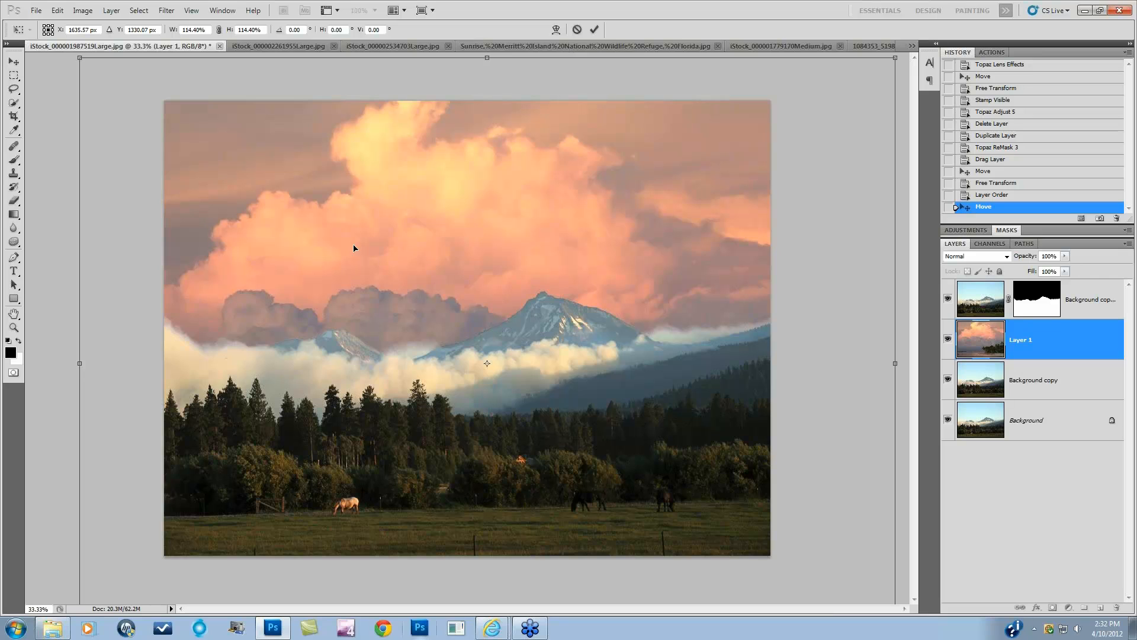
left_click_drag(82, 59, 42, 30)
left_click_drag(495, 233, 597, 318)
left_click_drag(614, 271, 510, 272)
left_click_drag(138, 101, 73, 94)
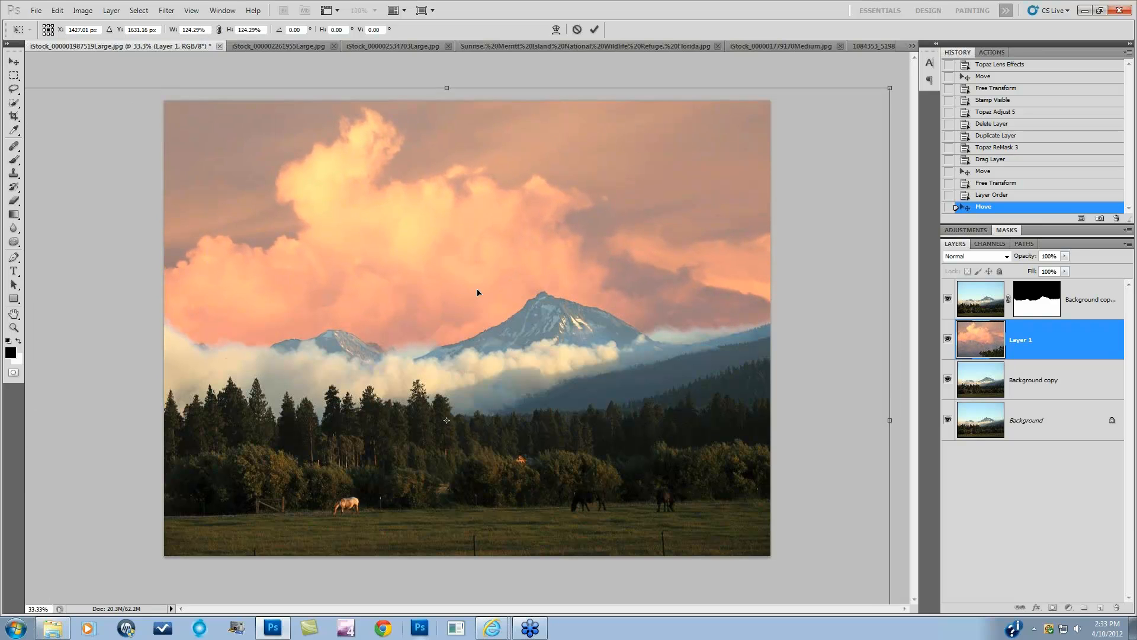
left_click_drag(477, 292, 482, 317)
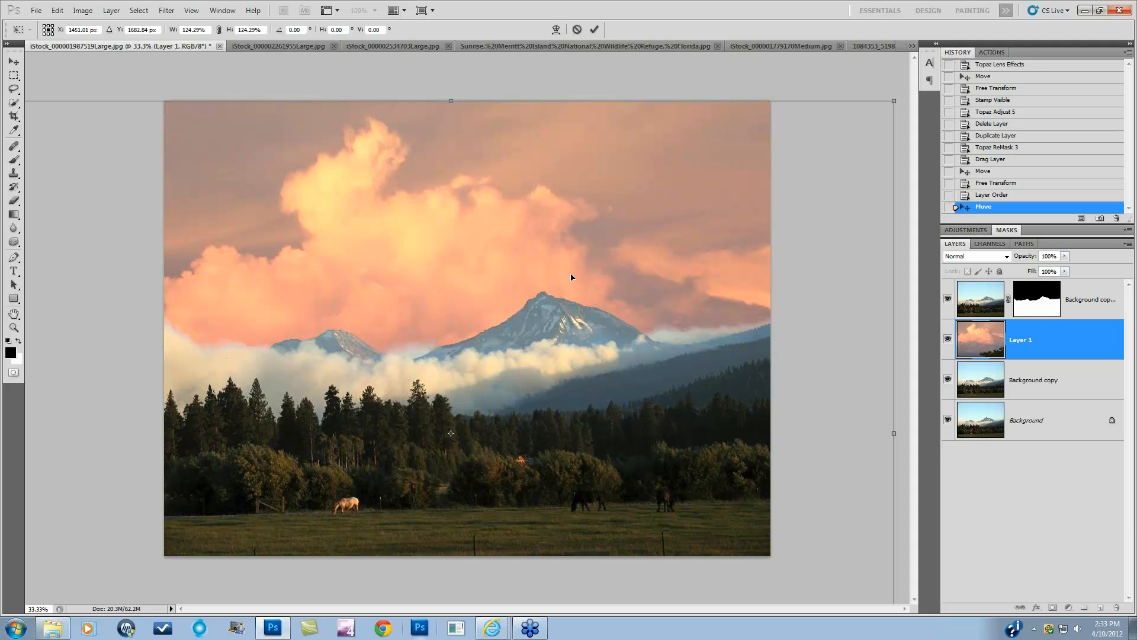
key("Return")
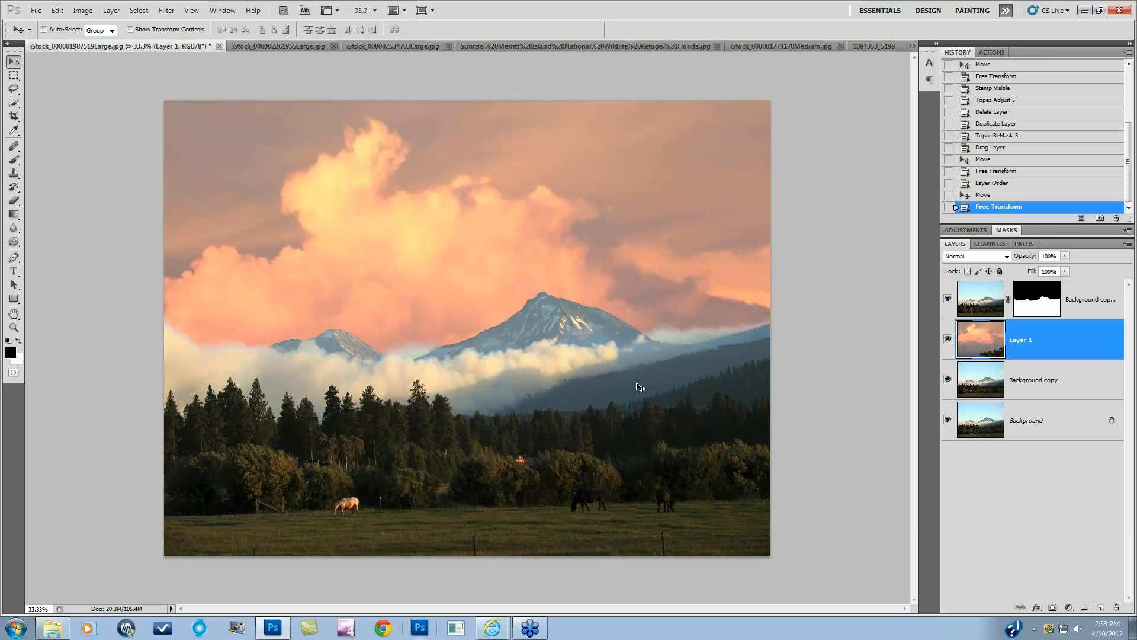
Duplicate the masked mountain layer and hide the original masked layer beneath the copy
left_click(1081, 302)
key("ctrl+j")
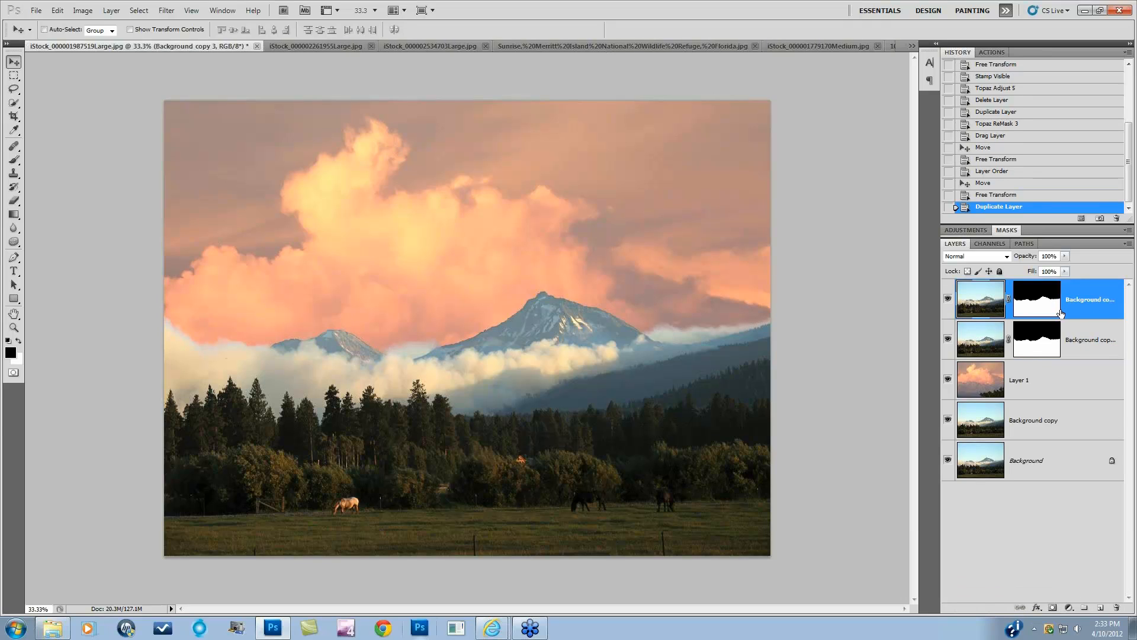
left_click(948, 339)
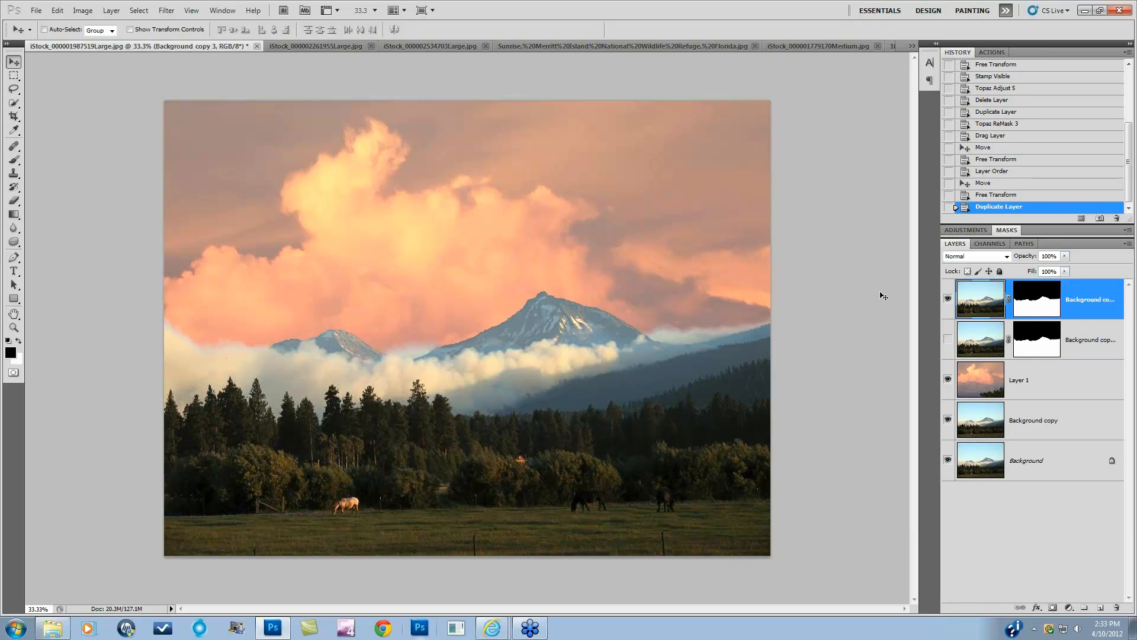
Open the copied mountain layer in Topaz Lens Effects and choose the Sunset preset of the Single Tone filter
left_click(166, 12)
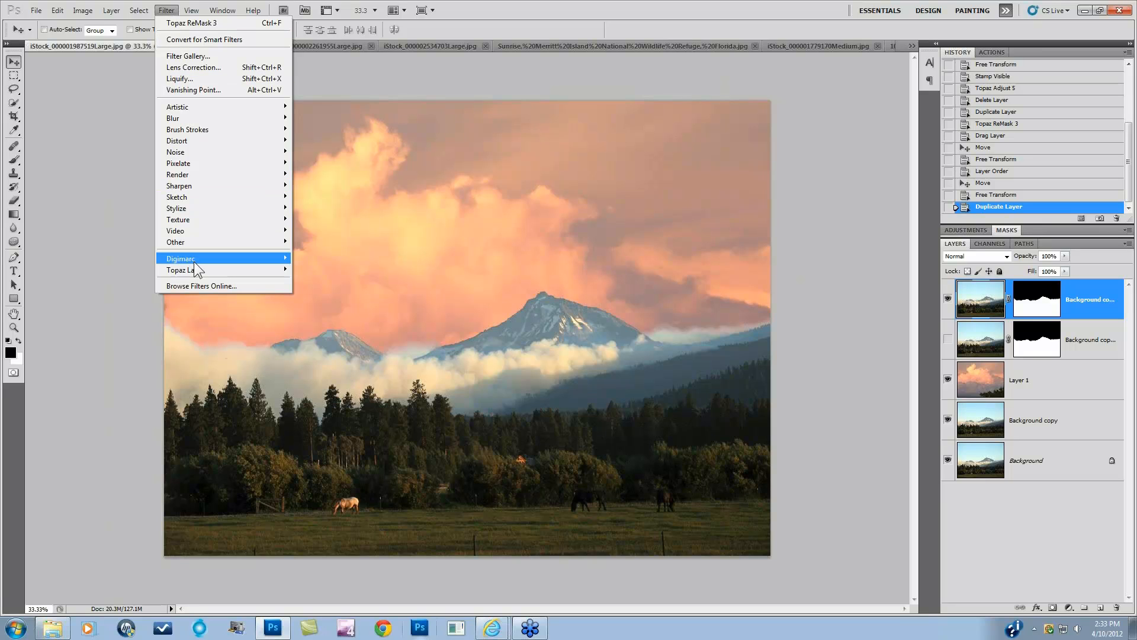
mouse_move(198, 274)
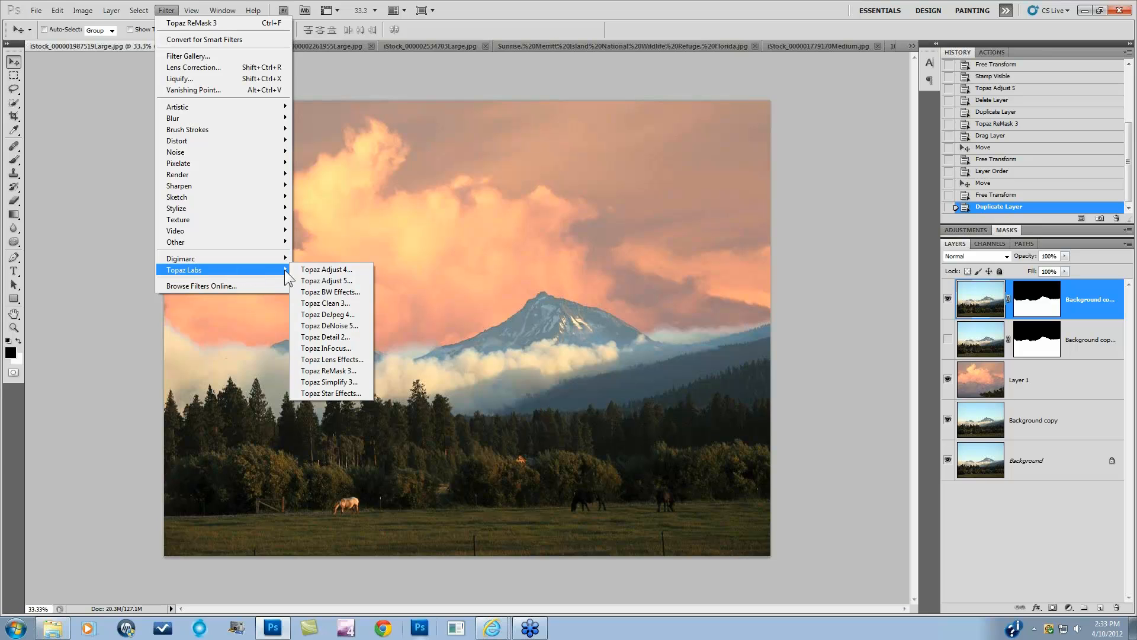
left_click(324, 359)
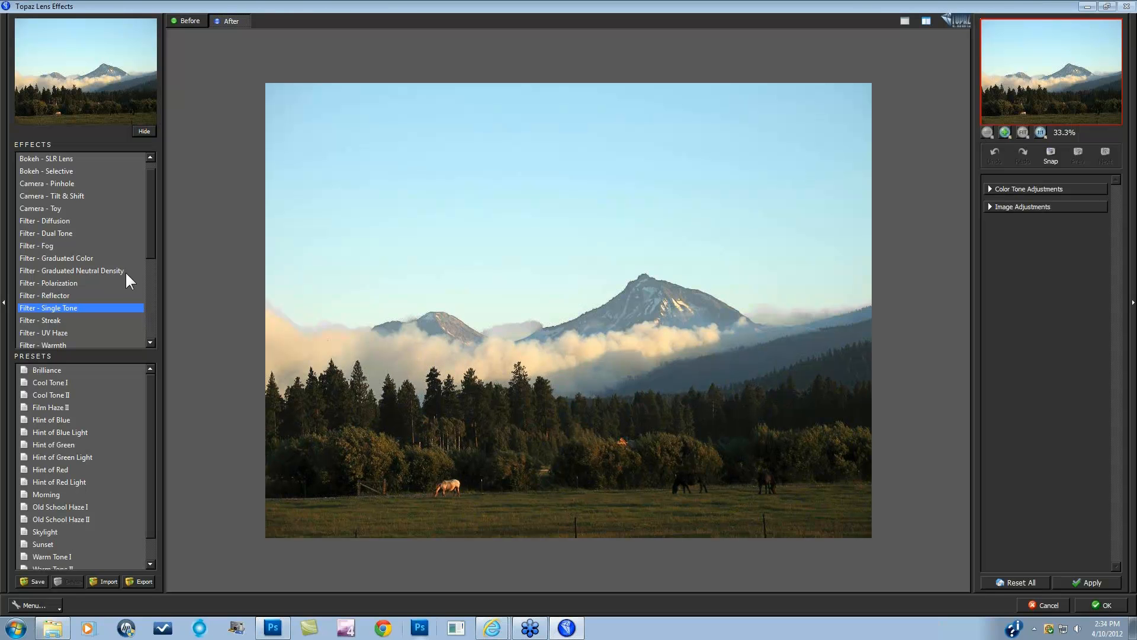
left_click_drag(140, 237, 148, 300)
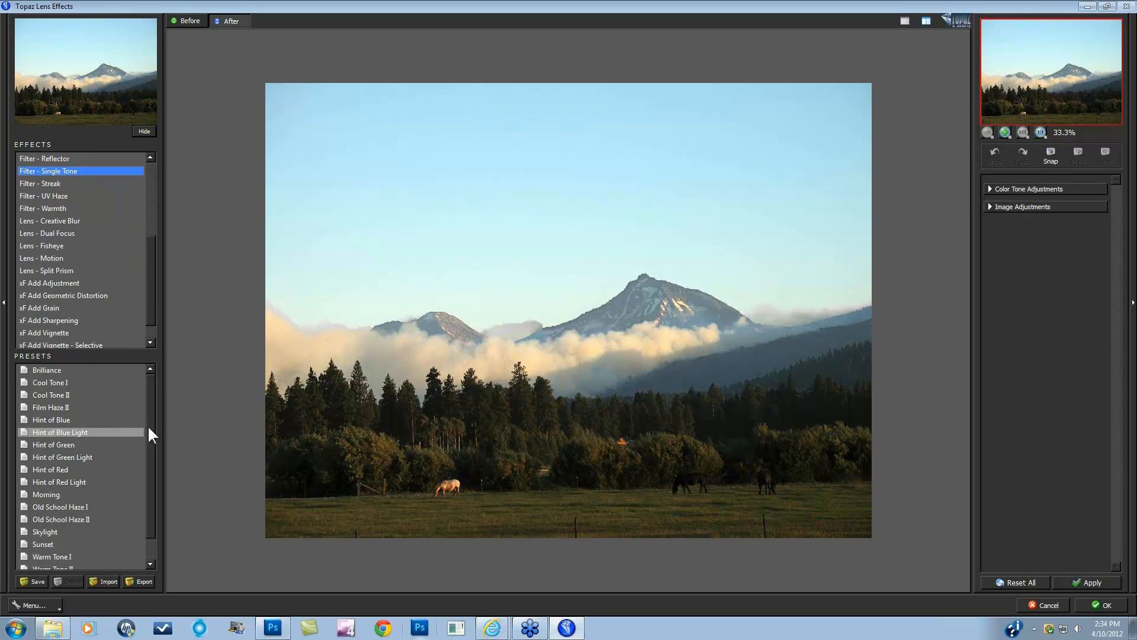
left_click_drag(148, 427, 147, 450)
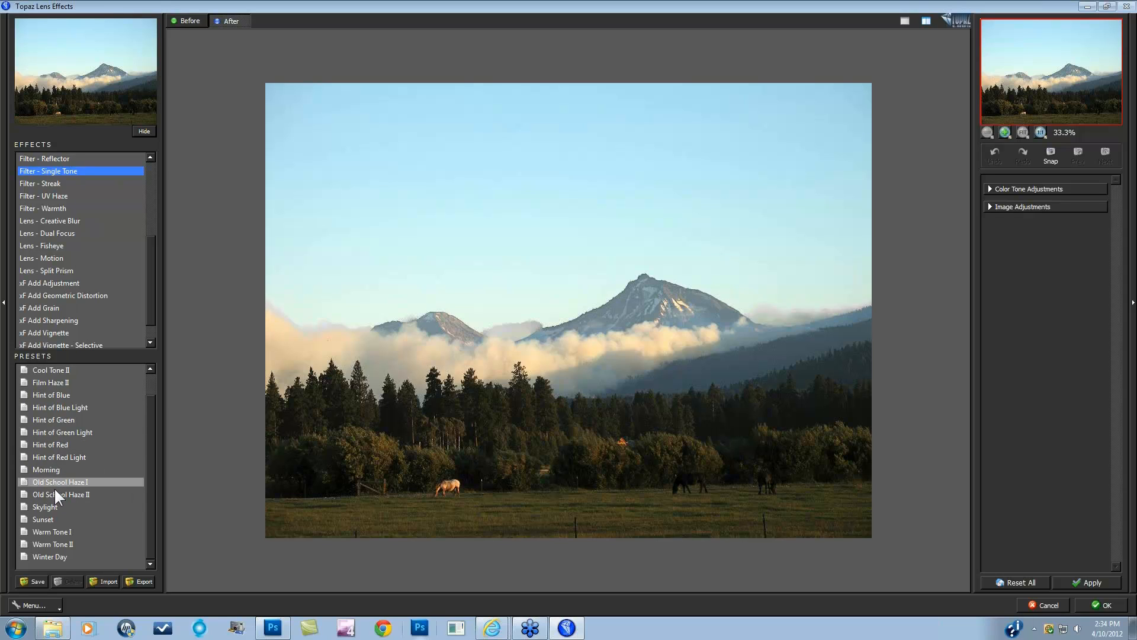
left_click(62, 519)
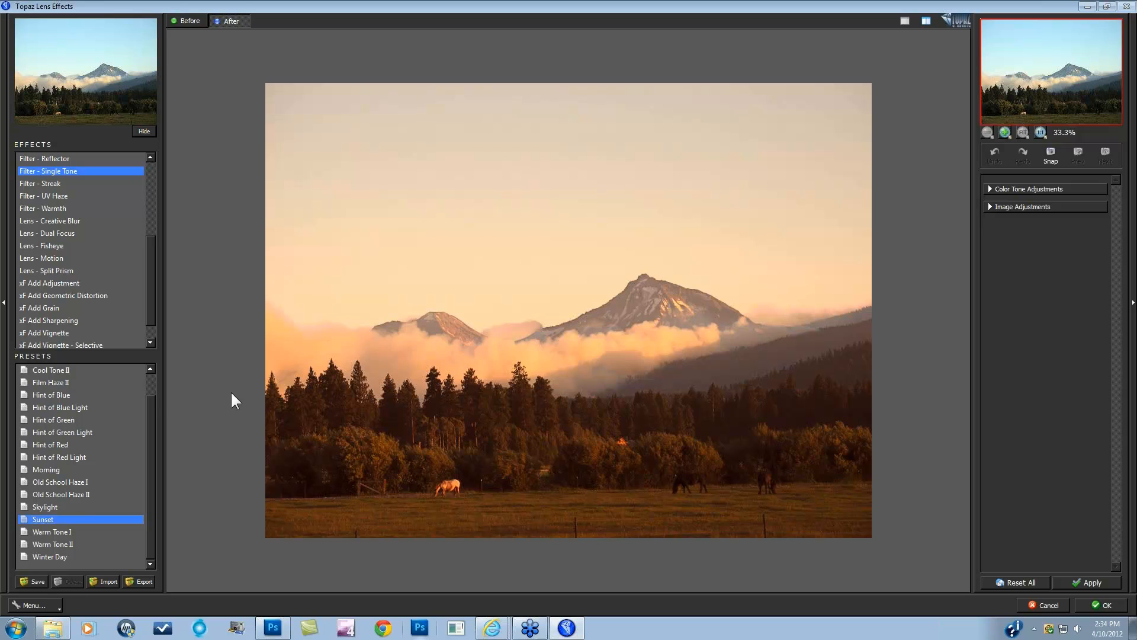
Compare the Sunset toning with the original, expand the color tone adjustments and apply the effect to the layer
key("space")
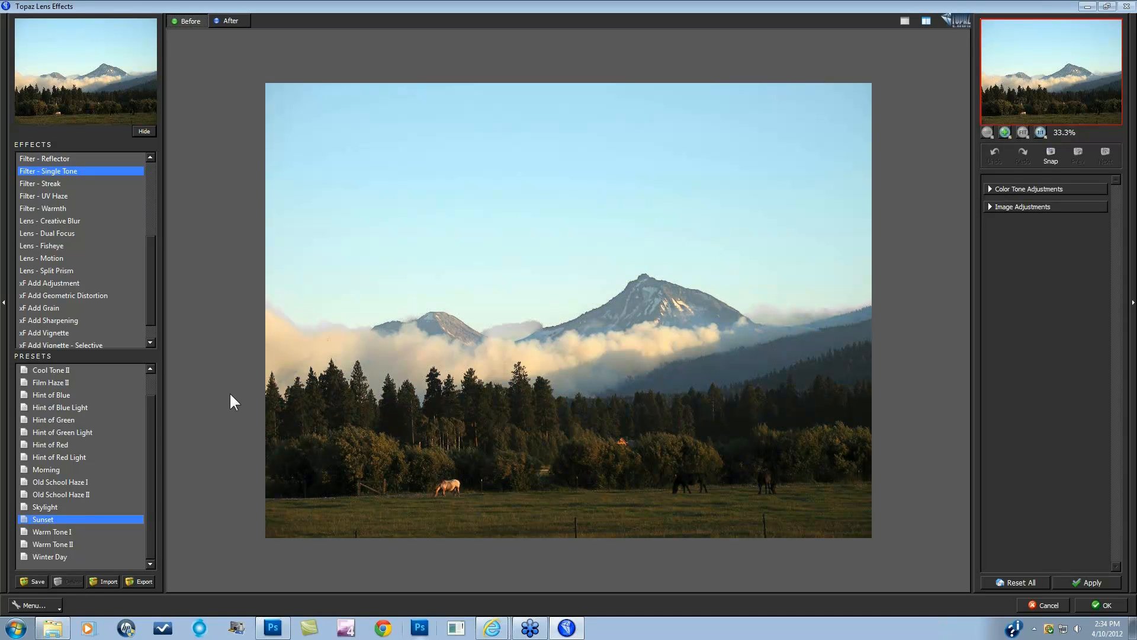
key("space")
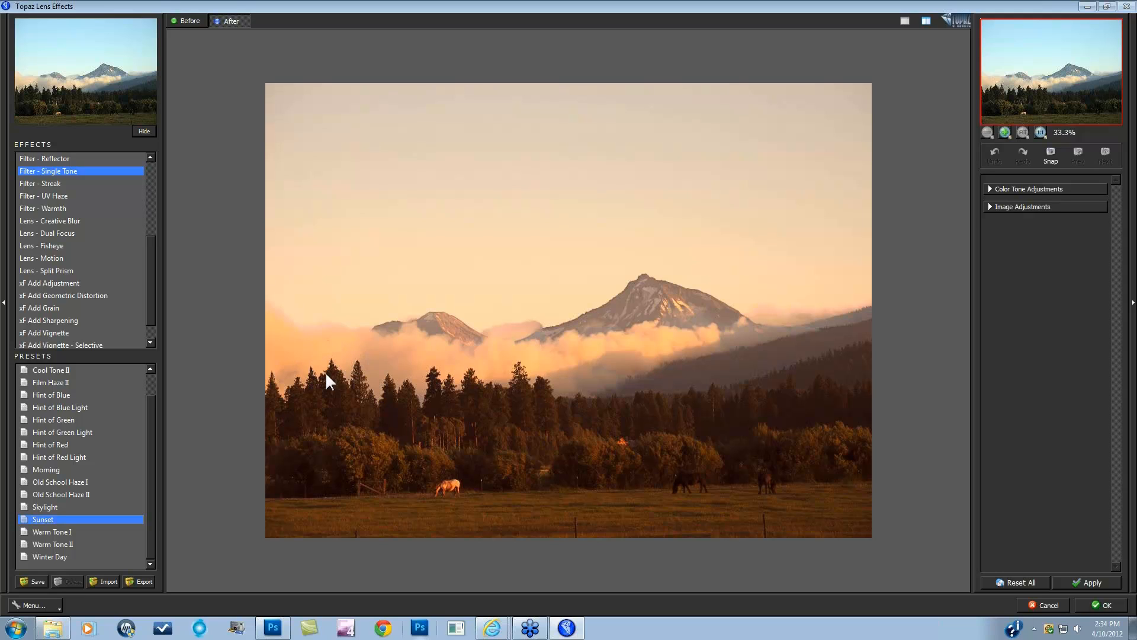
left_click(989, 190)
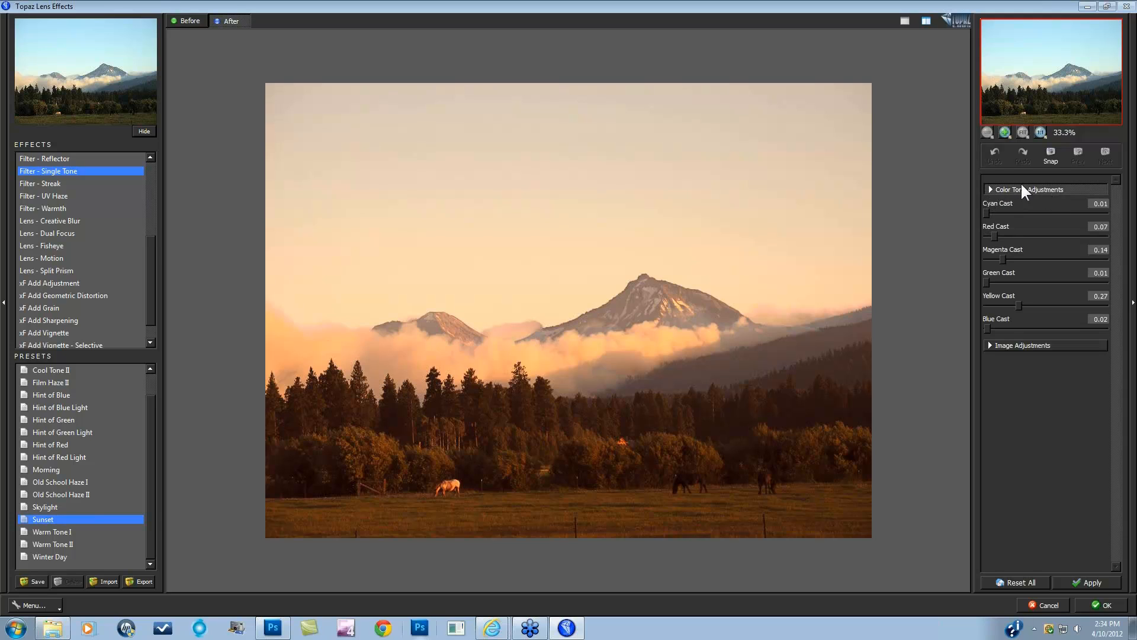
left_click(996, 233)
left_click(896, 338)
left_click(896, 346)
left_click(1101, 605)
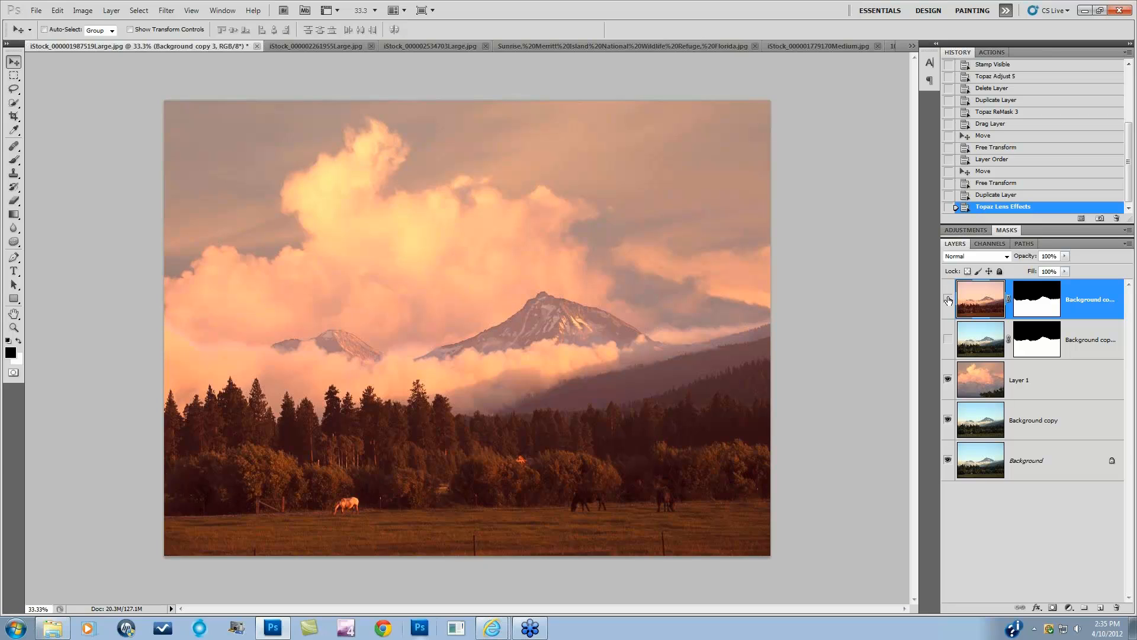
Toggle the visibility of both masked mountain layers to compare the sunset-toned foreground with the original one
left_click(949, 298)
left_click(948, 298)
left_click(948, 338)
left_click(948, 298)
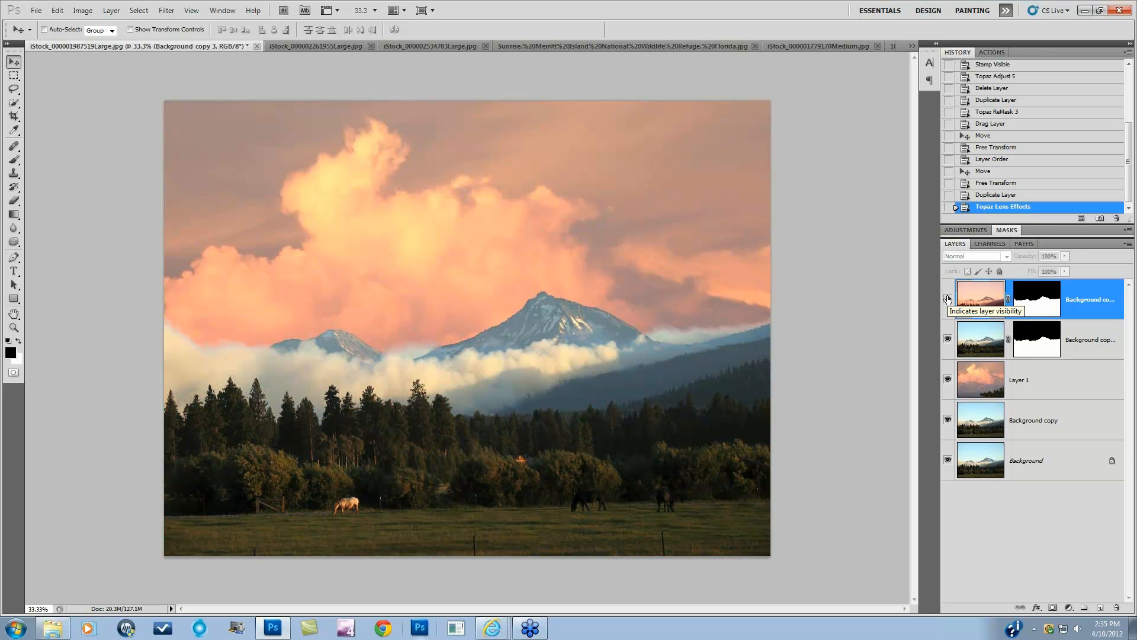
left_click(948, 298)
left_click(948, 338)
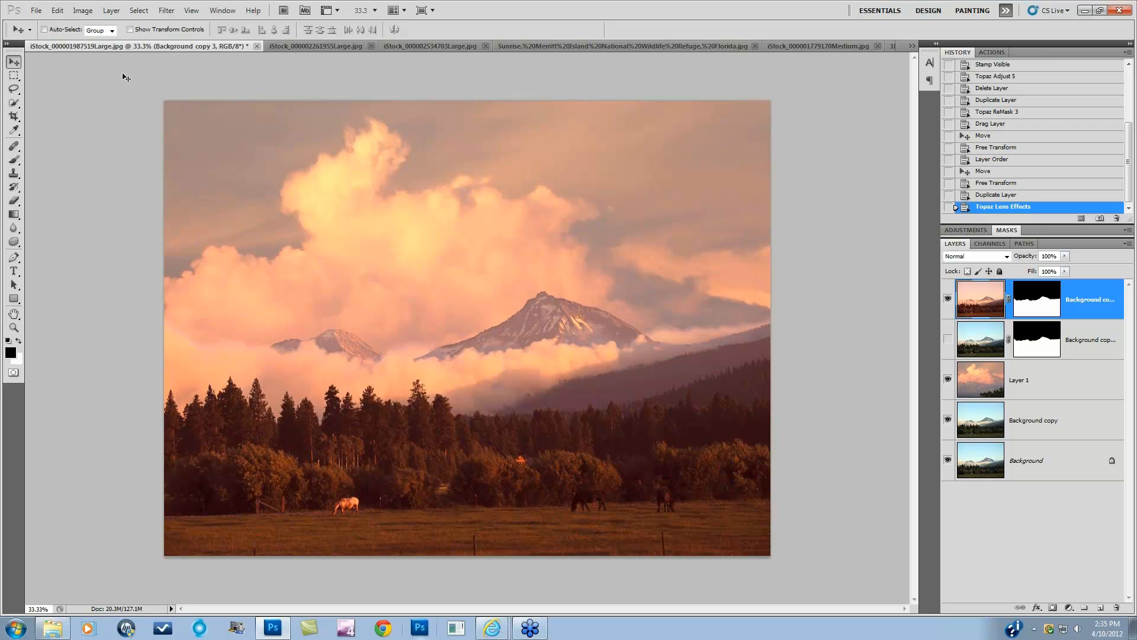
Stamp all visible layers into a new top layer and open it in Topaz Adjust 5
left_click(112, 10)
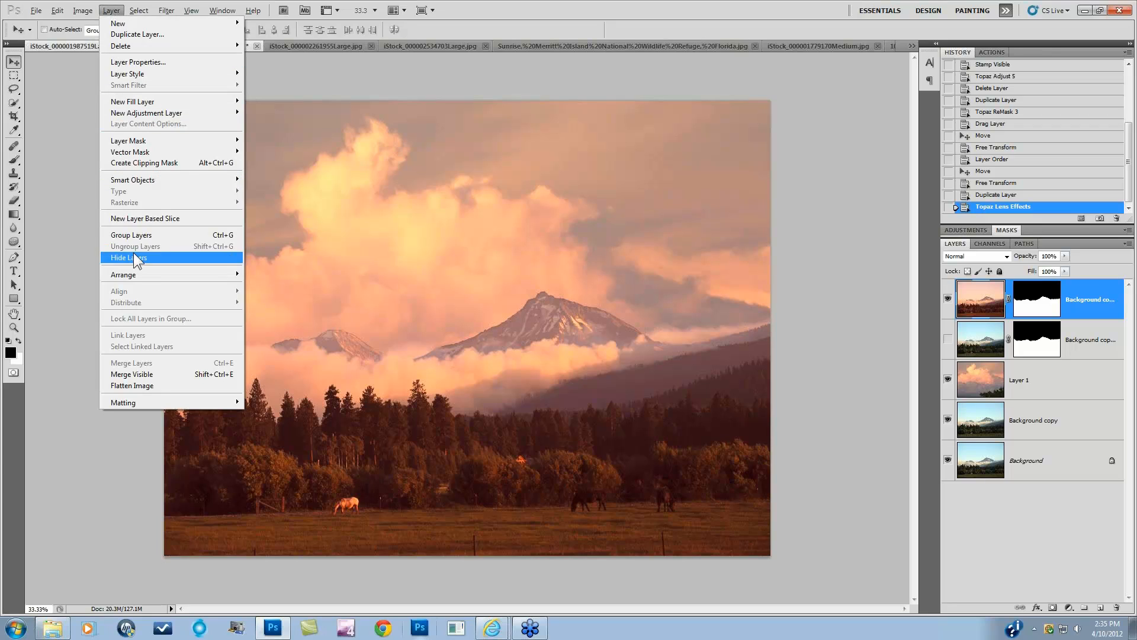
left_click(149, 377, "alt")
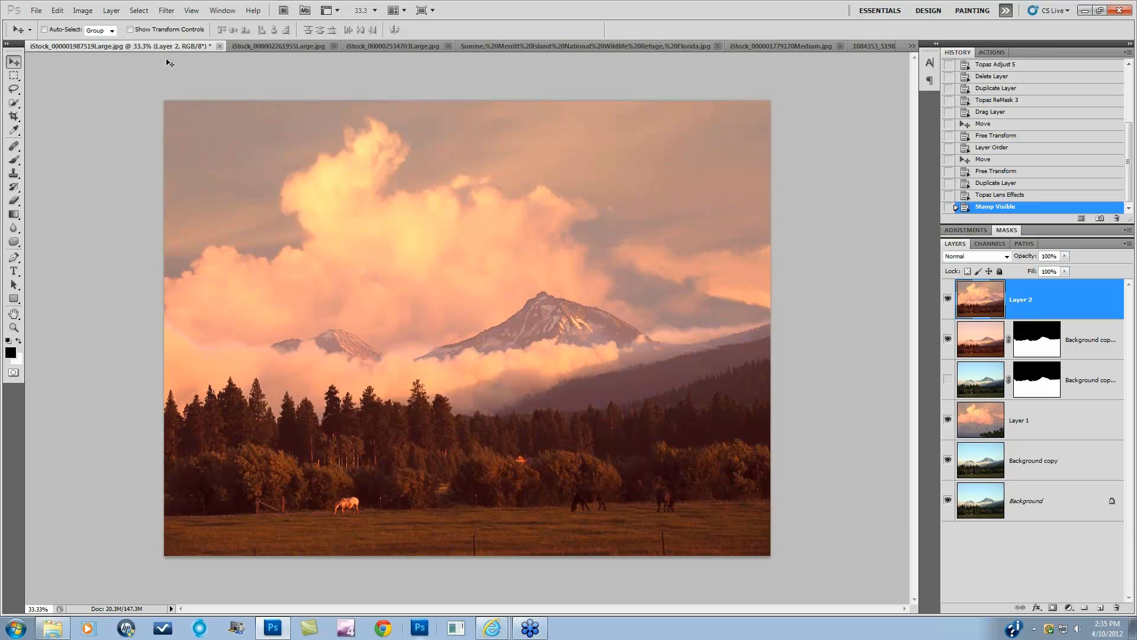
left_click(166, 10)
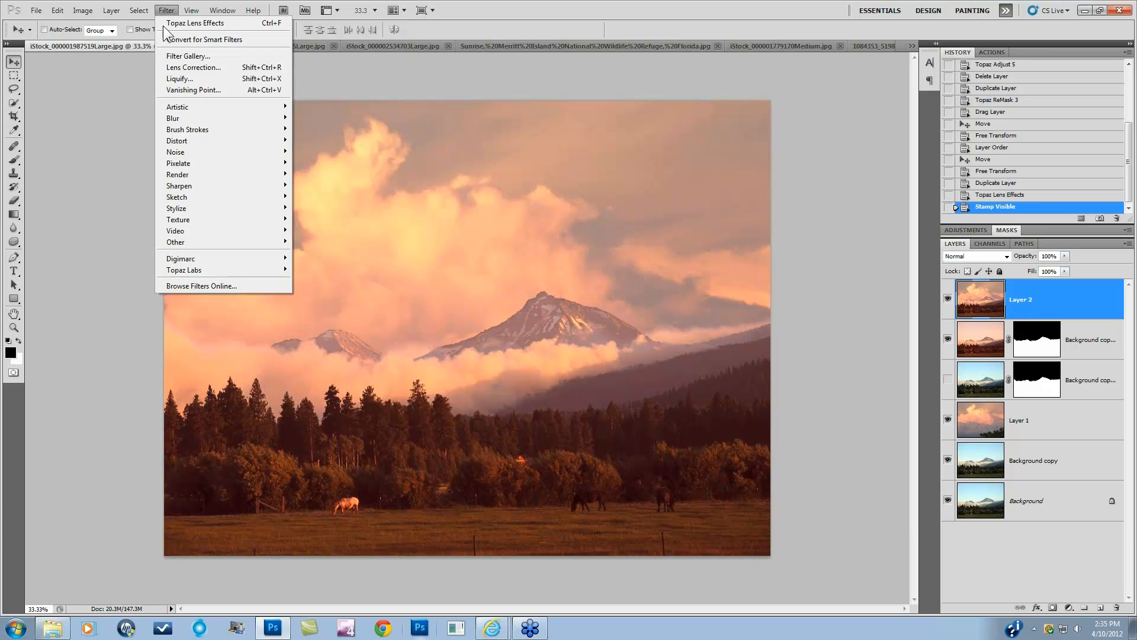
mouse_move(183, 271)
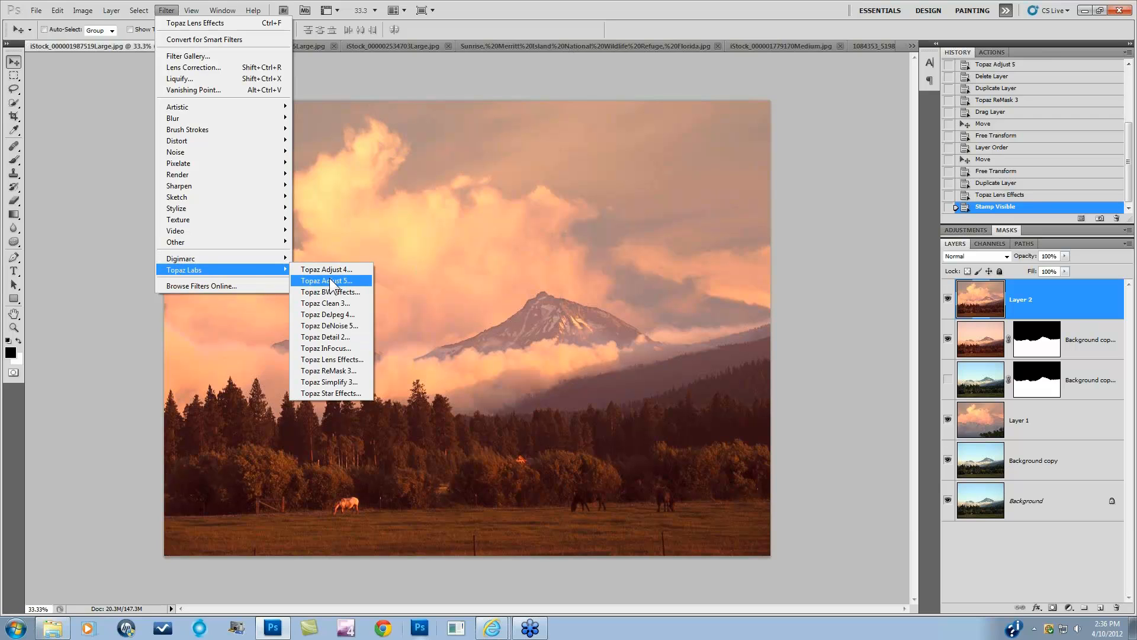
left_click(337, 281)
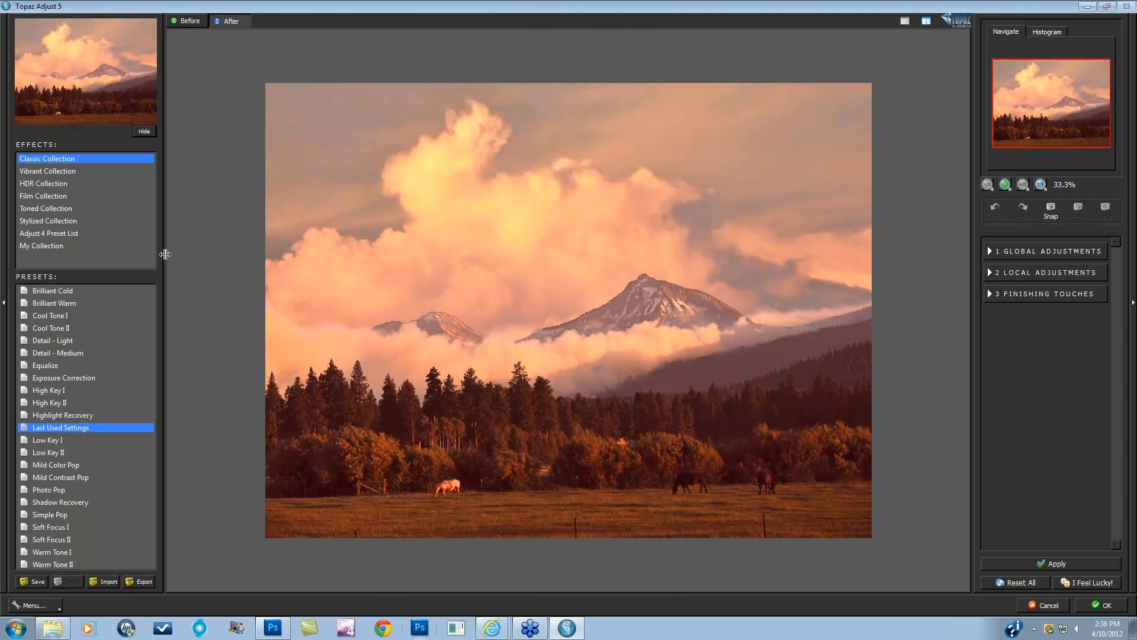
Try several presets of the Toned Collection and settle on Colored Selenium II
left_click(50, 209)
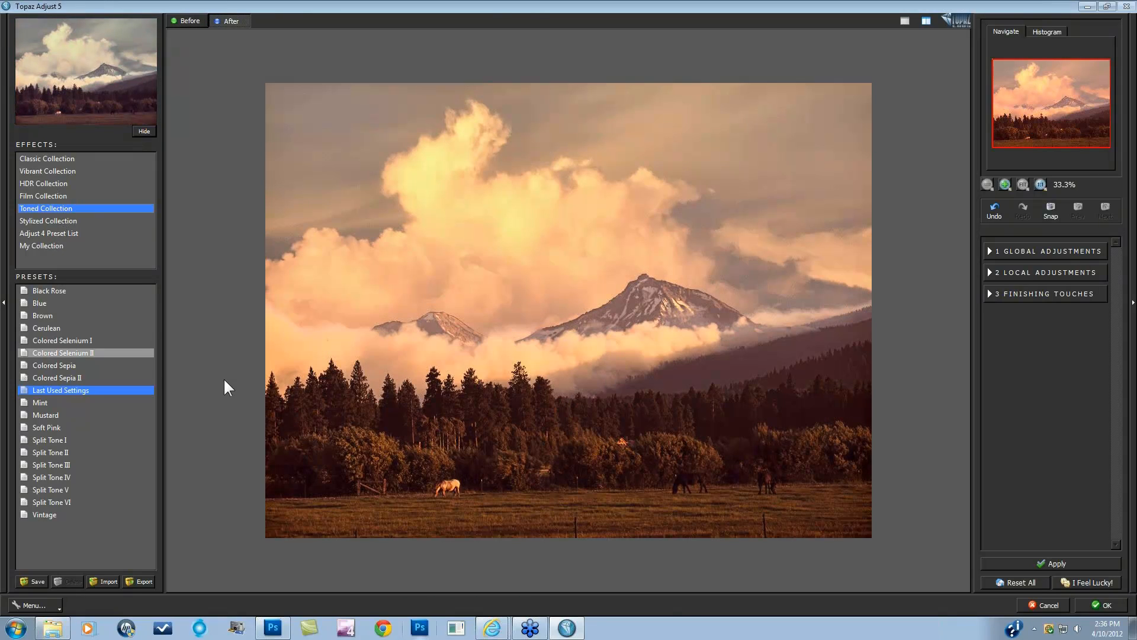
left_click(60, 353)
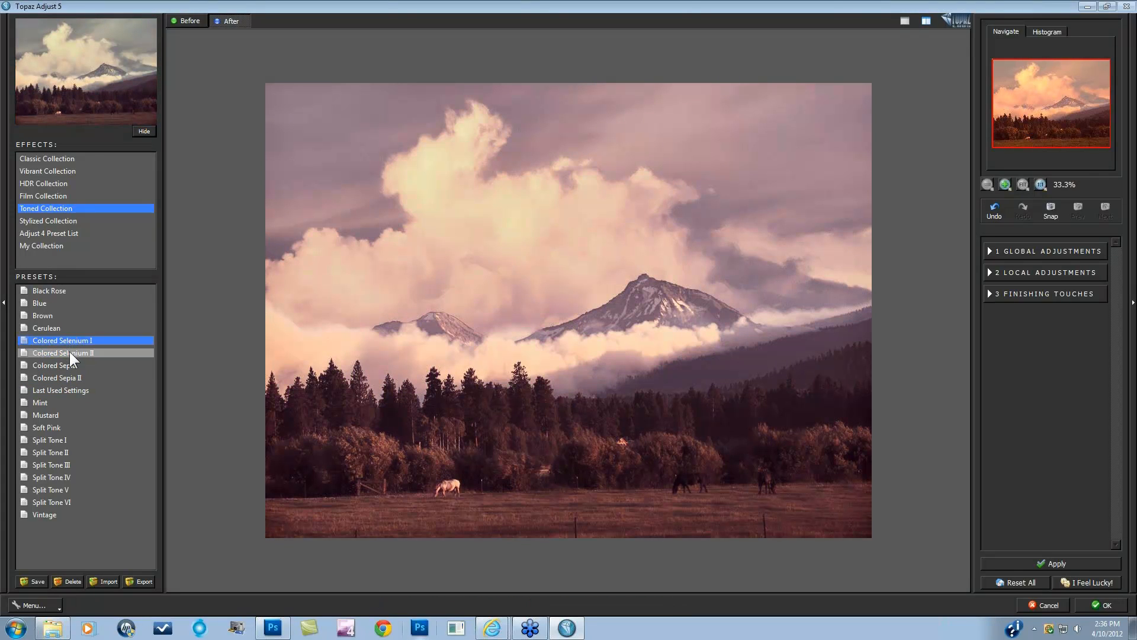
left_click(71, 353)
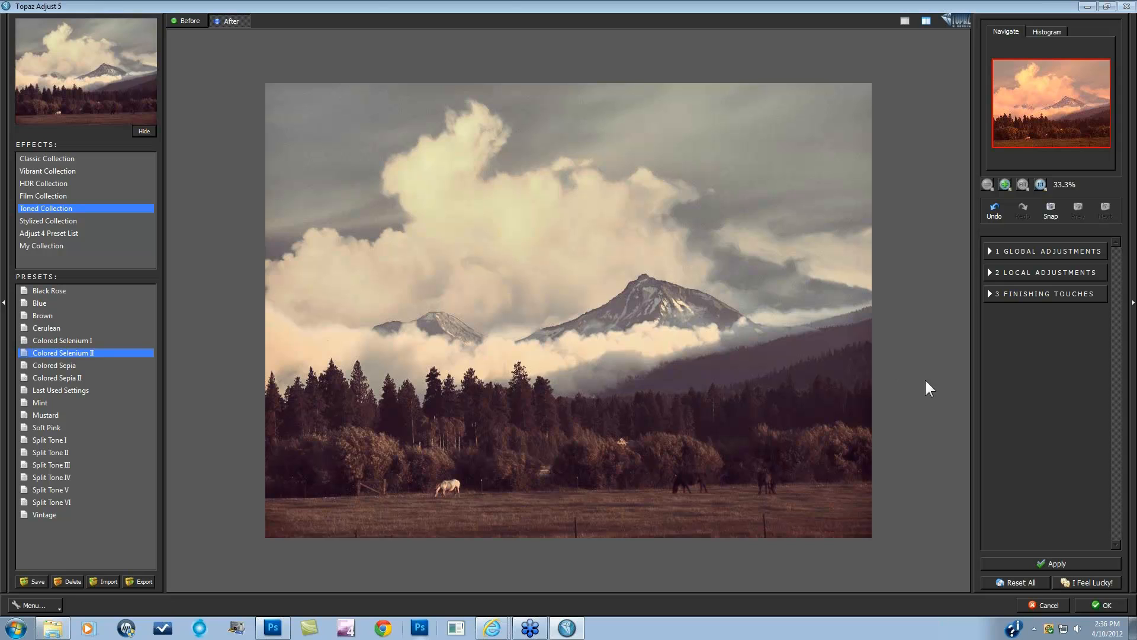
left_click(51, 330)
left_click(65, 353)
Set the overall transparency to 0.44 and adjust the tone strength in the finishing touches
left_click(989, 293)
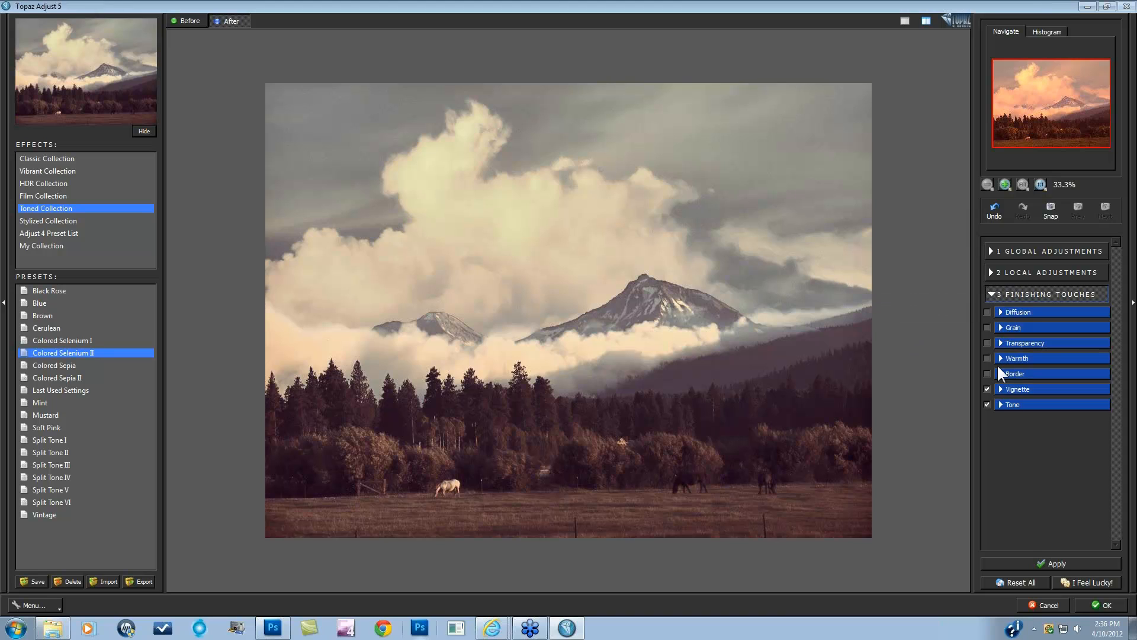
left_click(997, 343)
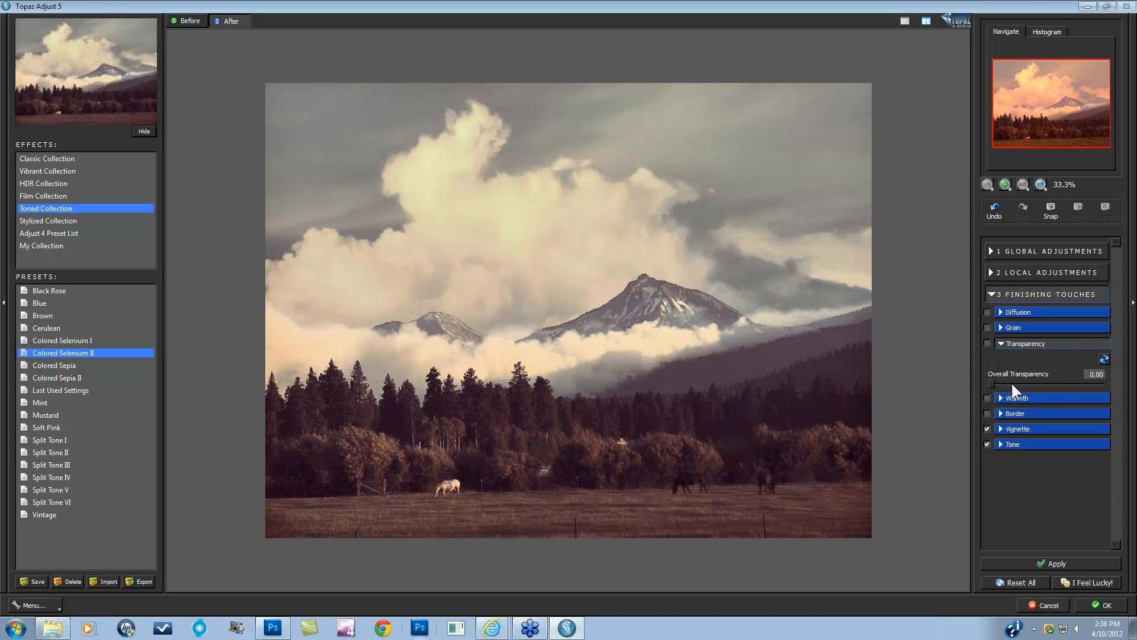
left_click_drag(1010, 382, 1039, 383)
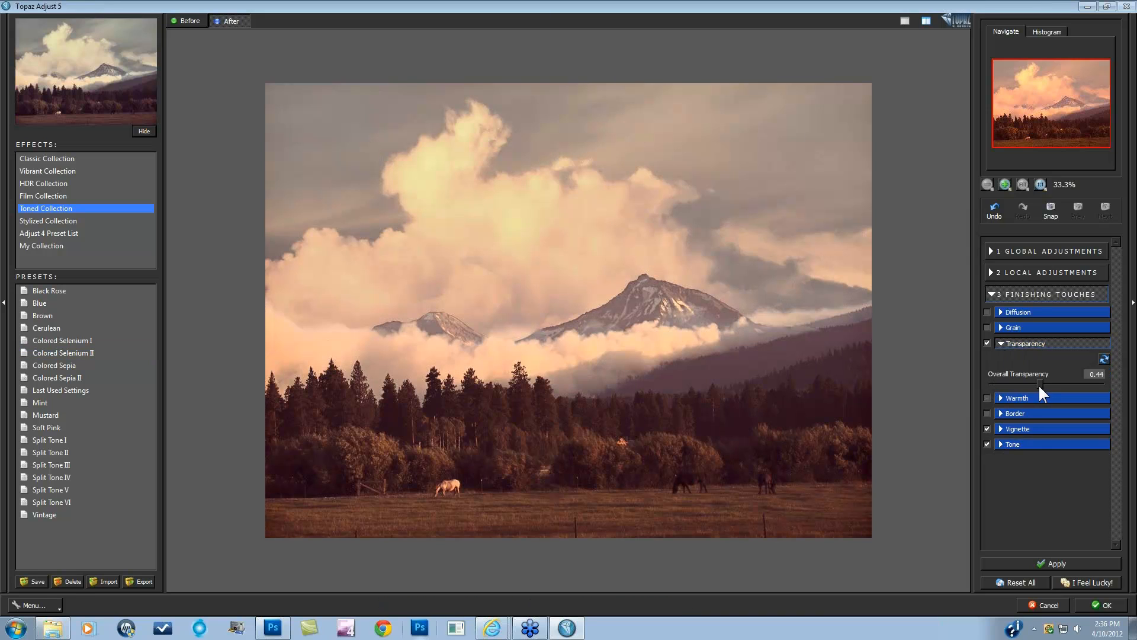
left_click(1001, 443)
scroll(1111, 464, "down", 2)
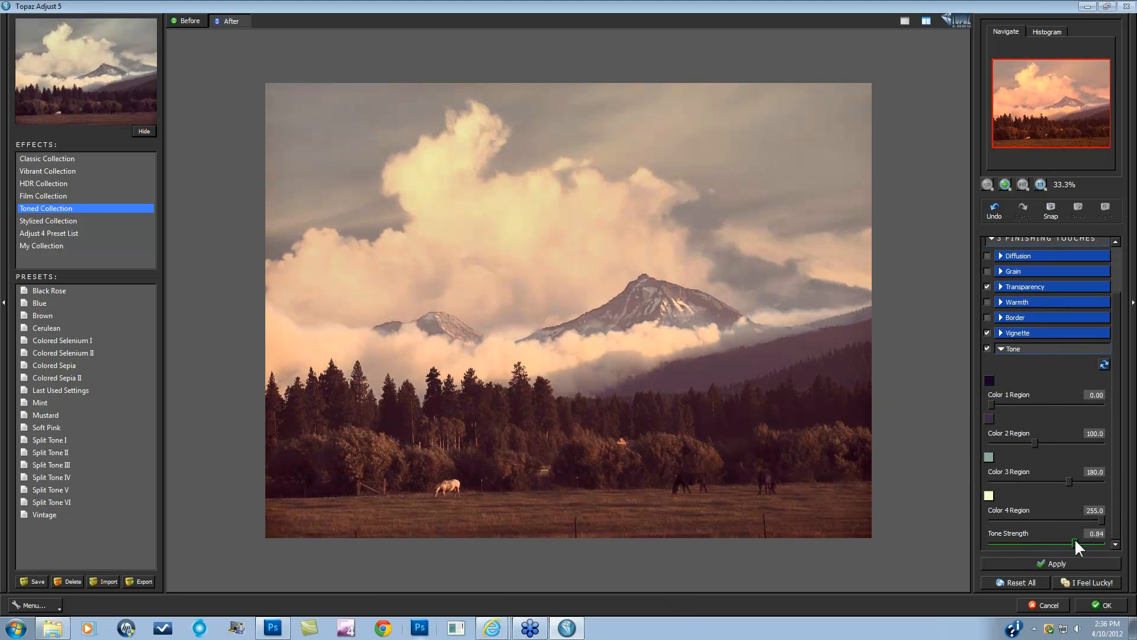
left_click_drag(1075, 540, 1073, 541)
scroll(1112, 338, "up", 3)
Slightly increase the detail strength and detail boost in the global adjustments
left_click(990, 253)
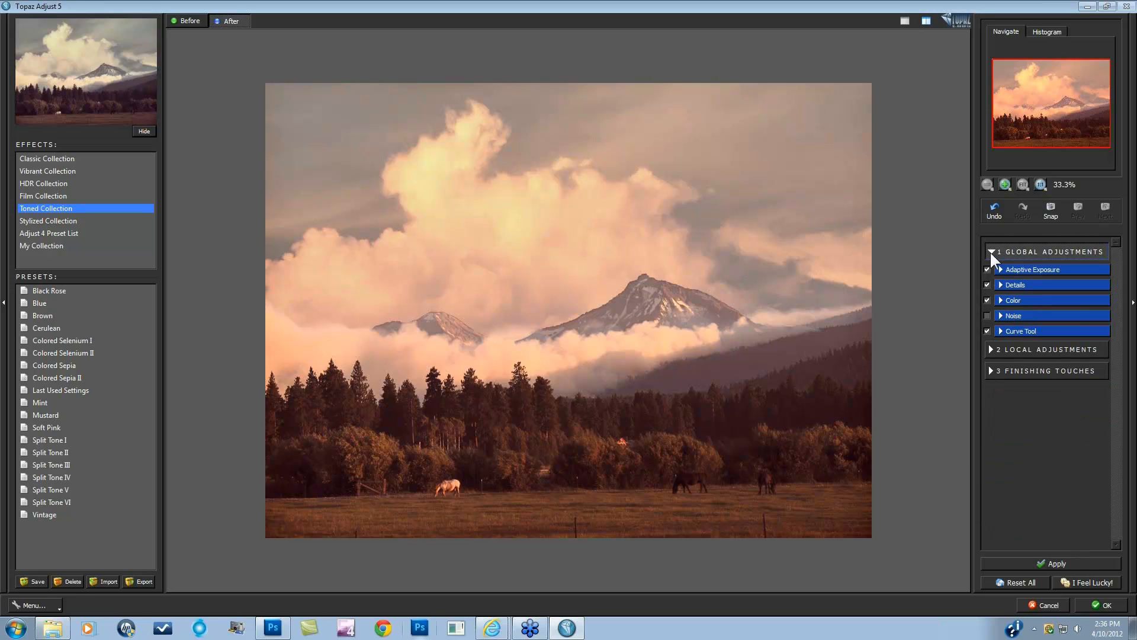
left_click(997, 284)
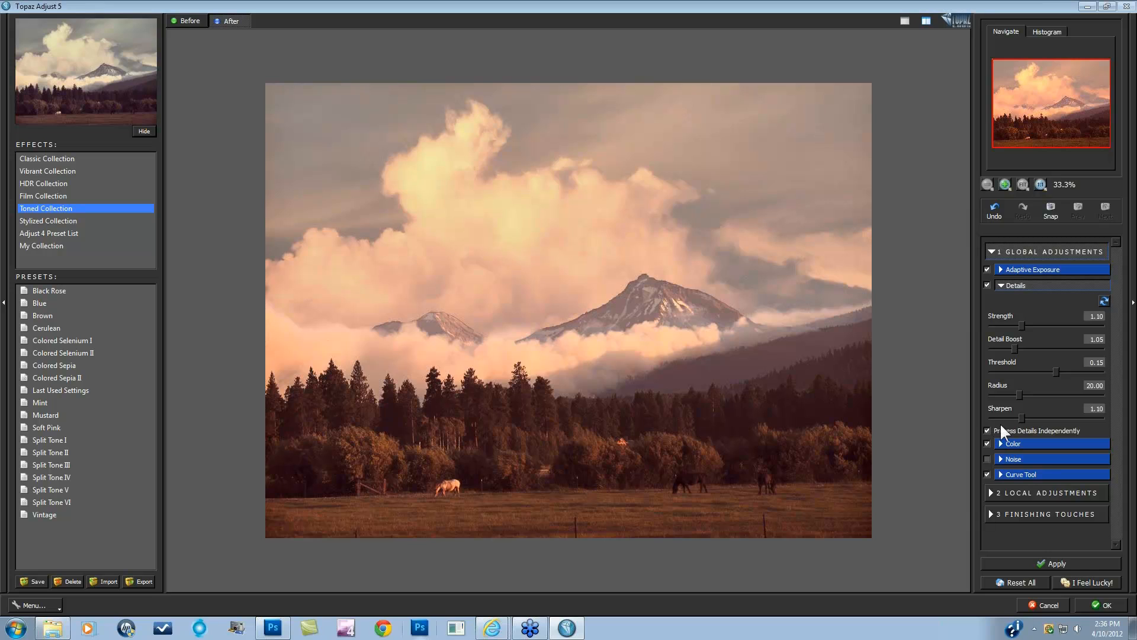
left_click_drag(1016, 347, 1019, 347)
left_click(1025, 321)
left_click(1022, 348)
Set the noise suppression to about 0.77 and apply the Topaz Adjust effect
left_click(1001, 451)
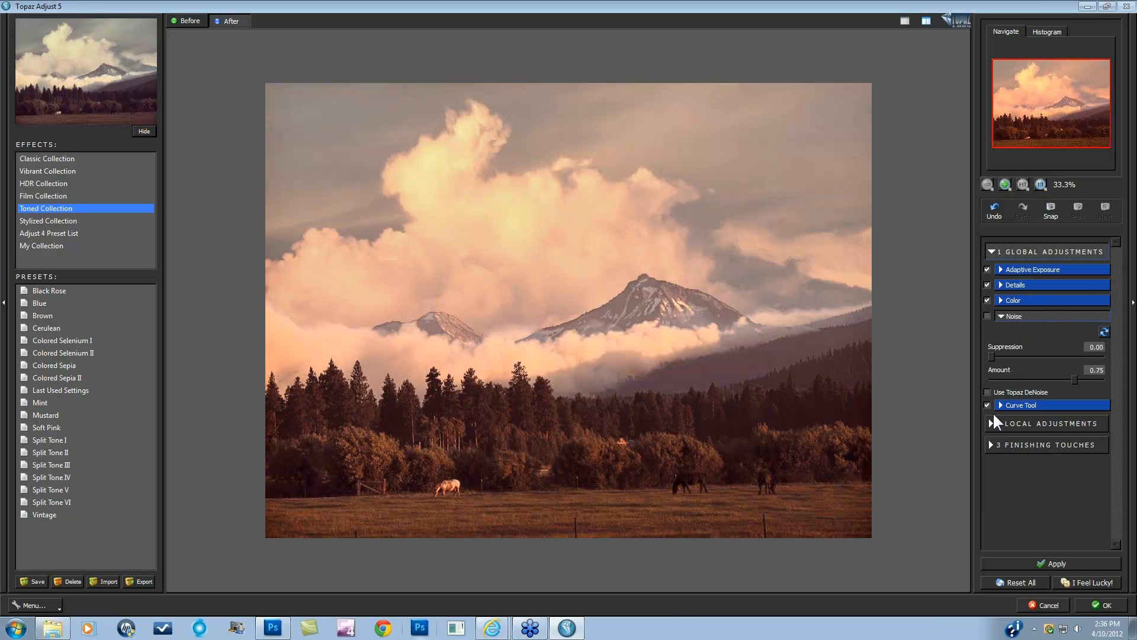
left_click(1007, 354)
left_click_drag(1008, 354, 1012, 354)
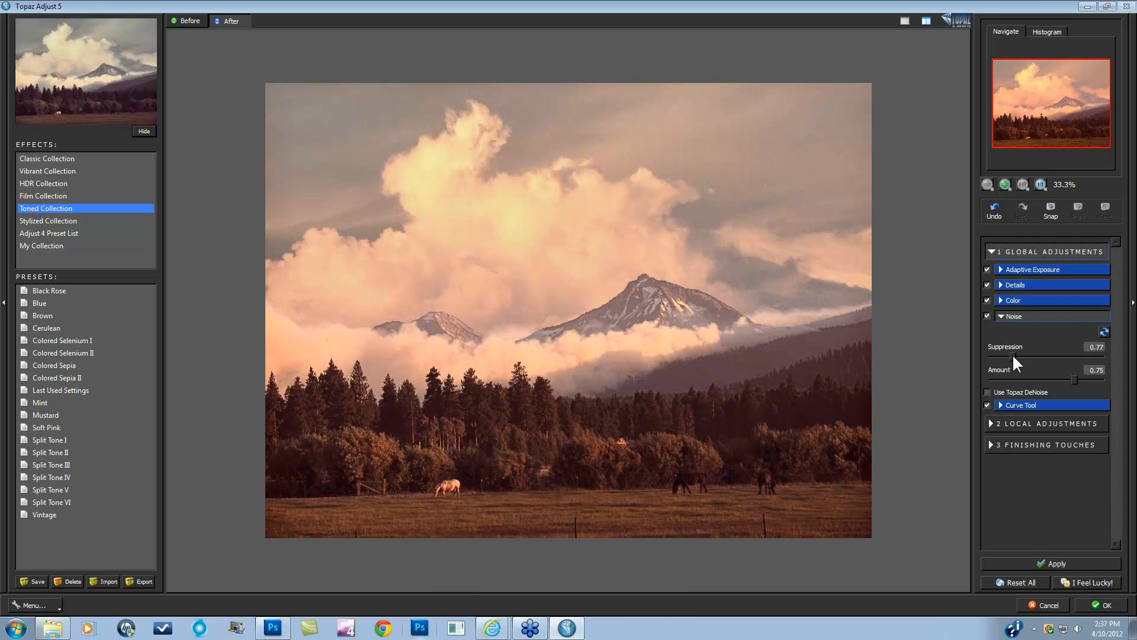
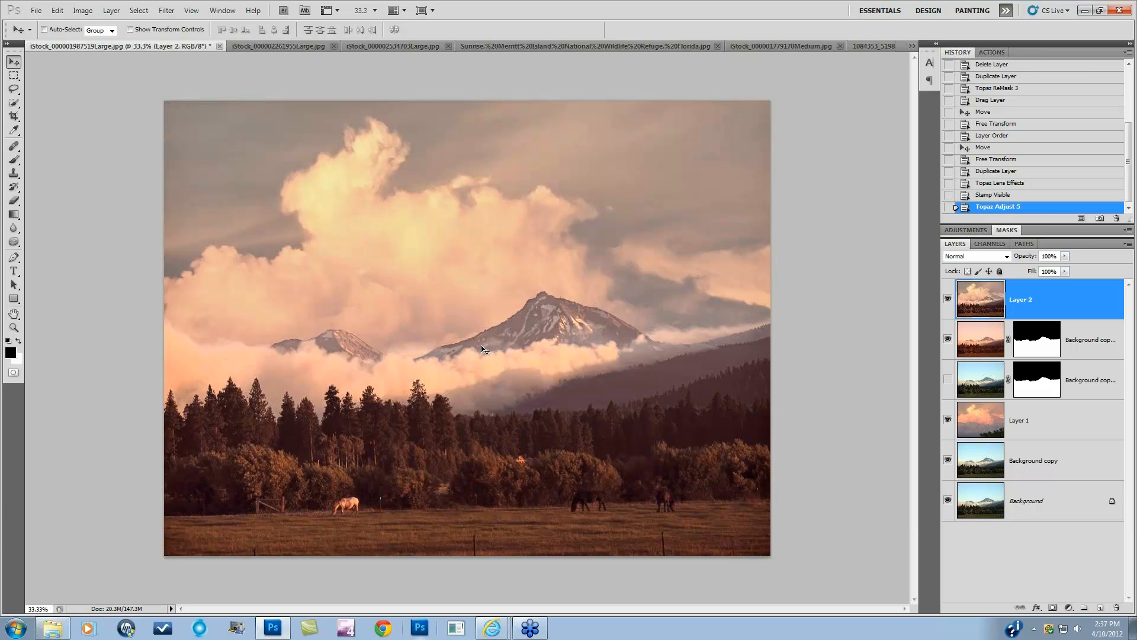
Switch to the photo of bare trees in a field and open it in Topaz ReMask 3
left_click(280, 46)
left_click(362, 47)
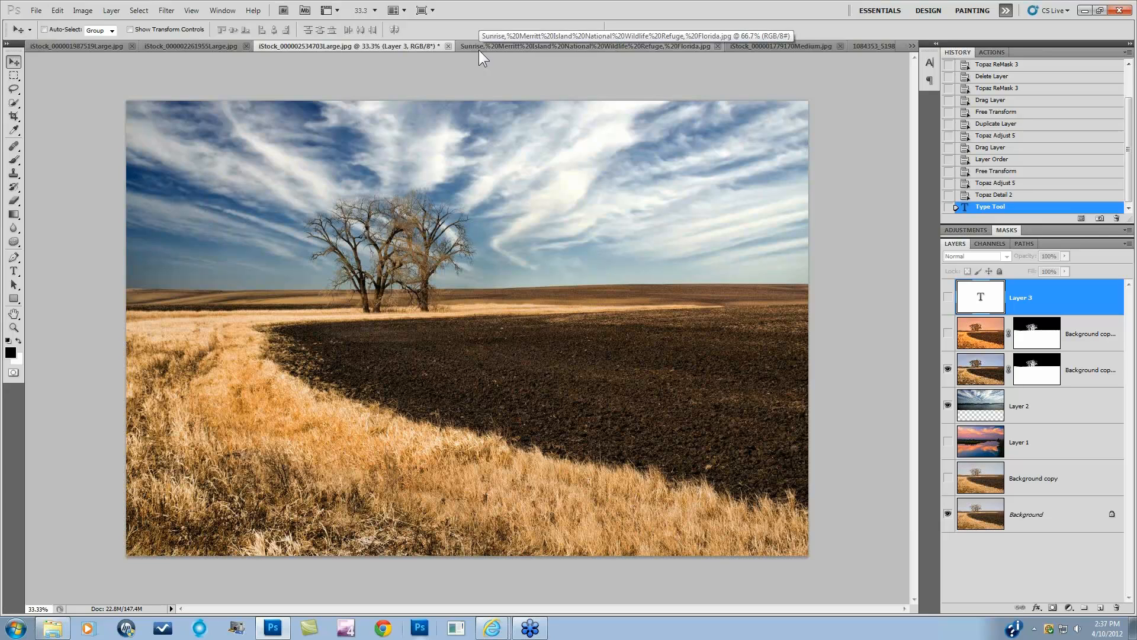
left_click(86, 47)
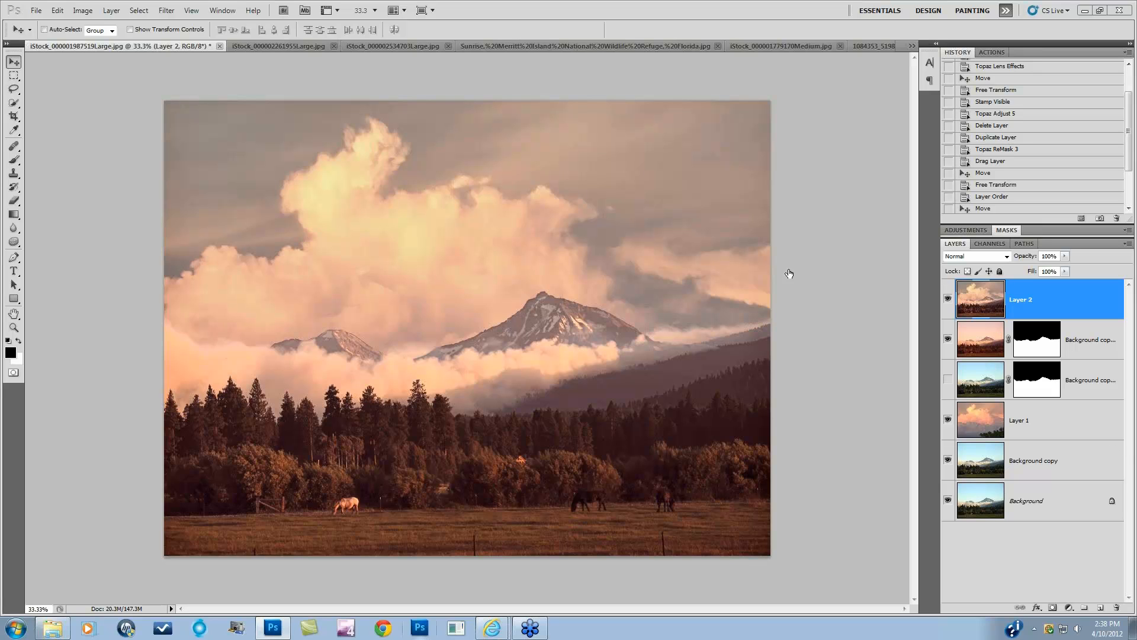
left_click(269, 48)
key("ctrl+f")
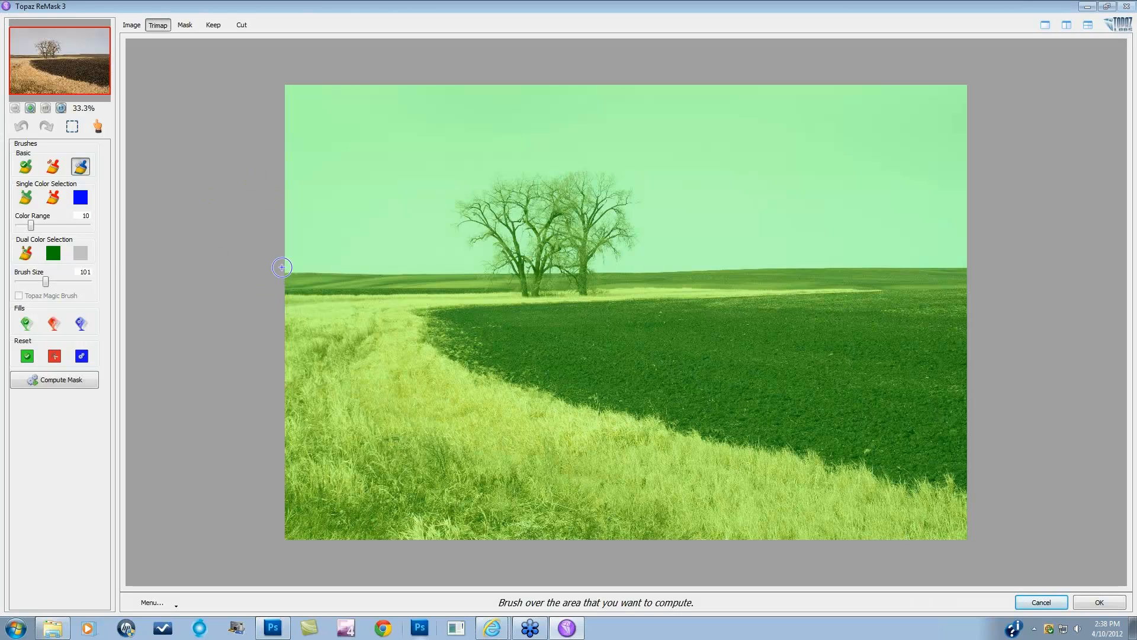
Brush the compute area over the trees and horizon, fill the sky as cut, and compute the mask
mouse_move(283, 264)
left_mouse_down()
mouse_move(500, 270)
mouse_move(456, 215)
mouse_move(470, 192)
mouse_move(503, 175)
mouse_move(568, 170)
mouse_move(626, 187)
mouse_move(637, 237)
mouse_move(596, 264)
mouse_move(971, 266)
left_mouse_up()
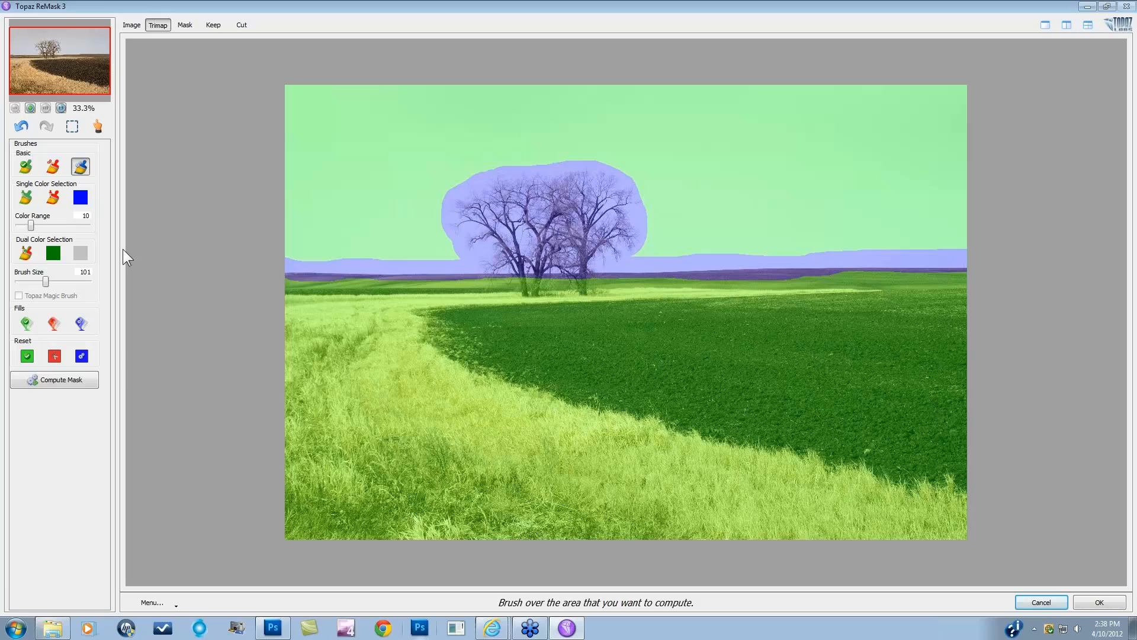
left_click(53, 323)
left_click(299, 176)
left_click(57, 380)
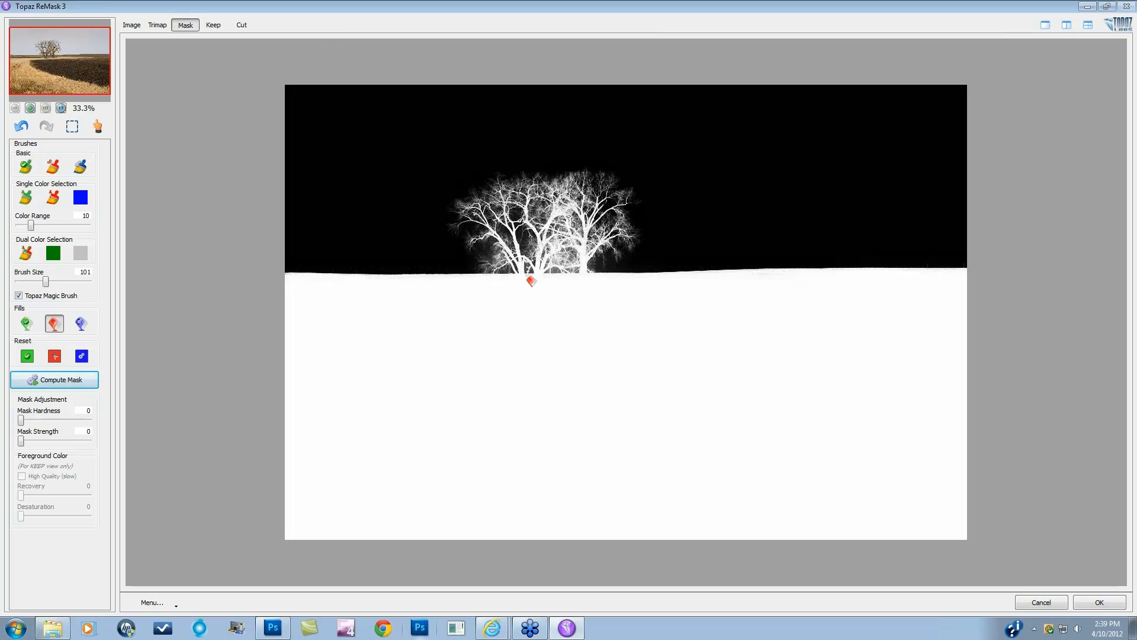
Compare the original image with the kept result in a side-by-side split view
left_click(1068, 26)
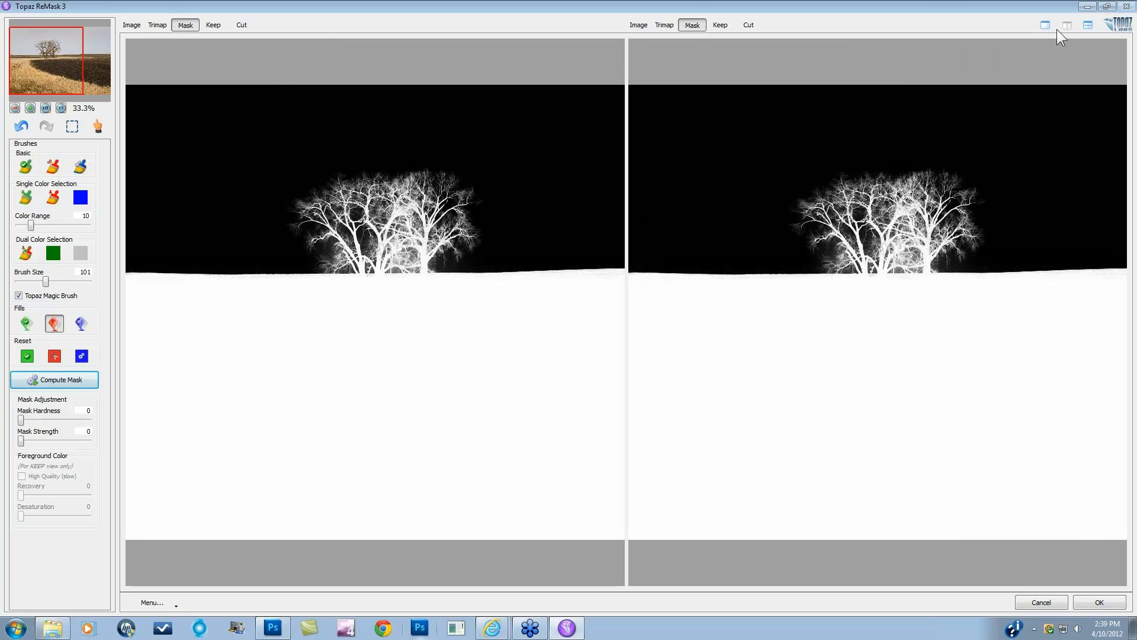
left_click(720, 25)
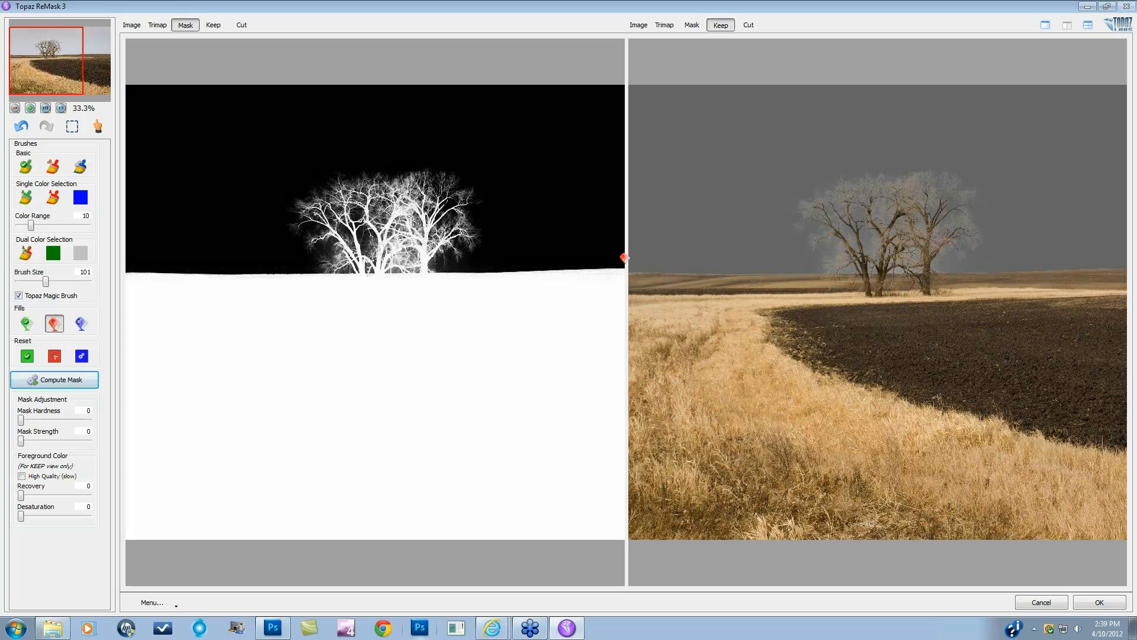
left_click(132, 27)
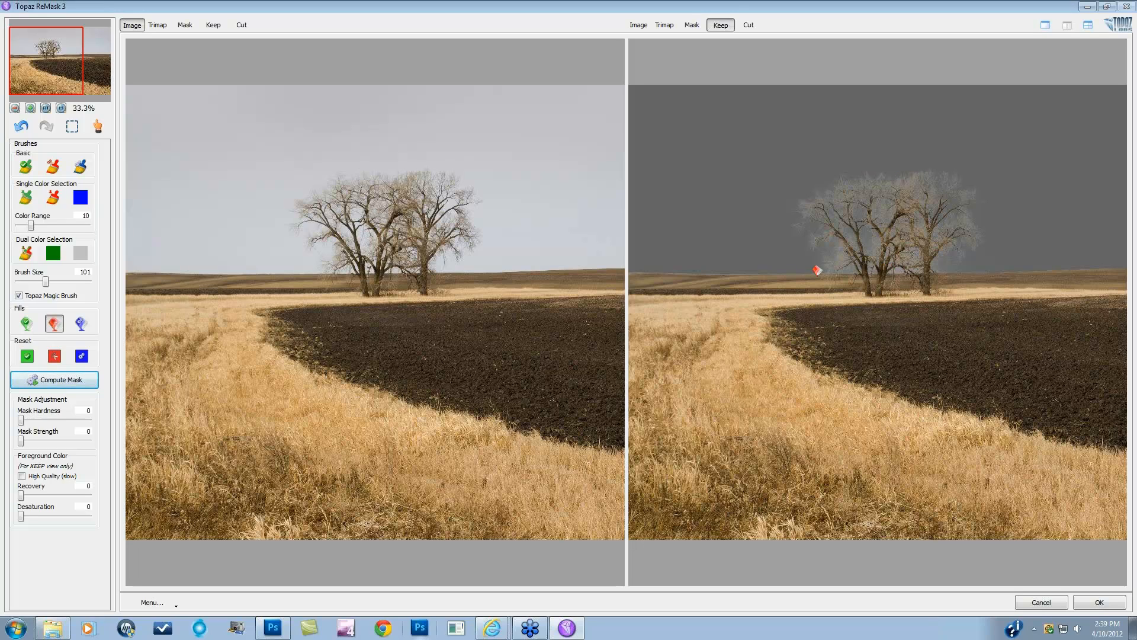
Set the foreground color desaturation to 78 for the kept trees
left_click(22, 517)
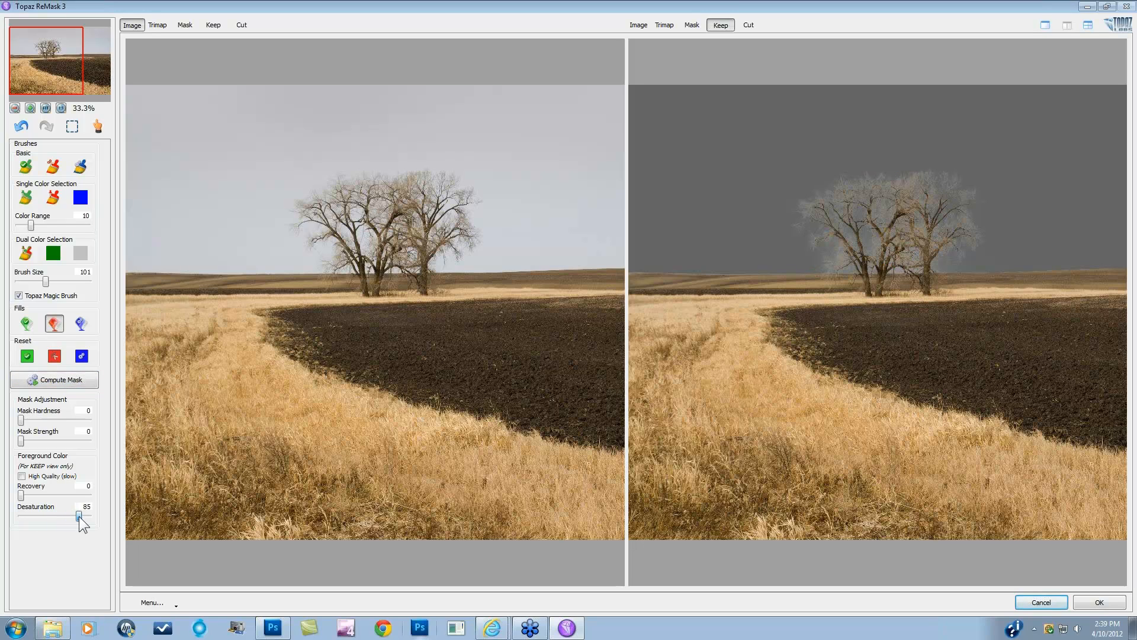
left_click_drag(79, 516, 3, 501)
left_click_drag(20, 514, 27, 516)
Enable high-quality foreground color processing and set the recovery to 100, testing about 79 and 3 first
left_click(22, 475)
left_click_drag(21, 495, 75, 496)
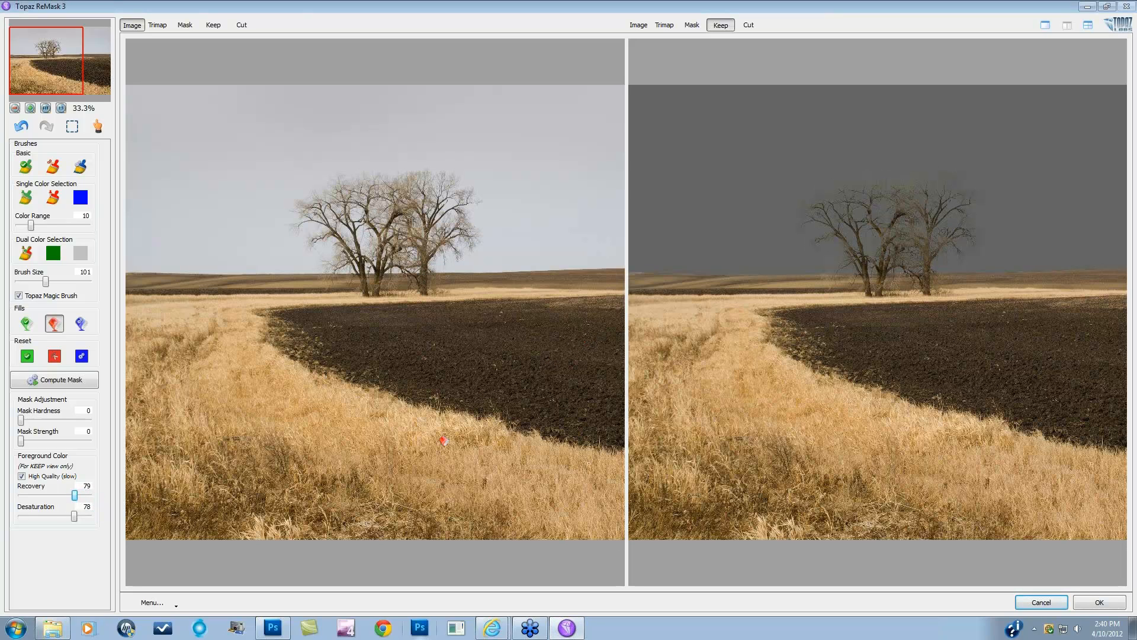
left_click_drag(75, 495, 21, 497)
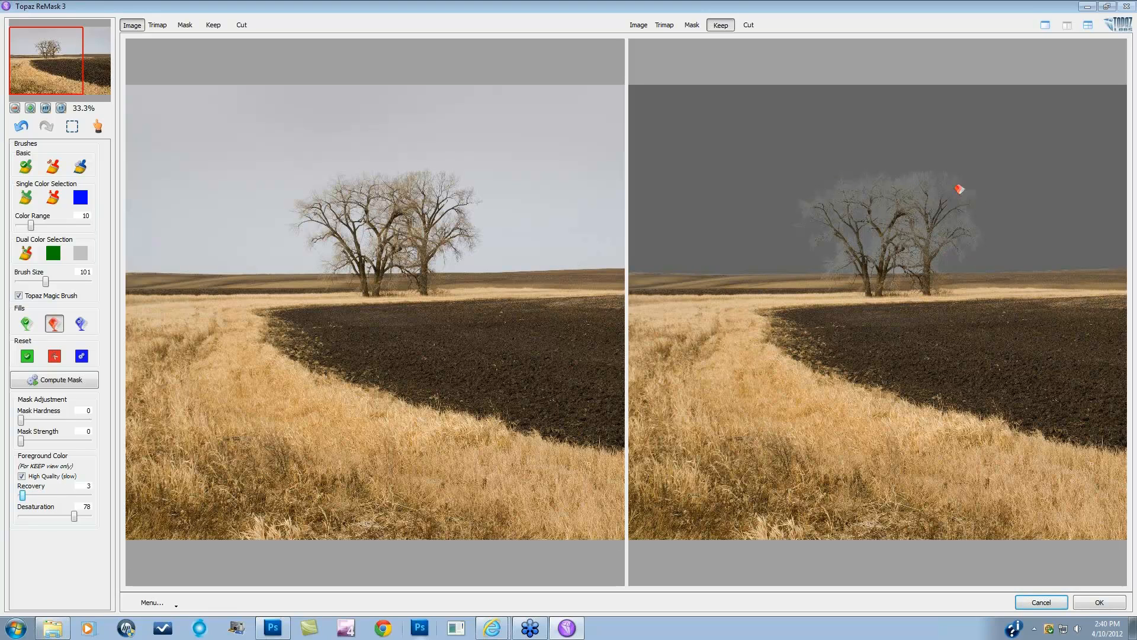
left_click_drag(22, 496, 91, 496)
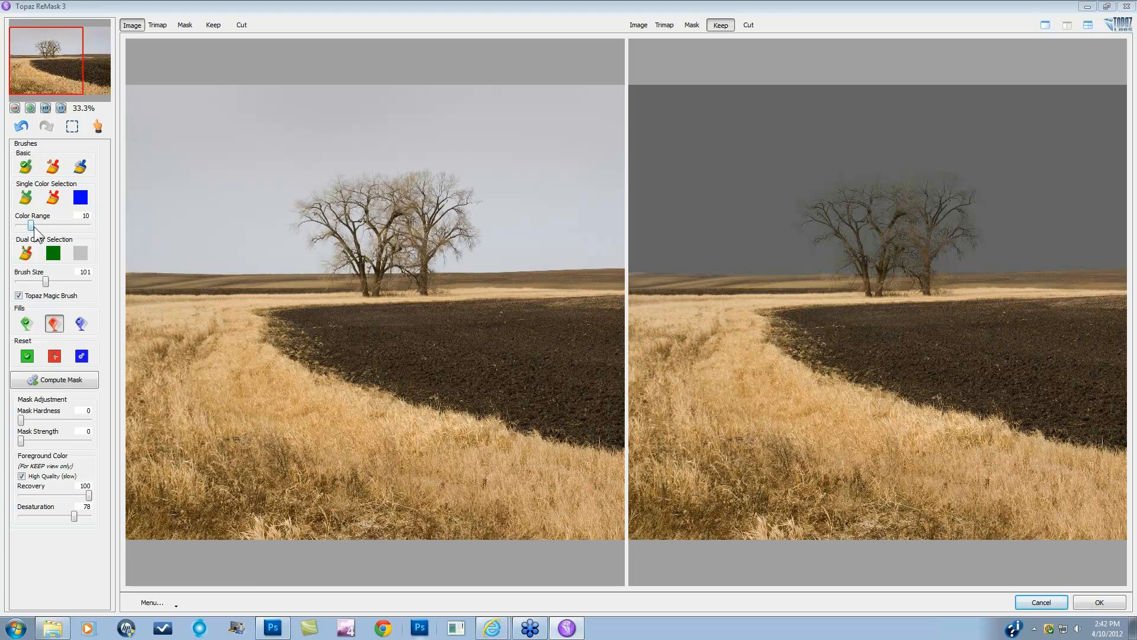
Apply the tree mask and check the cutout by hiding and reshowing the Background layer
left_click(1097, 602)
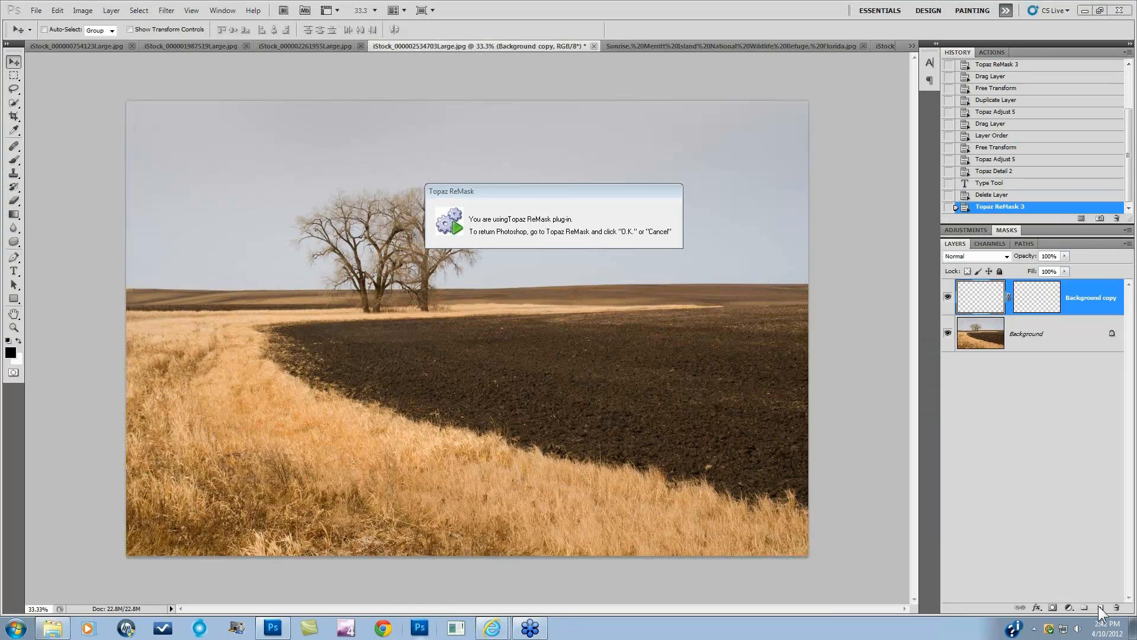
left_click(948, 333)
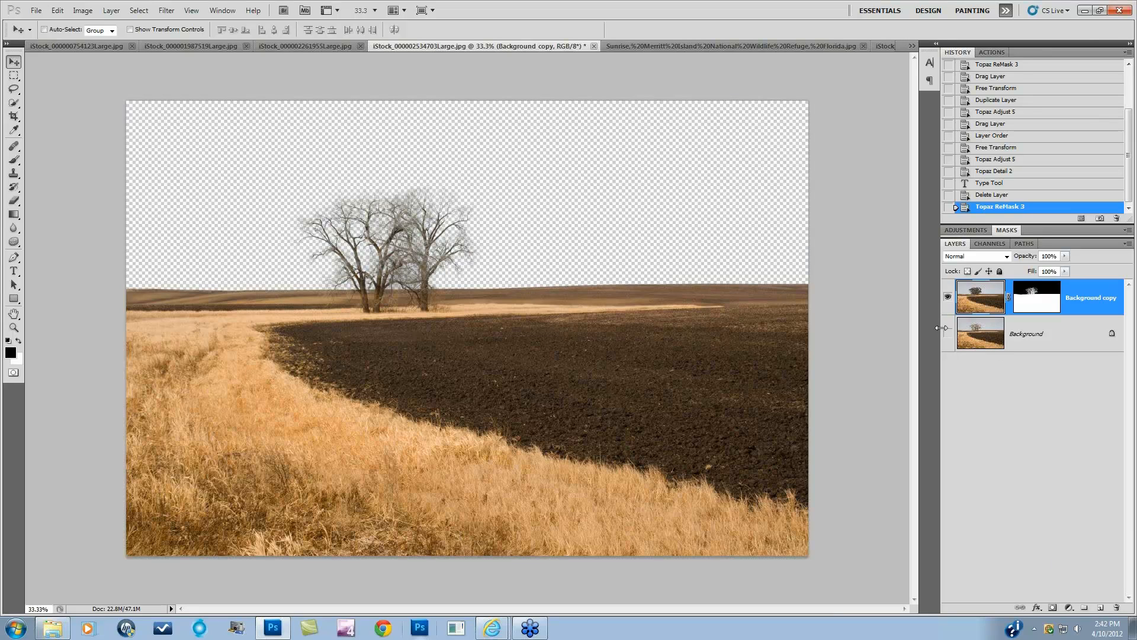
left_click(948, 334)
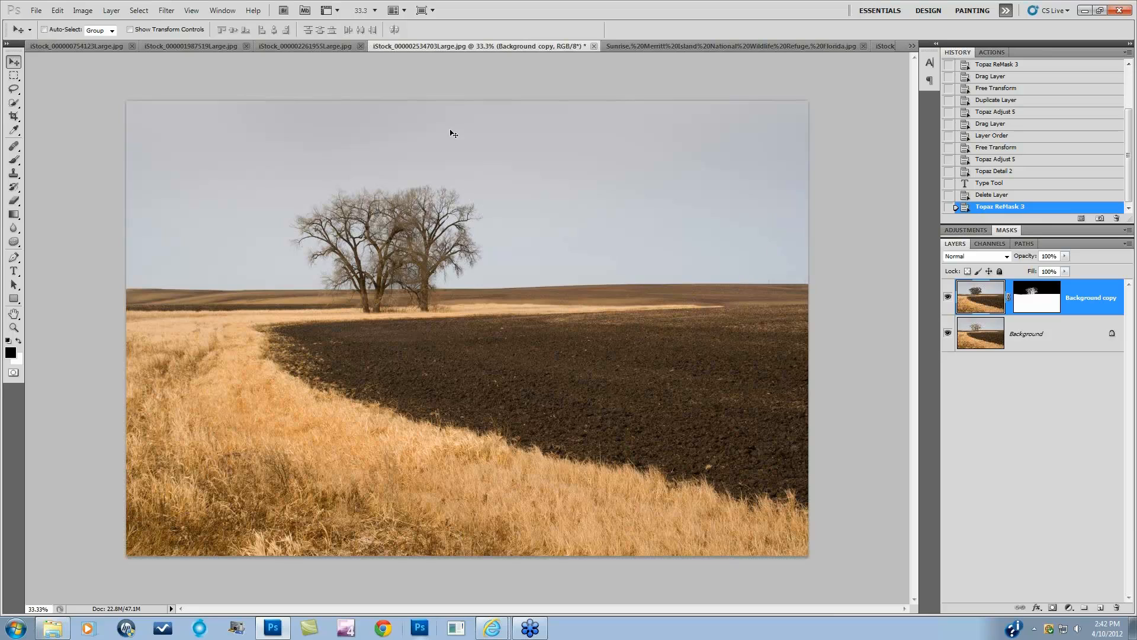
Switch to the mountain valley river photo and open its Background layer in Topaz ReMask 3
left_click(674, 47)
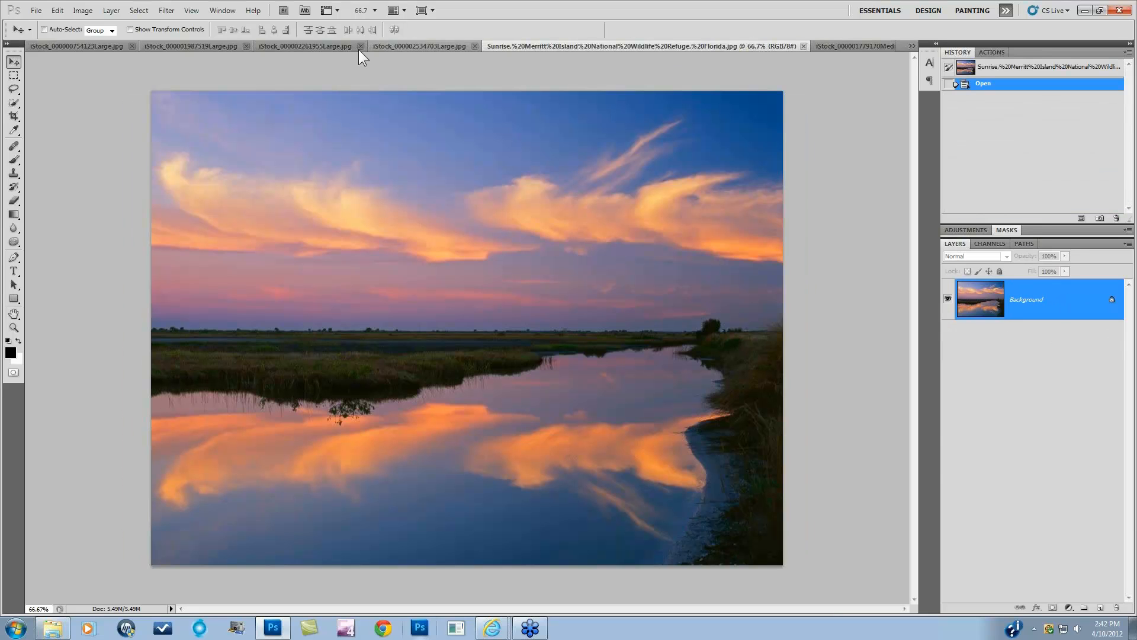
left_click(326, 47)
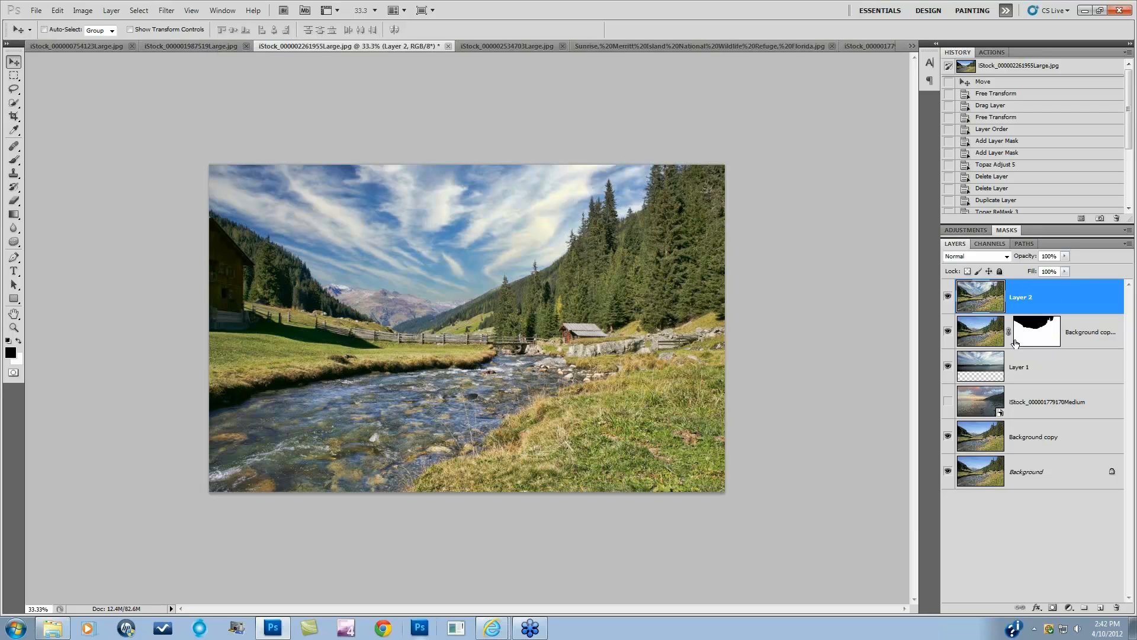
left_click(1024, 488)
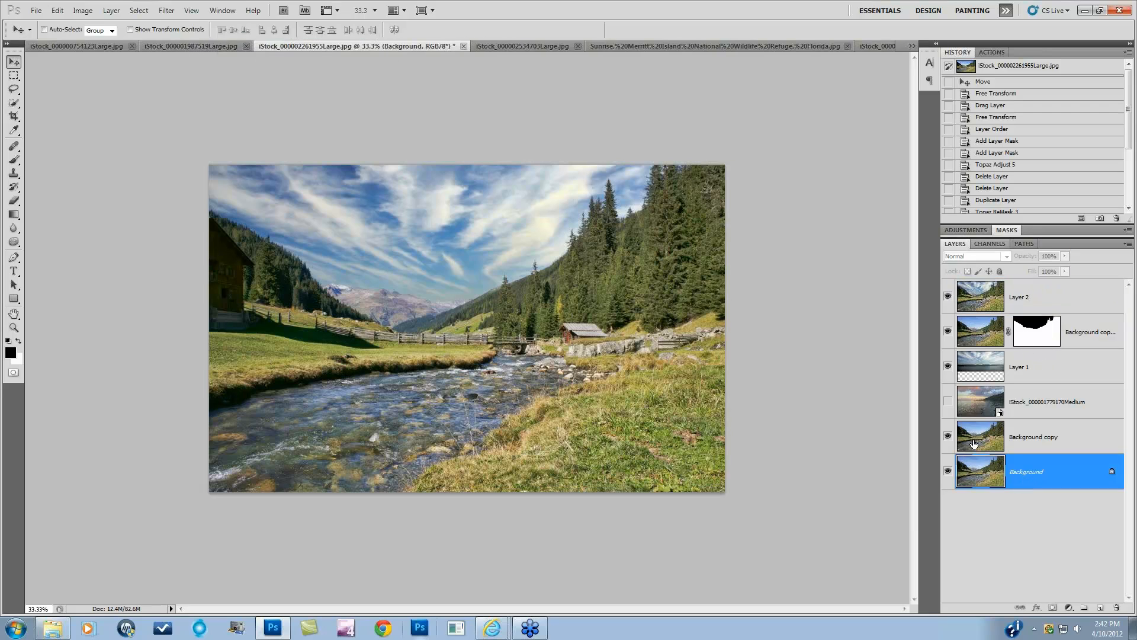
left_click(167, 10)
mouse_move(208, 270)
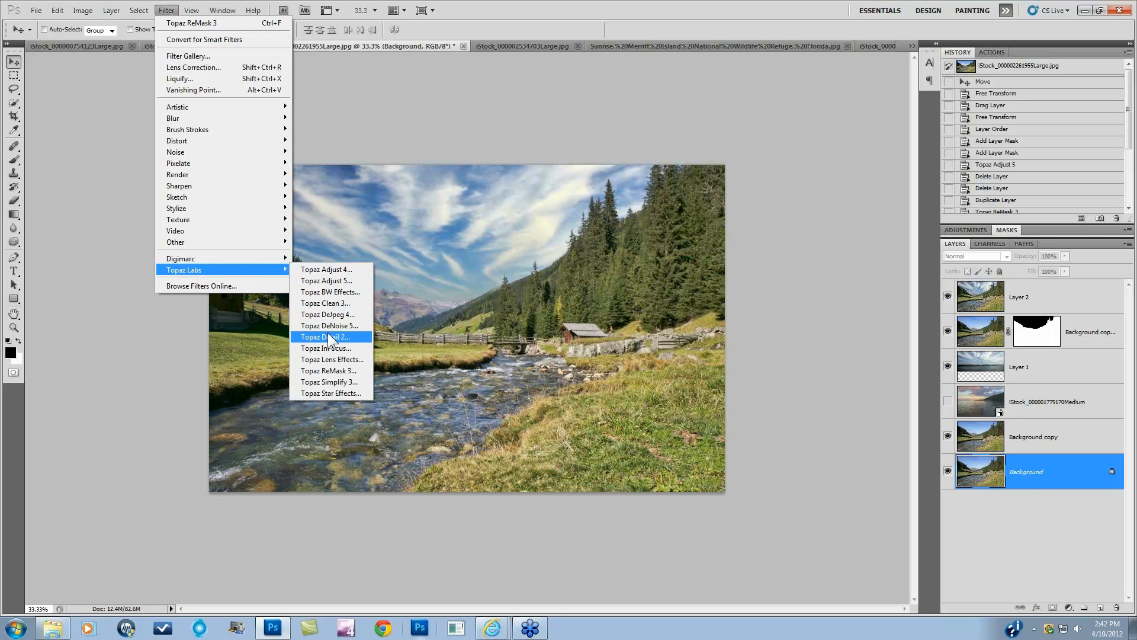
left_click(329, 371)
Brush the compute area along the valley skyline, fill the sky as cut, and compute the mask
mouse_move(244, 135)
left_mouse_down()
mouse_move(431, 246)
mouse_move(619, 264)
mouse_move(721, 227)
mouse_move(774, 192)
mouse_move(835, 94)
mouse_move(826, 134)
mouse_move(848, 139)
mouse_move(881, 128)
mouse_move(907, 77)
mouse_move(971, 73)
mouse_move(963, 63)
mouse_move(876, 114)
mouse_move(854, 144)
left_mouse_up()
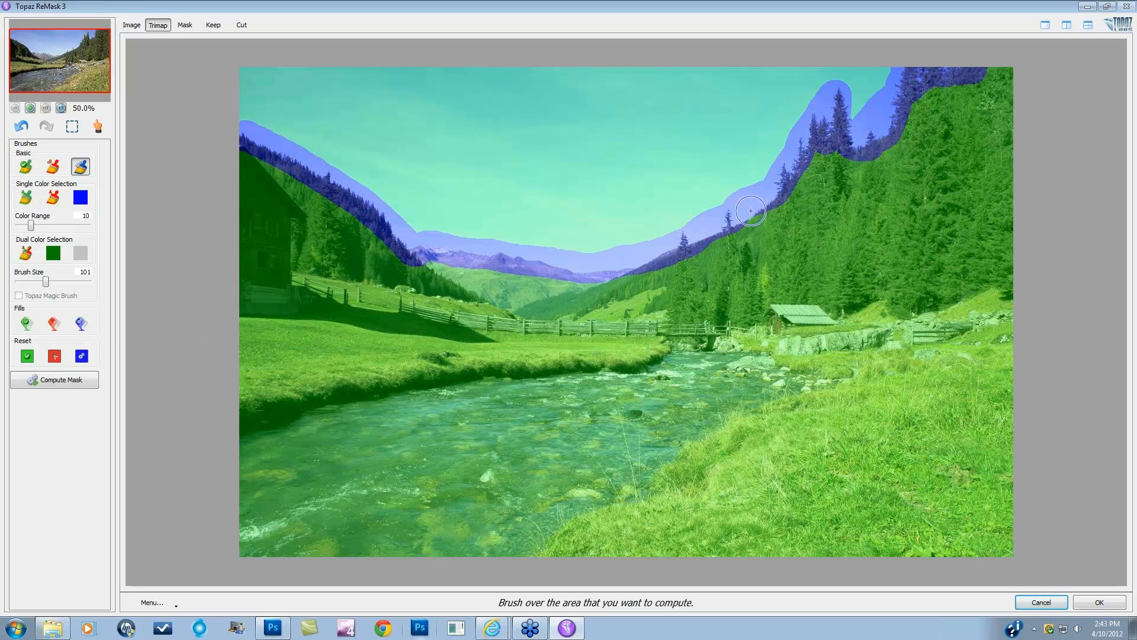
left_click(54, 323)
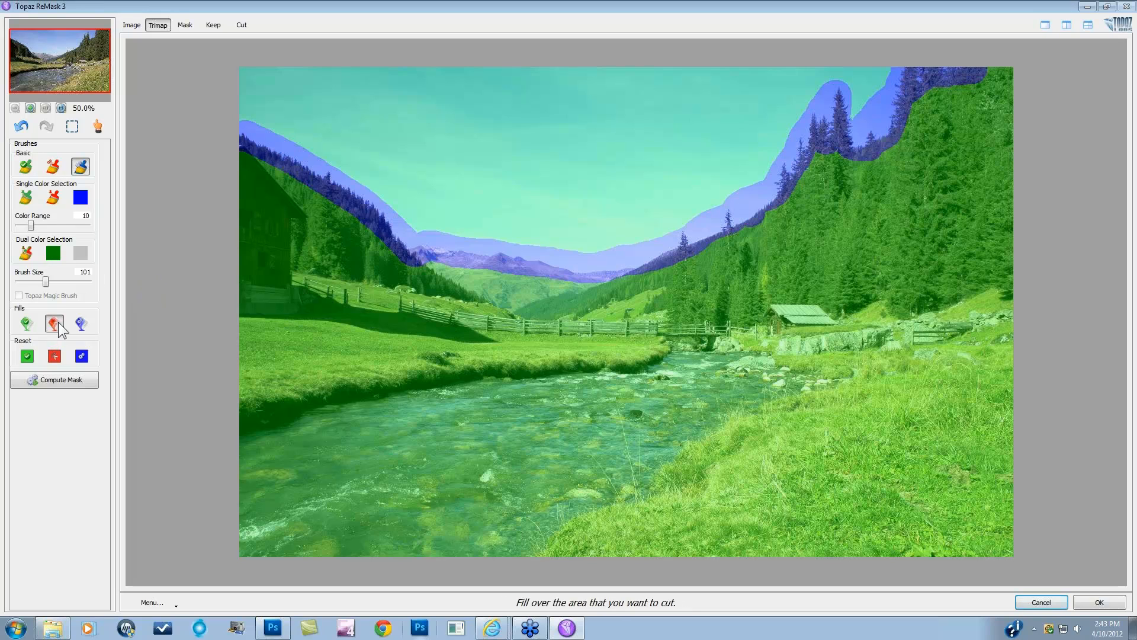
left_click(566, 142)
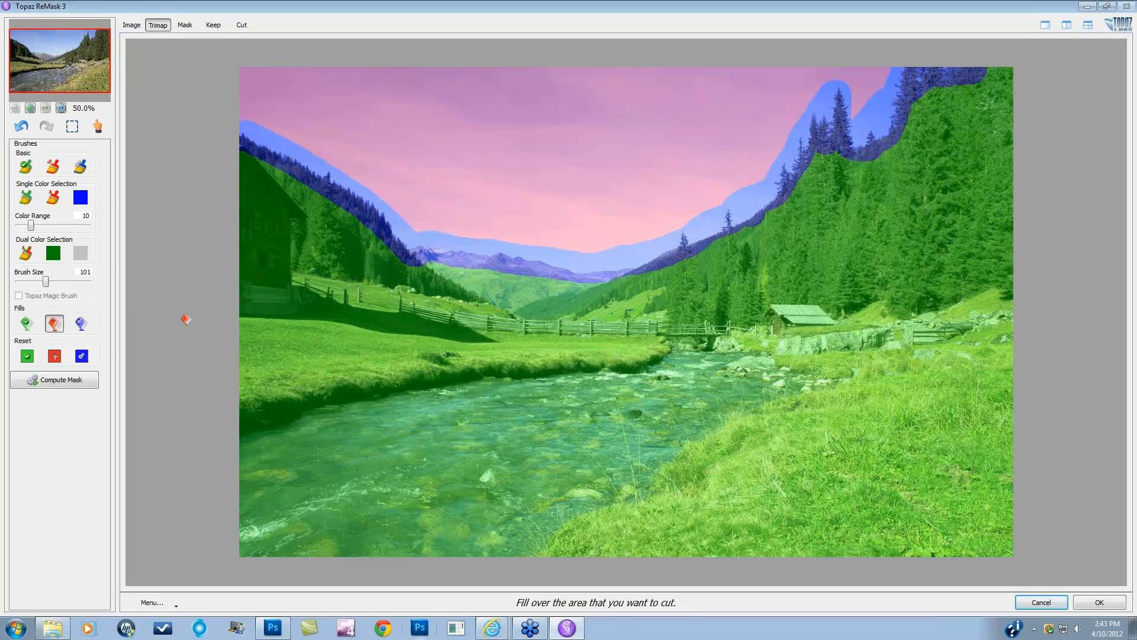
left_click(78, 380)
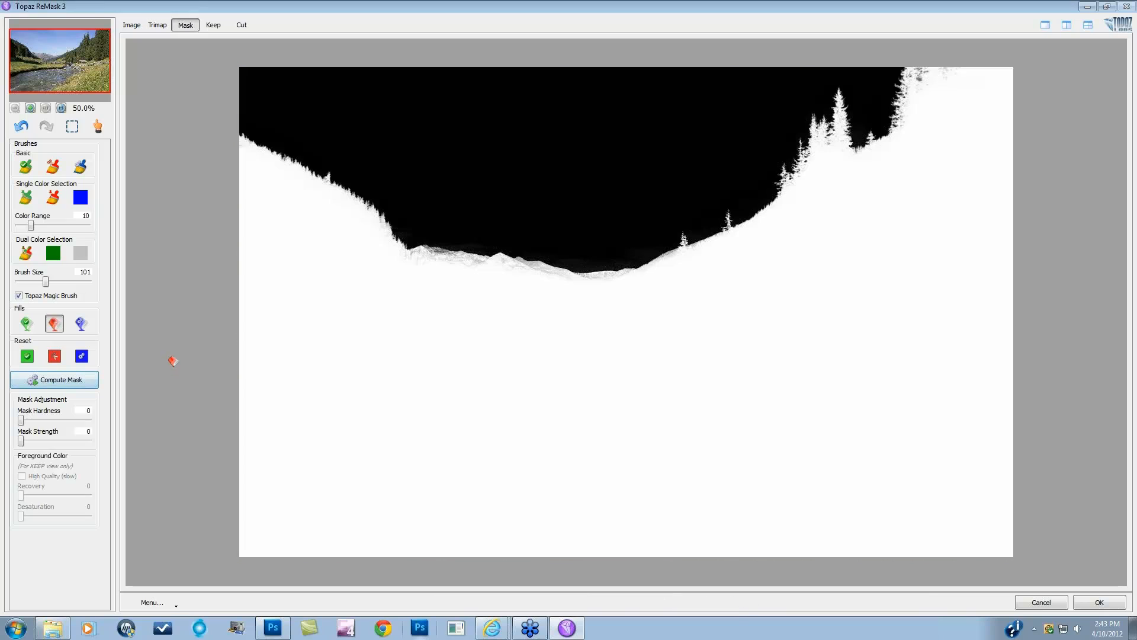
Clean up the distant mountains in the mask with the basic keep brush
left_click(26, 323)
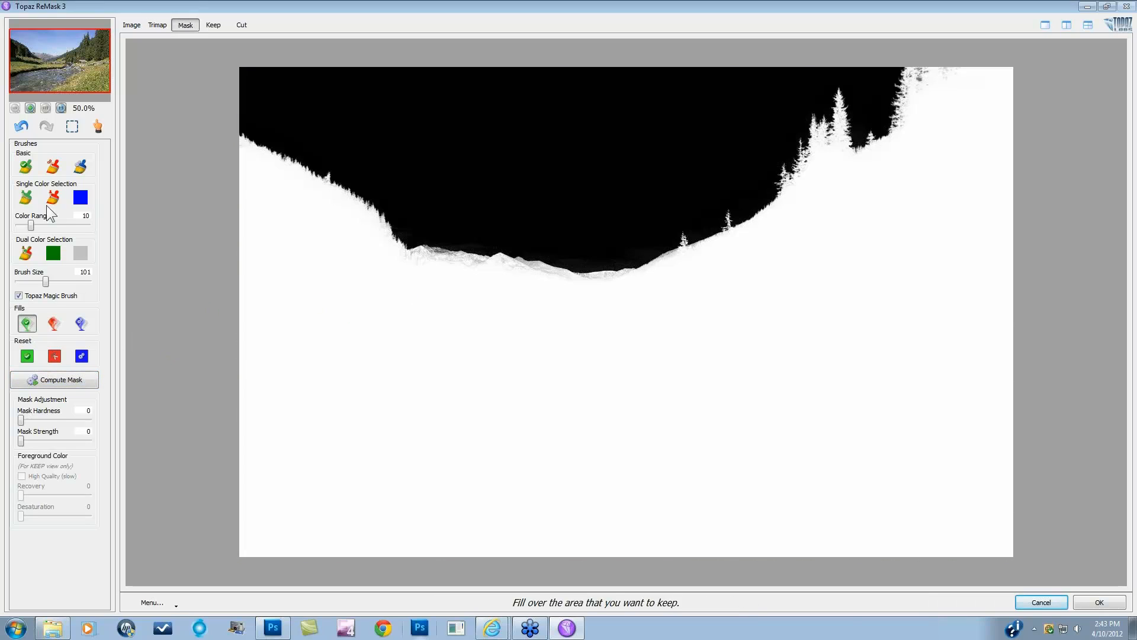
left_click(26, 166)
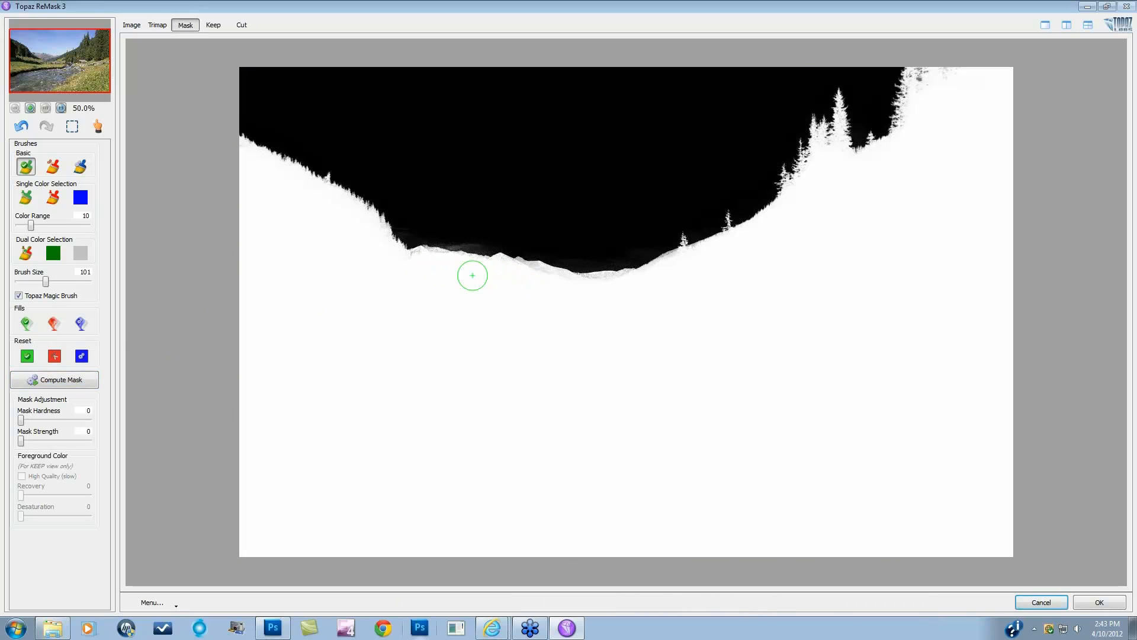
left_click_drag(426, 267, 610, 292)
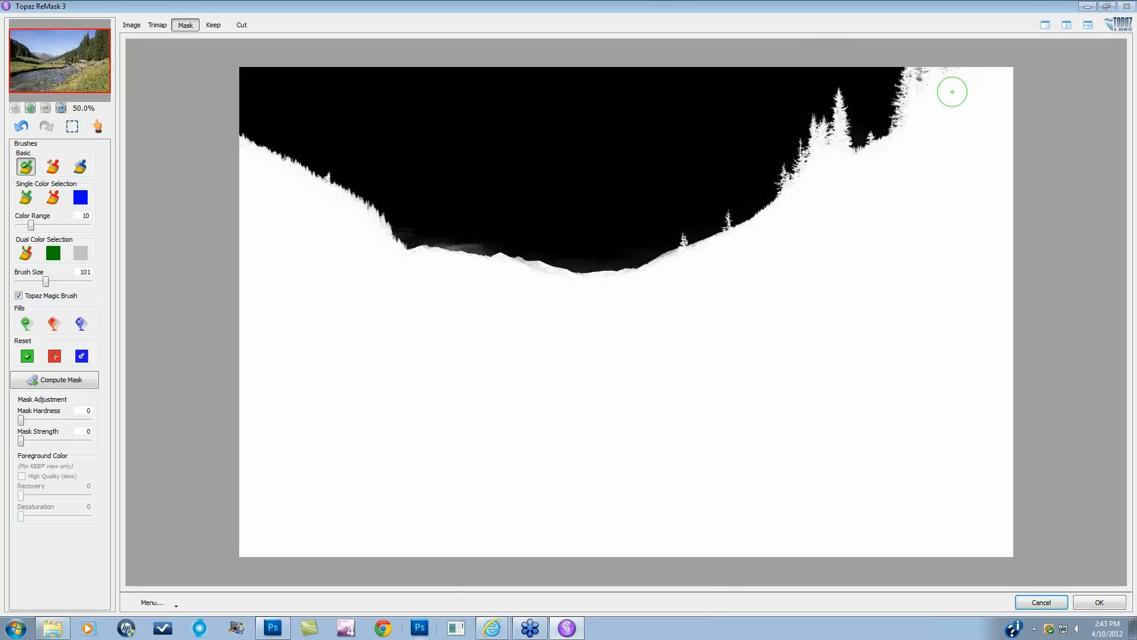
Show the trimap beside the kept result and brush away the leftover sky above the distant mountains as cut
left_click(1067, 26)
left_click(157, 25)
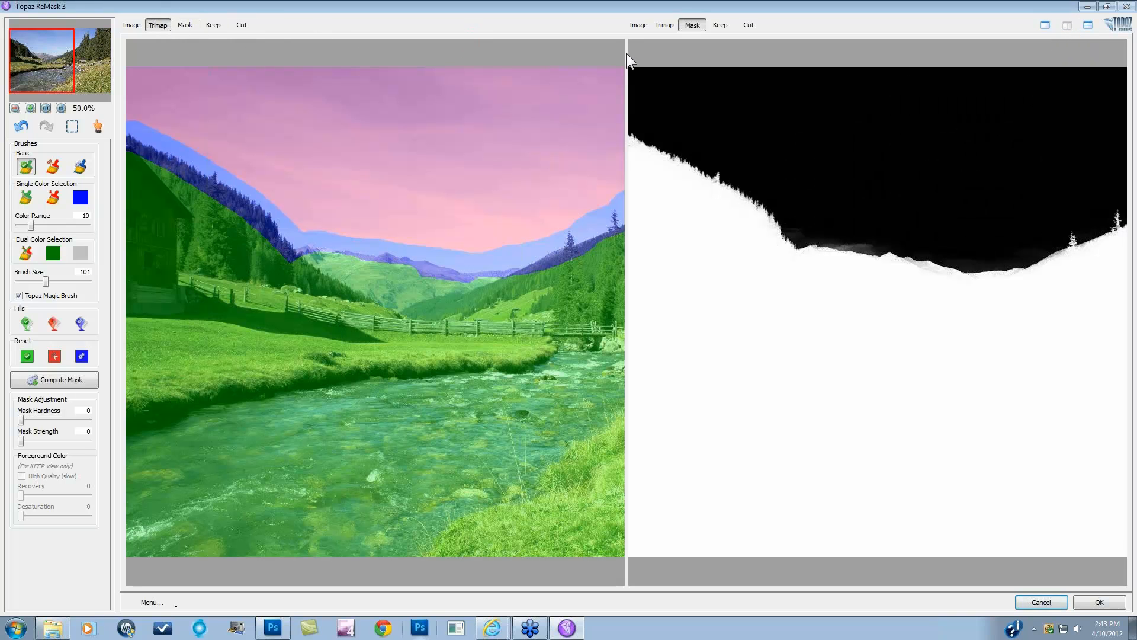
left_click(719, 26)
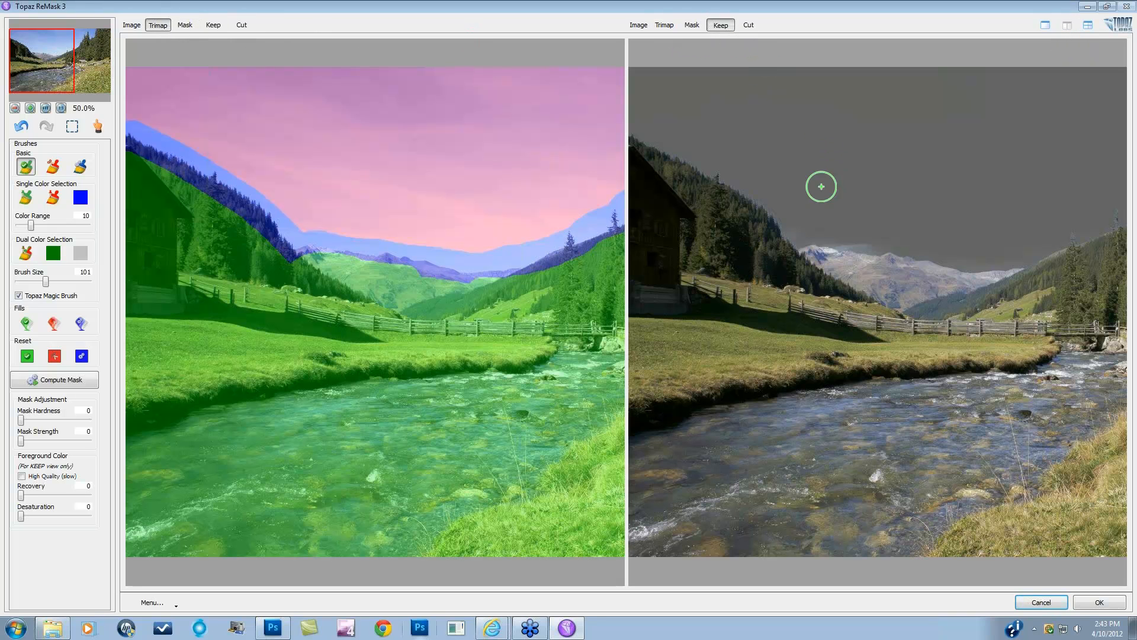
left_click(51, 167)
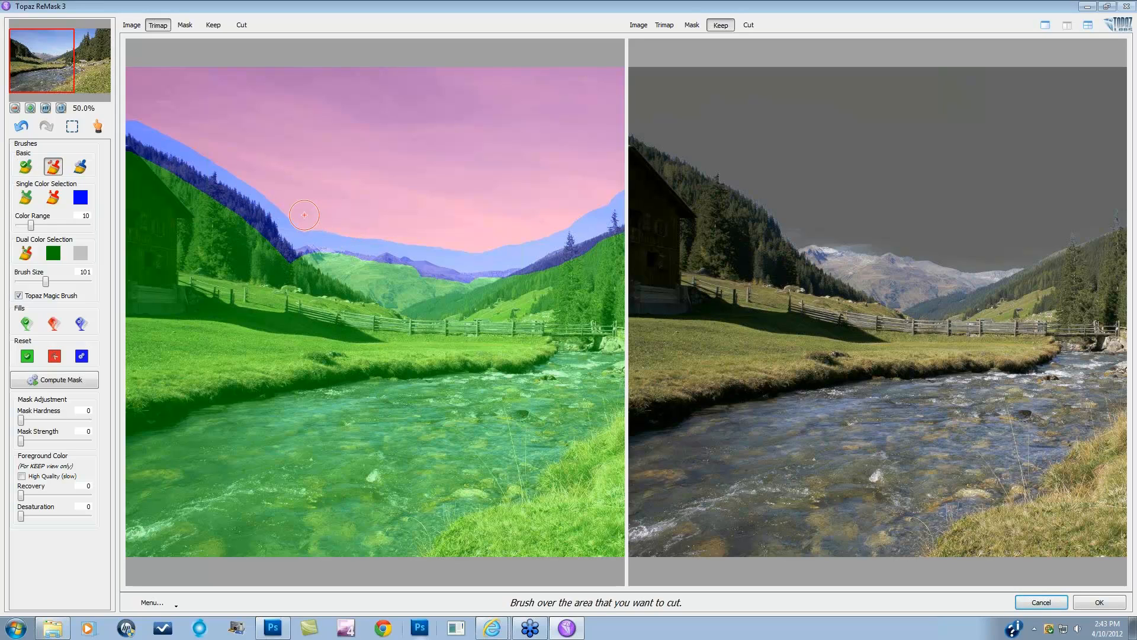
left_click_drag(342, 230, 363, 234)
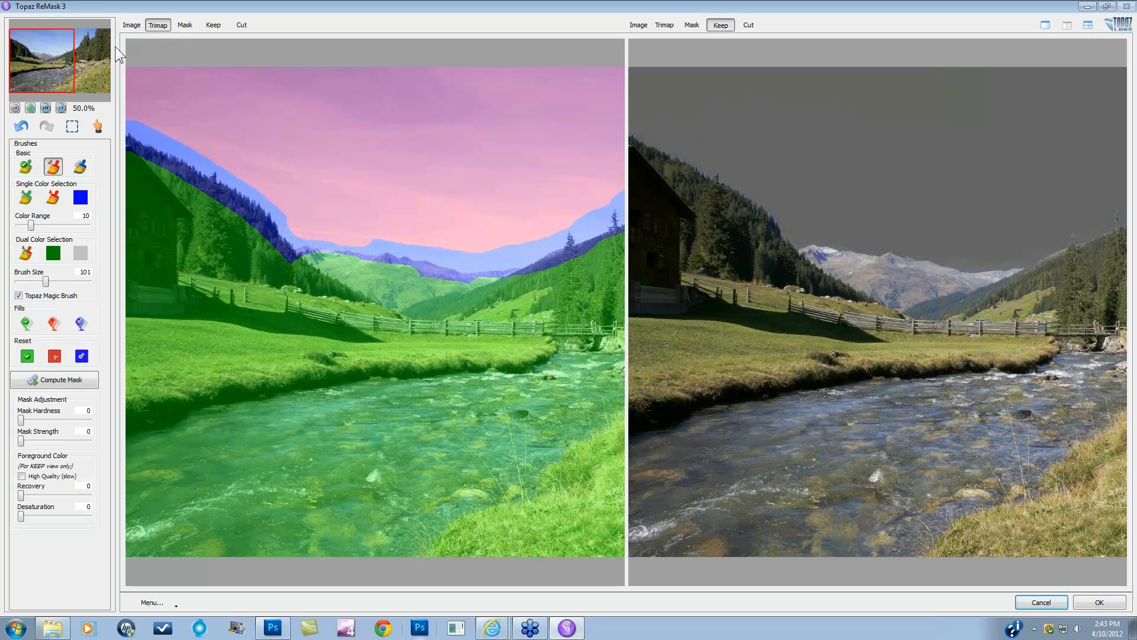
Sample the blue sky beside the barn's tree ridge and brush it out with the single-color cut brush at color range 10
left_click(29, 108)
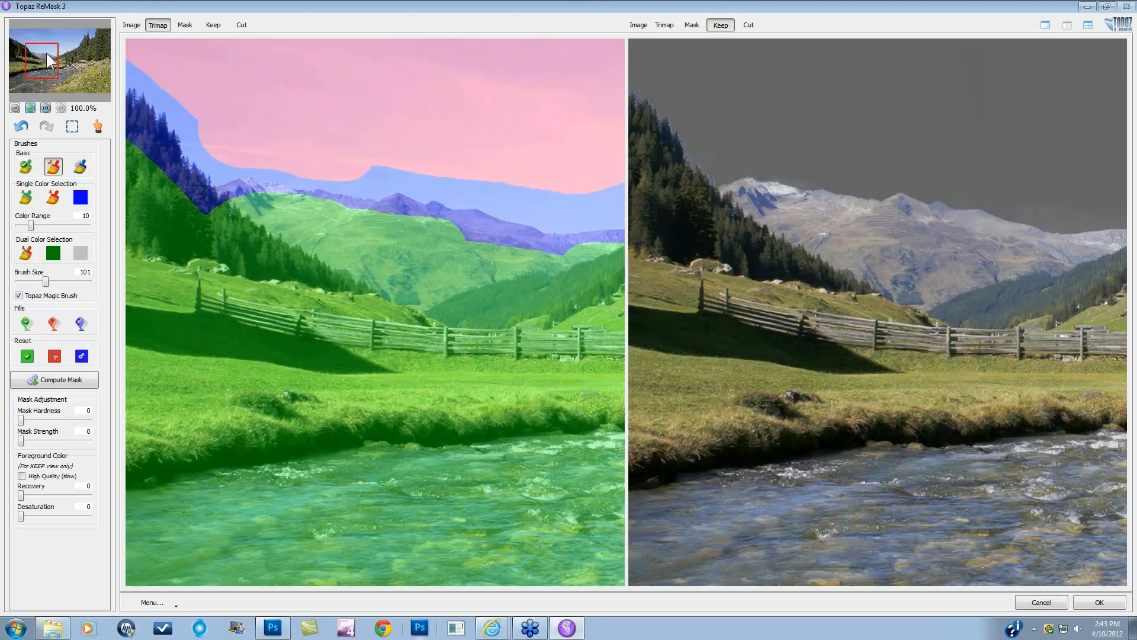
left_click_drag(46, 53, 11, 43)
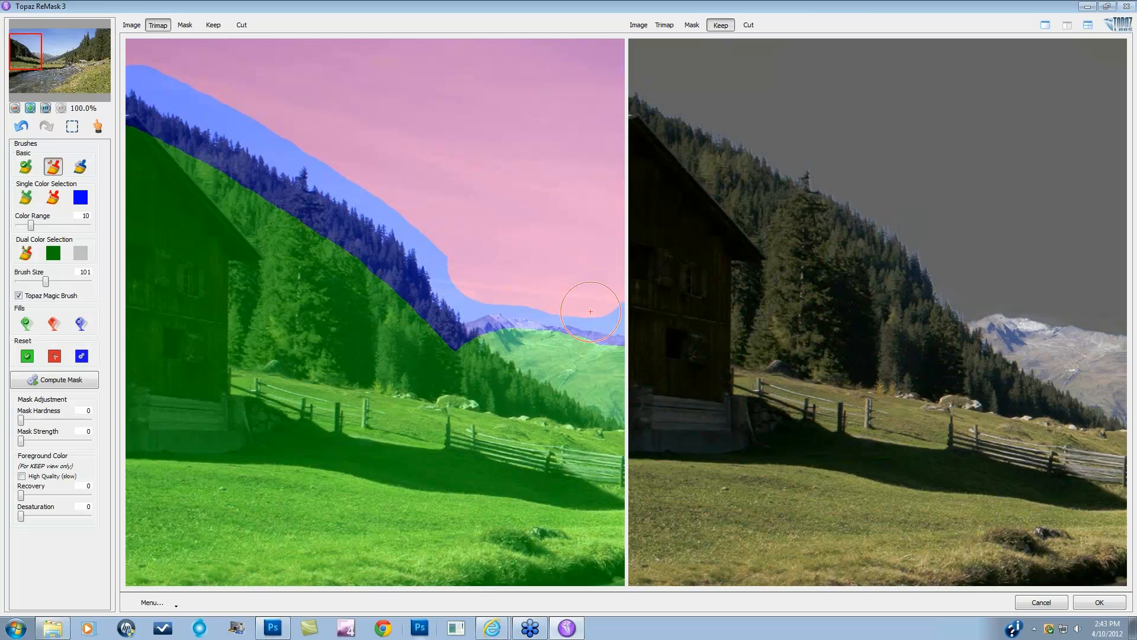
left_click(54, 200)
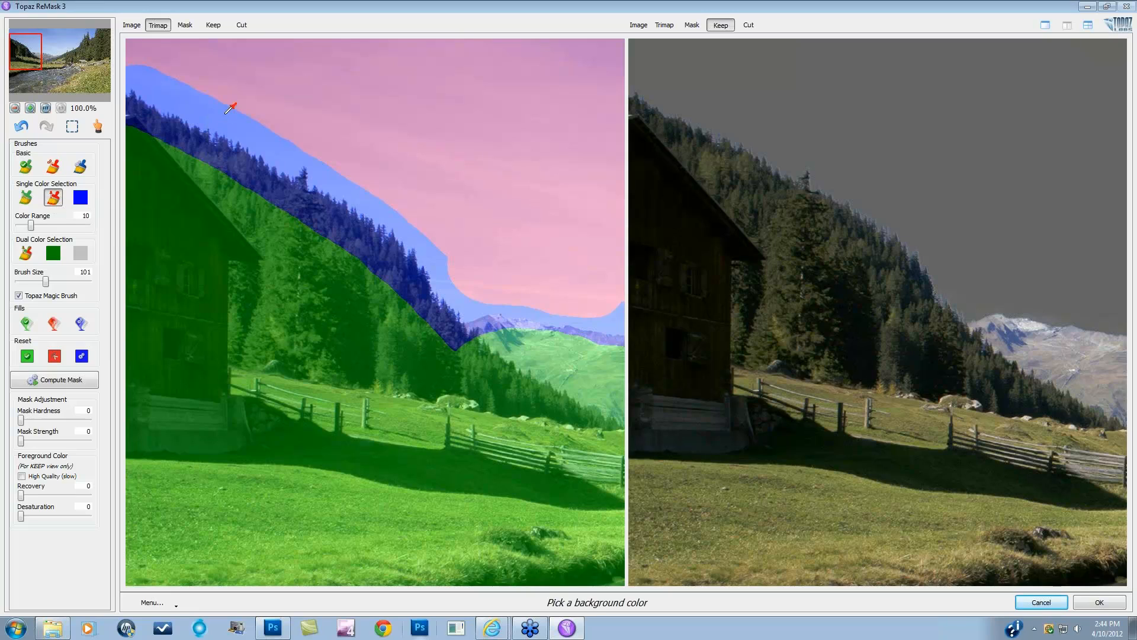
left_click(192, 120)
left_click(147, 89)
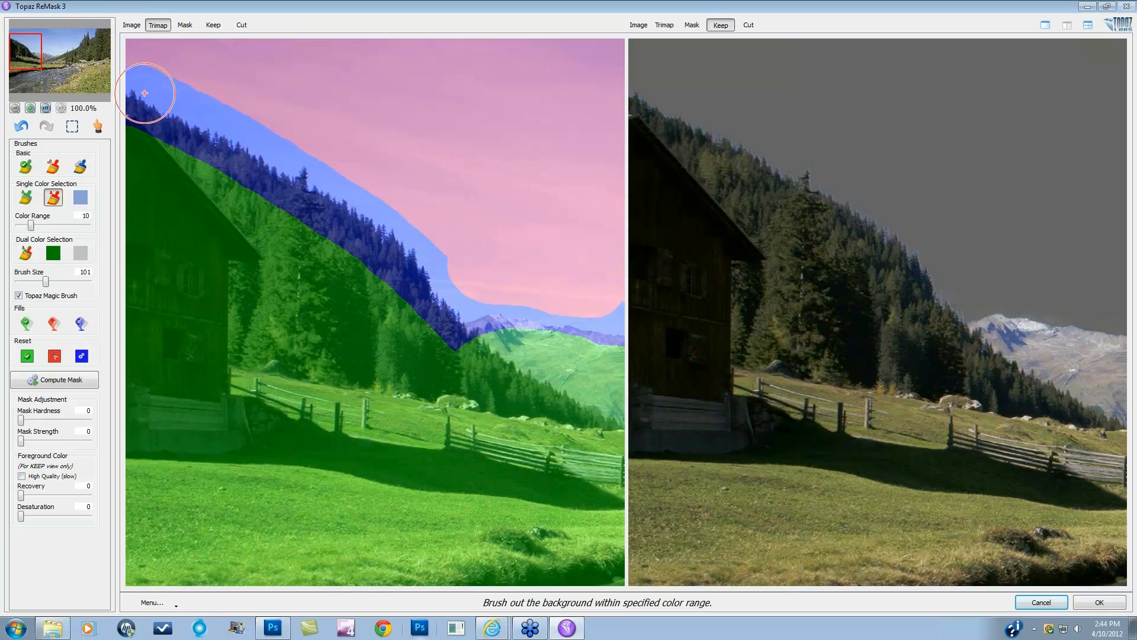
left_click_drag(147, 89, 337, 199)
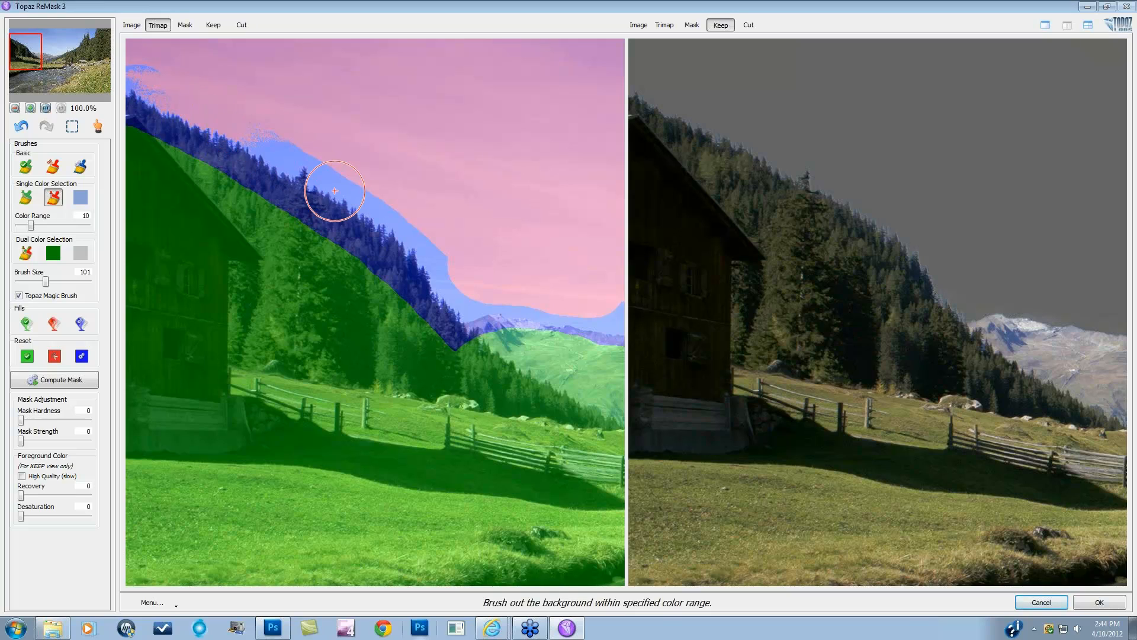
Undo the single-color brushing along the tree ridge
key("alt")
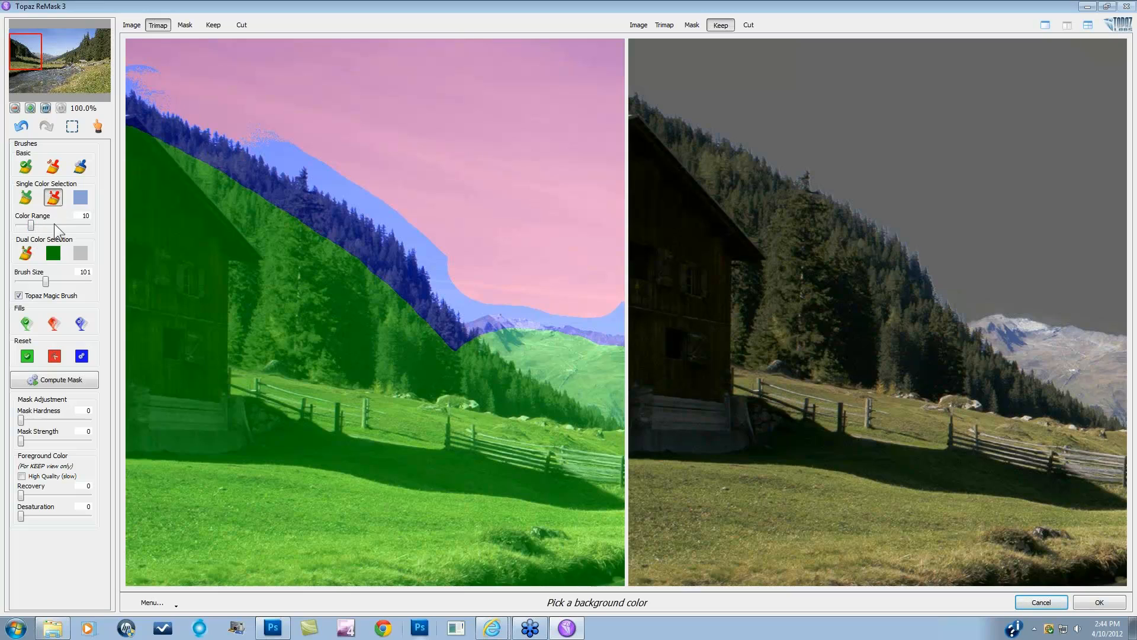
left_click(77, 197)
key("ctrl+z")
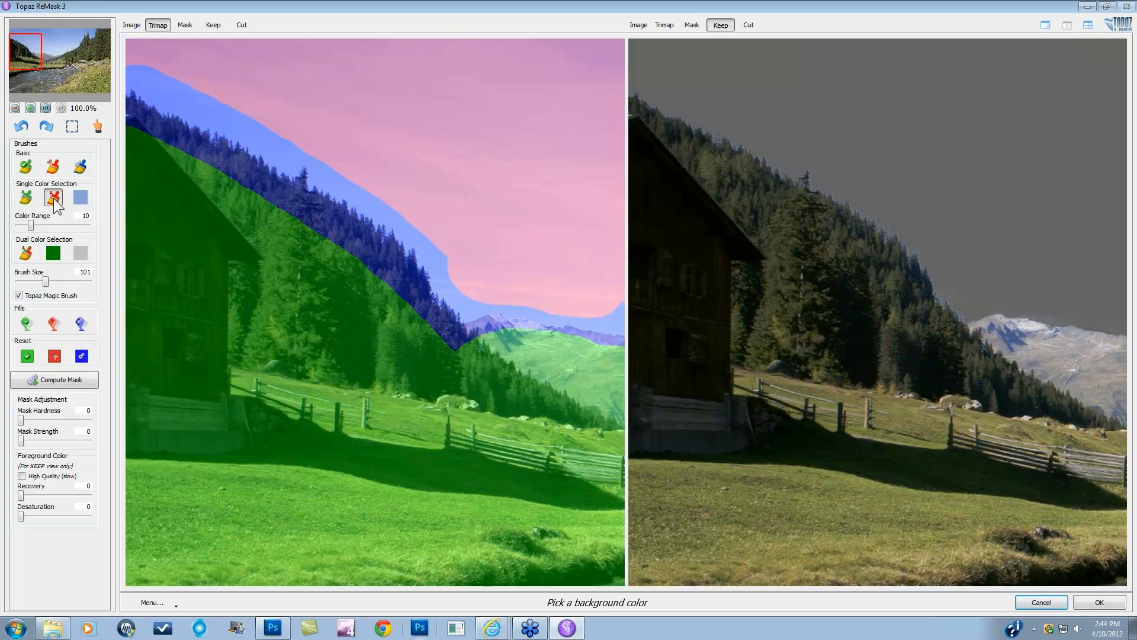
Resample the sky color, set the color range to 50, brush out the sky along the ridge, and cancel ReMask
left_click(162, 110)
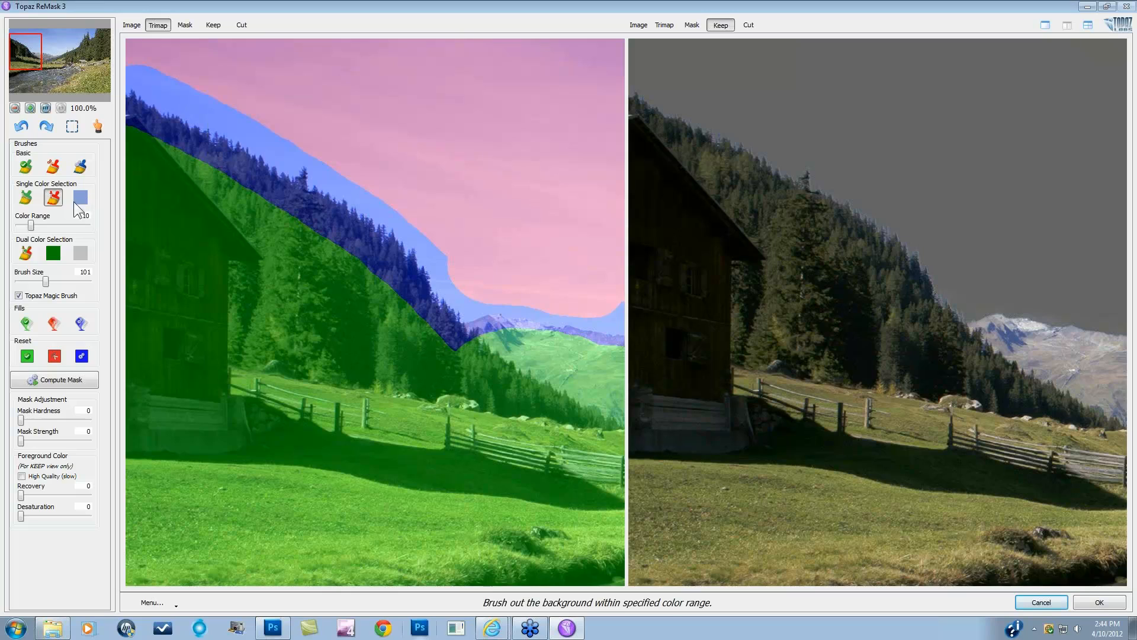
left_click_drag(31, 228, 34, 229)
mouse_move(135, 89)
left_mouse_down()
mouse_move(268, 144)
mouse_move(395, 229)
mouse_move(447, 282)
mouse_move(298, 164)
mouse_move(139, 88)
left_mouse_up()
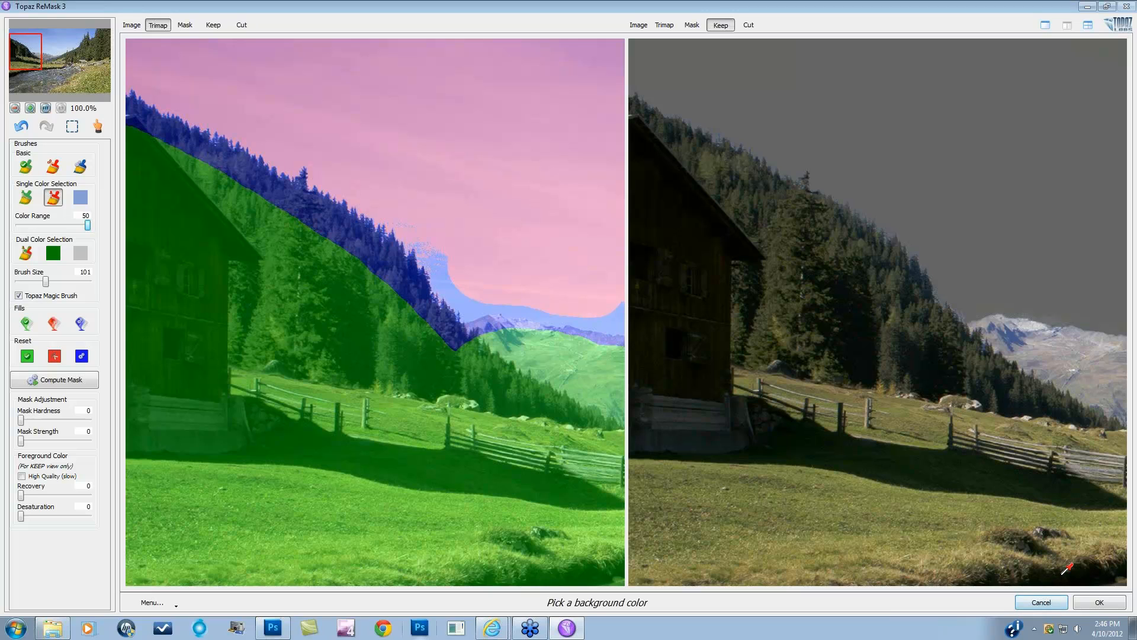
left_click(1037, 603)
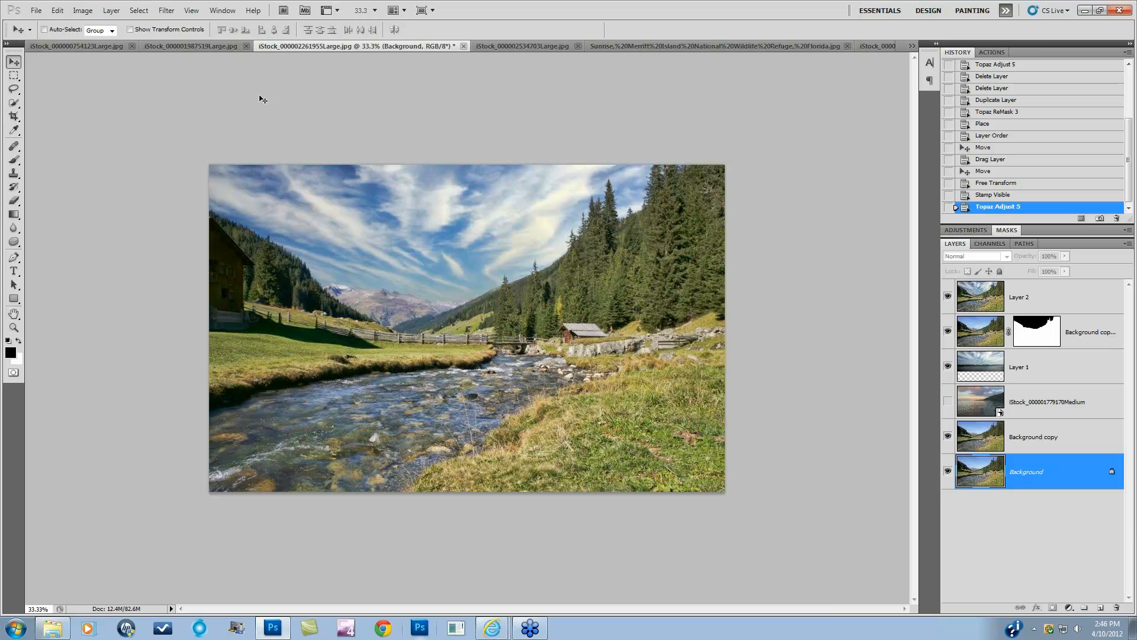
left_click(181, 46)
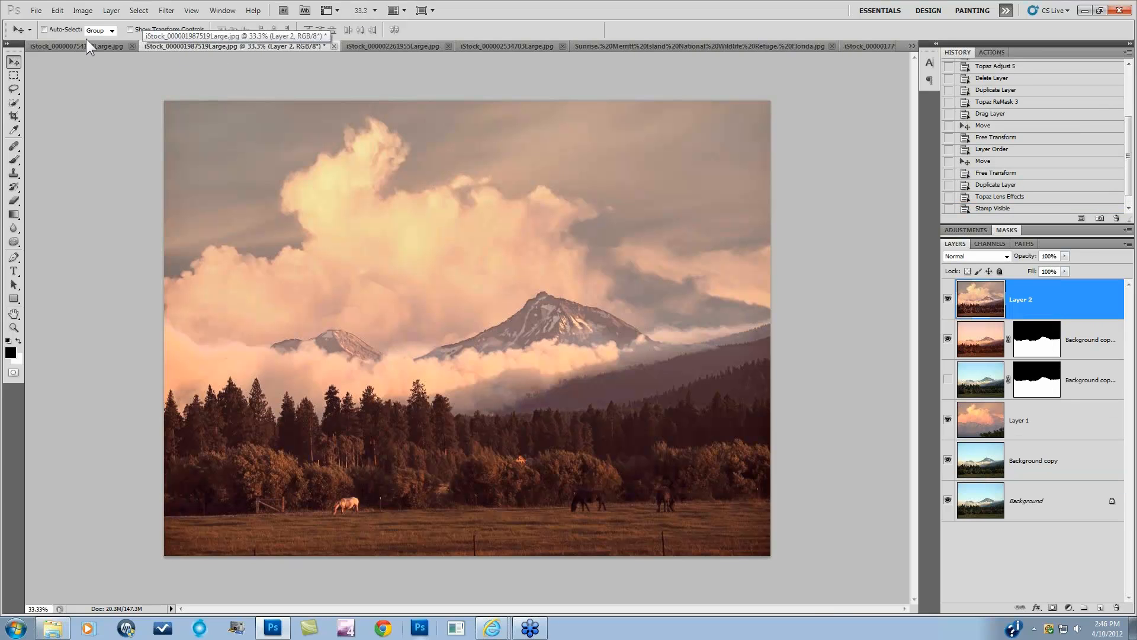
left_click(87, 46)
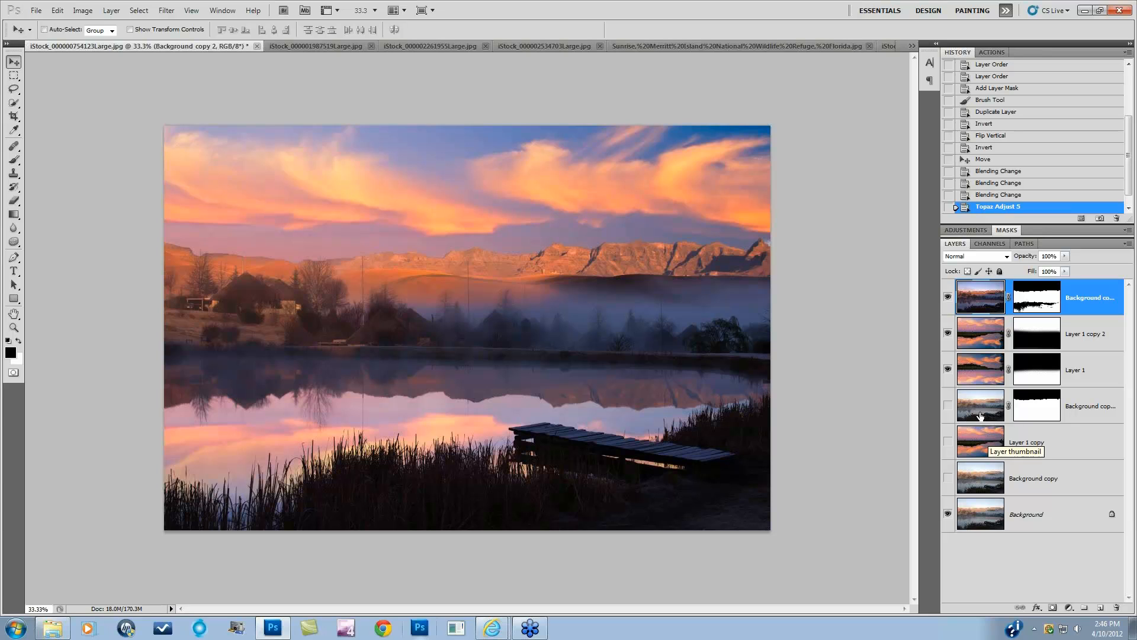
left_click(947, 333)
left_click(947, 368)
left_click(948, 514, "alt")
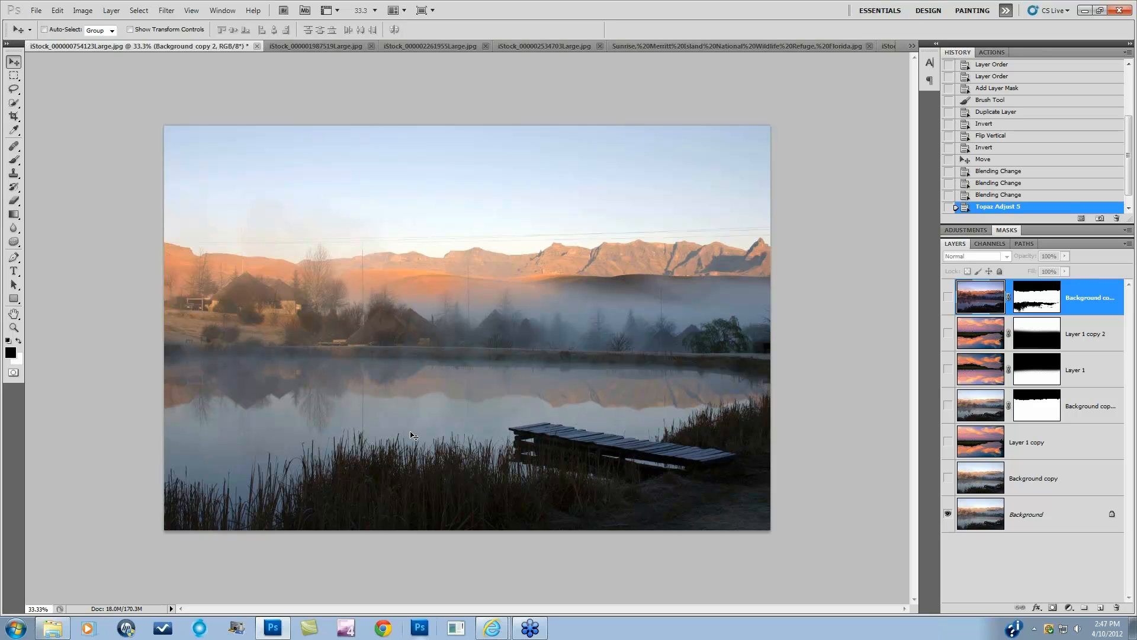
Hide the lake photo's background and show its masked foreground, replacement sky and reflection layers one by one before redisplaying the background
left_click(948, 514)
left_click(948, 297)
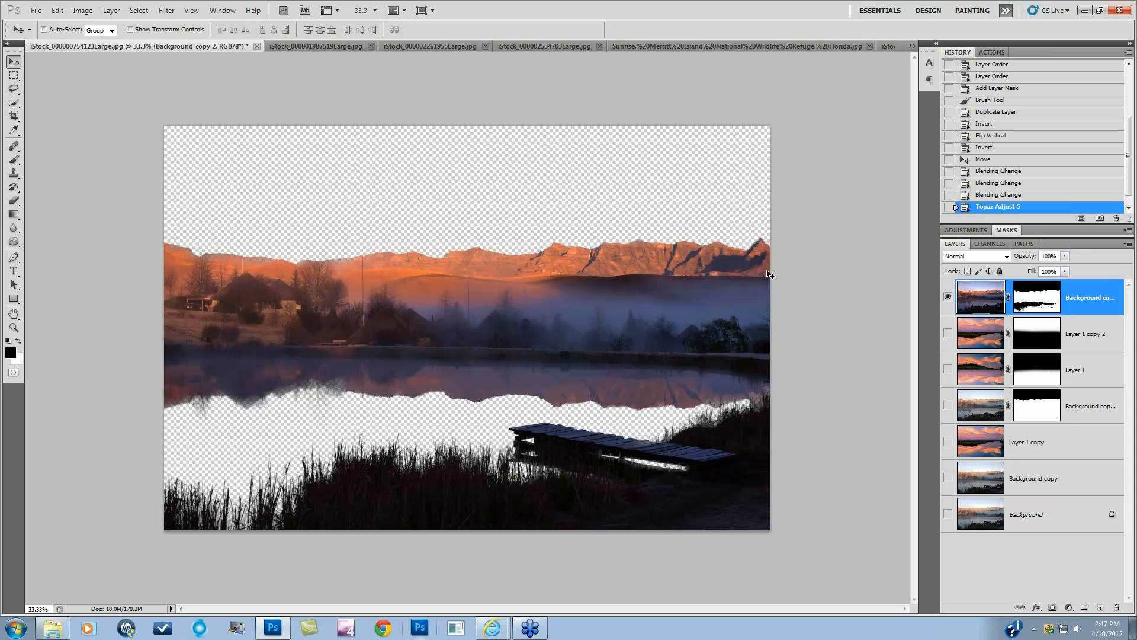
left_click(947, 334)
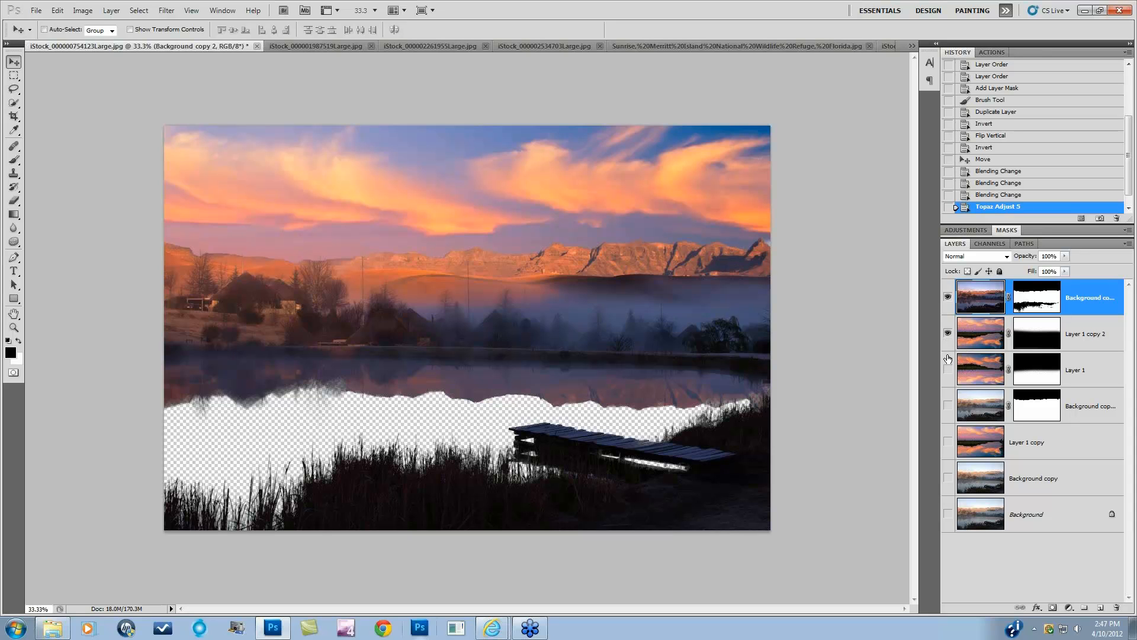
left_click(947, 370)
left_click(948, 514)
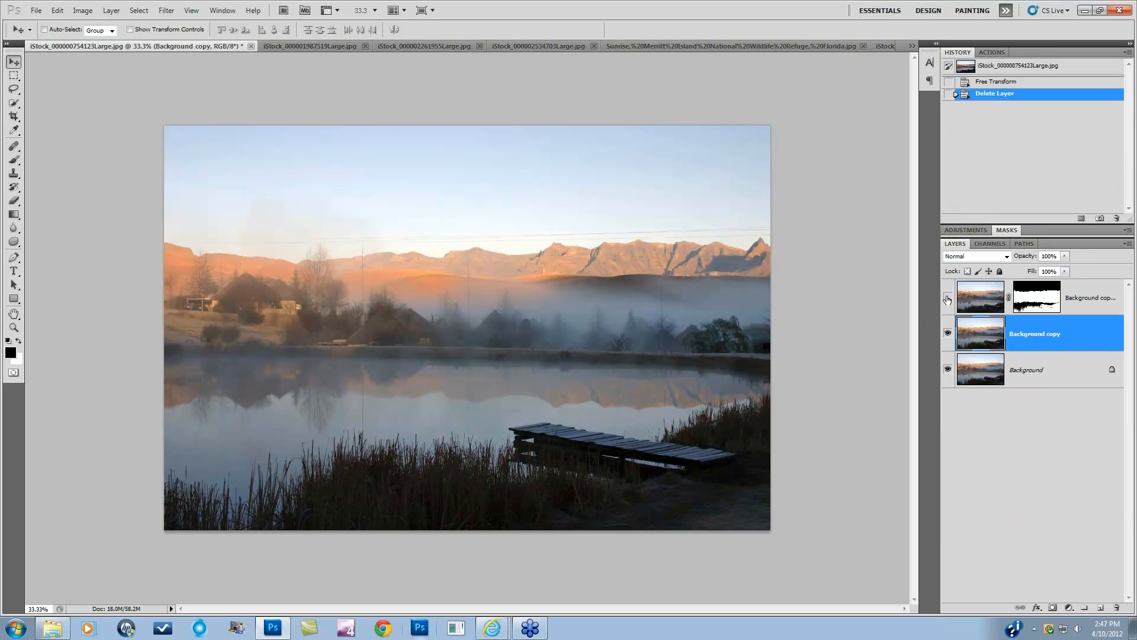
left_click(948, 299)
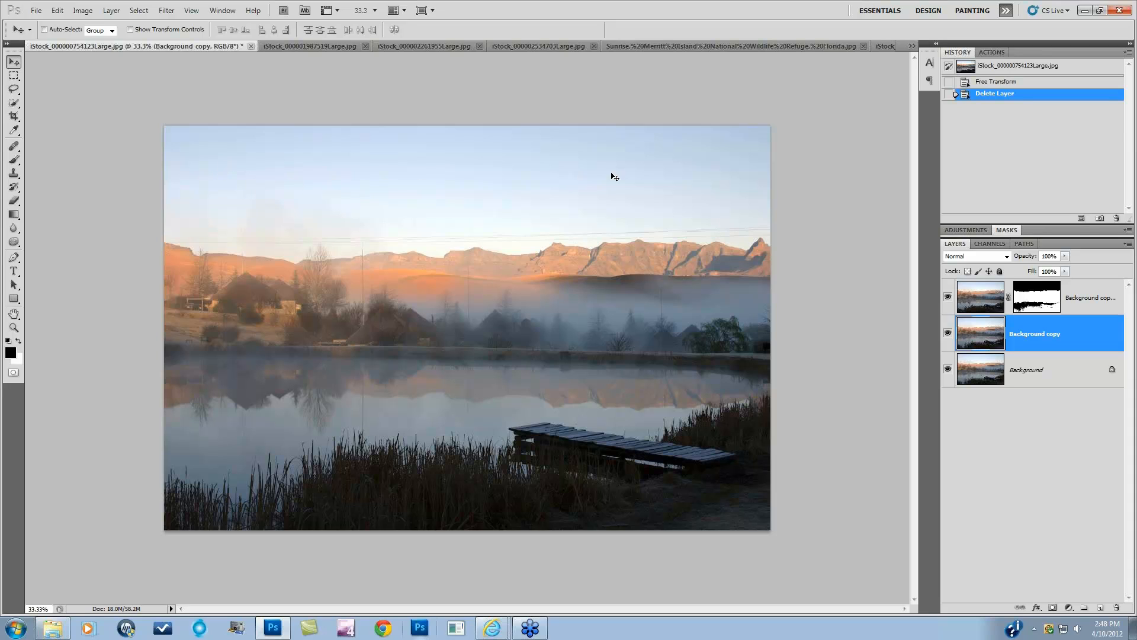
left_click(911, 45)
left_click(675, 206)
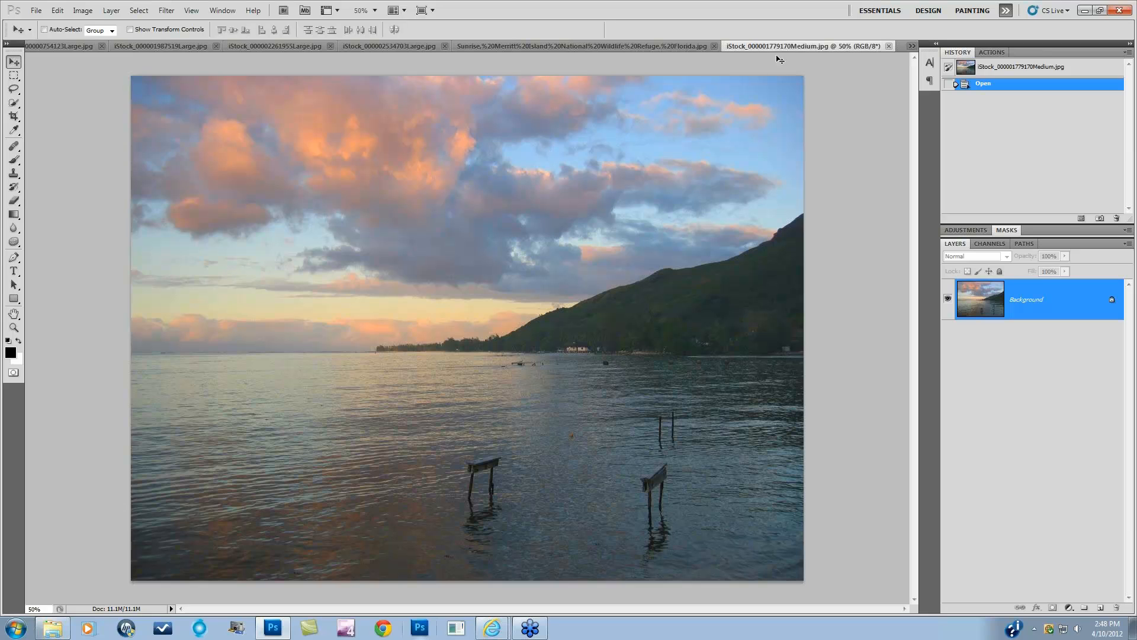
left_click_drag(777, 51, 702, 107)
left_click_drag(678, 294, 458, 291)
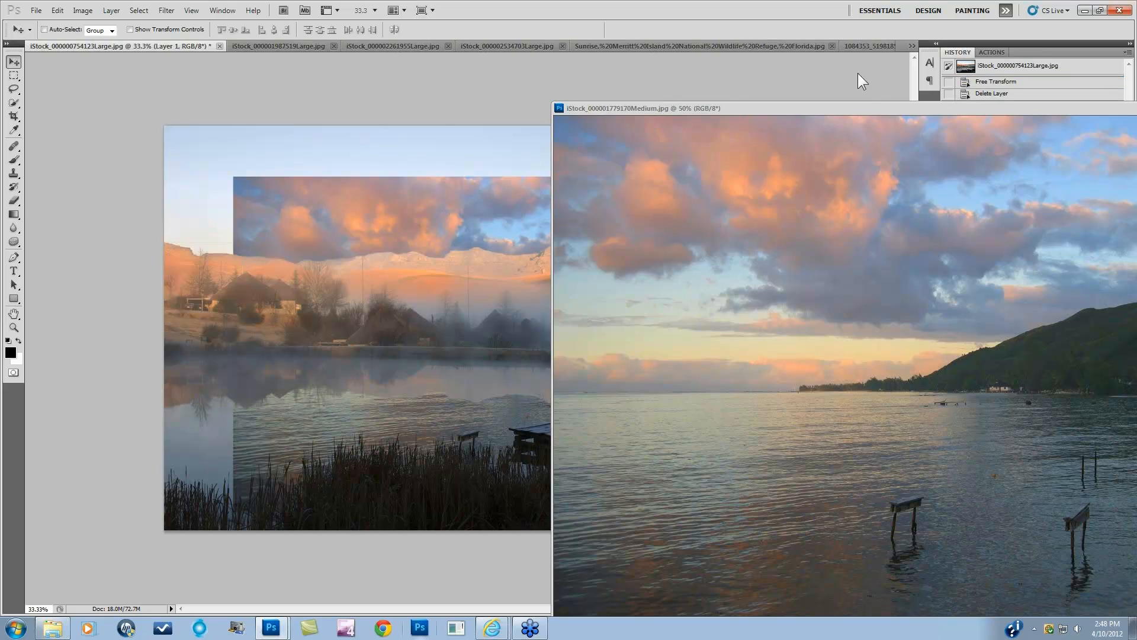
left_click_drag(857, 108, 847, 43)
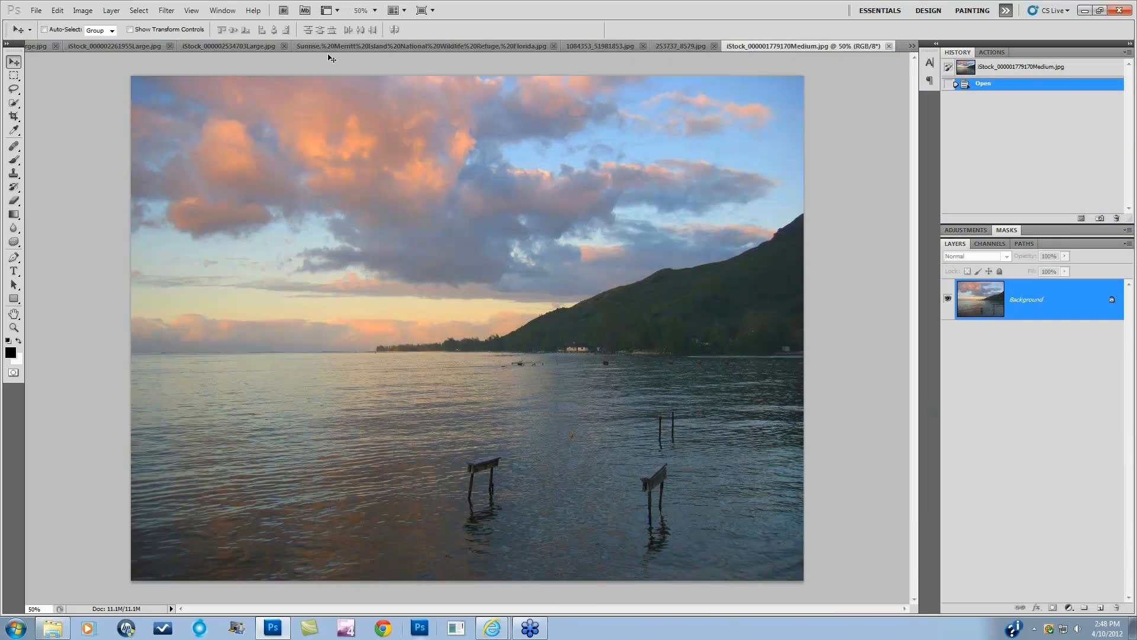
left_click(42, 45)
left_click(912, 46)
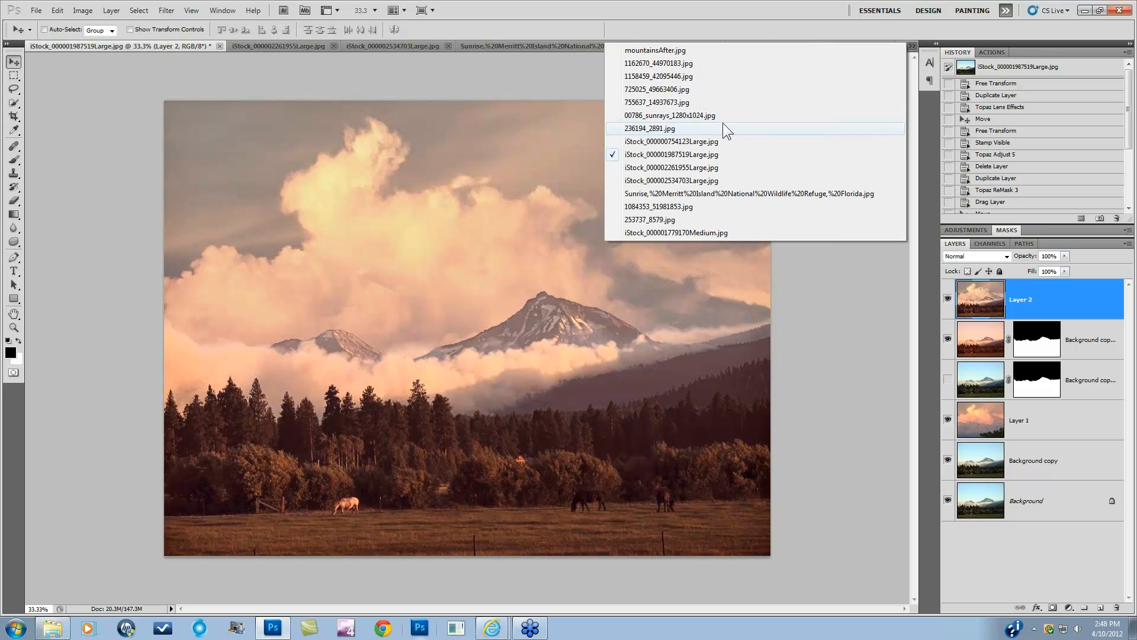
left_click(699, 141)
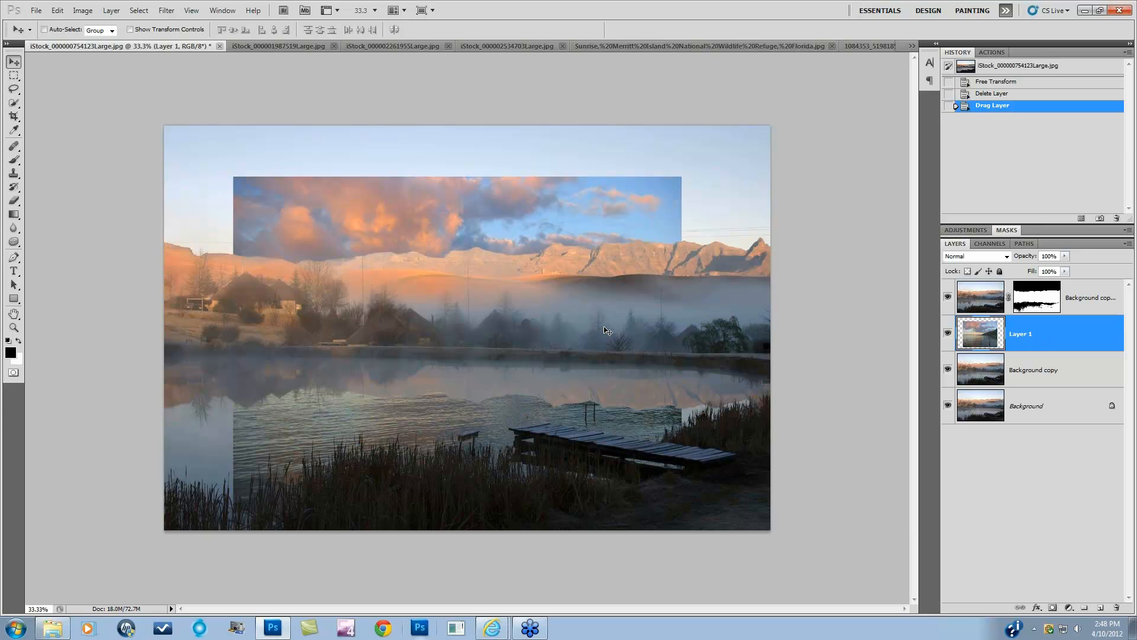
Scale the sunset layer proportionally to about 142% and position it so its clouds fill the sky above the mountains
key("ctrl+t")
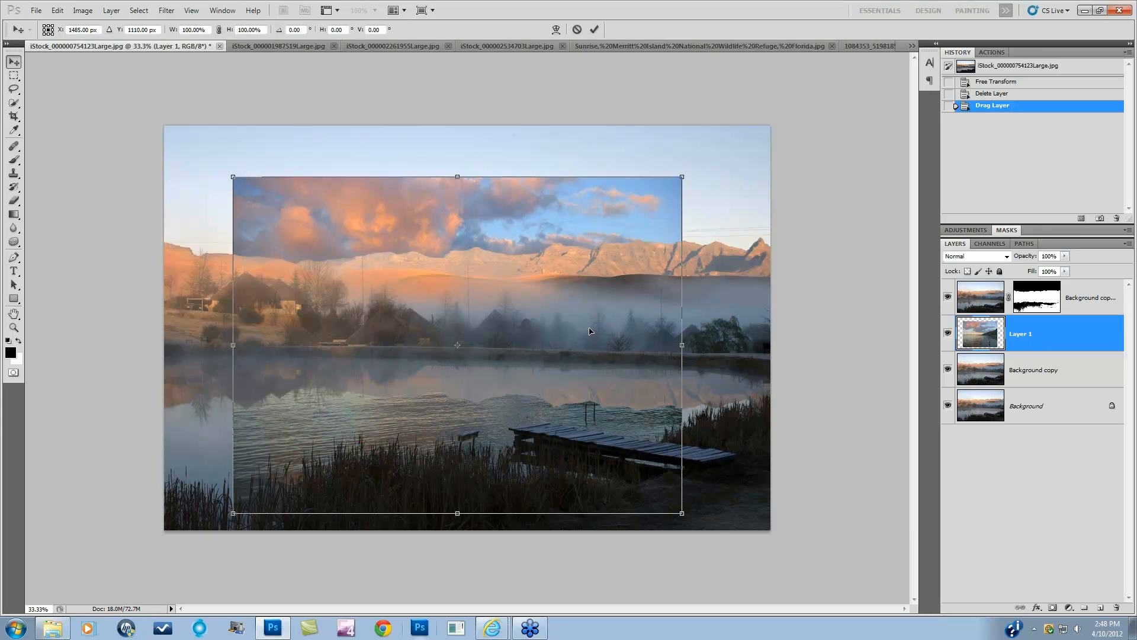
left_click_drag(683, 176, 835, 61)
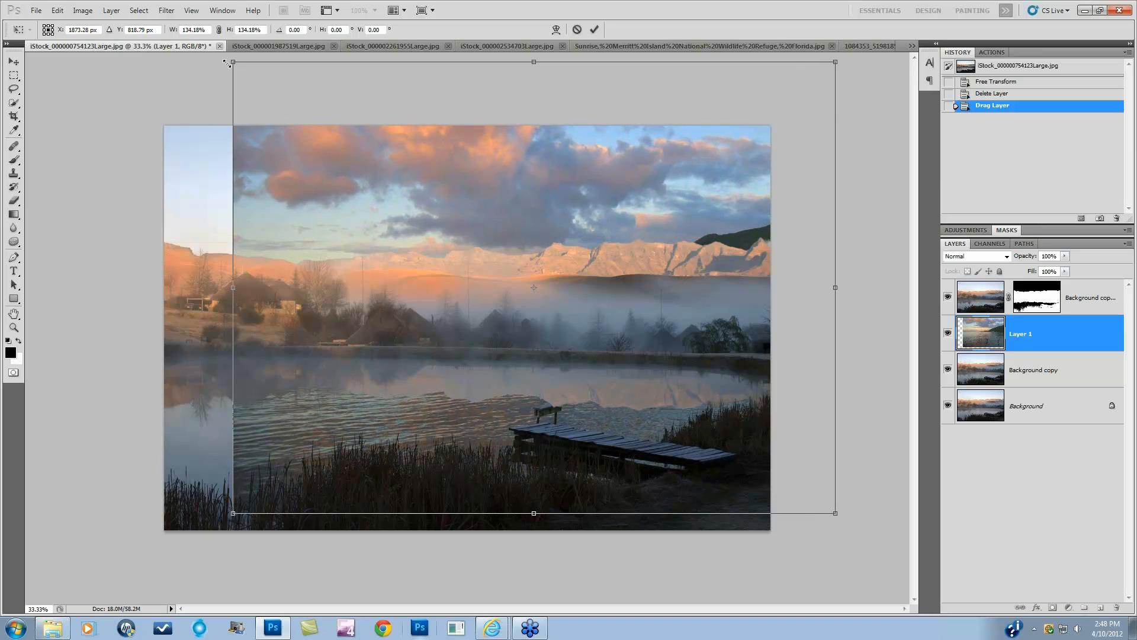
left_click_drag(231, 60, 194, 53)
left_click_drag(405, 205, 355, 248)
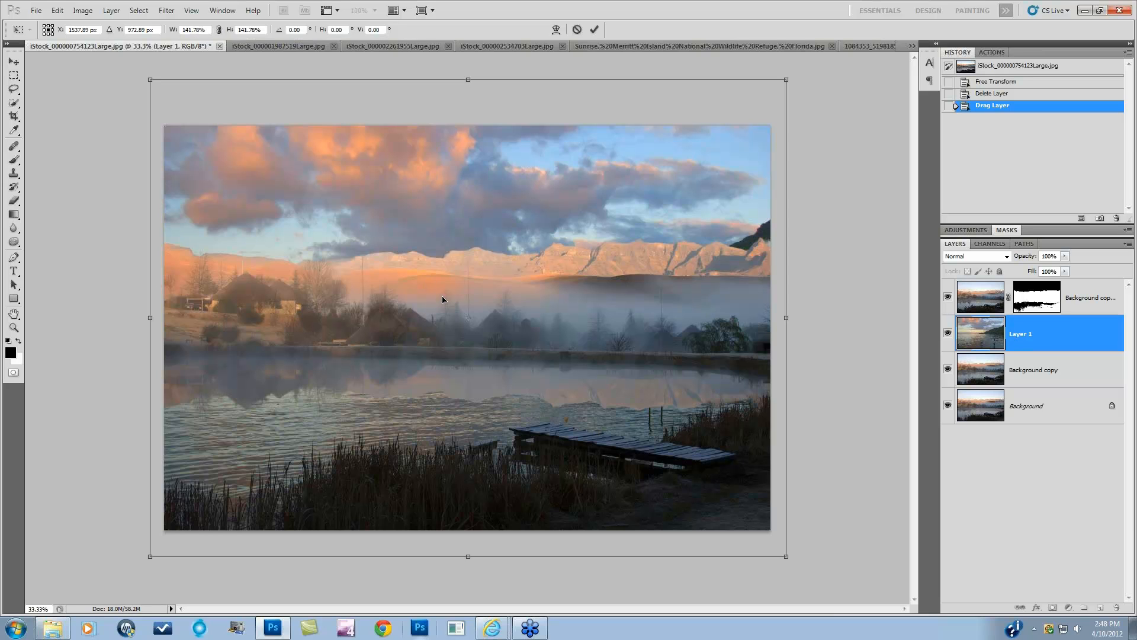
left_click_drag(443, 299, 437, 334)
key("Return")
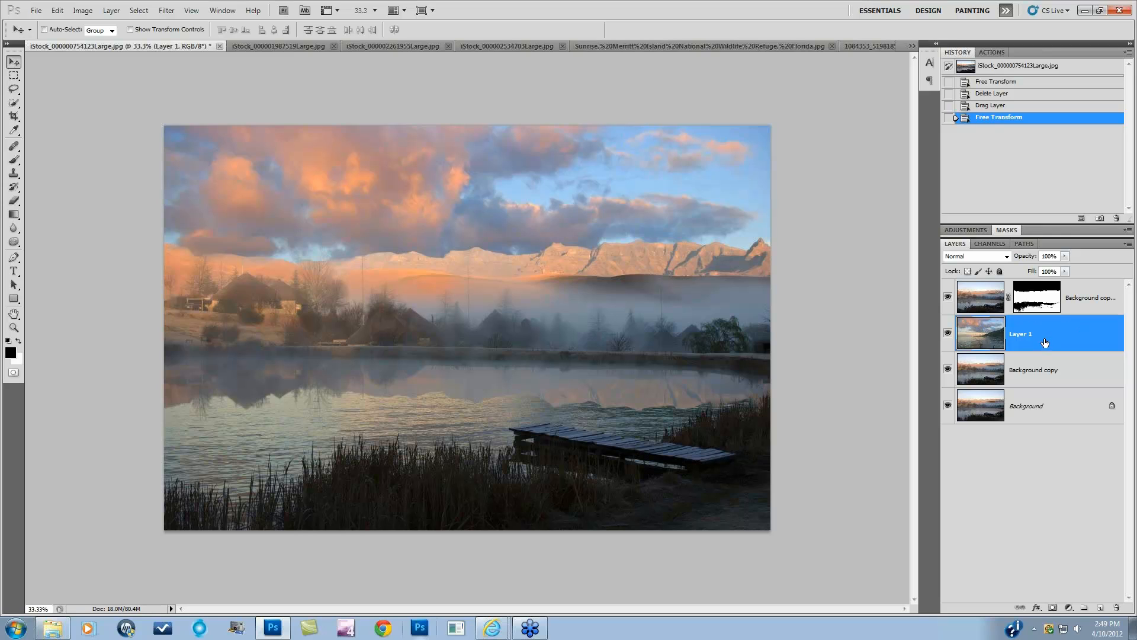
Add a mask to the sky layer, paint out its lower part over the lake with a 700-pixel black brush, and compare before and after
left_click(1052, 608)
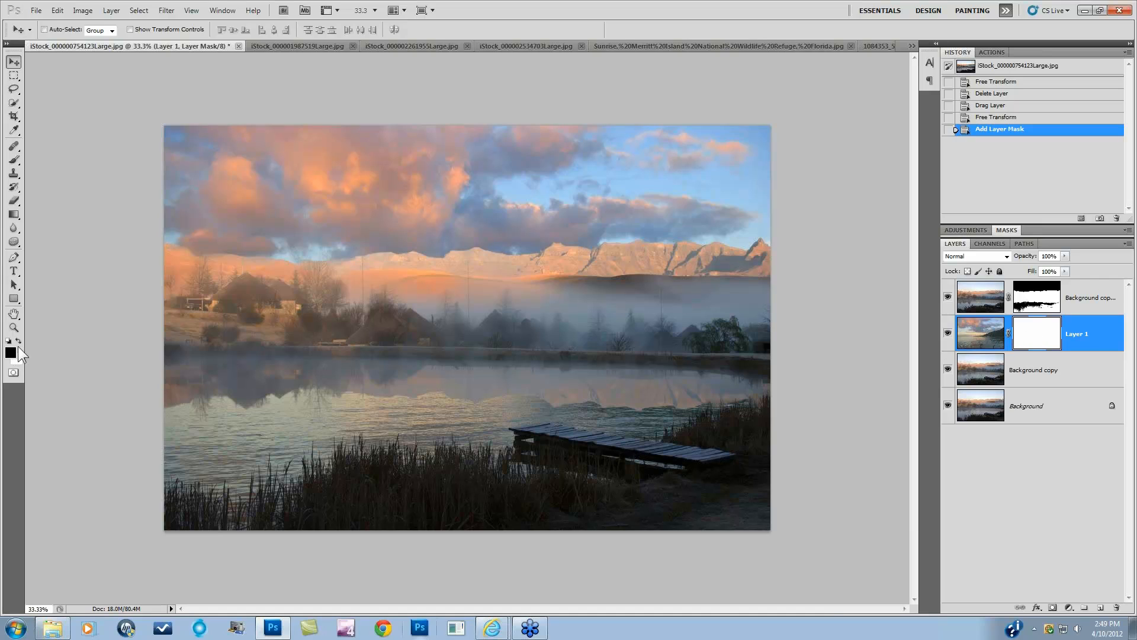
left_click(13, 159)
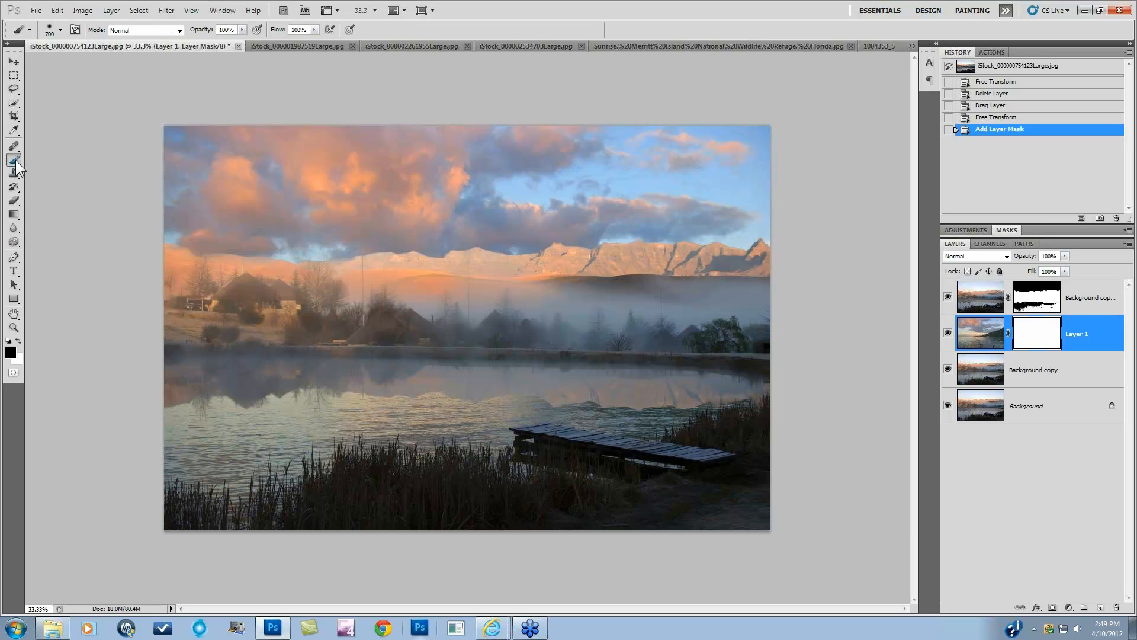
mouse_move(162, 411)
left_mouse_down()
mouse_move(731, 409)
mouse_move(158, 413)
mouse_move(547, 491)
mouse_move(143, 398)
mouse_move(810, 370)
mouse_move(102, 355)
mouse_move(736, 363)
mouse_move(462, 341)
mouse_move(453, 396)
mouse_move(762, 432)
mouse_move(258, 482)
left_mouse_up()
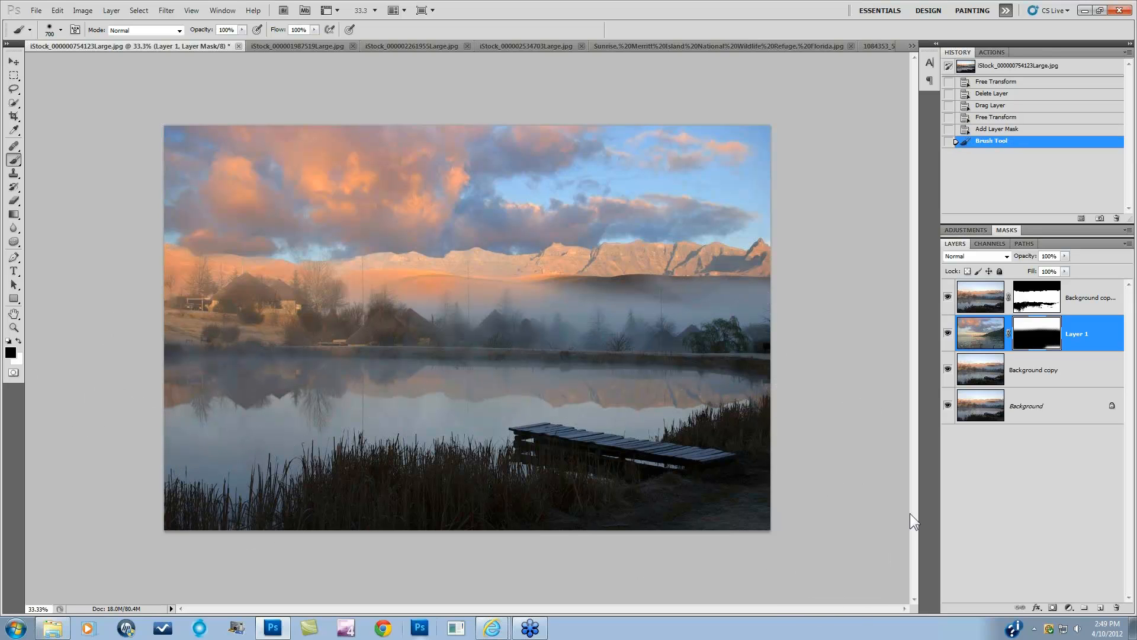
left_click_drag(807, 482, 690, 480)
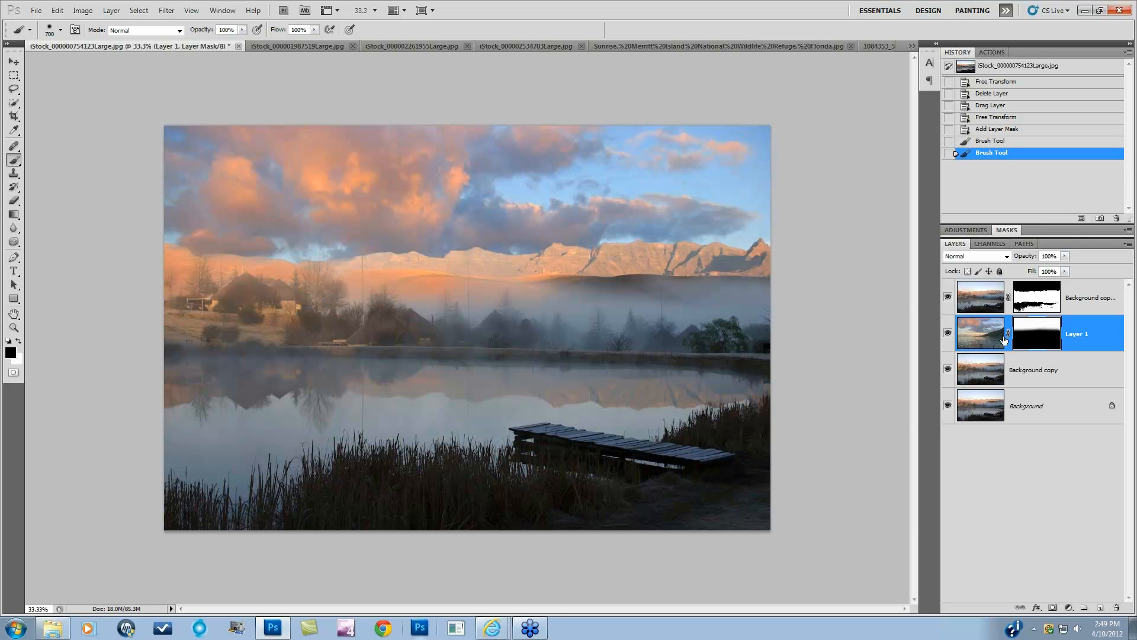
left_click(948, 333)
left_click(948, 335)
left_click(949, 333)
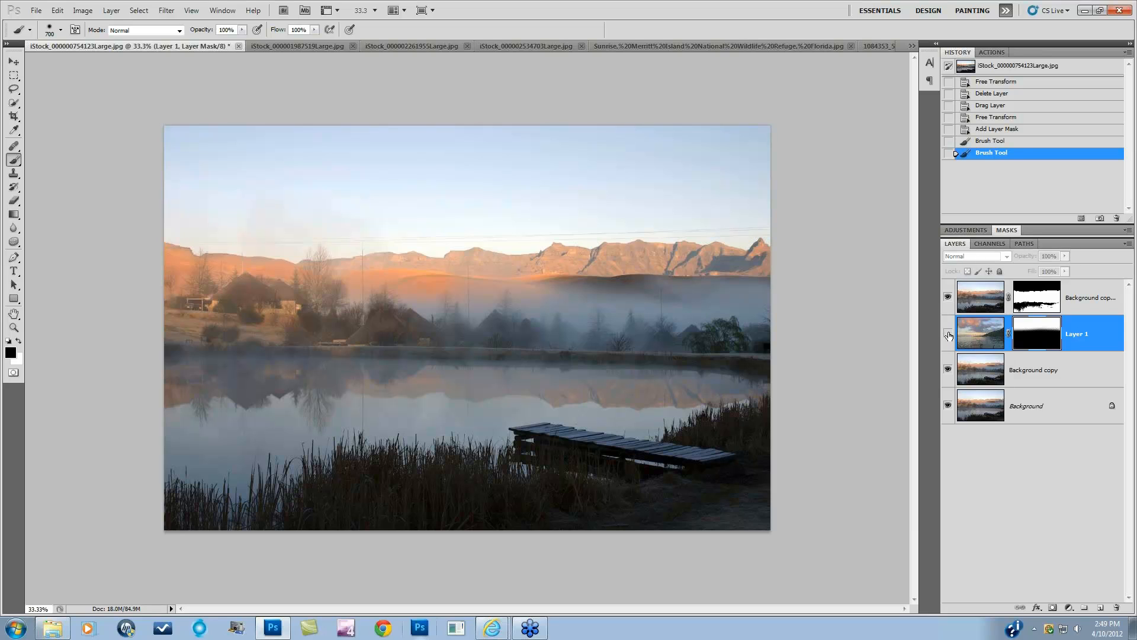
left_click(948, 335)
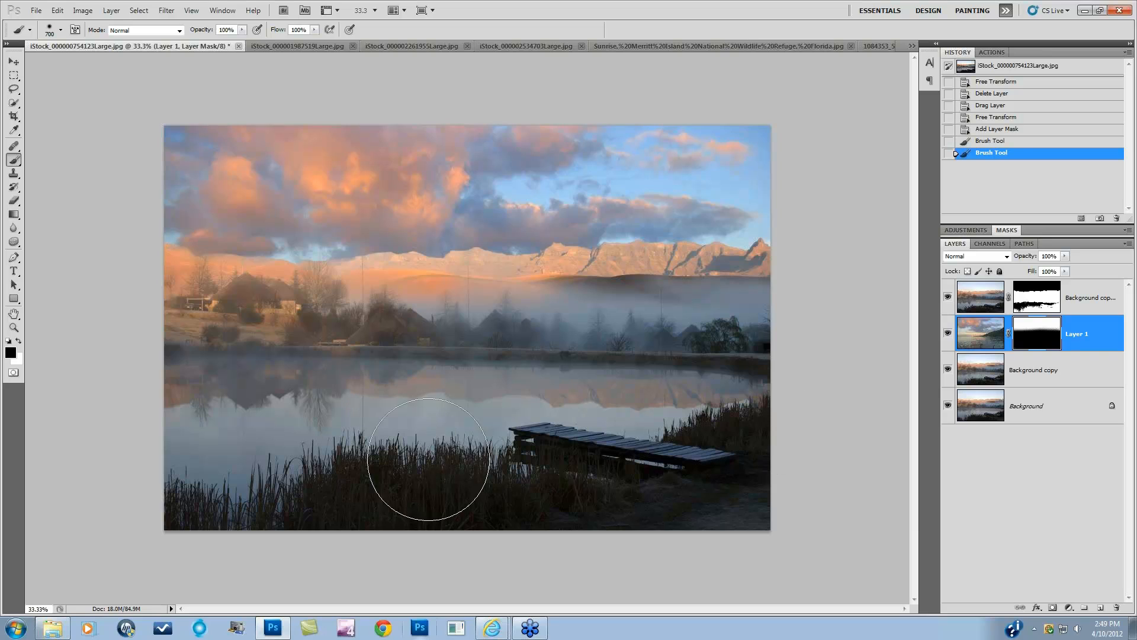
Duplicate the masked sky layer and flip the lower copy vertically for the lake reflection
left_click_drag(1089, 339, 1101, 602)
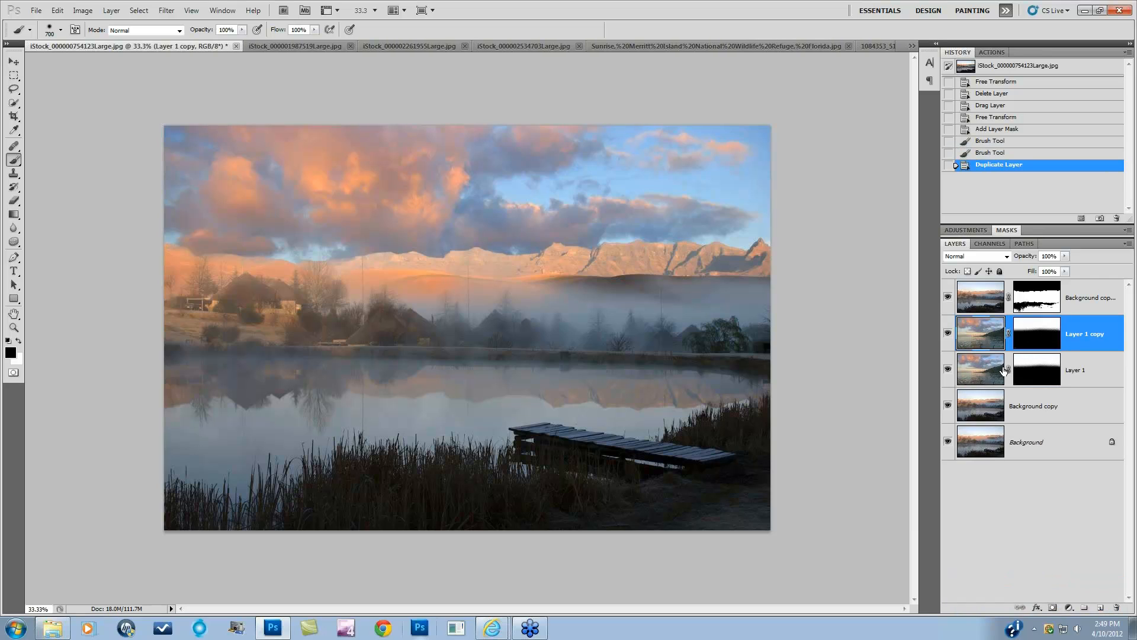
left_click(992, 369)
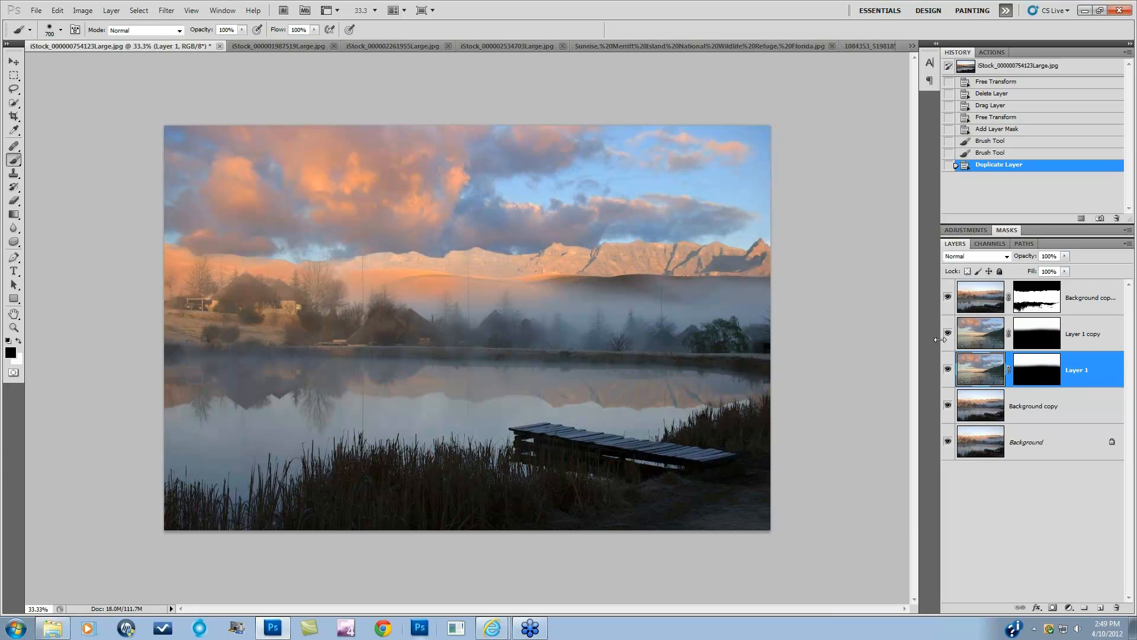
left_click(84, 11)
mouse_move(57, 11)
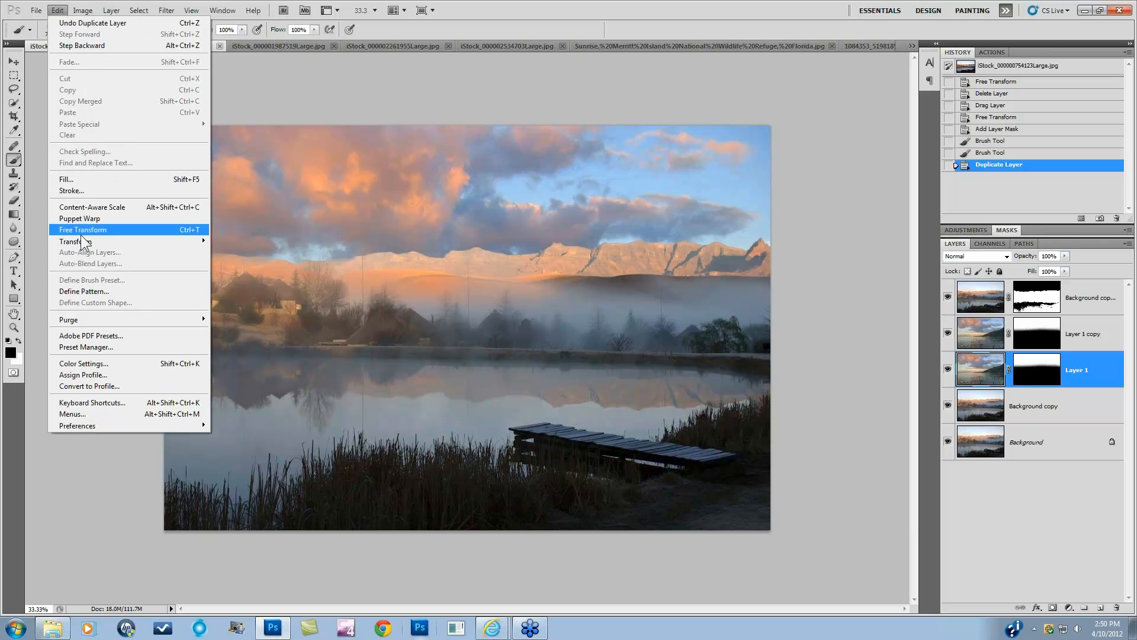
mouse_move(93, 243)
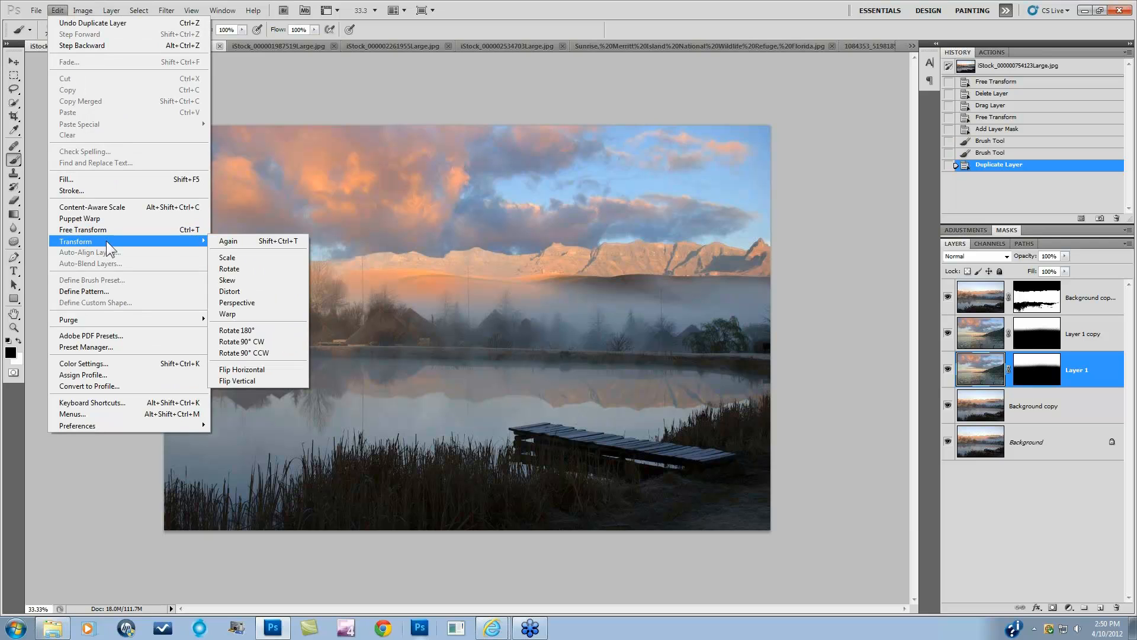
left_click(259, 381)
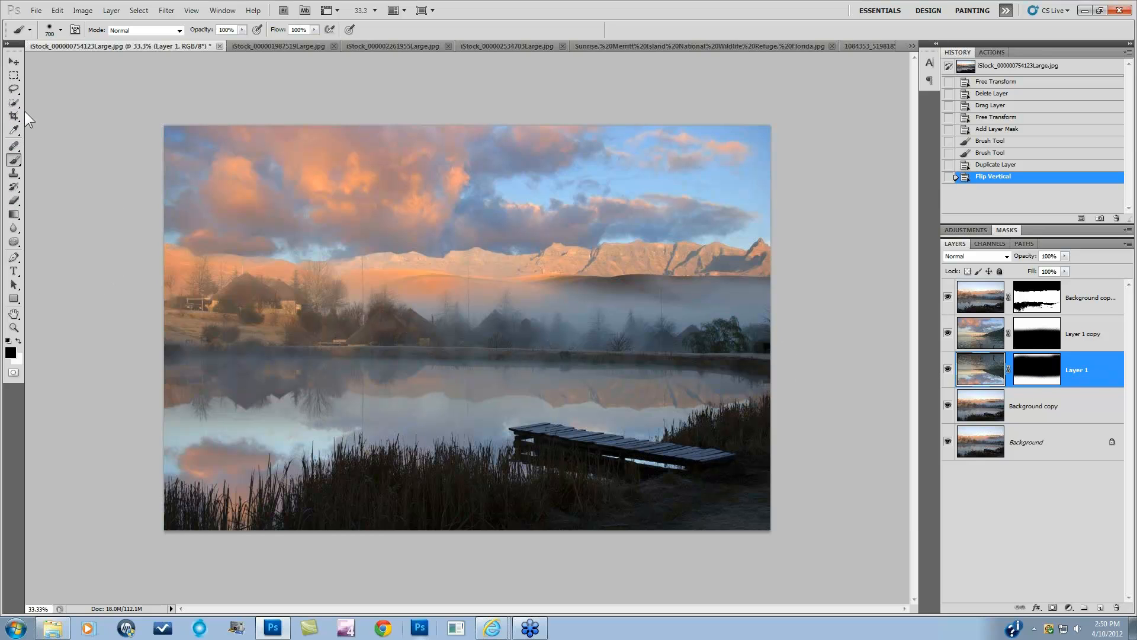
Move the flipped sky layer so its clouds line up as a reflection in the lake water
left_click(14, 61)
left_click_drag(393, 399, 436, 390)
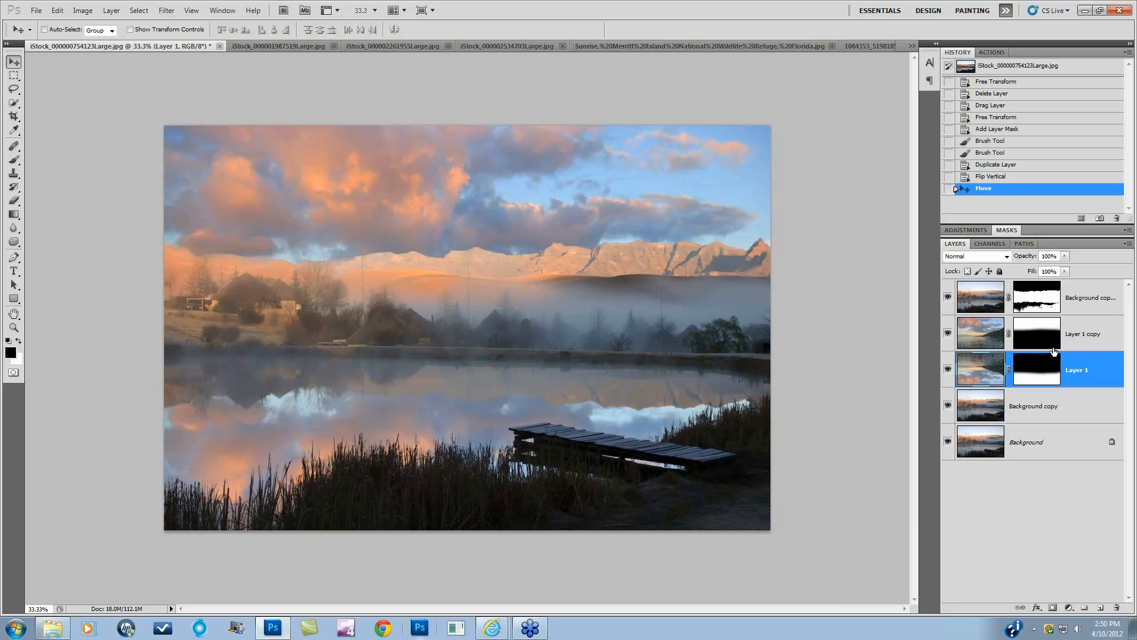
mouse_move(517, 460)
left_mouse_down()
mouse_move(533, 442)
mouse_move(513, 480)
mouse_move(519, 466)
left_mouse_up()
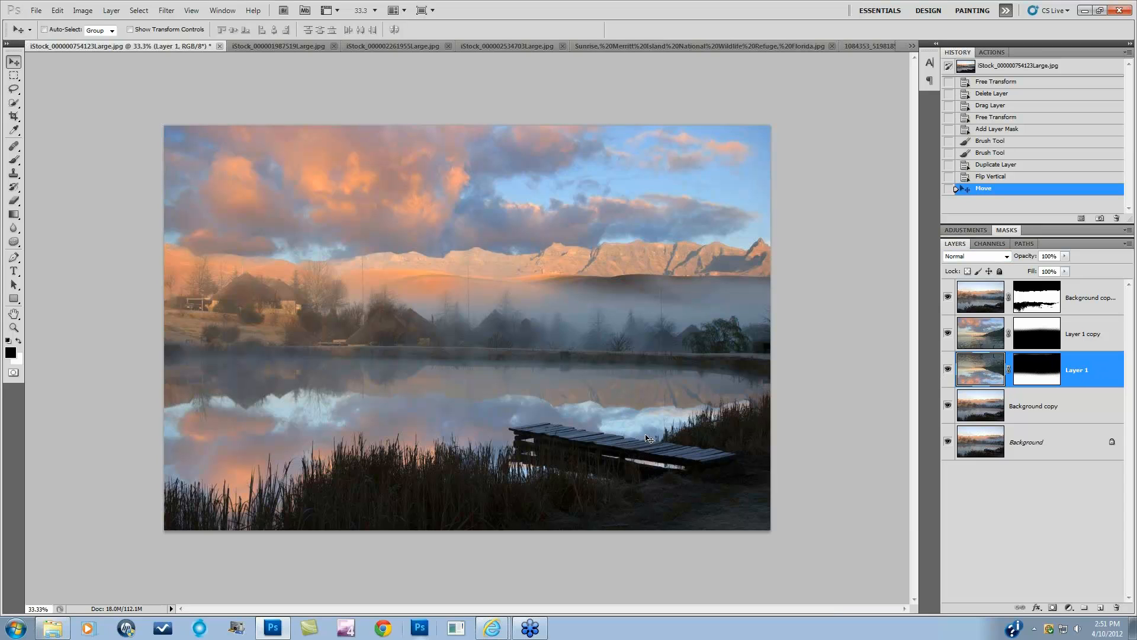
Try Overlay on the reflection layer, set its blend mode to Soft Light, and nudge the reflection slightly upward
left_click(1006, 256)
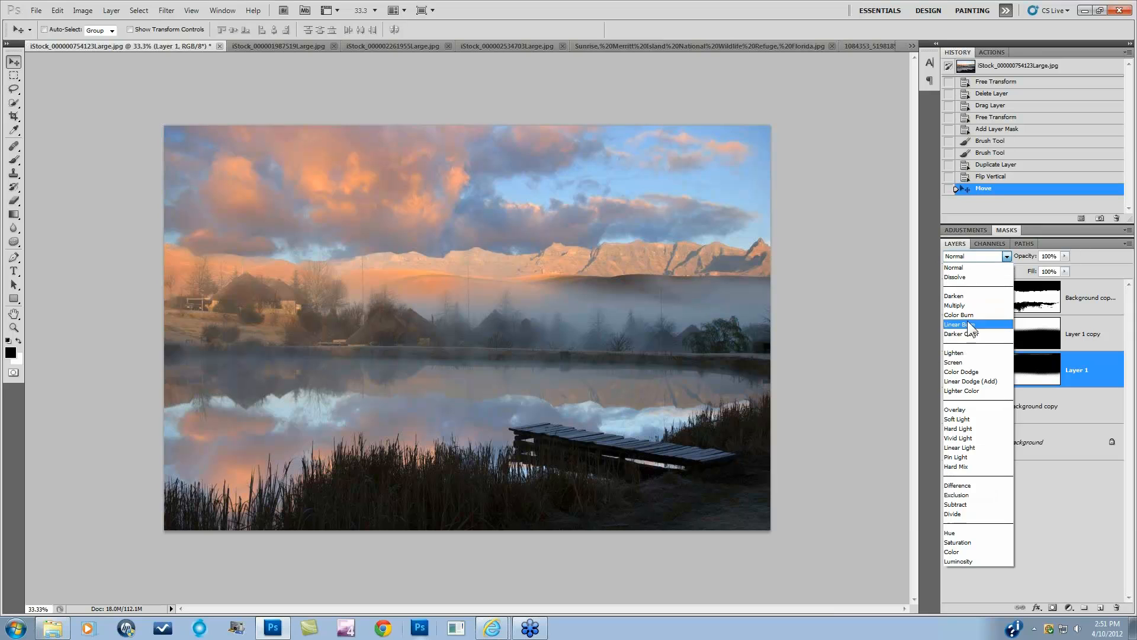
left_click(966, 409)
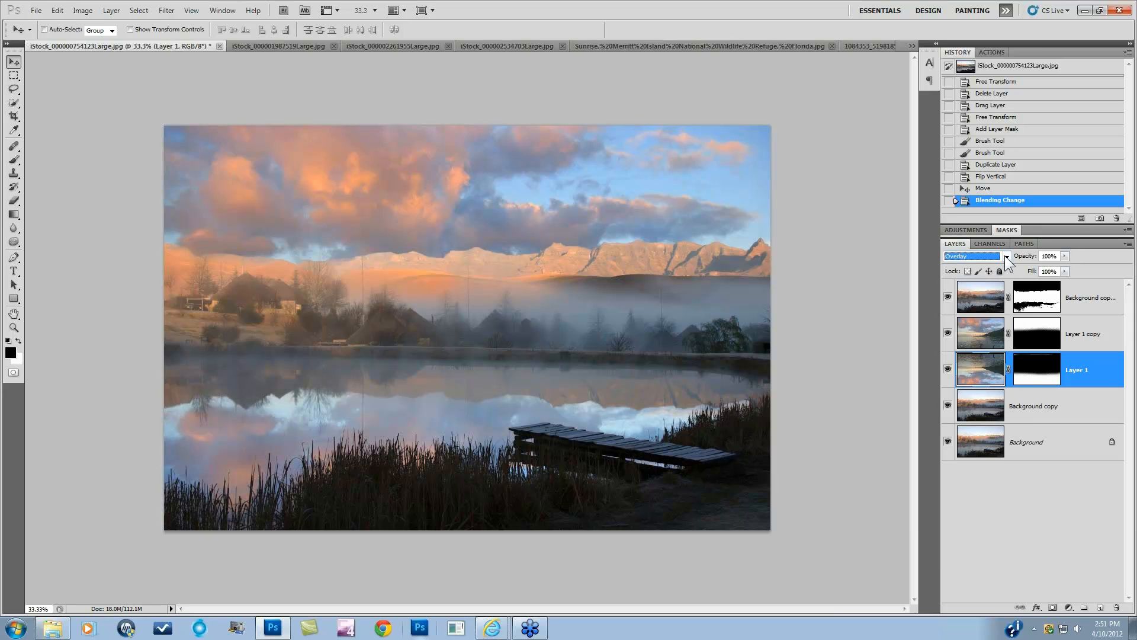
left_click(1007, 256)
left_click(966, 420)
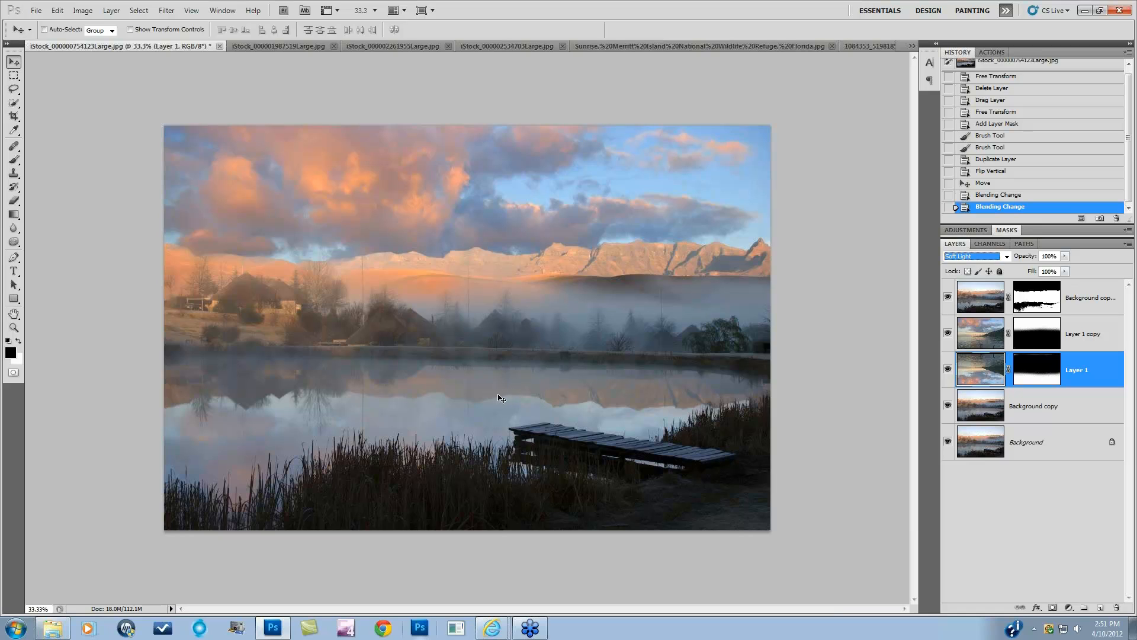
left_click_drag(484, 402, 482, 394)
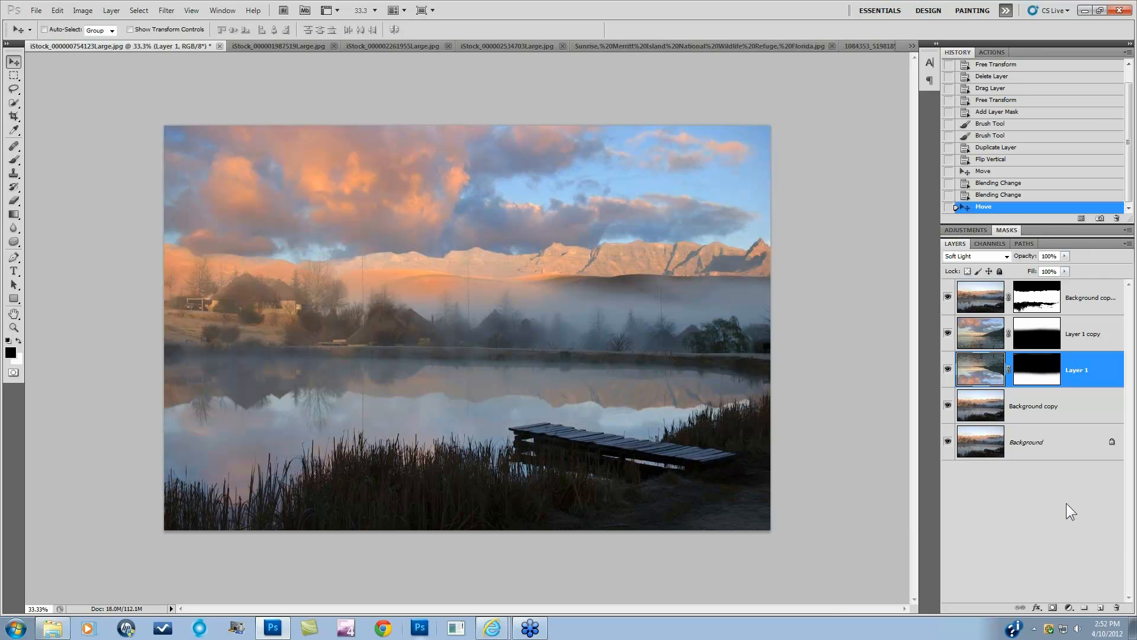
left_click(865, 41)
left_click(422, 45)
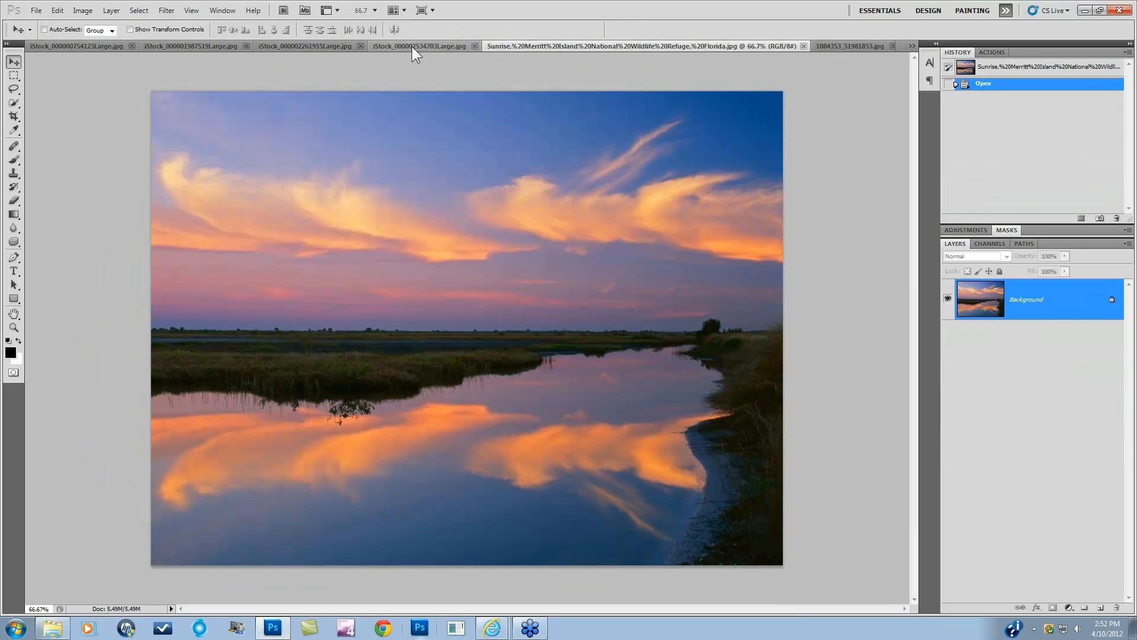
left_click(411, 46)
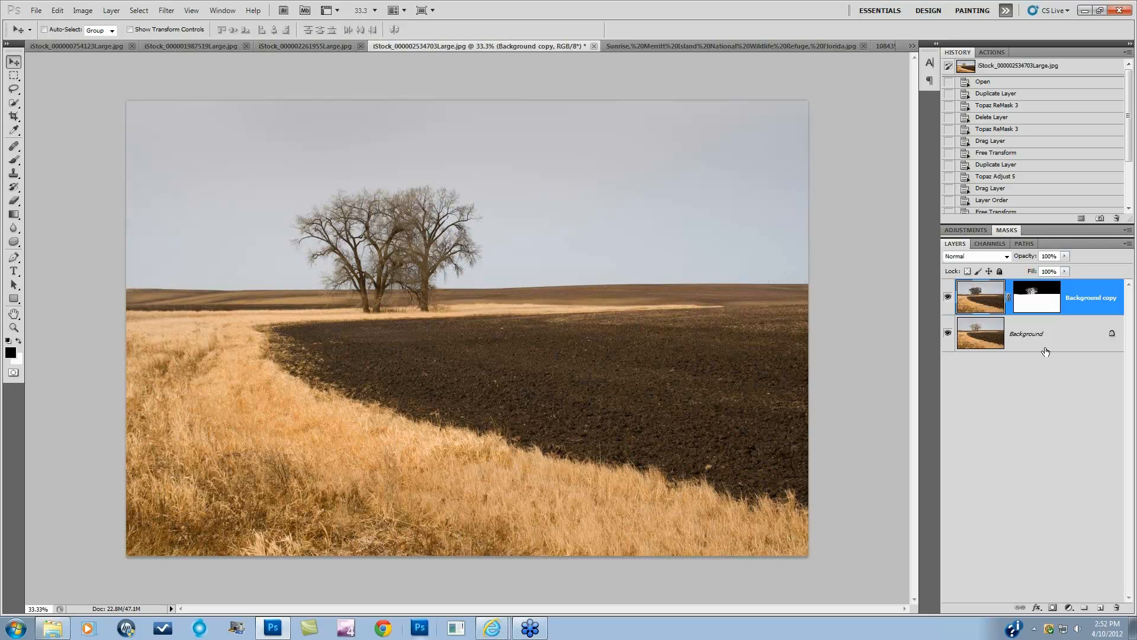
Open the field photo's Background layer in Topaz ReMask 3
left_click_drag(1046, 347, 1101, 602)
left_click(166, 10)
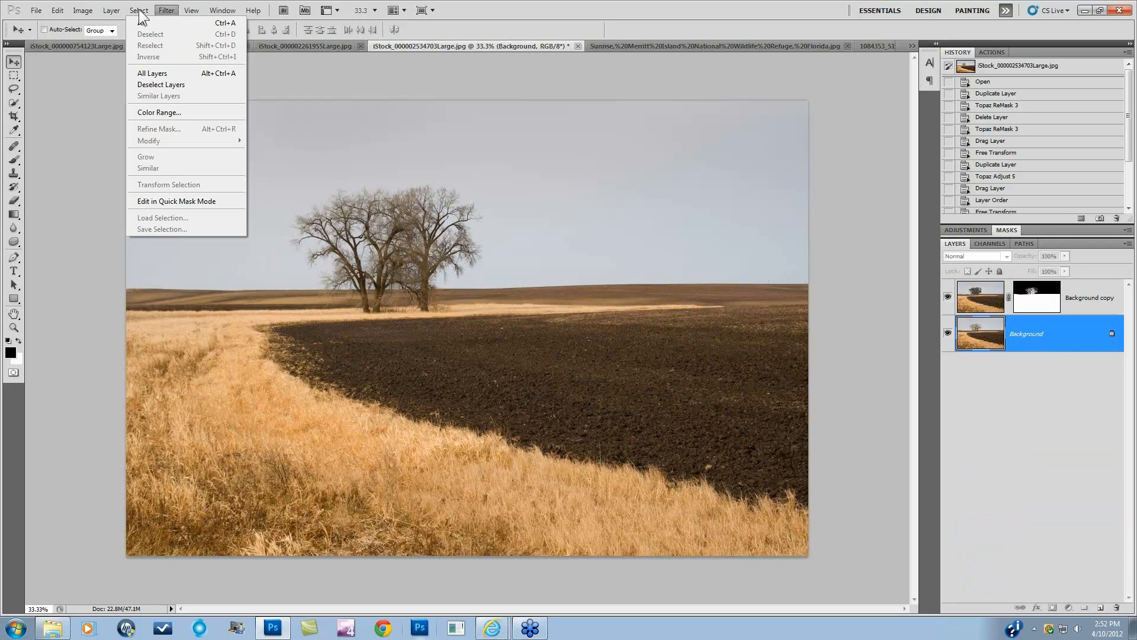
mouse_move(224, 275)
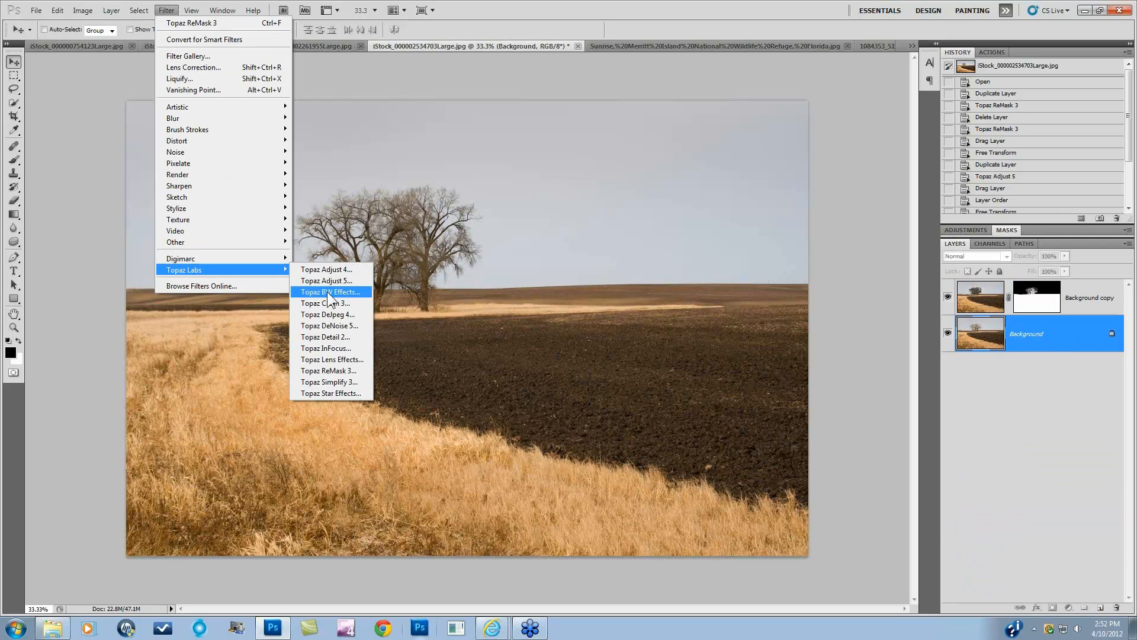
left_click(332, 370)
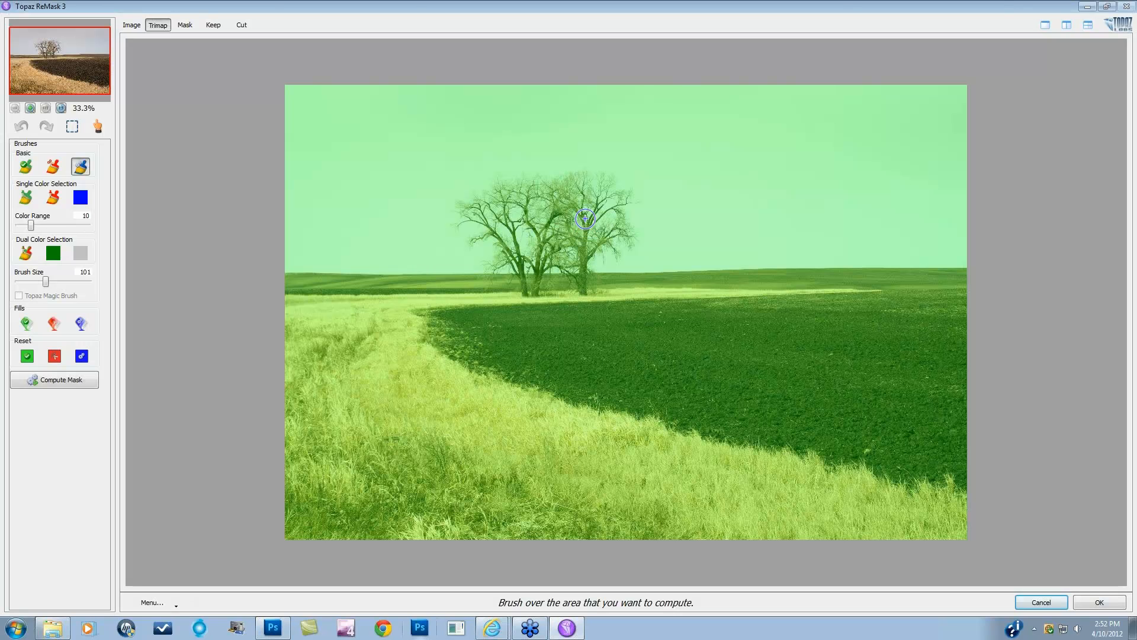
Brush the compute area along the whole horizon and over the bare trees in the trimap
left_click(26, 253)
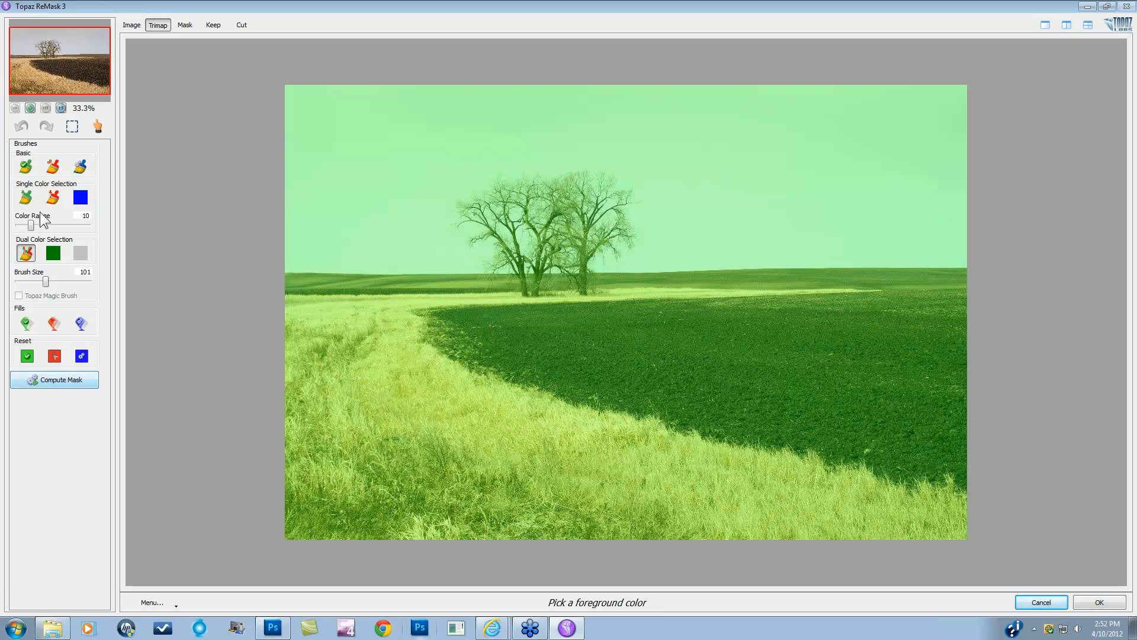
left_click(25, 166)
left_click(81, 166)
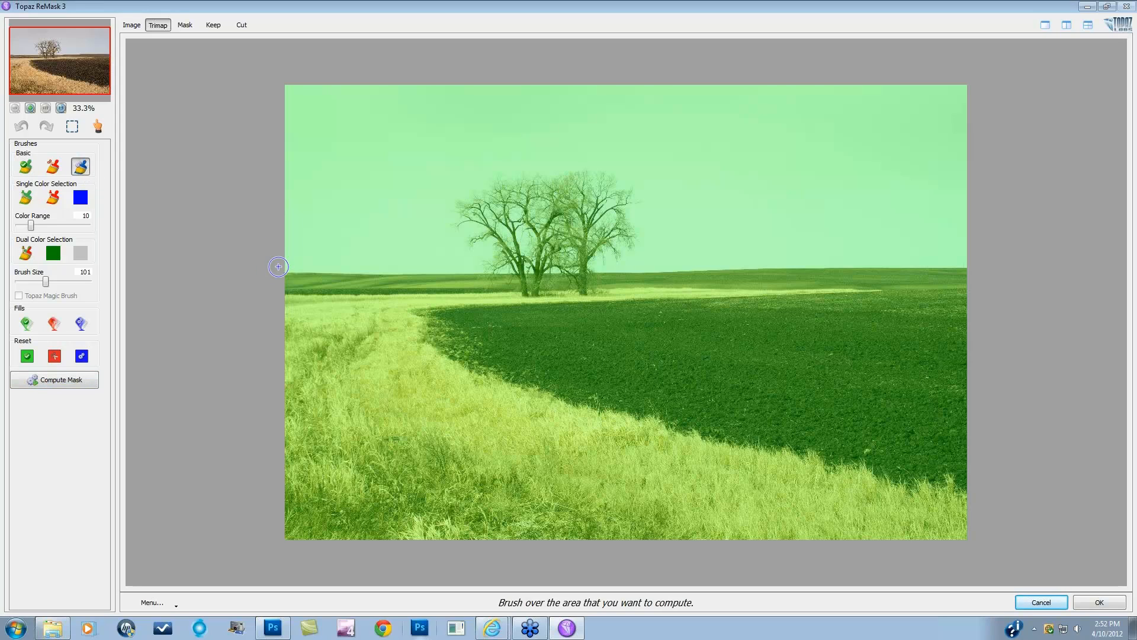
mouse_move(279, 266)
left_mouse_down()
mouse_move(520, 275)
mouse_move(455, 217)
mouse_move(637, 213)
mouse_move(598, 261)
mouse_move(671, 271)
mouse_move(967, 265)
left_mouse_up()
mouse_move(602, 242)
left_mouse_down()
mouse_move(620, 203)
mouse_move(607, 190)
mouse_move(489, 189)
mouse_move(464, 216)
mouse_move(490, 204)
mouse_move(472, 225)
mouse_move(512, 205)
mouse_move(572, 199)
mouse_move(604, 208)
mouse_move(530, 205)
mouse_move(501, 223)
mouse_move(523, 229)
mouse_move(503, 249)
mouse_move(535, 269)
mouse_move(585, 270)
mouse_move(521, 272)
mouse_move(596, 260)
mouse_move(592, 234)
mouse_move(595, 242)
mouse_move(540, 247)
mouse_move(535, 221)
mouse_move(579, 208)
mouse_move(563, 236)
mouse_move(475, 190)
mouse_move(453, 211)
mouse_move(534, 174)
mouse_move(591, 181)
mouse_move(616, 201)
mouse_move(603, 235)
mouse_move(639, 231)
mouse_move(636, 248)
mouse_move(606, 258)
mouse_move(621, 237)
mouse_move(533, 272)
left_mouse_up()
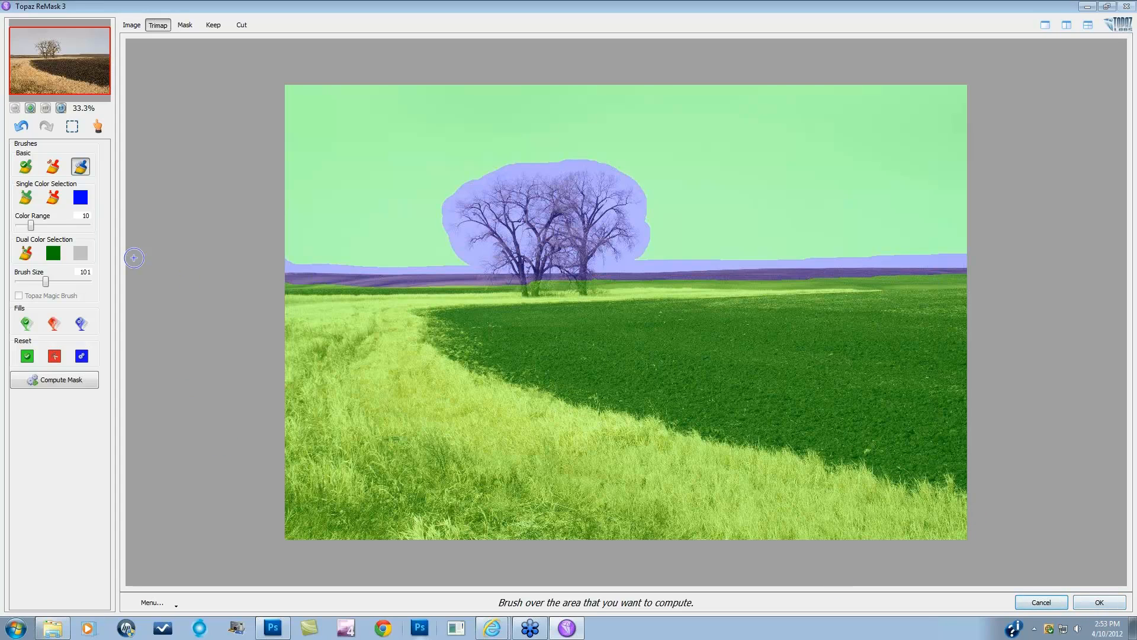
Fill the sky above the horizon as the cut area and compute the mask
left_click(54, 323)
left_click(406, 169)
left_click(47, 379)
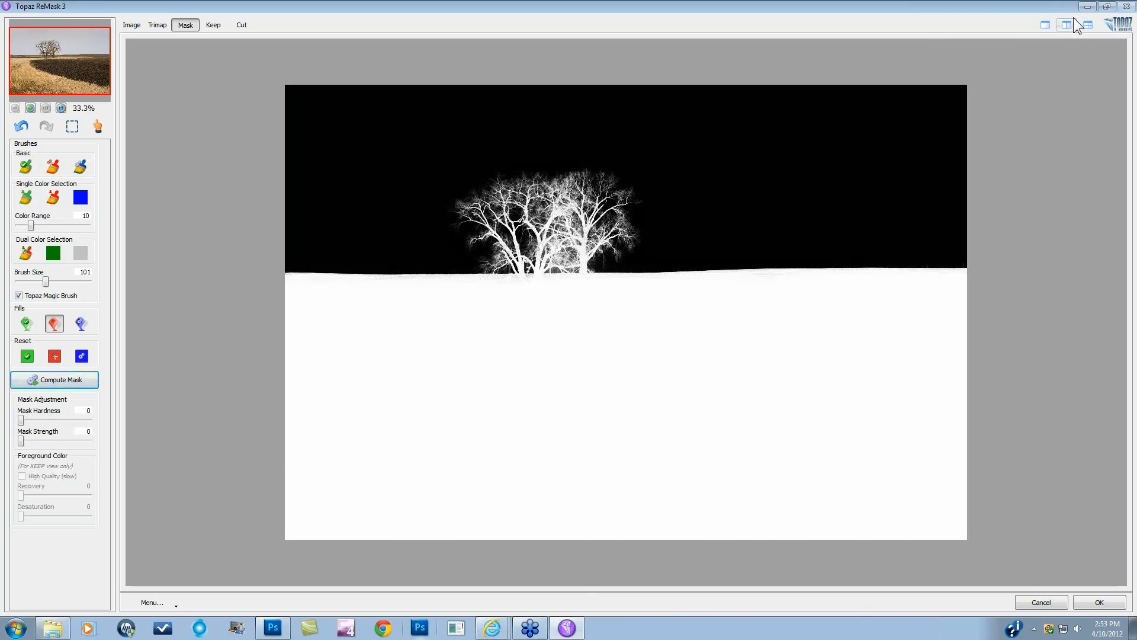
Show the trimap and mask side by side, zoomed to 50% on the trees
left_click(1066, 25)
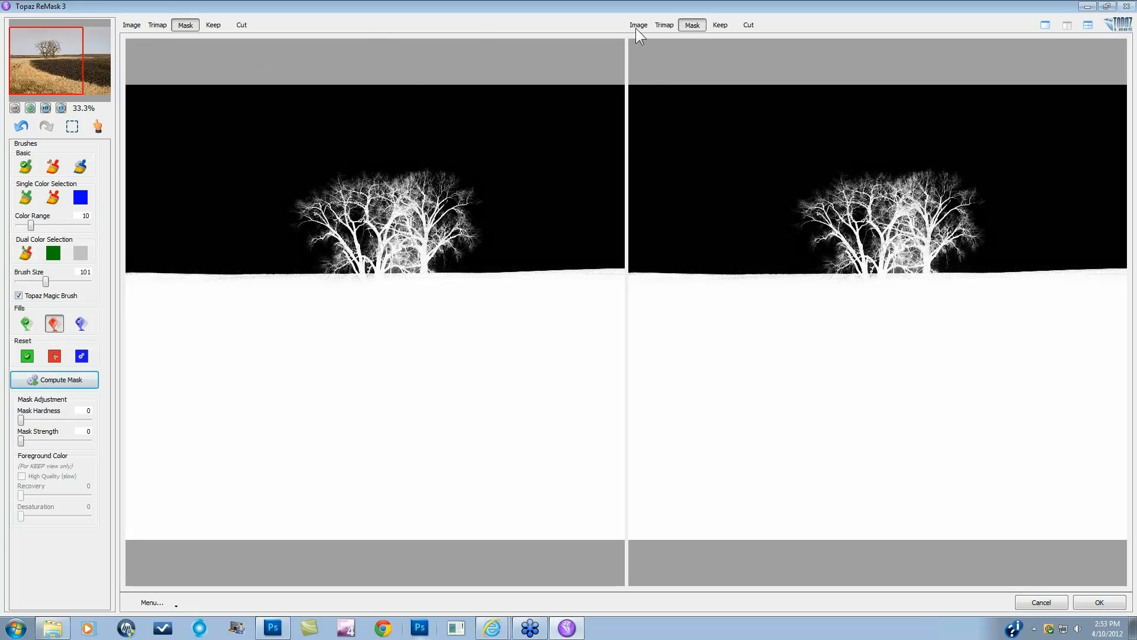
left_click(155, 26)
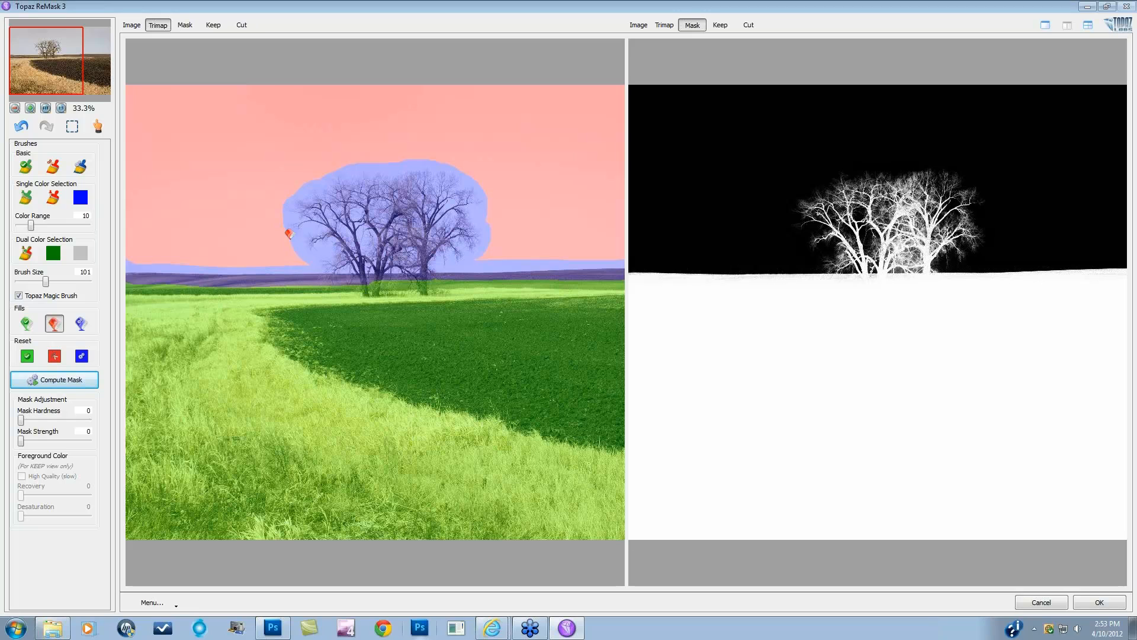
left_click(30, 108)
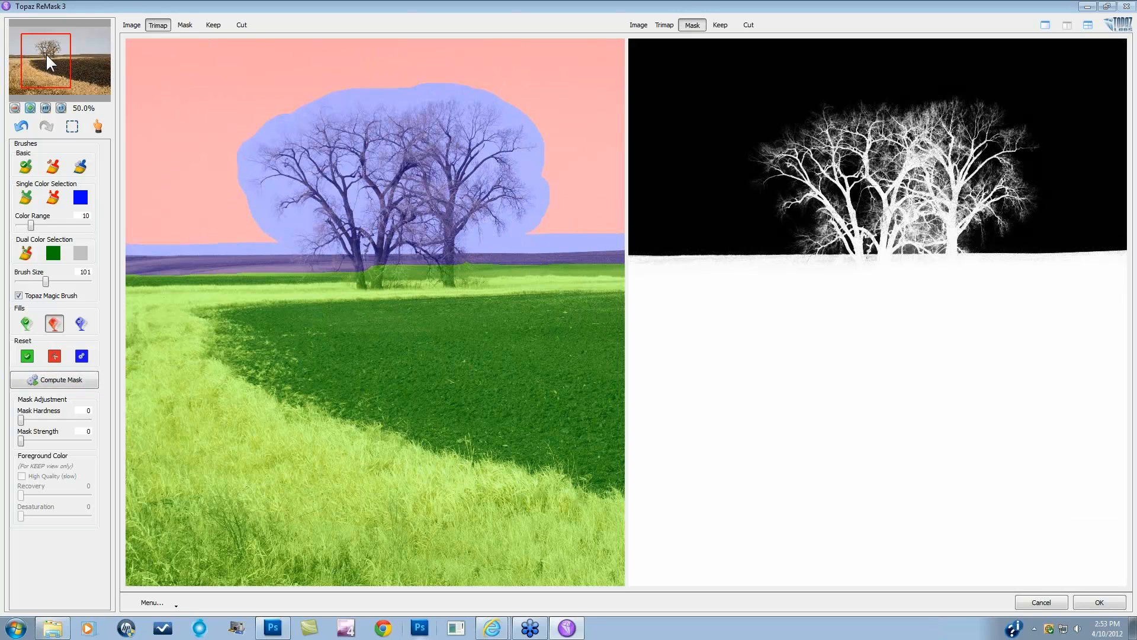
left_click_drag(51, 55, 56, 53)
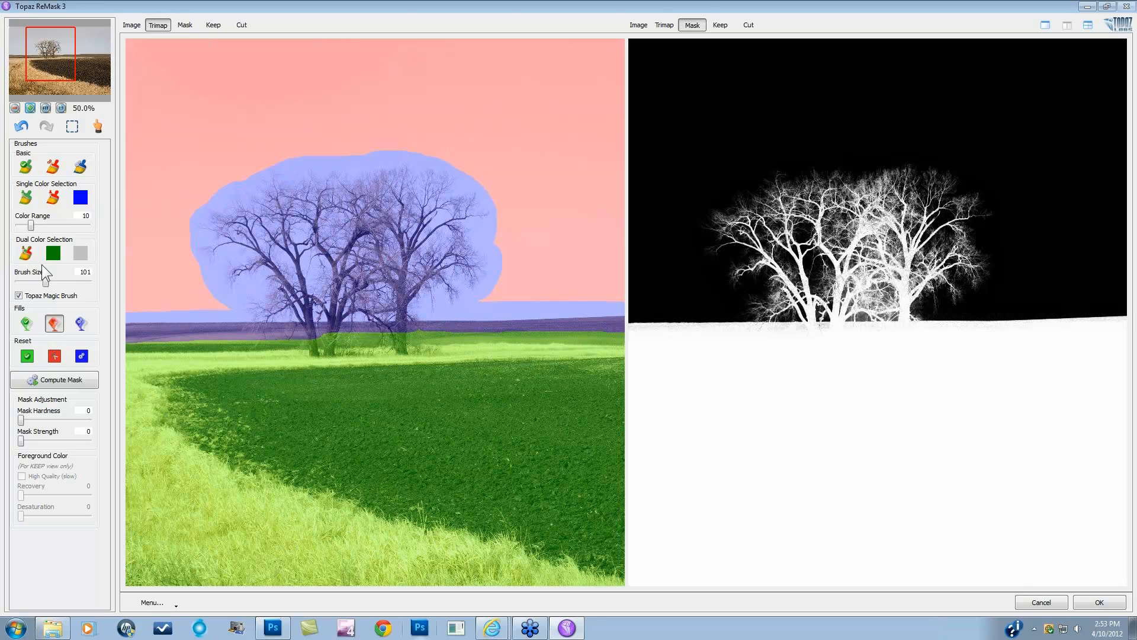
Pick brown branch and grey sky colors for the Dual Color brush, and try it over the trees at brush size 213
left_click(26, 254)
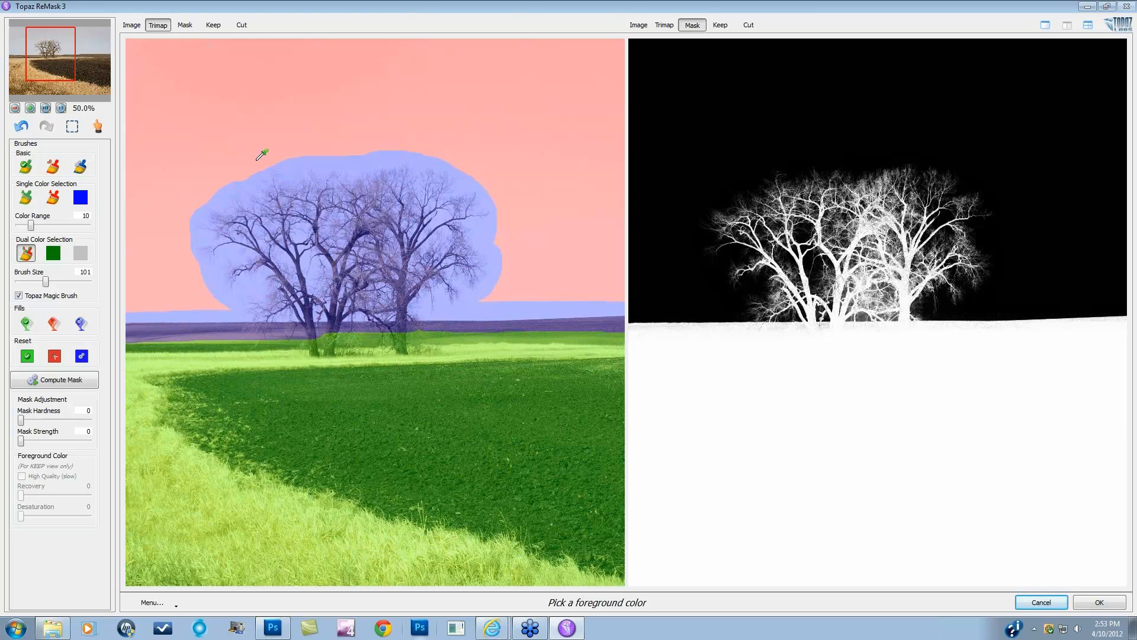
left_click(402, 237)
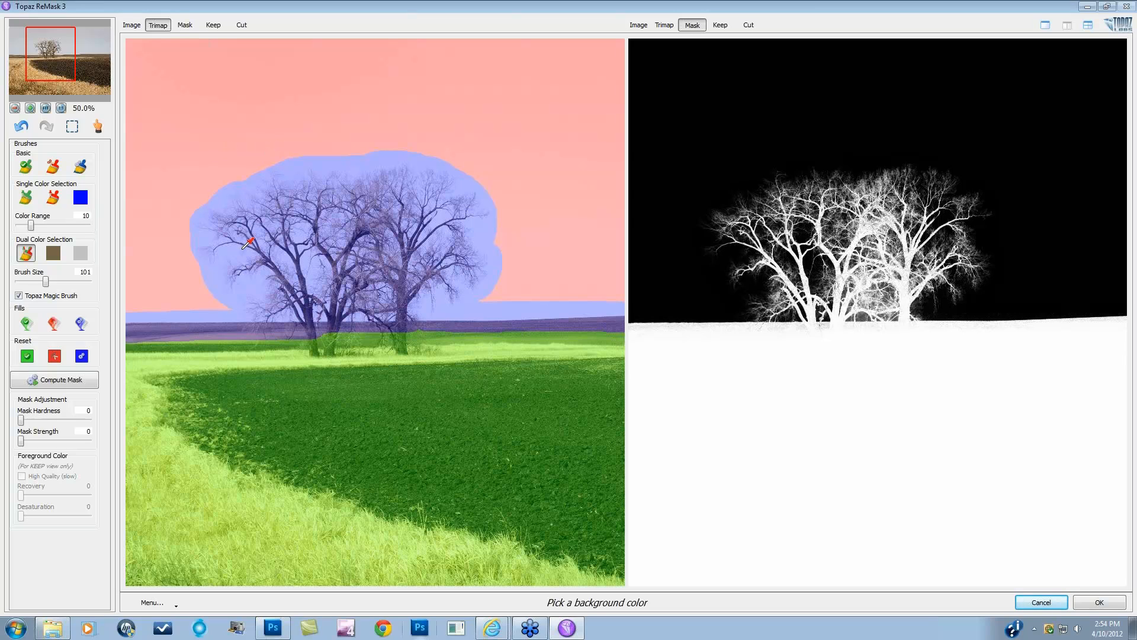
left_click(305, 259)
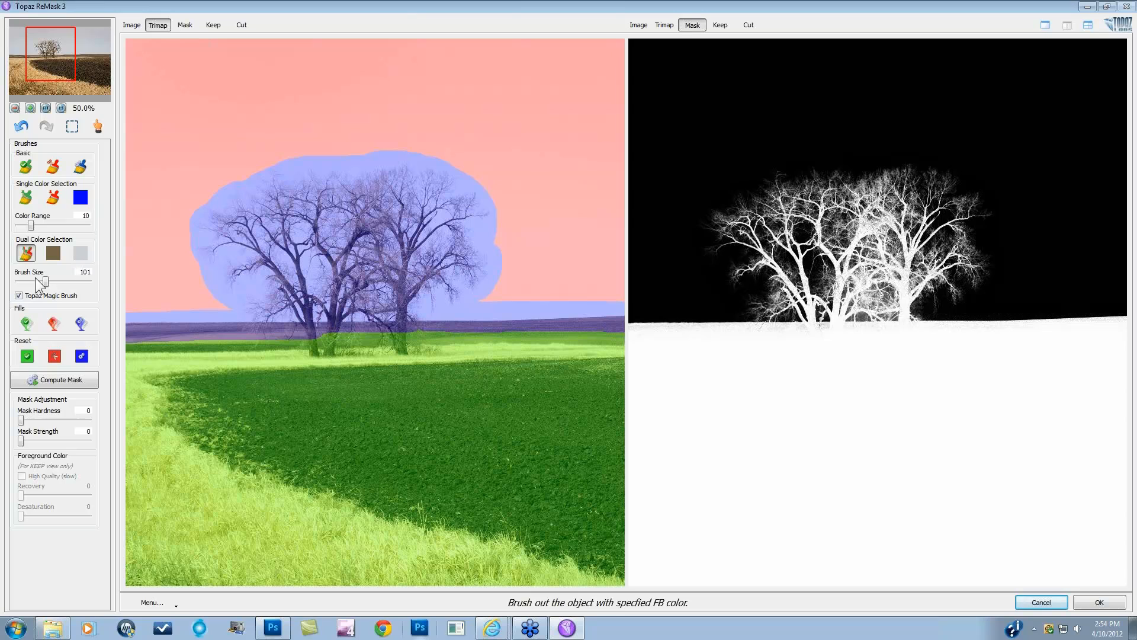
left_click_drag(46, 281, 77, 282)
mouse_move(213, 246)
left_mouse_down()
mouse_move(239, 208)
mouse_move(298, 190)
mouse_move(424, 184)
mouse_move(462, 207)
mouse_move(468, 261)
mouse_move(444, 280)
mouse_move(263, 295)
mouse_move(239, 285)
mouse_move(234, 262)
mouse_move(257, 241)
mouse_move(297, 253)
mouse_move(312, 210)
mouse_move(347, 214)
mouse_move(338, 247)
mouse_move(369, 261)
mouse_move(376, 229)
mouse_move(418, 204)
mouse_move(427, 255)
mouse_move(453, 228)
mouse_move(434, 186)
mouse_move(392, 175)
mouse_move(276, 195)
mouse_move(213, 236)
mouse_move(228, 260)
mouse_move(326, 284)
mouse_move(408, 291)
left_mouse_up()
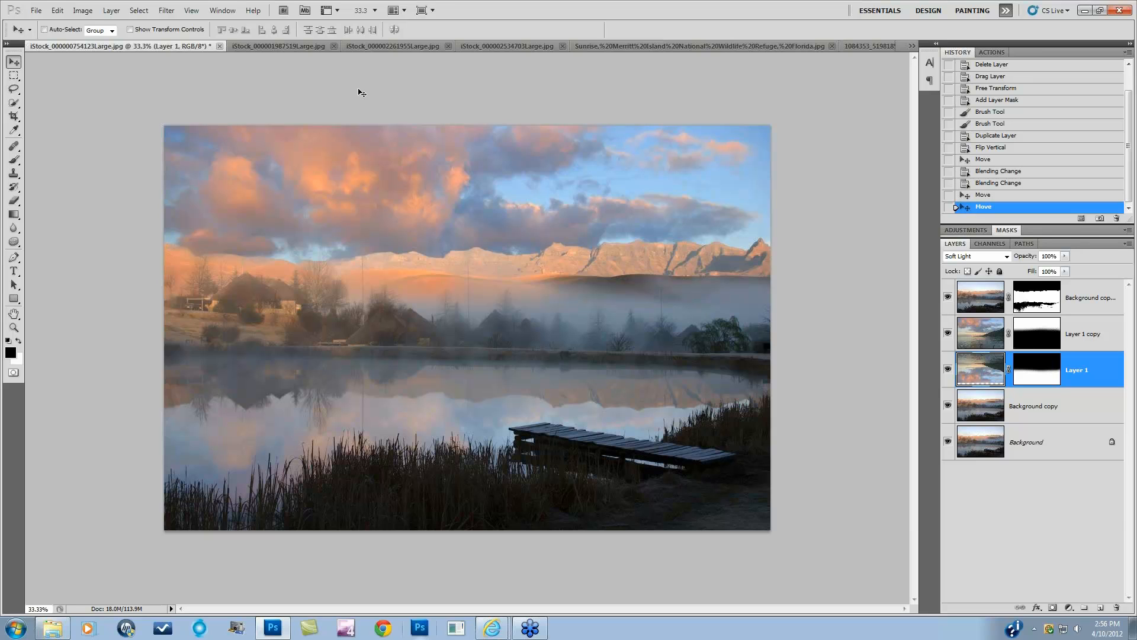
left_click(273, 47)
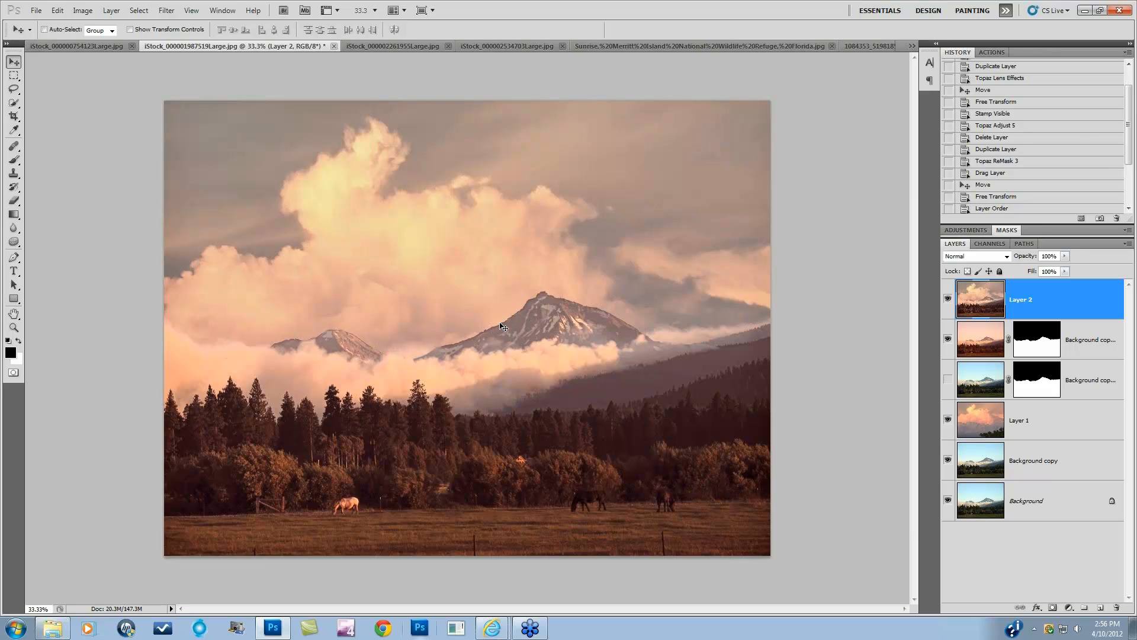
left_click(399, 47)
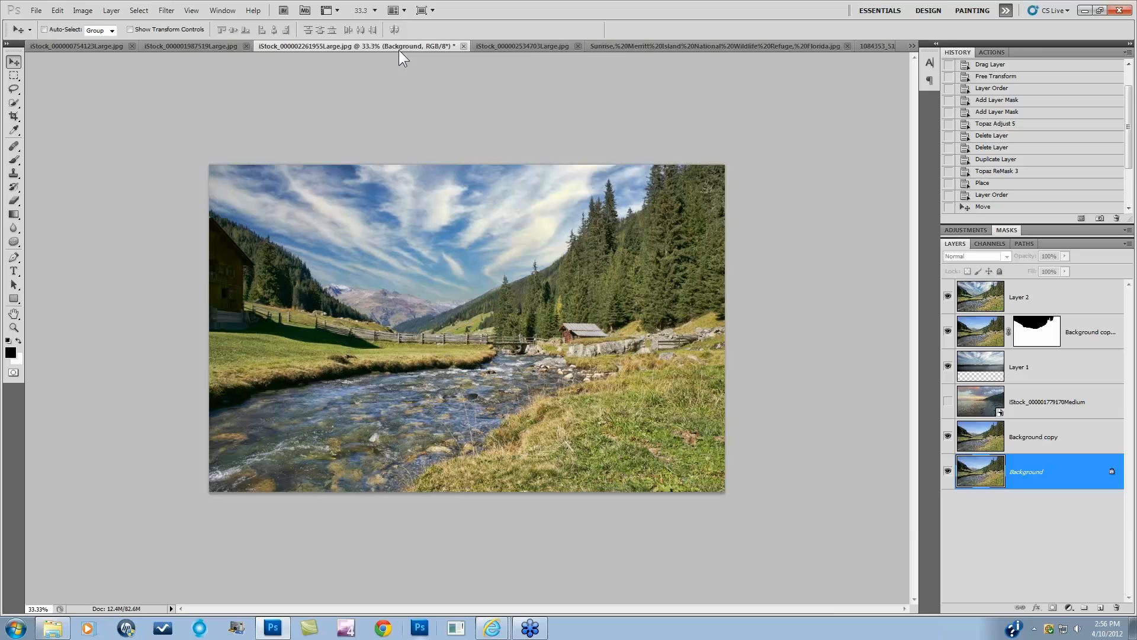
left_click(503, 47)
left_click(610, 44)
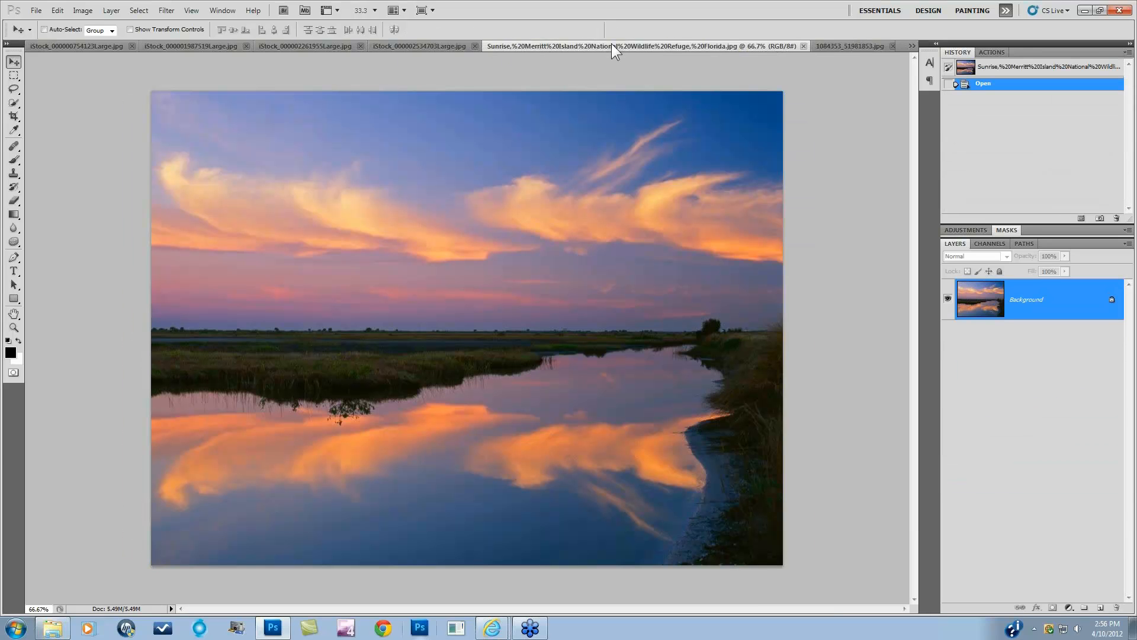
left_click(461, 46)
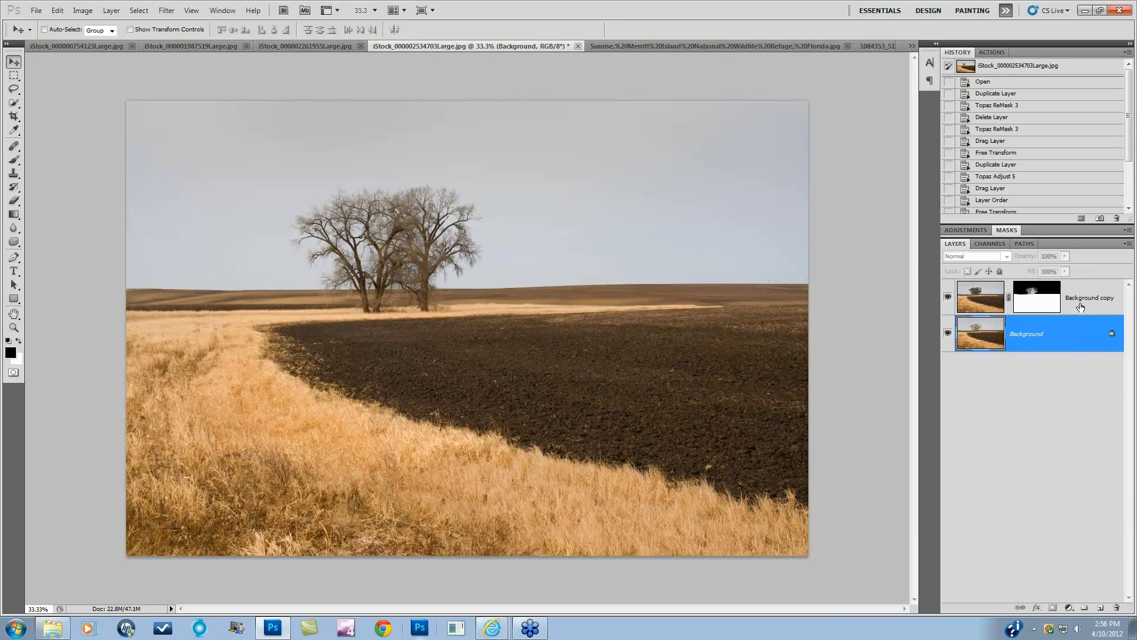
Run Topaz ReMask 3 on the Background layer and brush the compute area over the trees and horizon
left_click(166, 11)
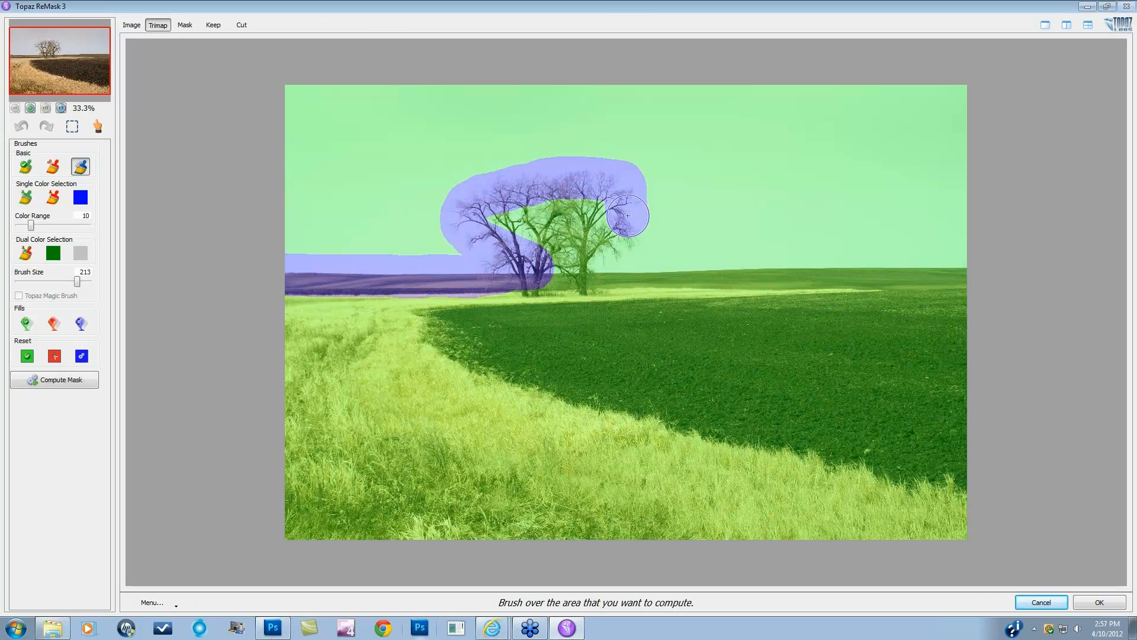
mouse_move(628, 215)
left_mouse_down()
mouse_move(639, 269)
mouse_move(906, 268)
mouse_move(941, 255)
left_mouse_up()
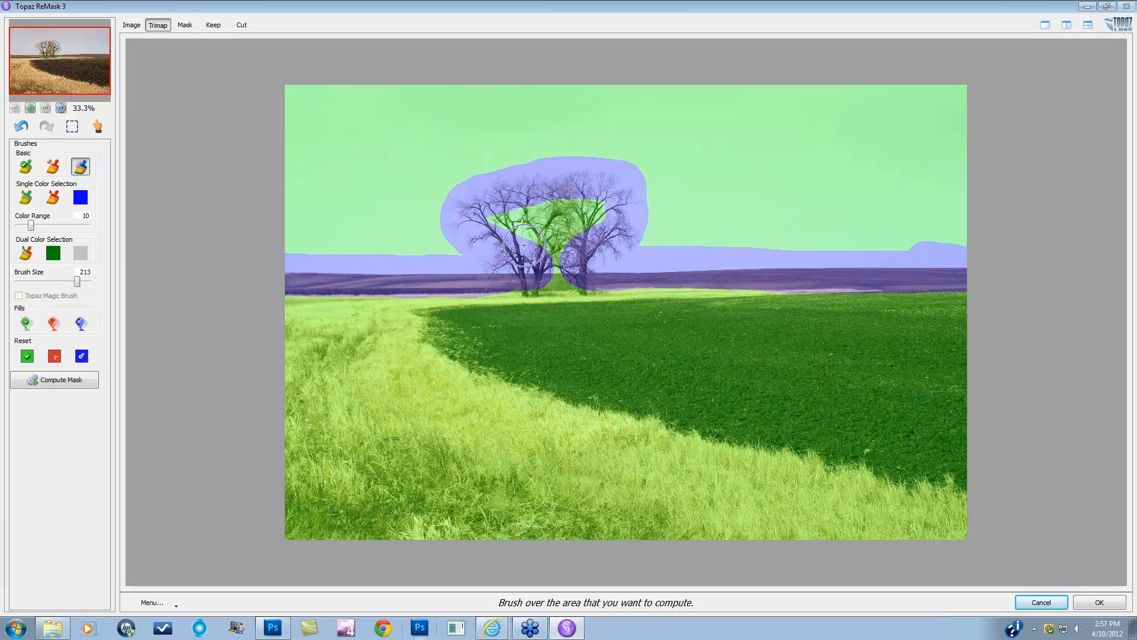
mouse_move(509, 237)
left_mouse_down()
mouse_move(591, 209)
mouse_move(541, 250)
mouse_move(572, 257)
left_mouse_up()
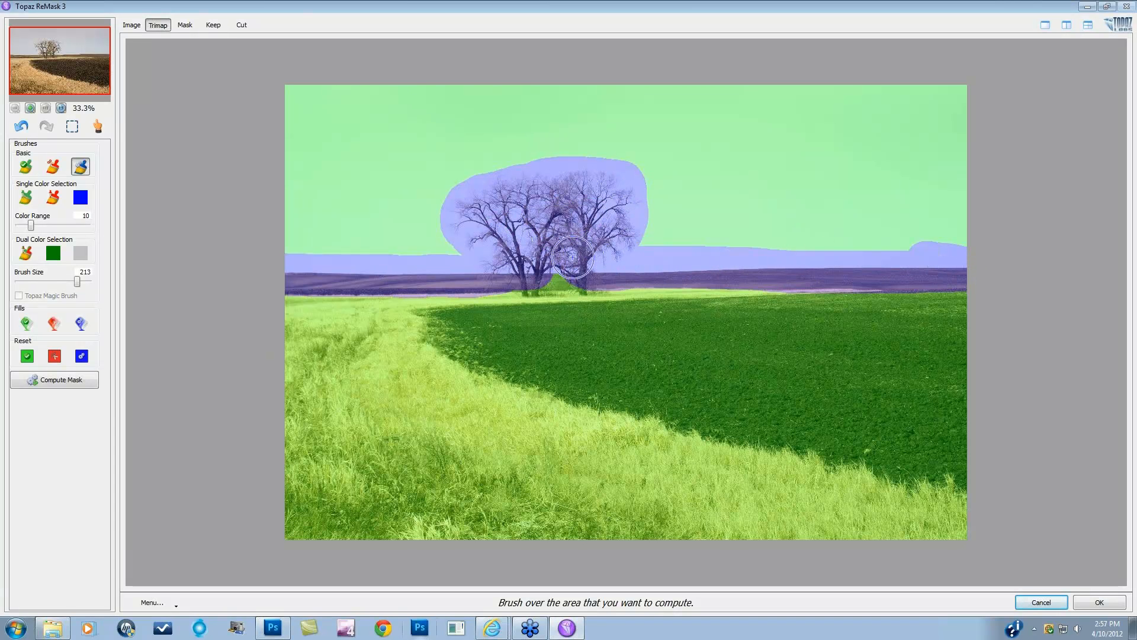
Fill the sky around the marked trees as cut and compute a new mask
left_click(54, 324)
left_click(348, 143)
left_click(53, 380)
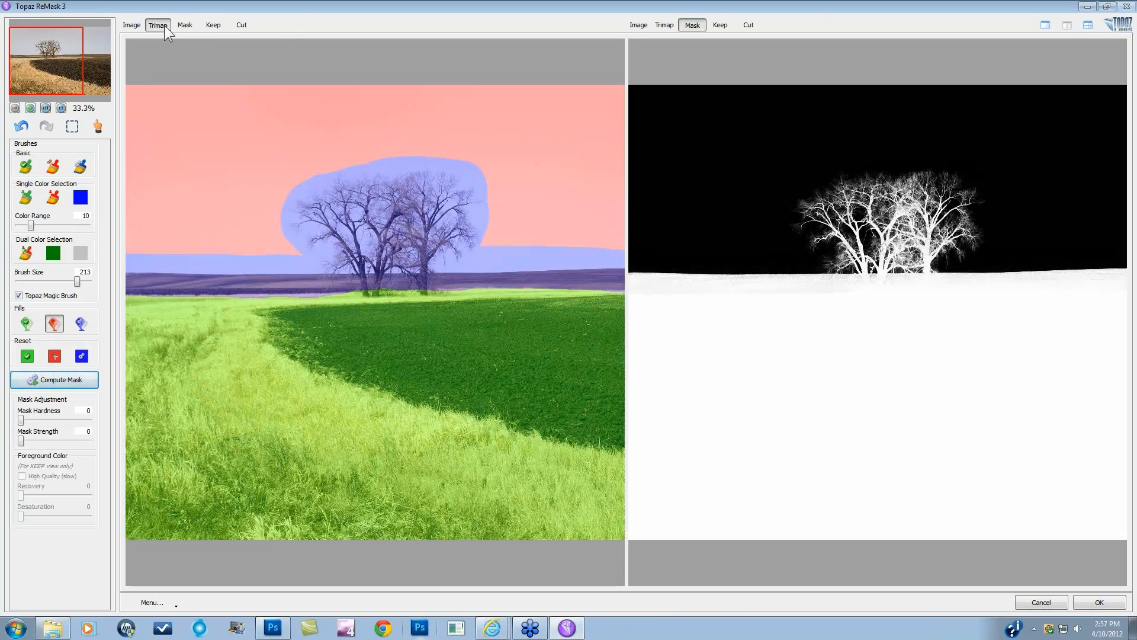
Show the mask beside the Keep result and set Mask Hardness to 69
left_click(185, 25)
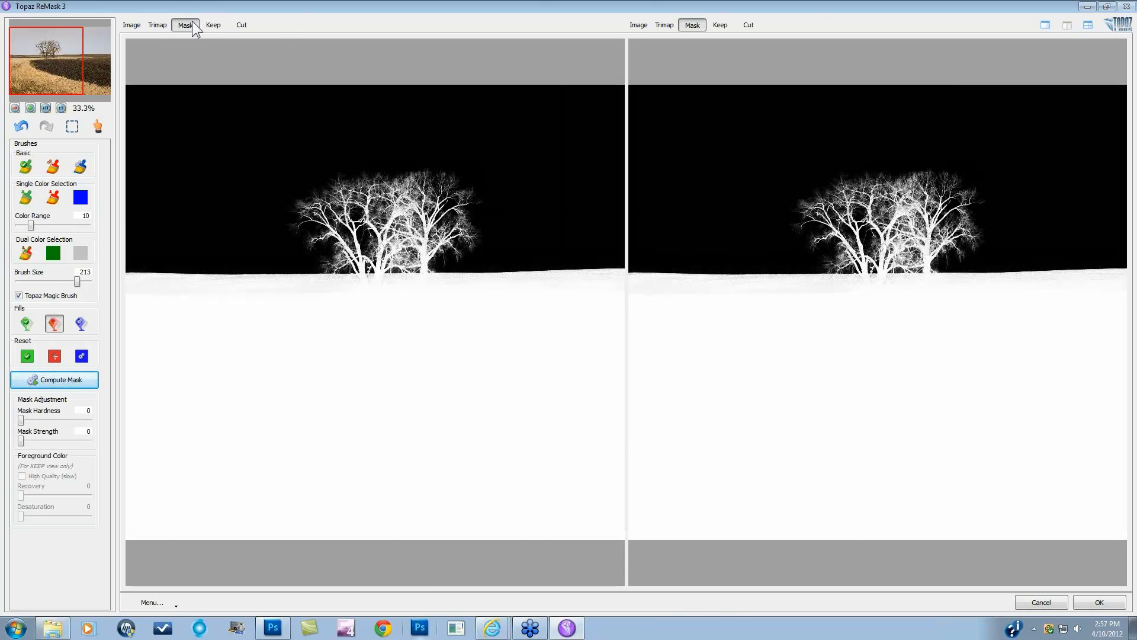
left_click(720, 26)
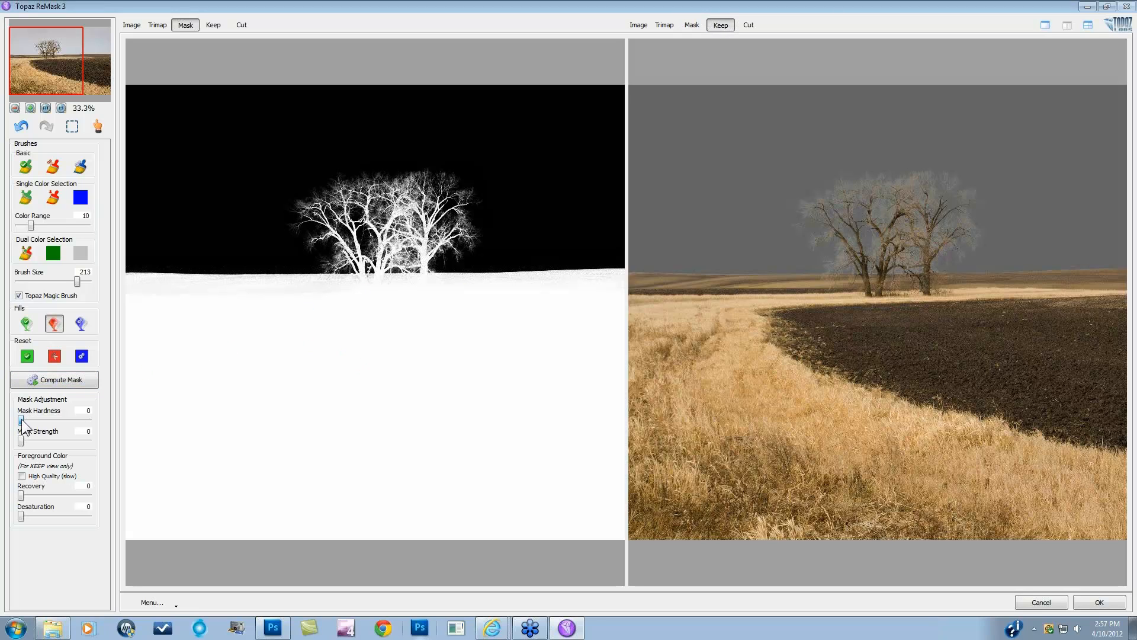
left_click_drag(21, 420, 98, 429)
left_click(69, 425)
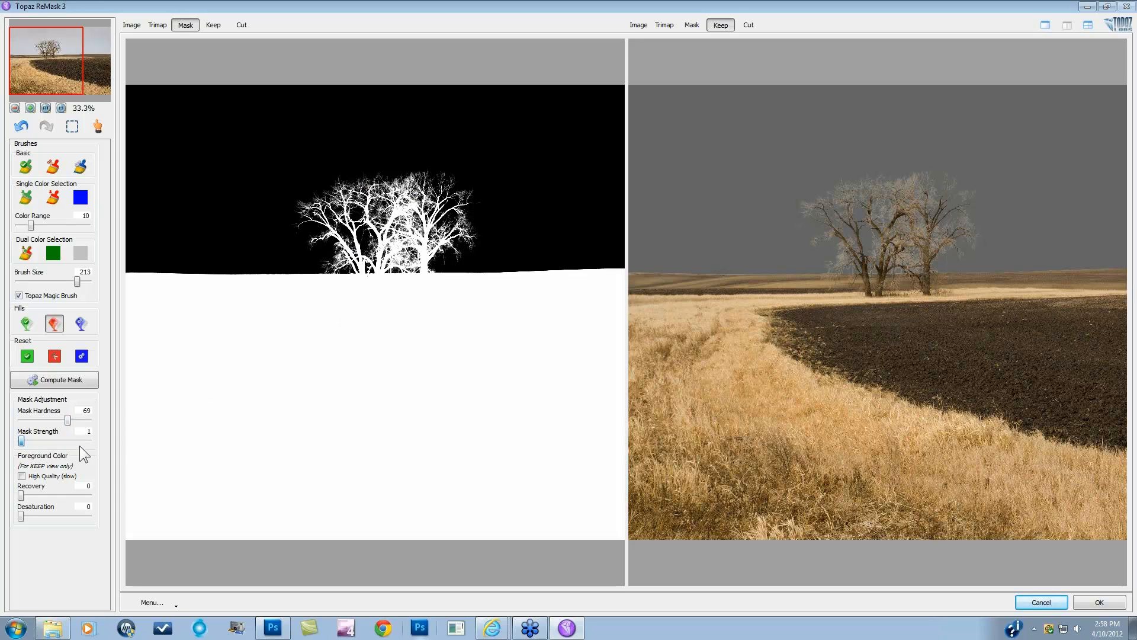
Try Mask Strength at 100, and settle on Mask Strength 12 with Mask Hardness 16
left_click_drag(81, 446, 95, 449)
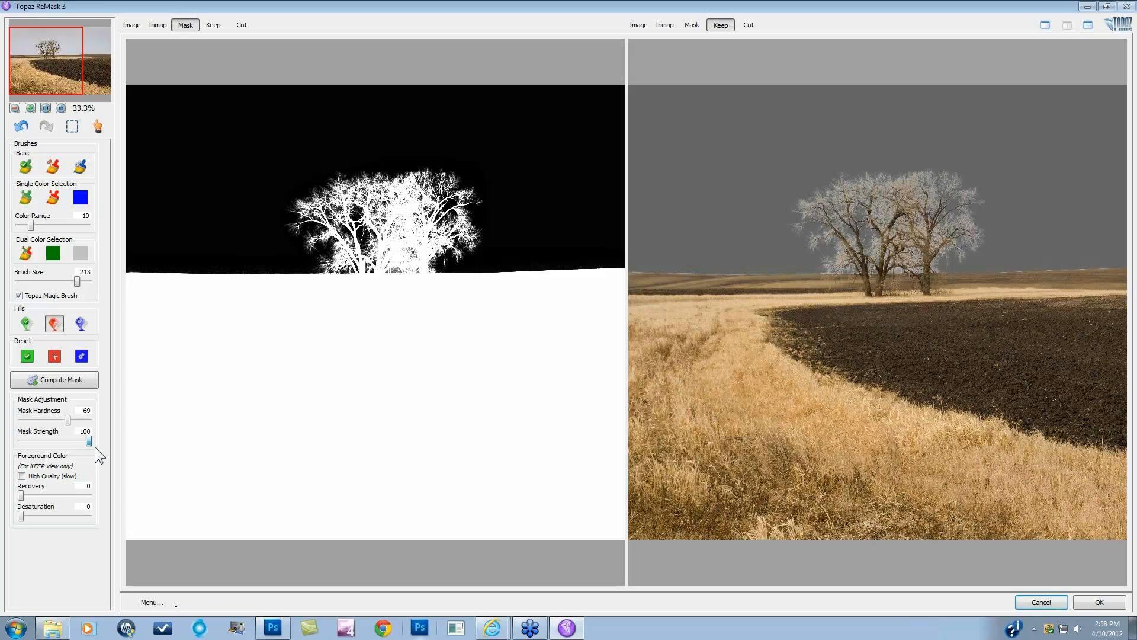
mouse_move(90, 446)
left_mouse_down()
mouse_move(21, 442)
mouse_move(100, 447)
left_mouse_up()
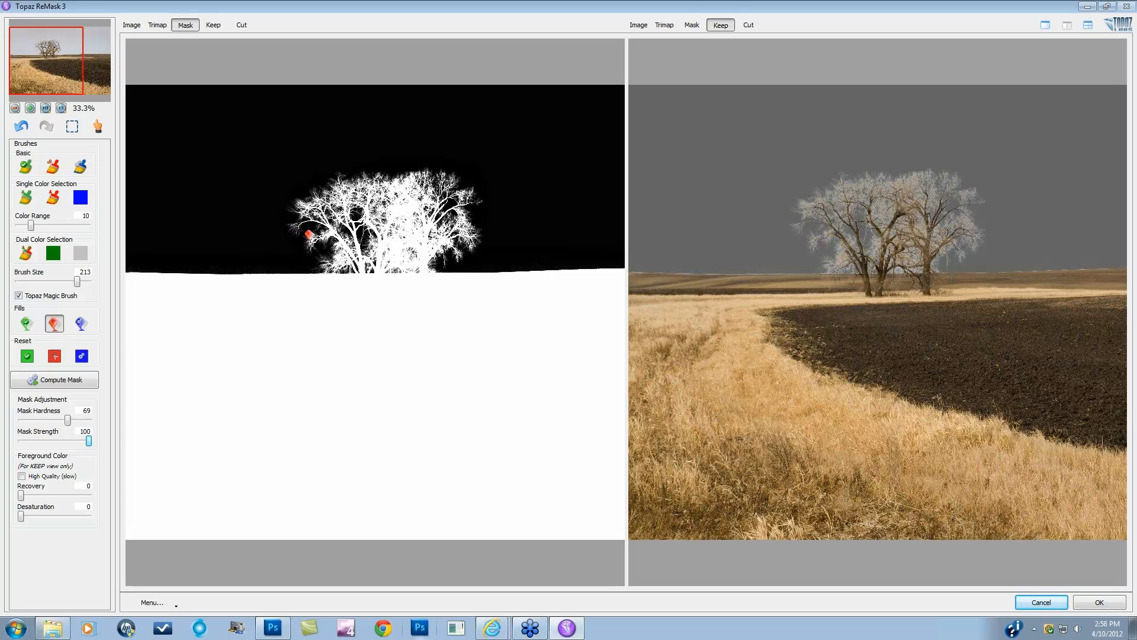
left_click(84, 442)
left_click(33, 441)
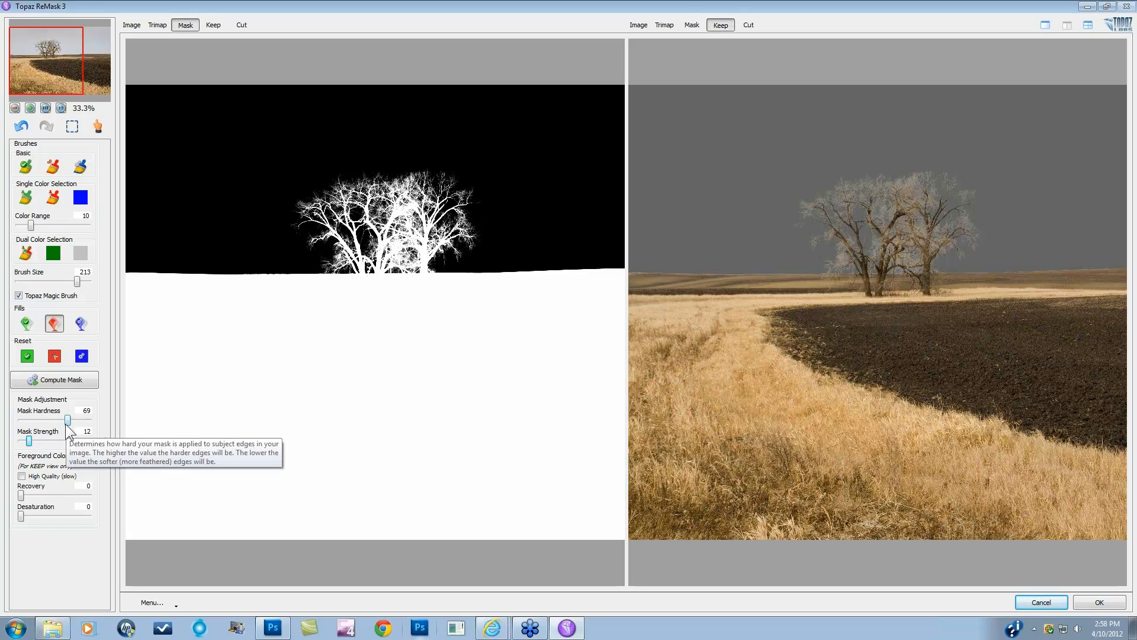
left_click_drag(68, 420, 32, 421)
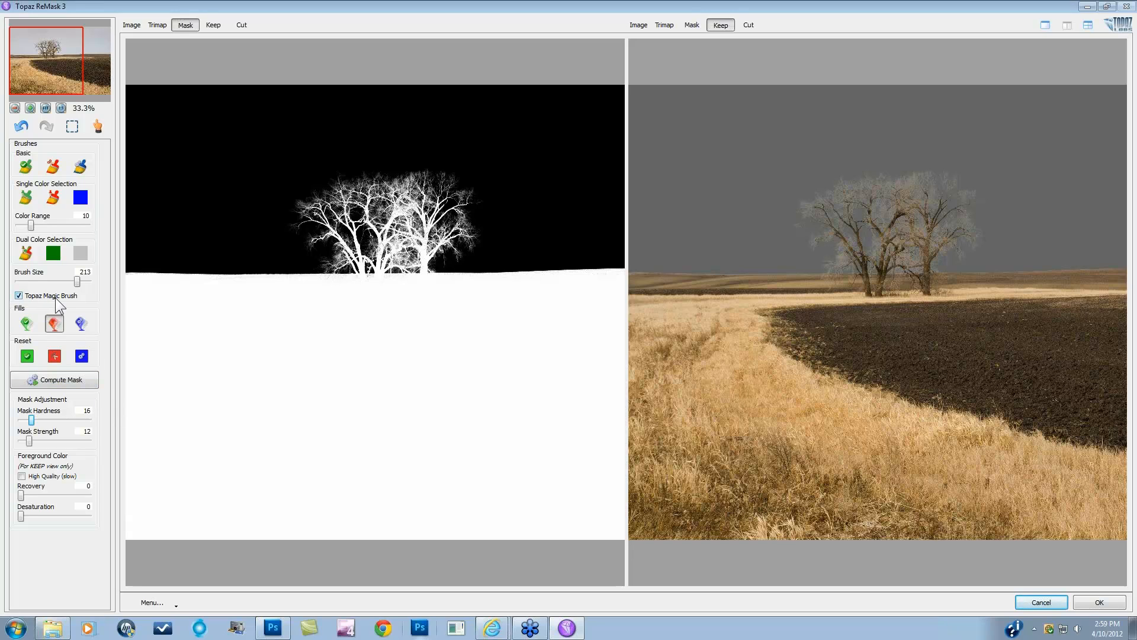
Turn off Topaz Magic Brush and paint a short keep stroke along the field edge beside the trees in the trimap
mouse_move(55, 298)
left_click(19, 296)
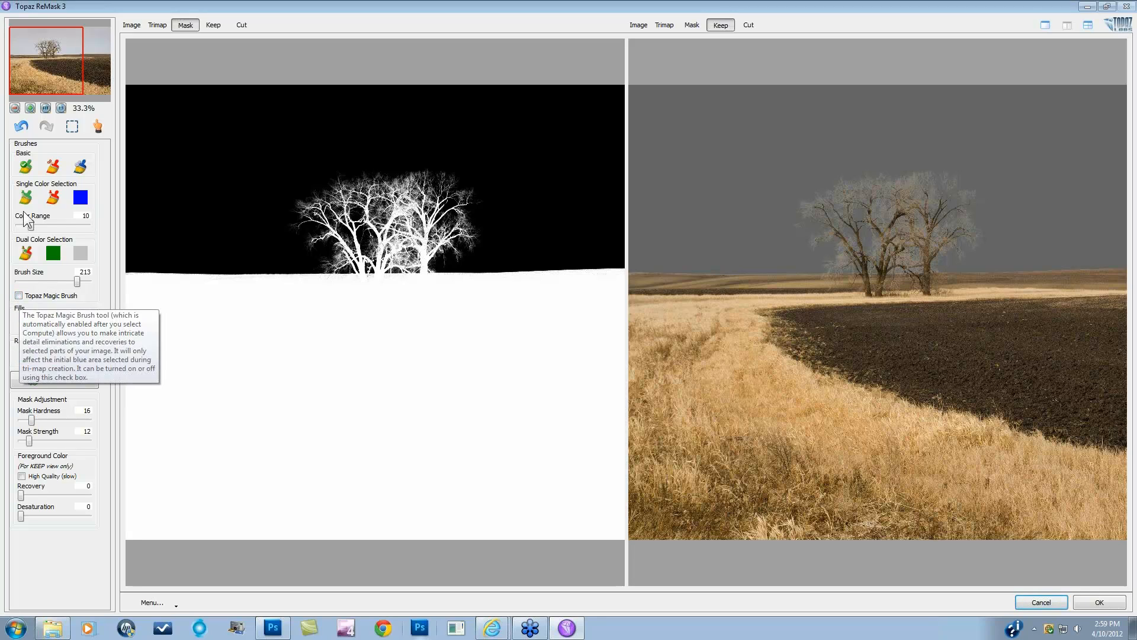
left_click(157, 24)
key("q")
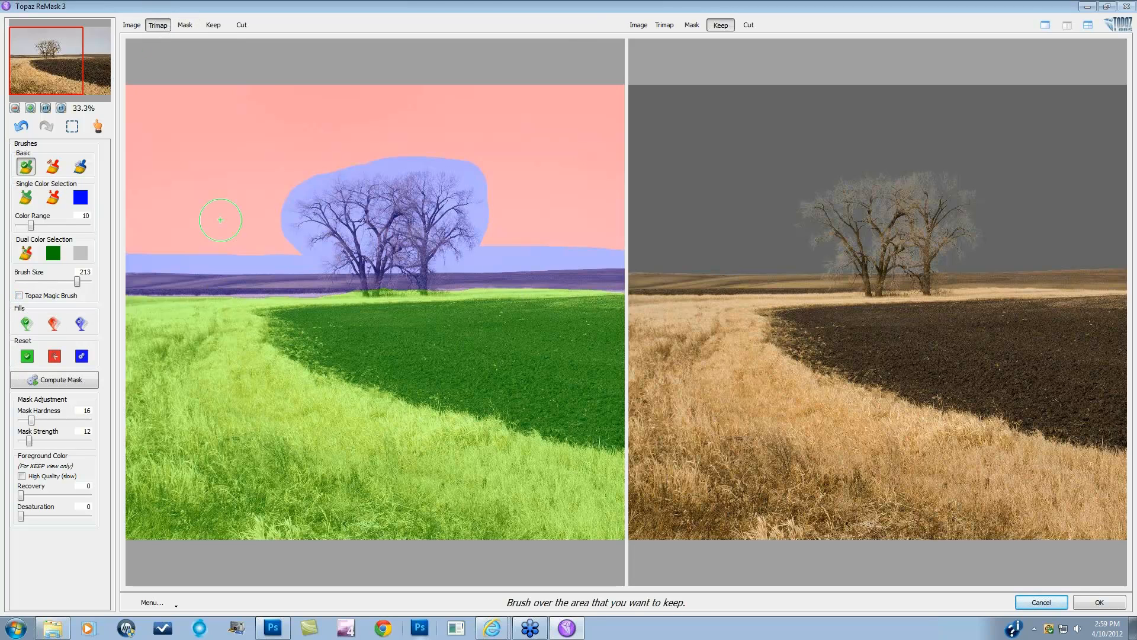
left_click_drag(266, 303, 312, 307)
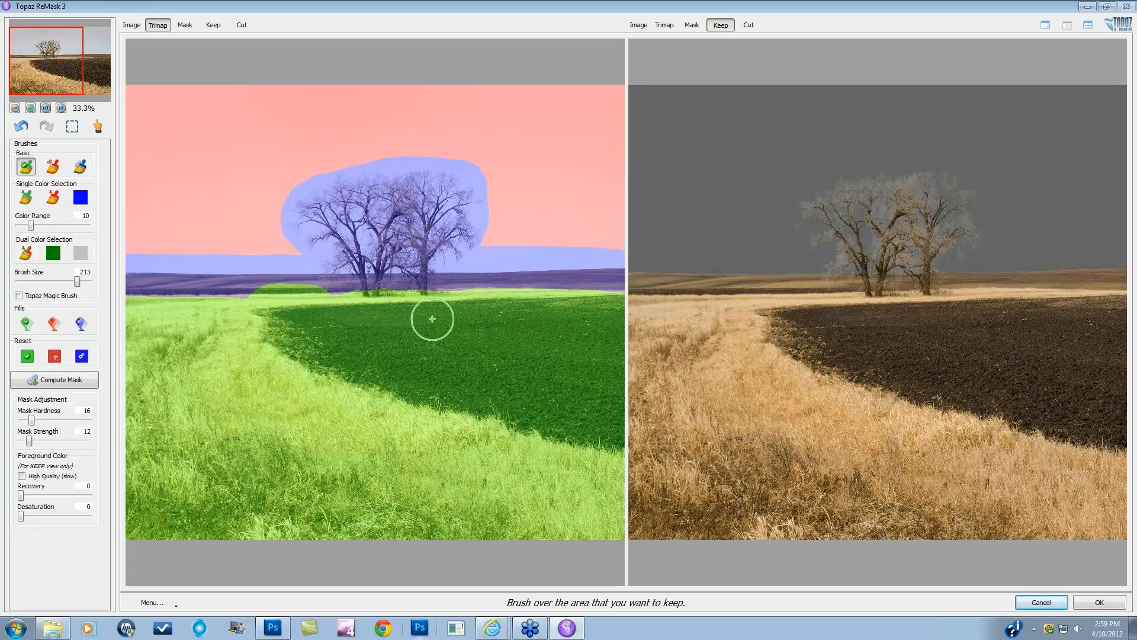
Show the mask beside the trimap and paint a cut stroke in the sky along the upper edge of the trees' compute area
left_click(691, 25)
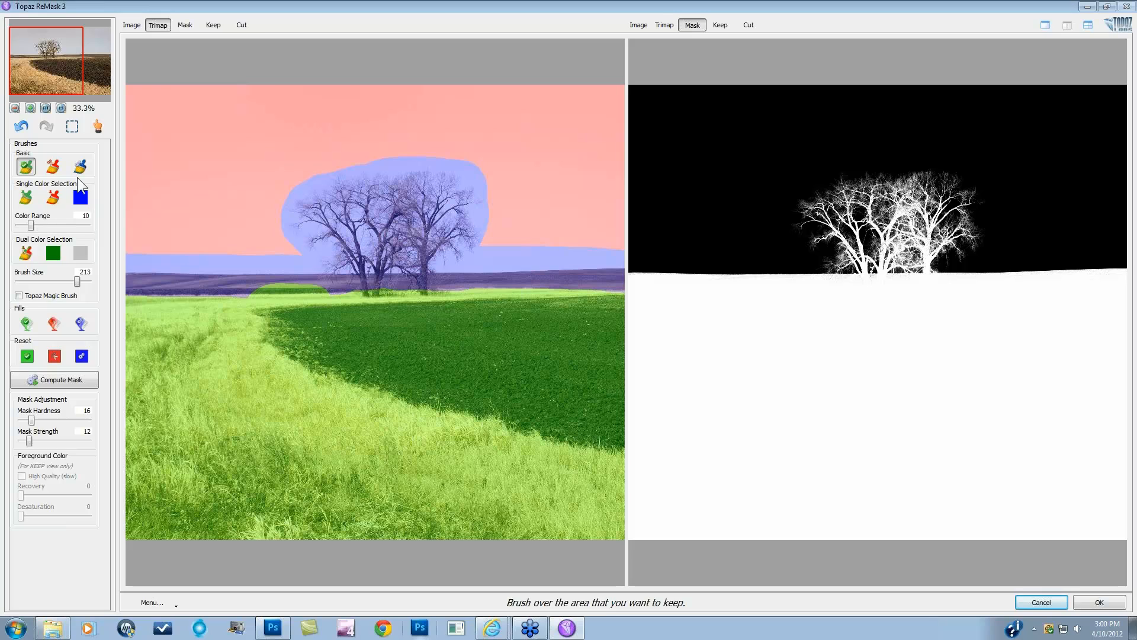
left_click(52, 167)
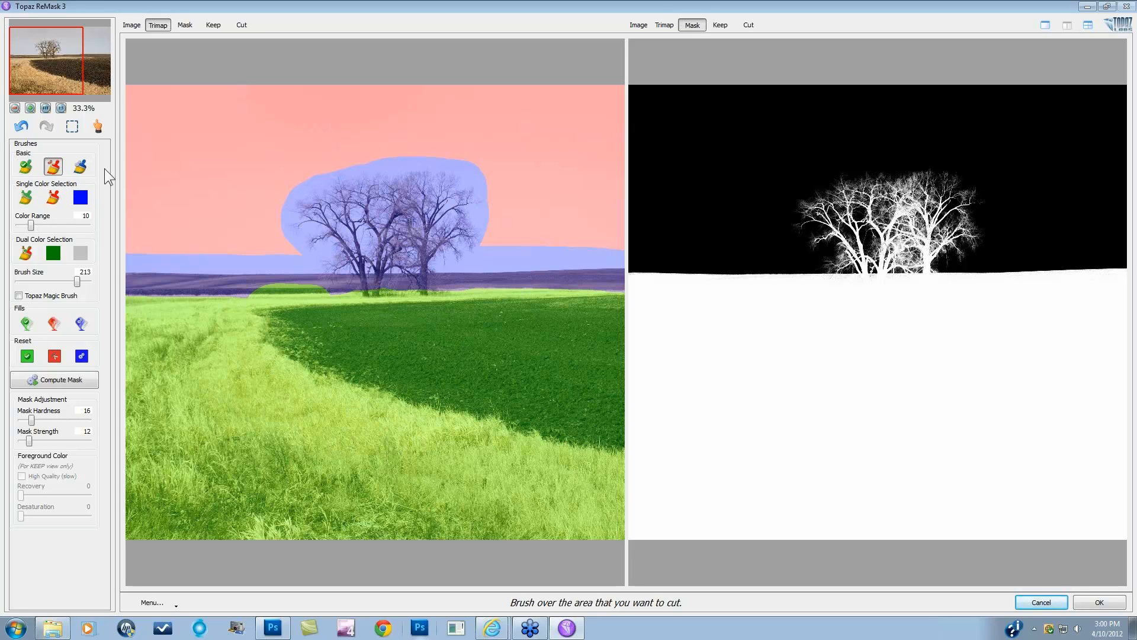
mouse_move(464, 138)
left_mouse_down()
mouse_move(487, 165)
mouse_move(535, 182)
mouse_move(489, 135)
mouse_move(424, 124)
mouse_move(386, 145)
left_mouse_up()
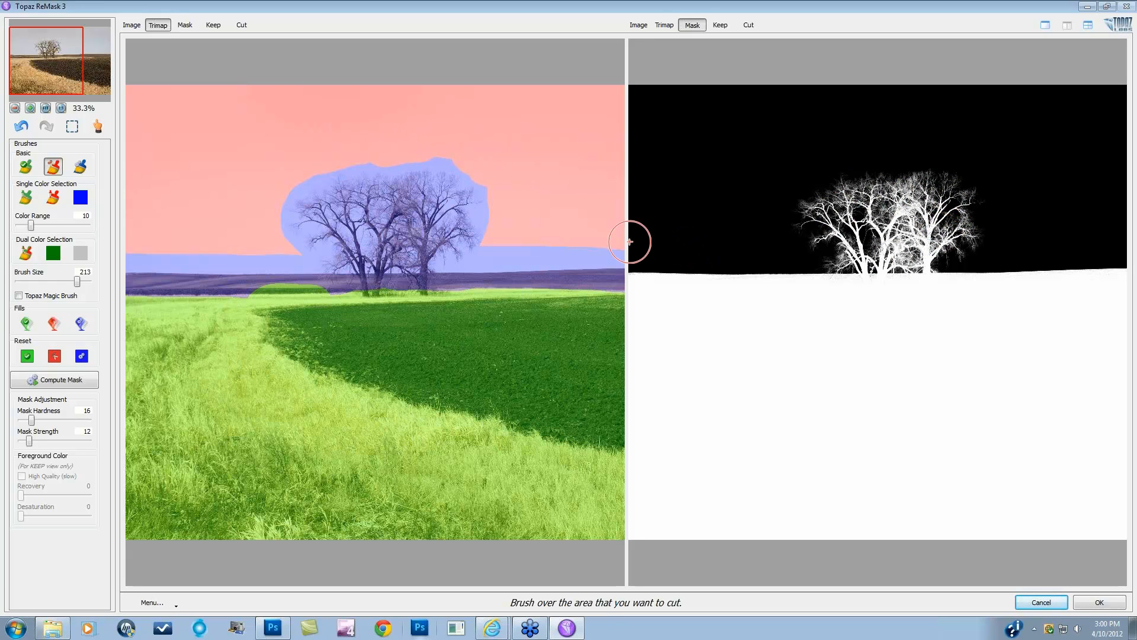
Turn on Topaz Magic Brush and paint cut strokes over the remaining sky above the horizon beside the trees and just above them
left_click(18, 295)
left_click_drag(514, 237, 555, 231)
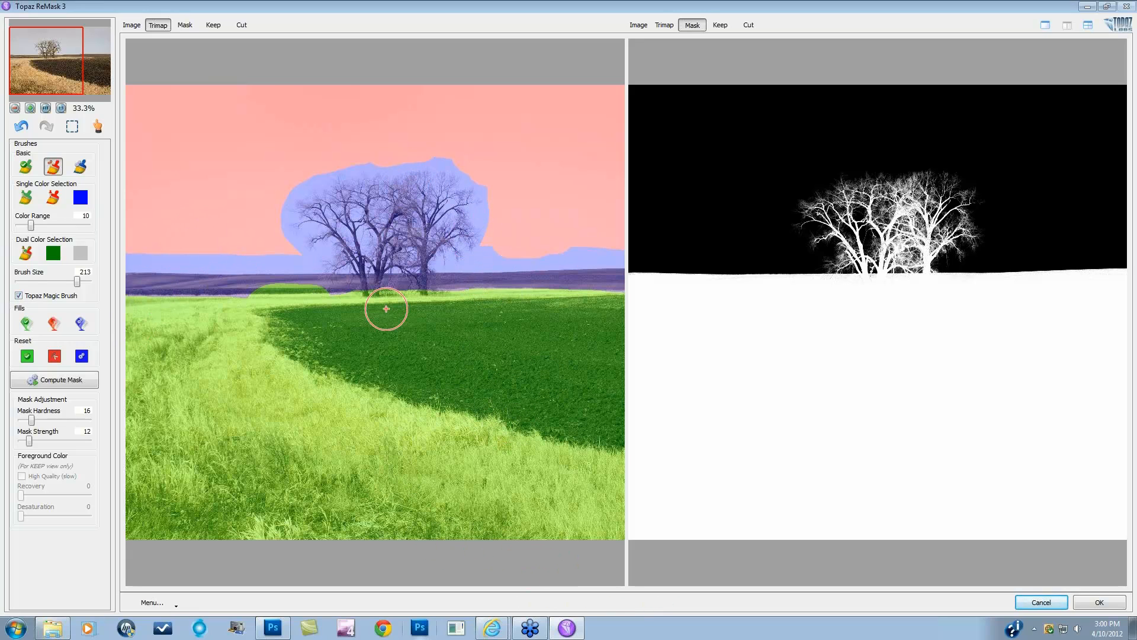
left_click(500, 254)
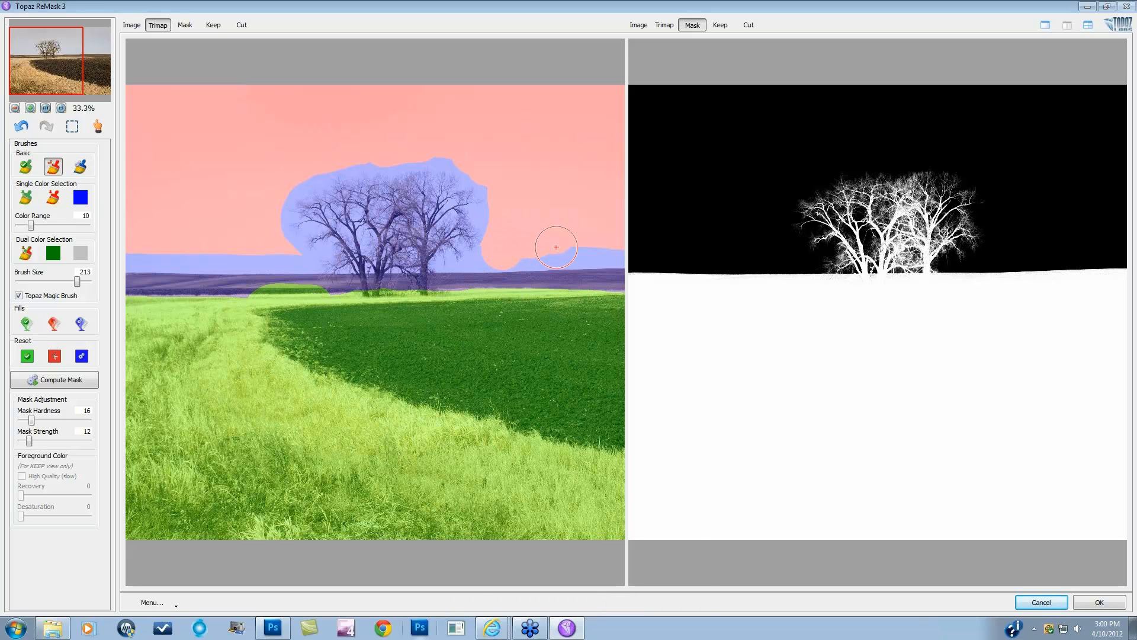
left_click(455, 148)
left_click_drag(553, 241, 604, 241)
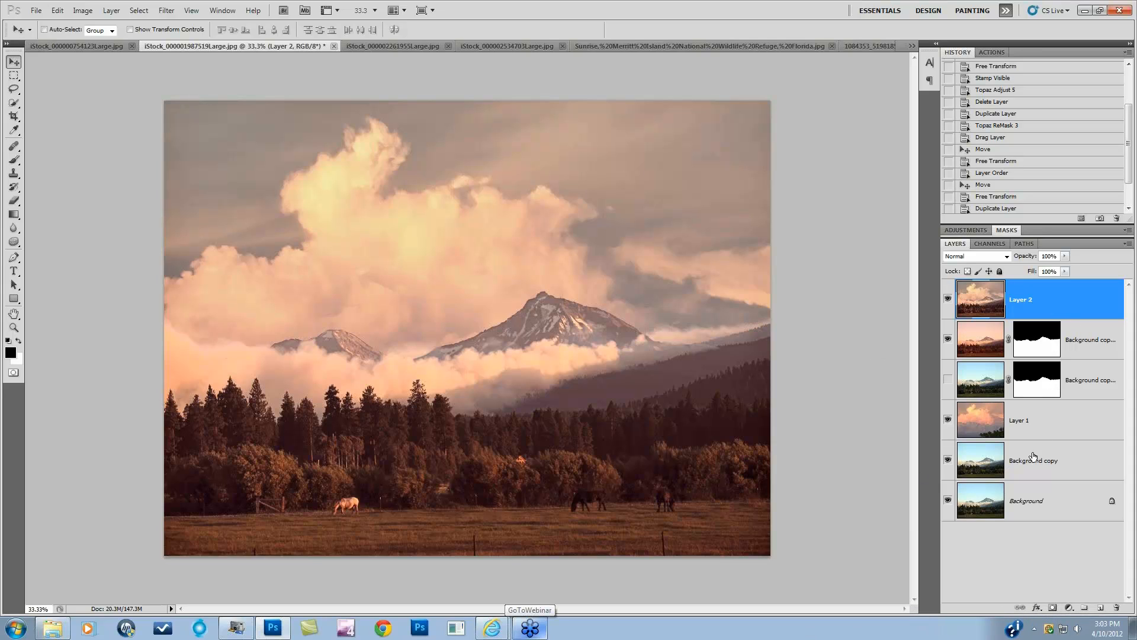
Apply the Topaz ReMask 3 filter to the mountain photo's Background layer
left_click(1030, 508)
left_click(166, 11)
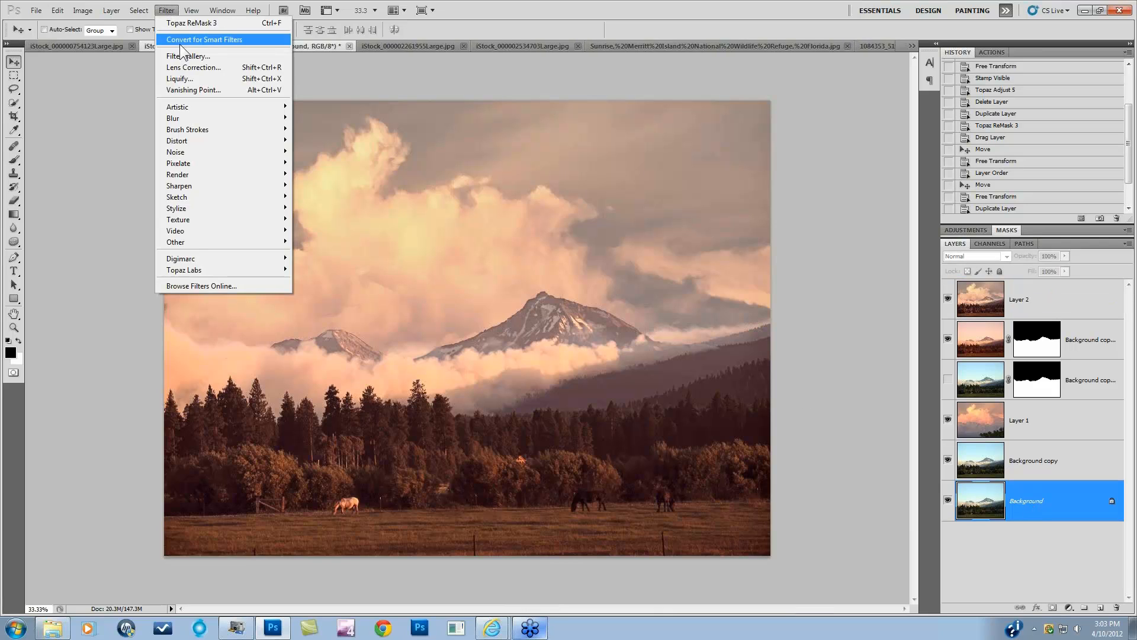
mouse_move(199, 269)
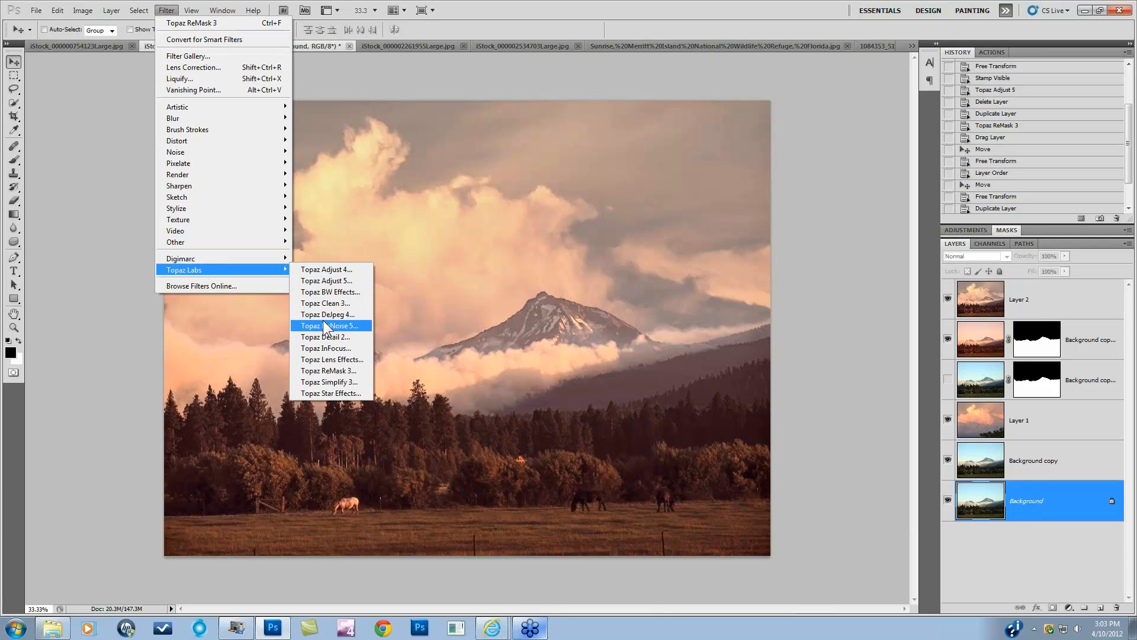
left_click(325, 370)
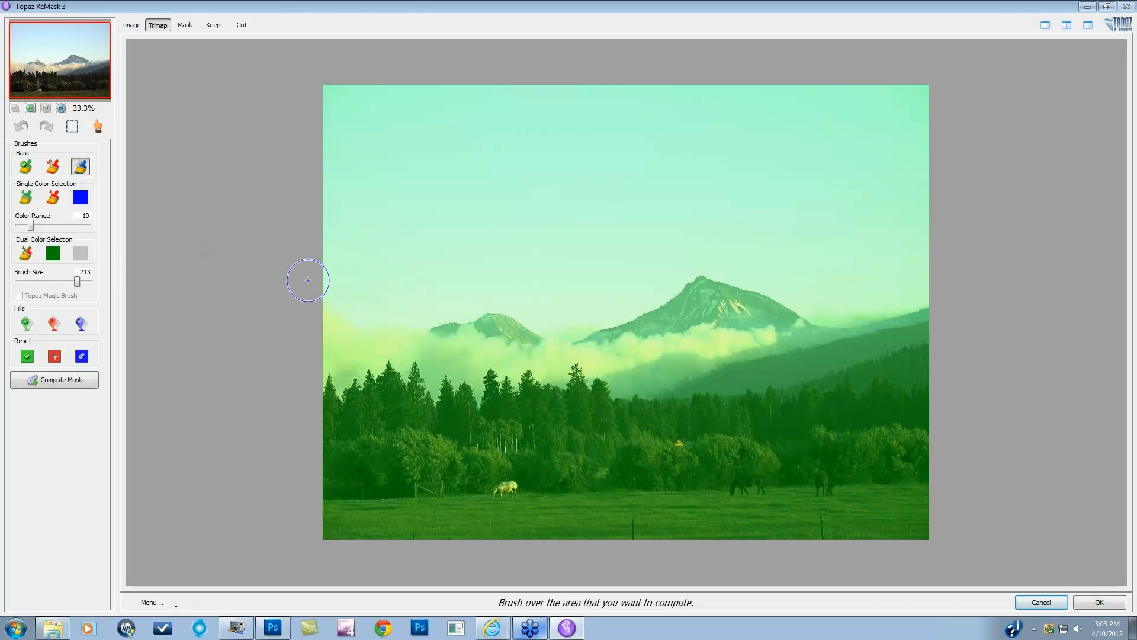
Mark the mountain ridge for computing with brush size 255, fill the sky as cut, and compute the mask
scroll(330, 260, "up", 5)
mouse_move(338, 306)
left_mouse_down()
mouse_move(438, 330)
mouse_move(547, 329)
mouse_move(761, 294)
mouse_move(919, 308)
mouse_move(925, 294)
left_mouse_up()
left_click(53, 323)
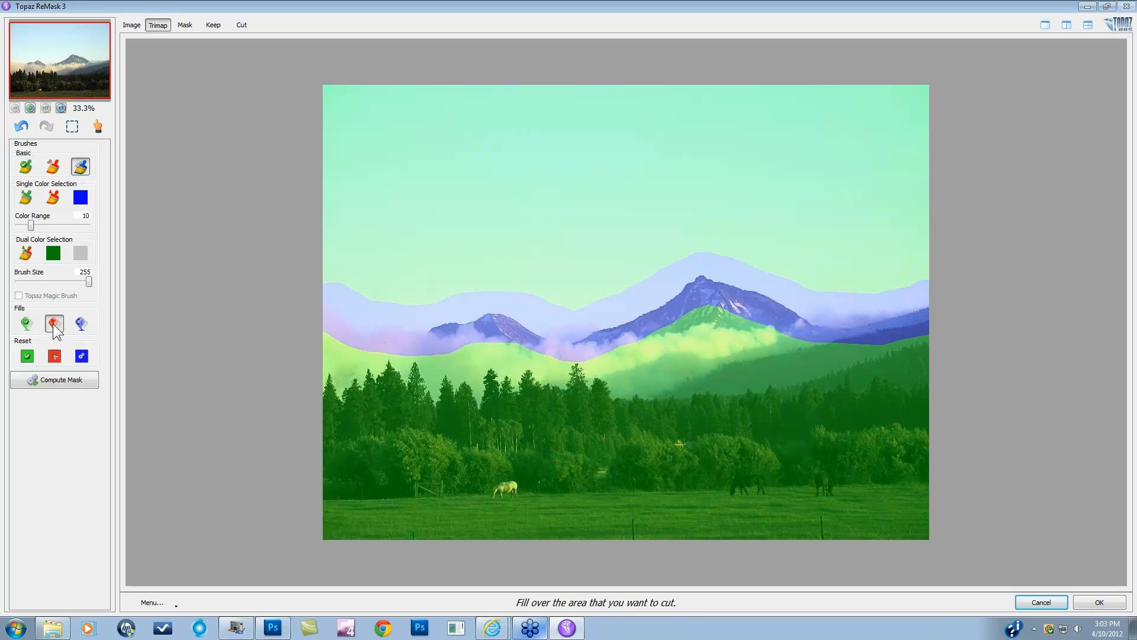
left_click(520, 205)
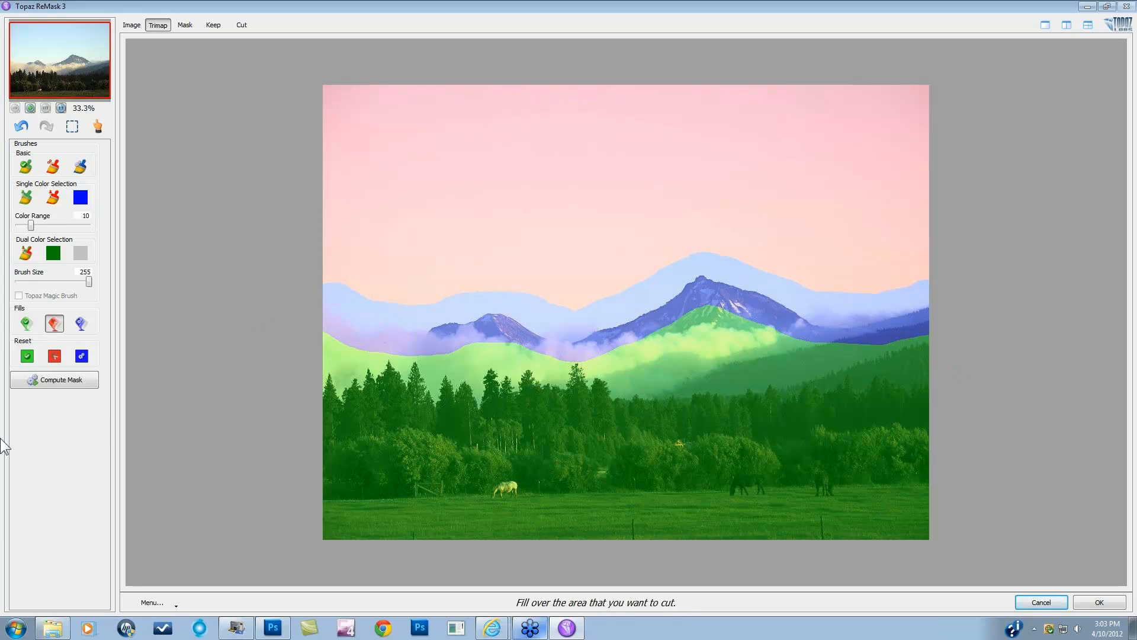
left_click(53, 380)
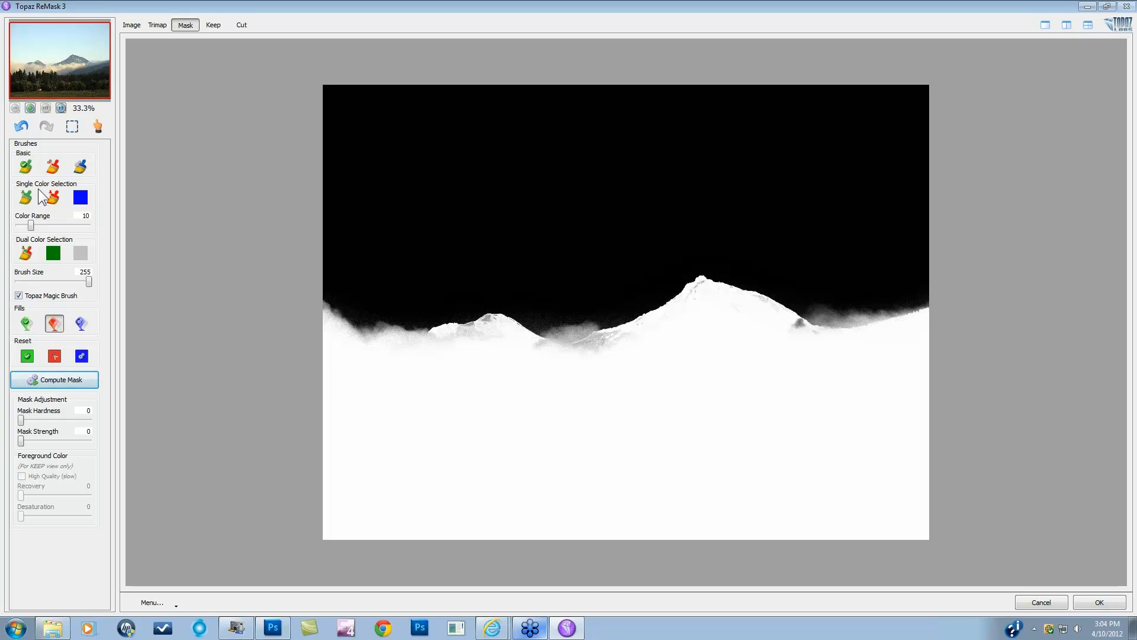
Paint keep strokes over the gray areas of the mountains in the mask, and cancel ReMask 3
left_click(25, 167)
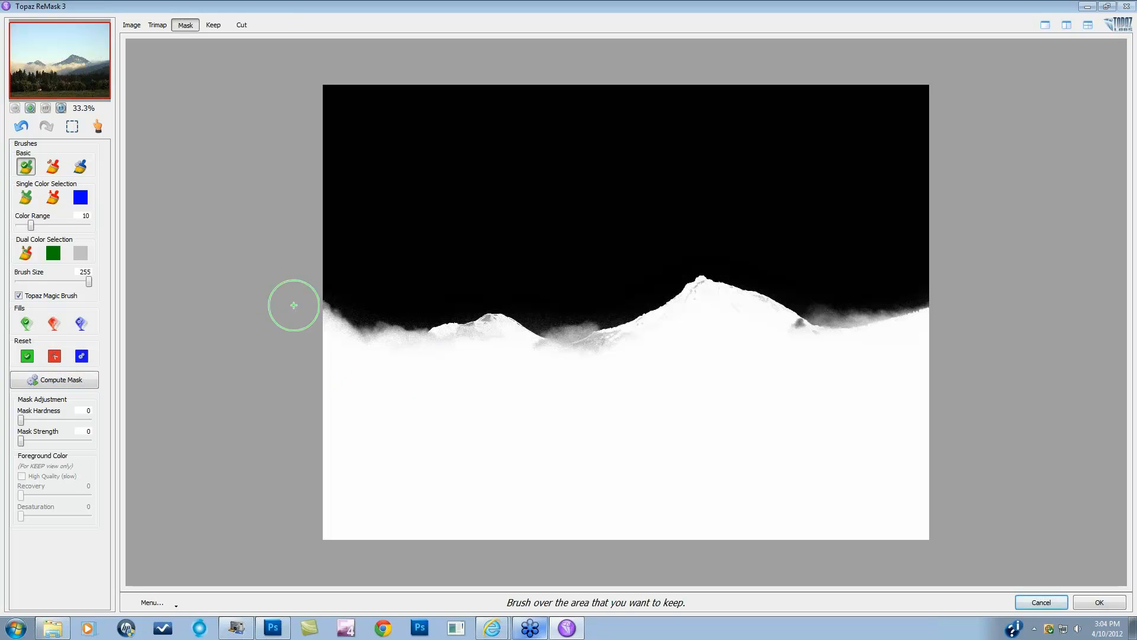
mouse_move(393, 383)
left_mouse_down()
mouse_move(497, 333)
mouse_move(509, 357)
mouse_move(564, 376)
mouse_move(675, 347)
mouse_move(704, 315)
left_mouse_up()
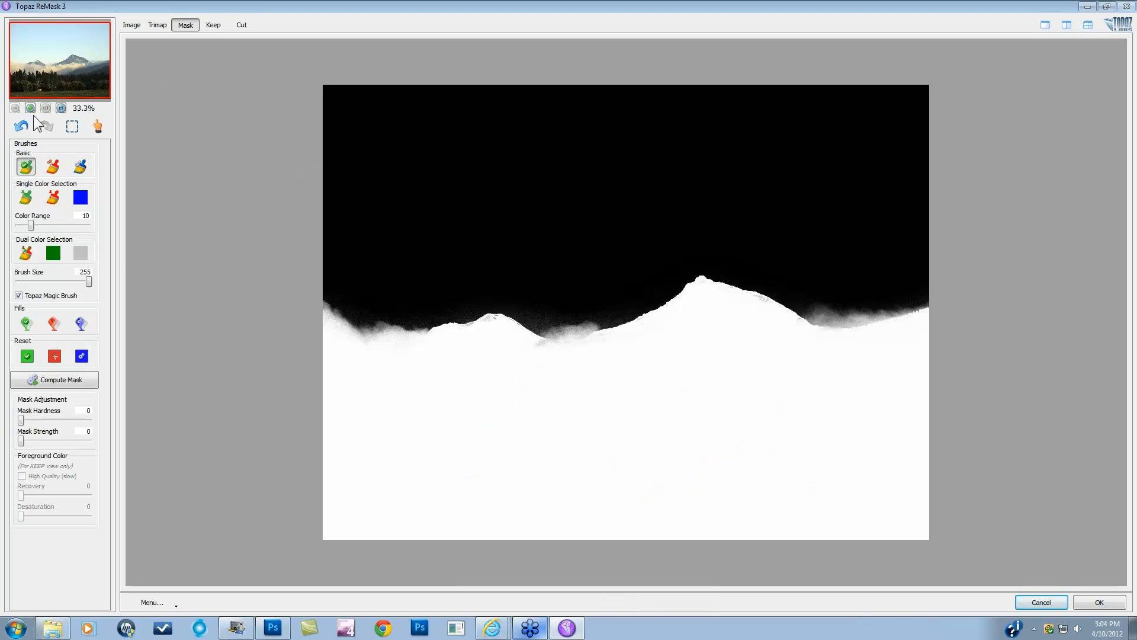
left_click(1041, 602)
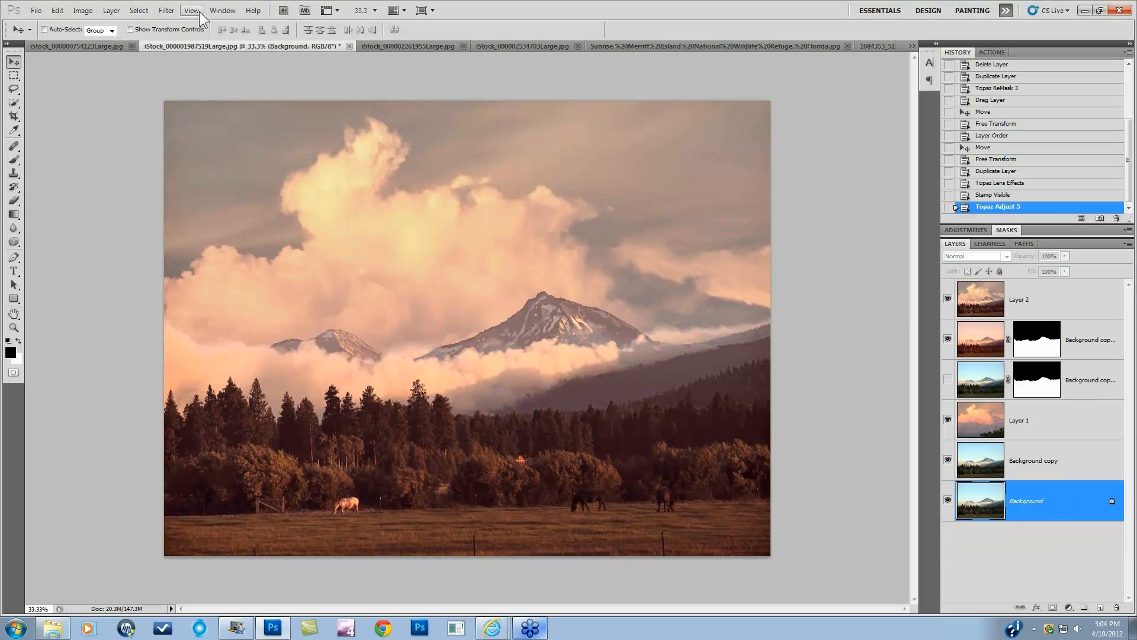
Run Topaz ReMask 3 again on the mountain photo's Background layer
left_click(167, 10)
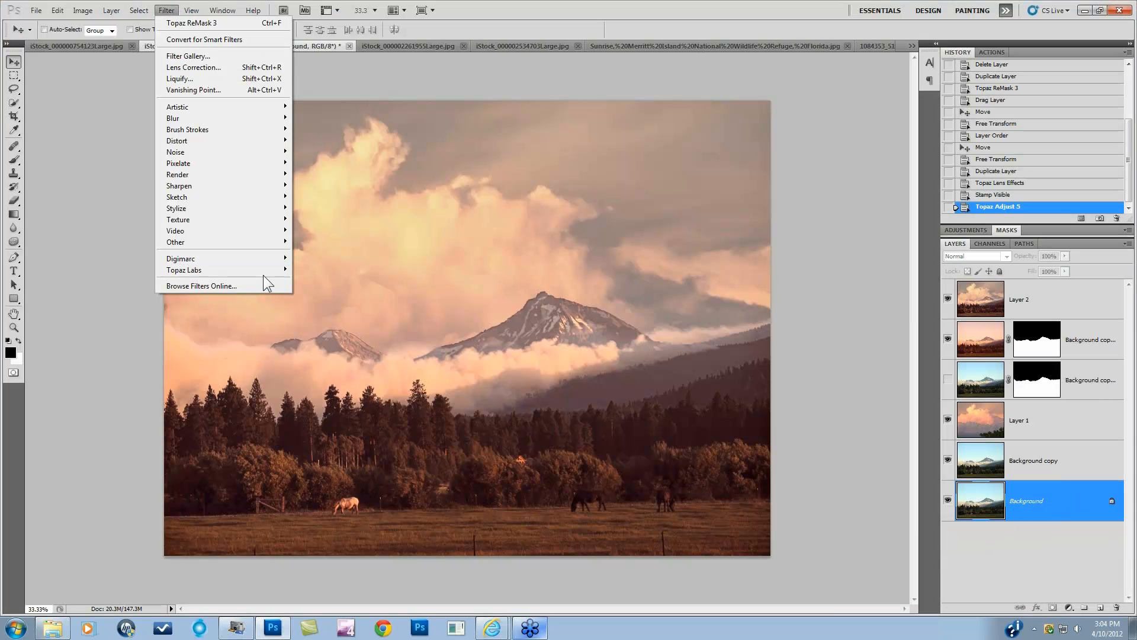
mouse_move(278, 269)
left_click(319, 370)
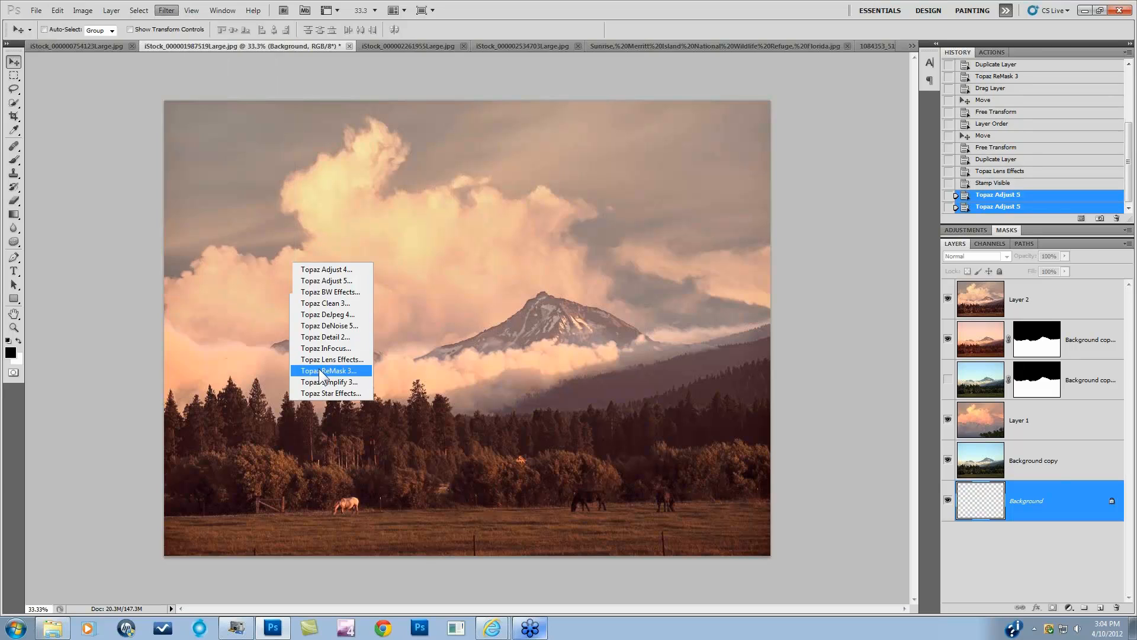
left_click(318, 371)
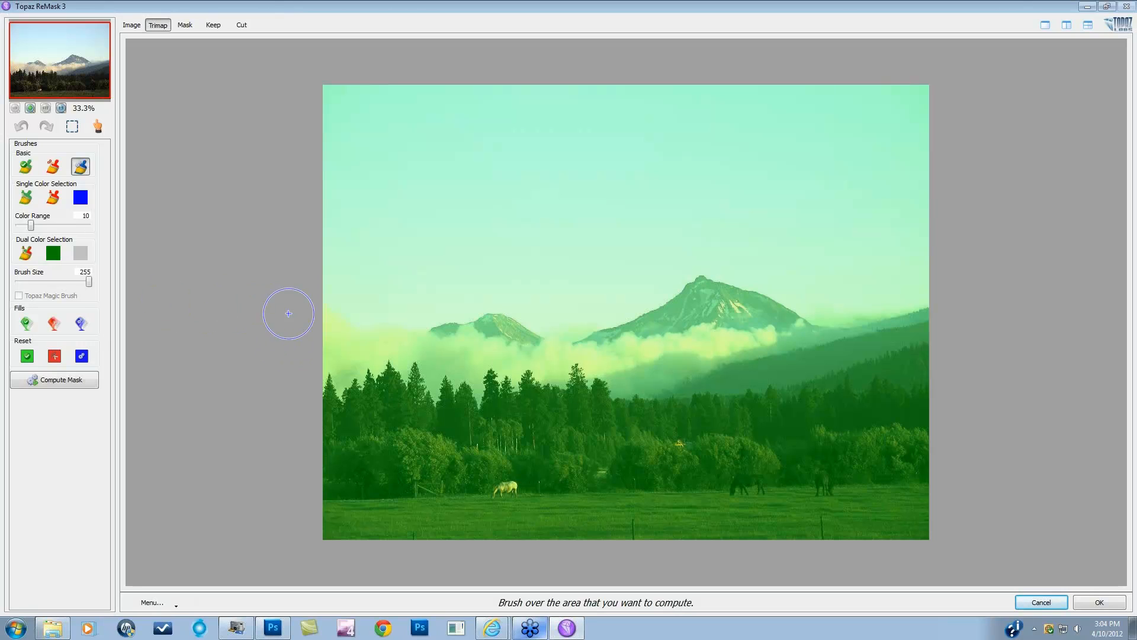
Trace the mountain ridge tightly with the compute brush at size 65, fill the sky as cut, and compute the mask
scroll(313, 314, "down", 8)
scroll(327, 312, "down", 11)
mouse_move(325, 299)
left_mouse_down()
mouse_move(349, 319)
mouse_move(455, 325)
mouse_move(489, 315)
mouse_move(545, 336)
mouse_move(620, 329)
mouse_move(714, 276)
mouse_move(809, 317)
mouse_move(951, 305)
left_mouse_up()
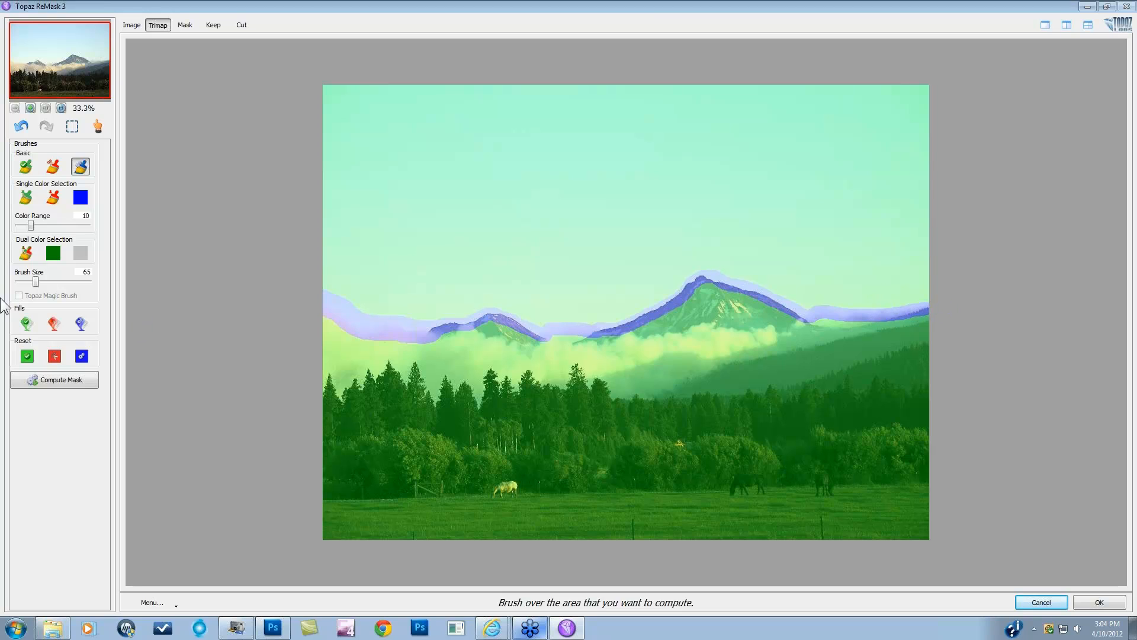
left_click(53, 325)
left_click(51, 379)
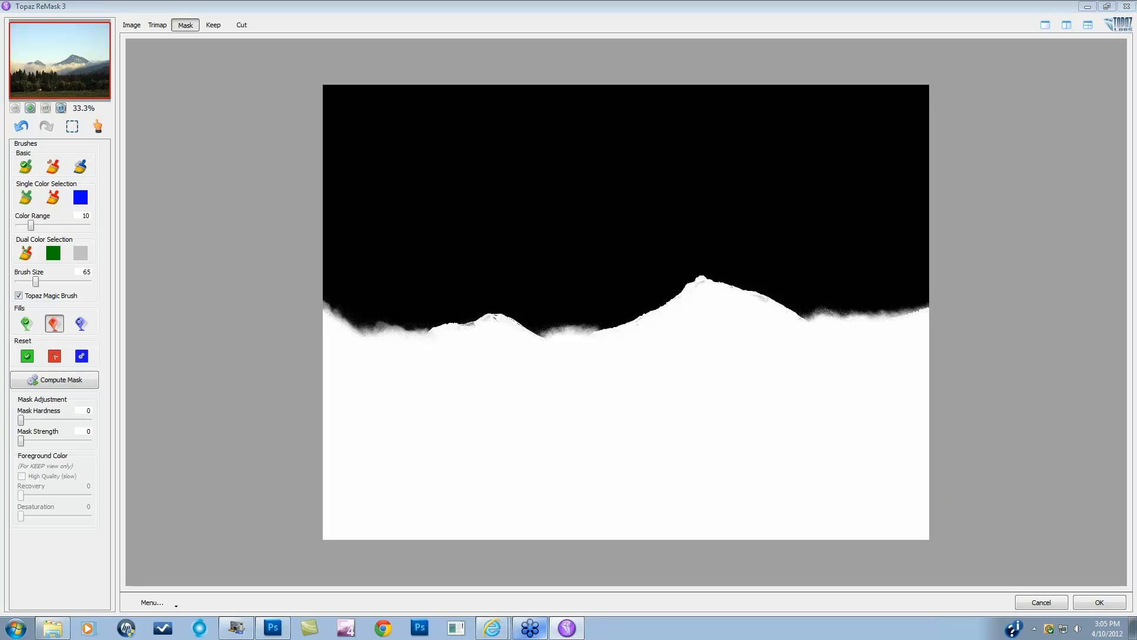
Try the keep, cut and unknown trimap resets, tracing part of the ridge with the compute brush on the keep and cut versions
left_click(27, 355)
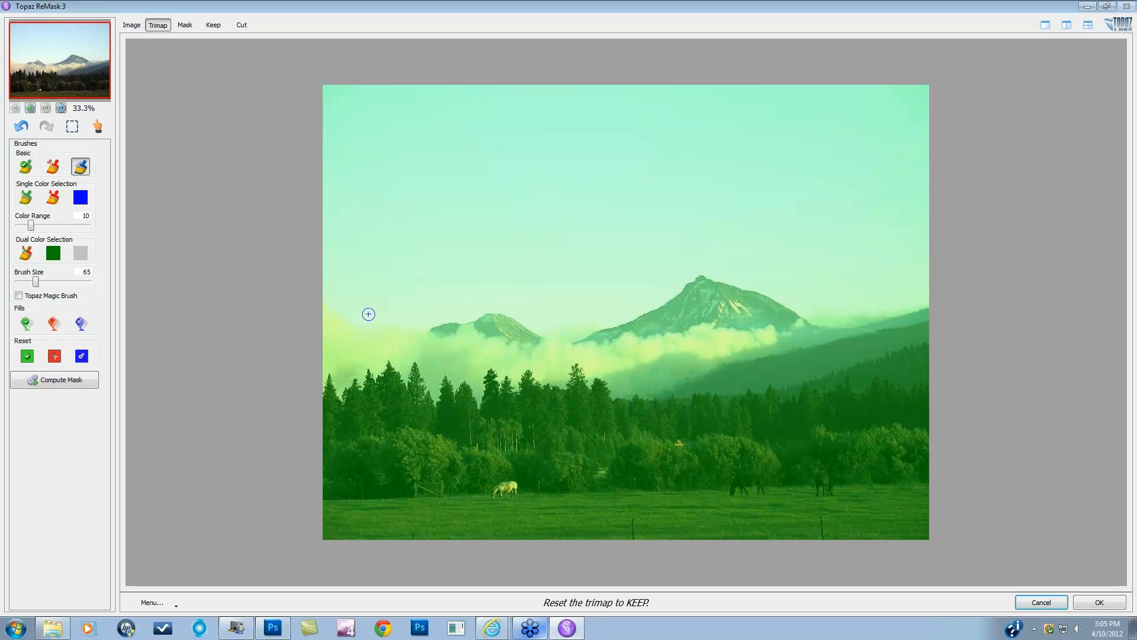
mouse_move(327, 301)
left_mouse_down()
mouse_move(364, 329)
mouse_move(408, 332)
mouse_move(496, 313)
mouse_move(575, 340)
mouse_move(638, 323)
left_mouse_up()
left_click(54, 355)
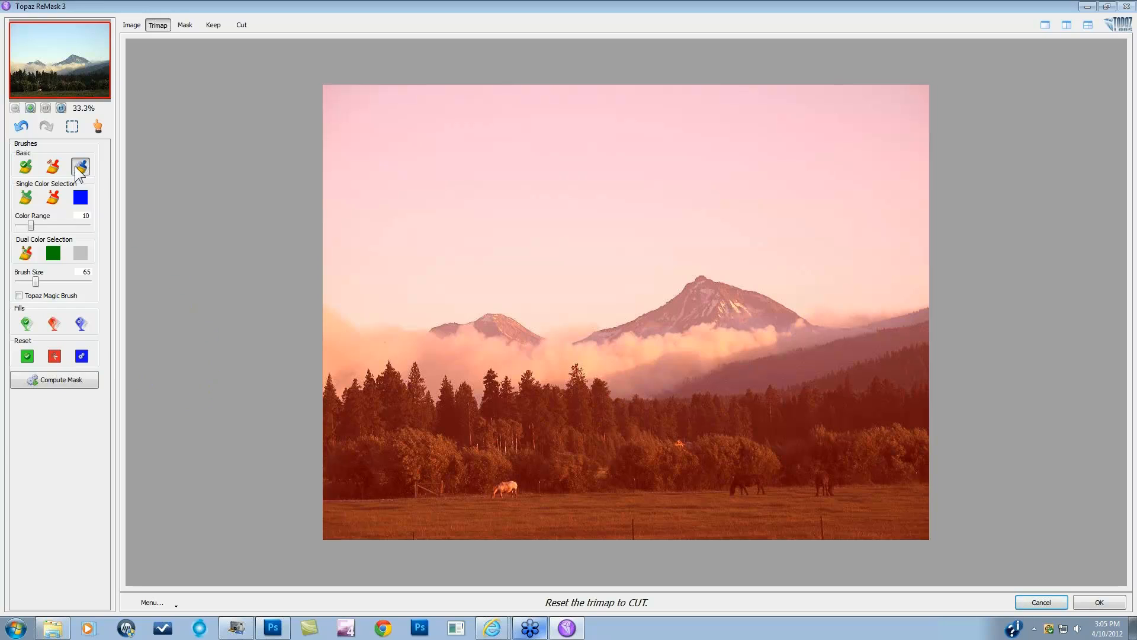
mouse_move(327, 296)
left_mouse_down()
mouse_move(350, 324)
mouse_move(416, 327)
mouse_move(504, 309)
mouse_move(536, 341)
left_mouse_up()
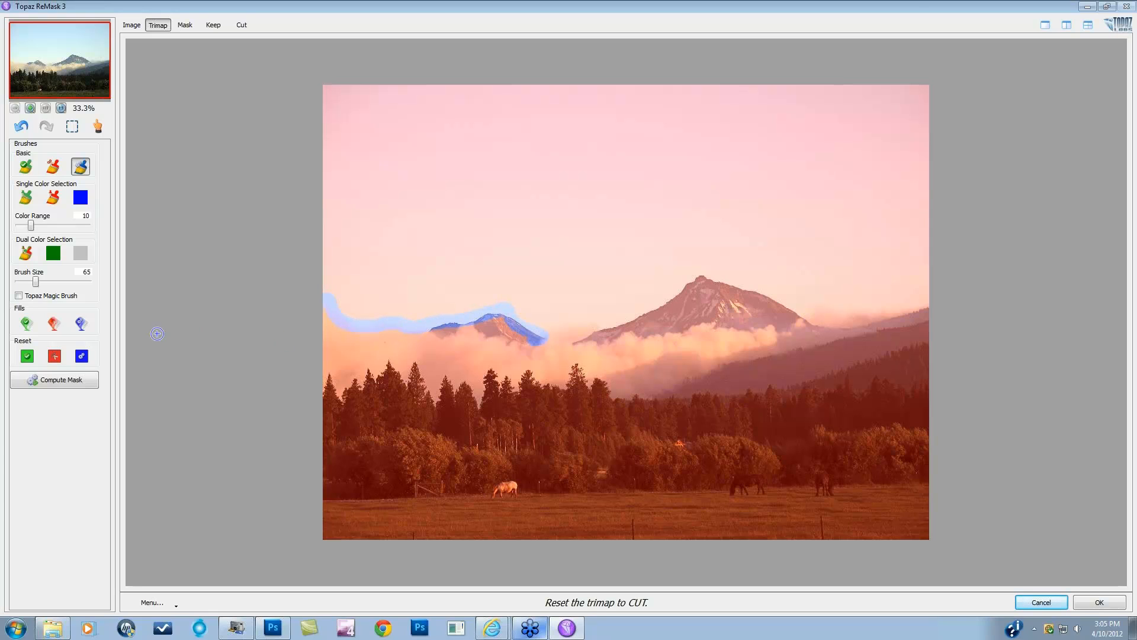
left_click(83, 357)
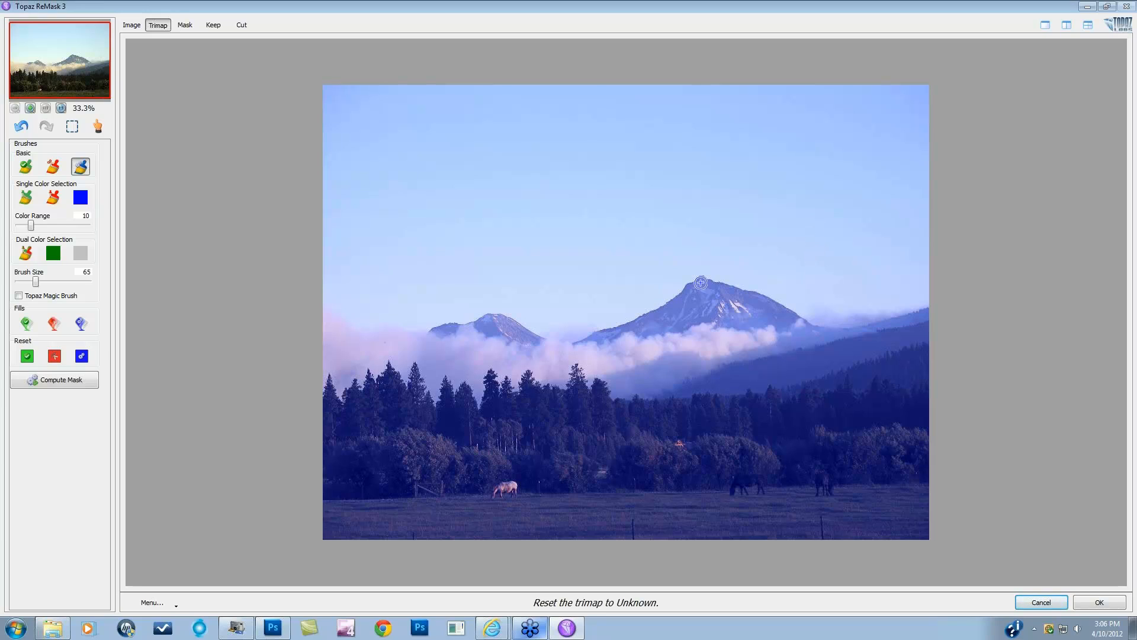
left_click(27, 356)
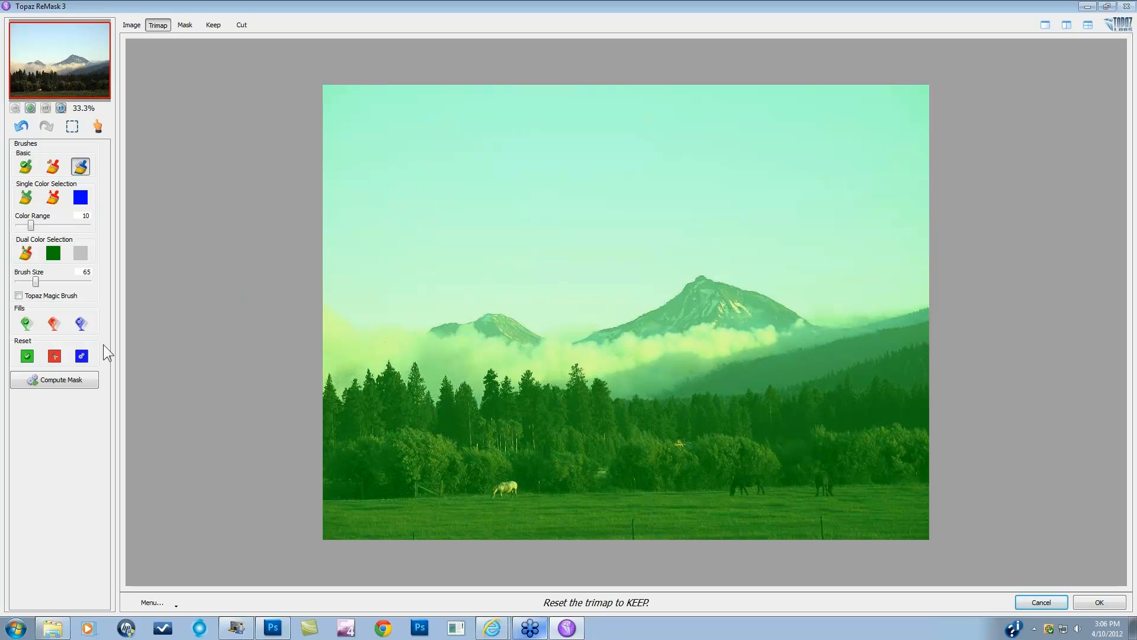
Reset the trimap to unknown and paint rough keep strokes across the mountains, clouds, forest and field
left_click(80, 356)
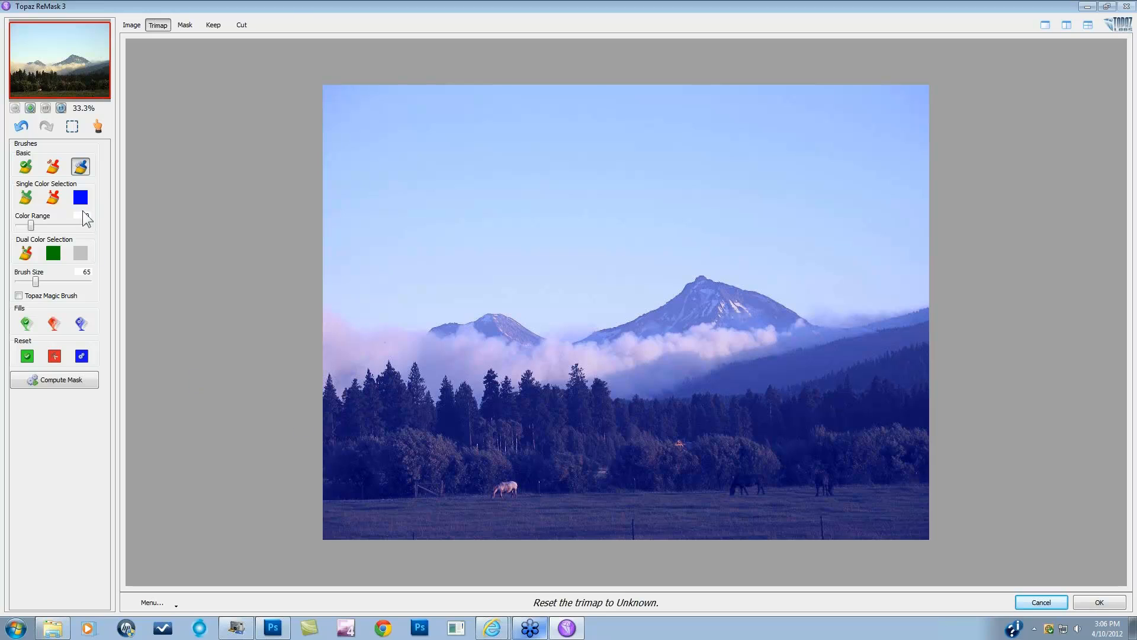
left_click(25, 167)
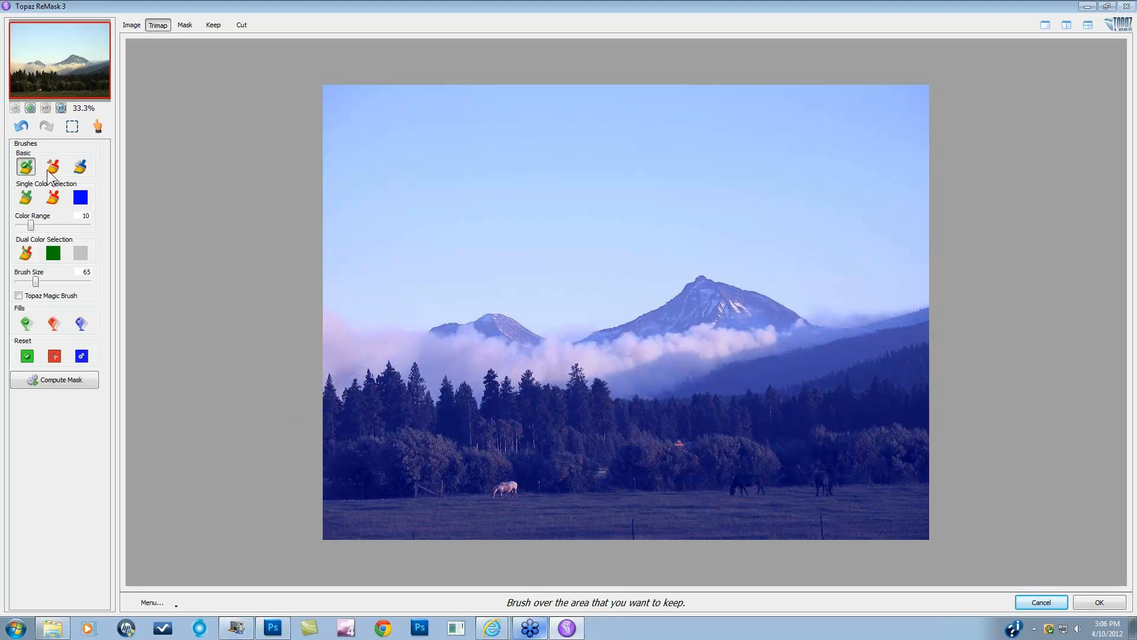
mouse_move(344, 412)
left_mouse_down()
mouse_move(774, 373)
mouse_move(915, 389)
left_mouse_up()
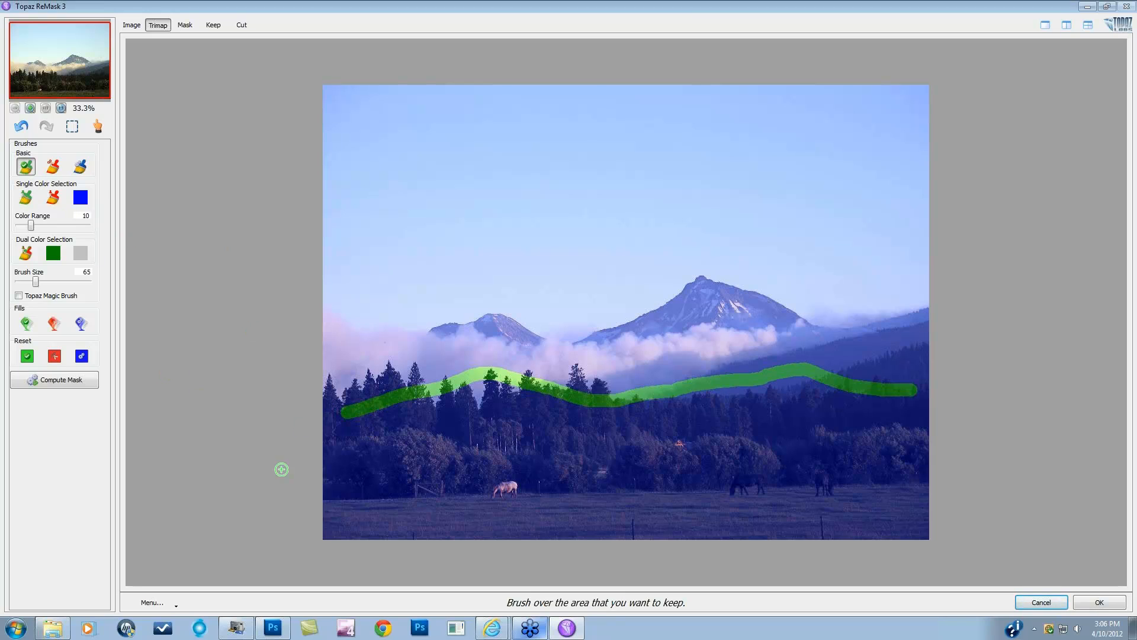
mouse_move(377, 423)
left_mouse_down()
mouse_move(660, 455)
mouse_move(826, 449)
left_mouse_up()
left_click_drag(410, 501, 876, 502)
left_click_drag(762, 388, 565, 441)
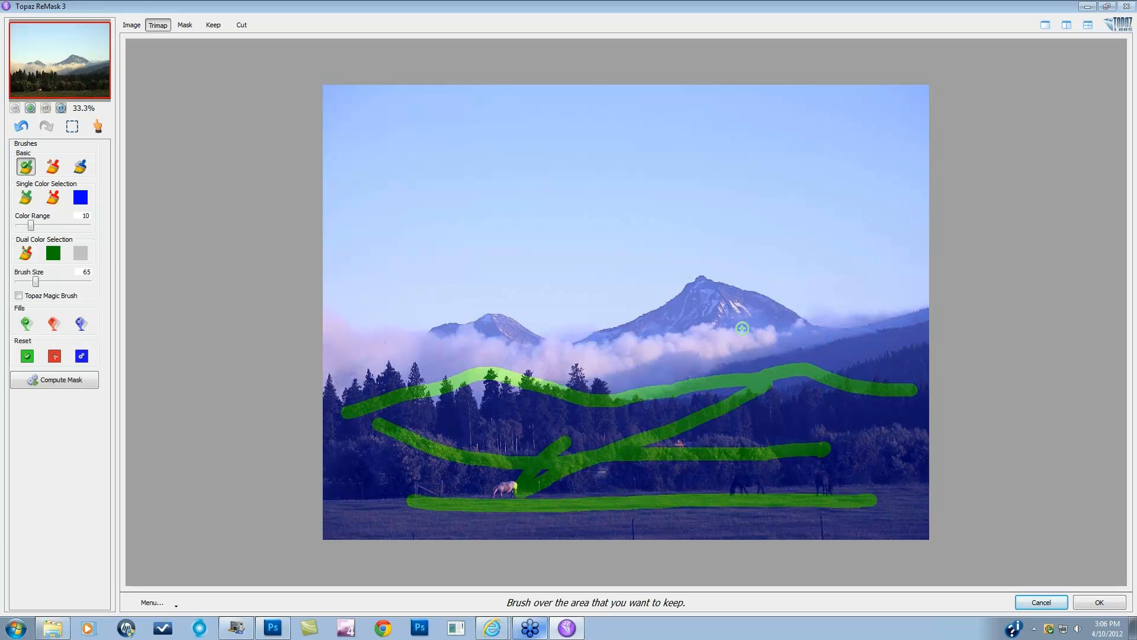
left_click_drag(734, 308, 572, 403)
left_click_drag(462, 343, 602, 385)
mouse_move(898, 357)
left_mouse_down()
mouse_move(888, 479)
mouse_move(870, 481)
left_mouse_up()
mouse_move(337, 401)
left_mouse_down()
mouse_move(351, 446)
mouse_move(375, 439)
mouse_move(396, 477)
mouse_move(501, 442)
left_mouse_up()
left_click_drag(354, 355, 500, 407)
Paint four cut strokes across the sky and compute the mask from the rough keep and cut strokes
left_click(52, 166)
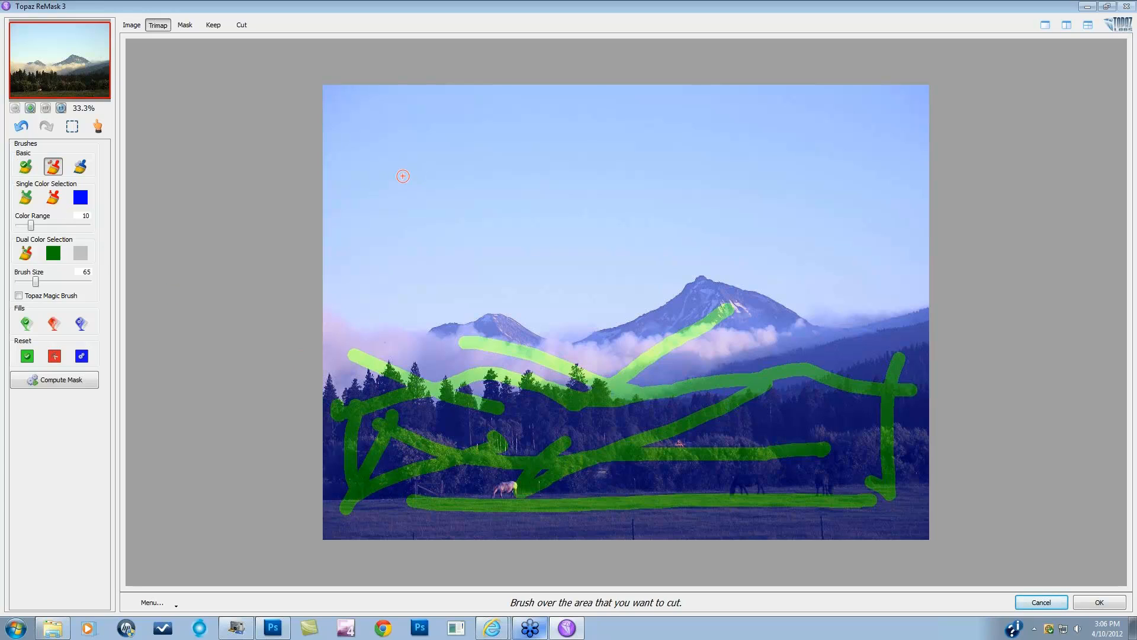
left_click_drag(399, 174, 926, 168)
left_click_drag(456, 216, 829, 217)
left_click_drag(339, 108, 903, 121)
left_click_drag(480, 260, 881, 236)
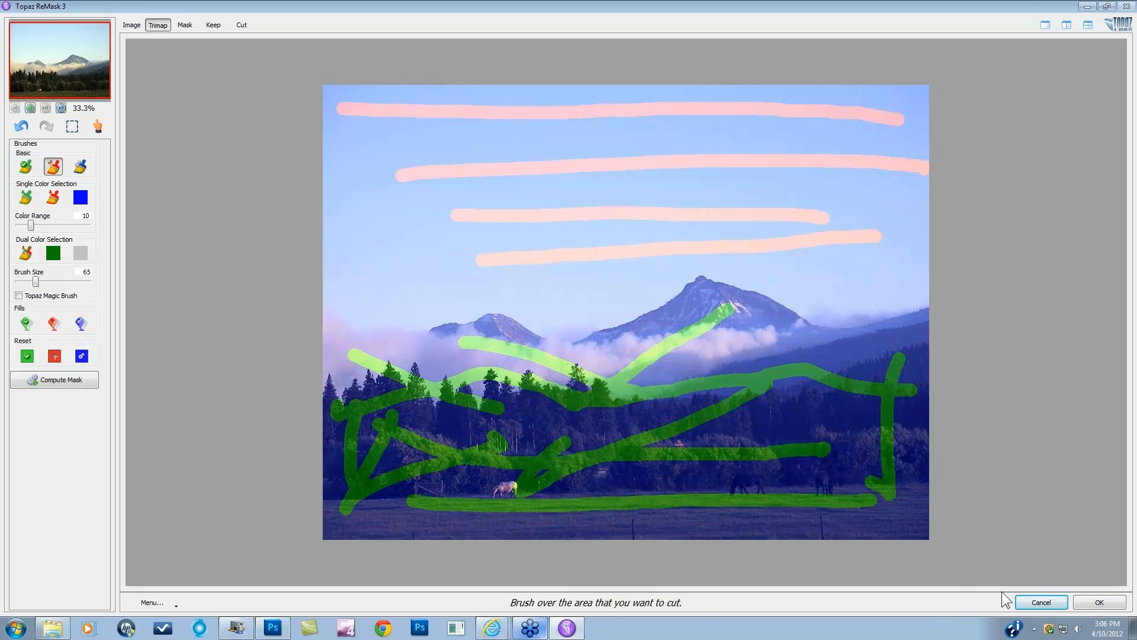
left_click(62, 379)
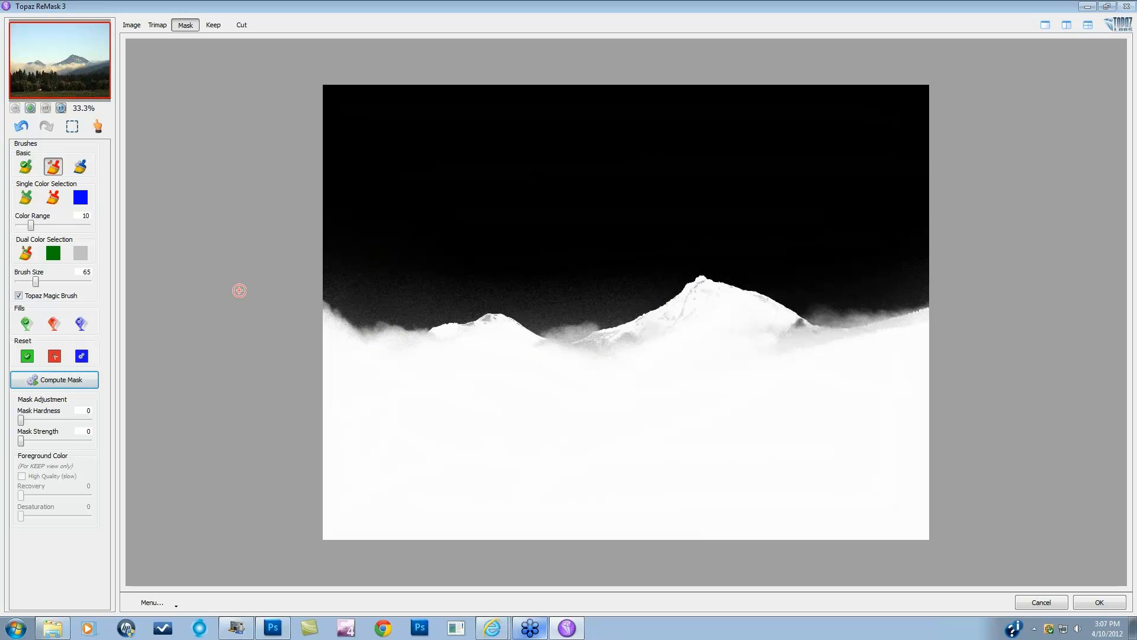
Reset the trimap to keep and display the trimap
left_click(54, 356)
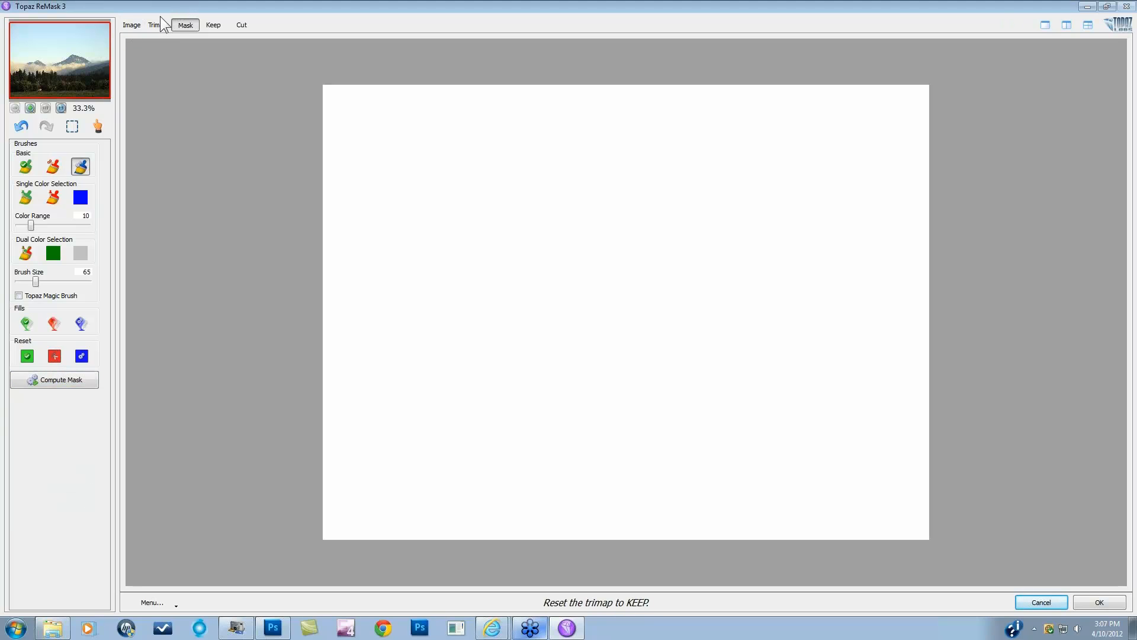
left_click(157, 24)
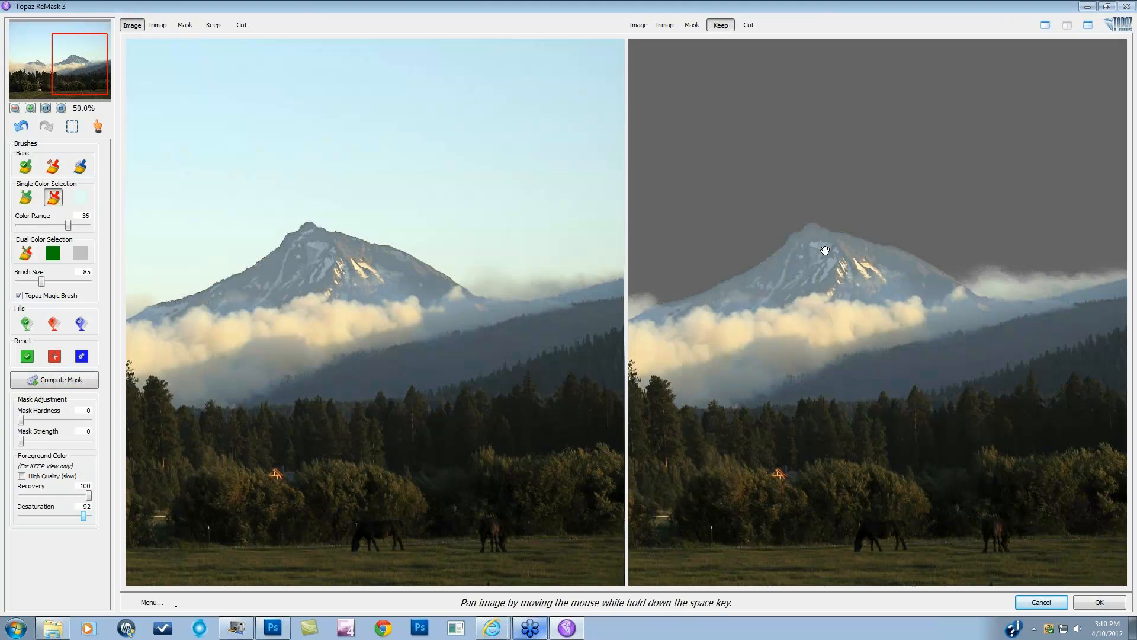
Examine the mountain ridge and cloud edges in the Keep result beside the original image, and check the trimap behind it
left_click_drag(748, 212, 749, 213)
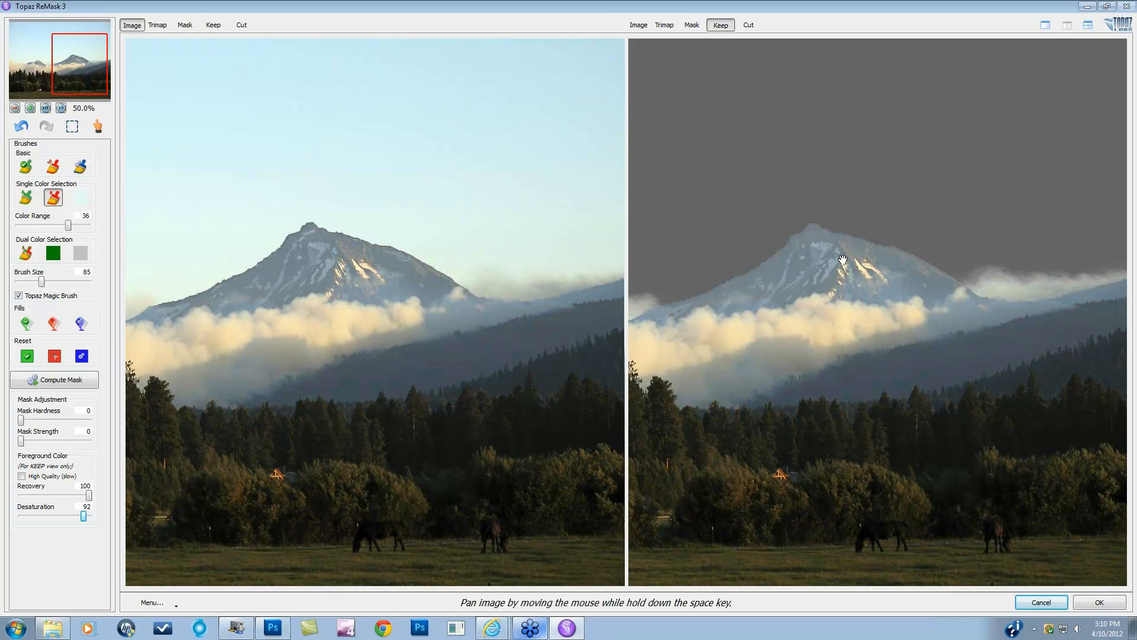
left_click_drag(909, 298, 907, 296)
key("space")
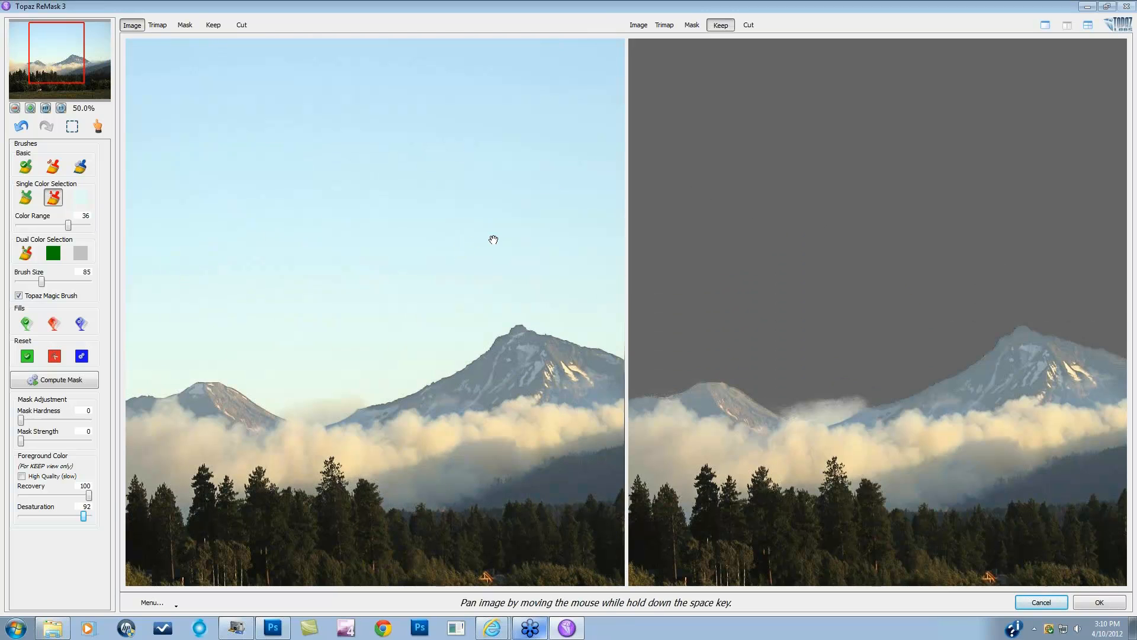
left_click_drag(496, 239, 373, 109)
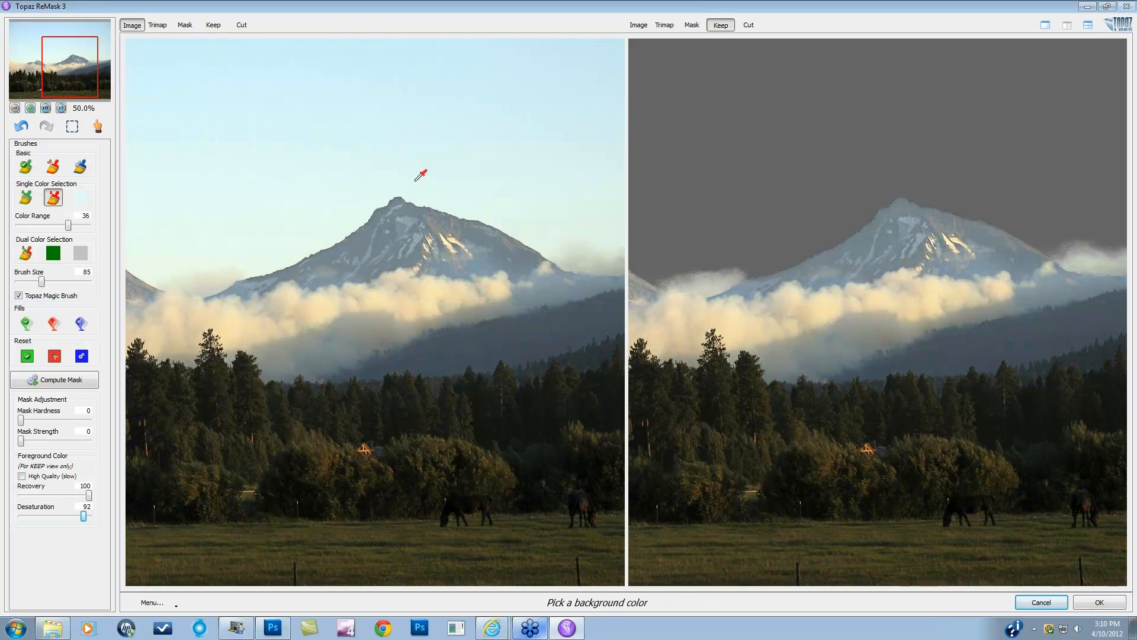
key("space")
left_click_drag(496, 262, 451, 253)
key("space")
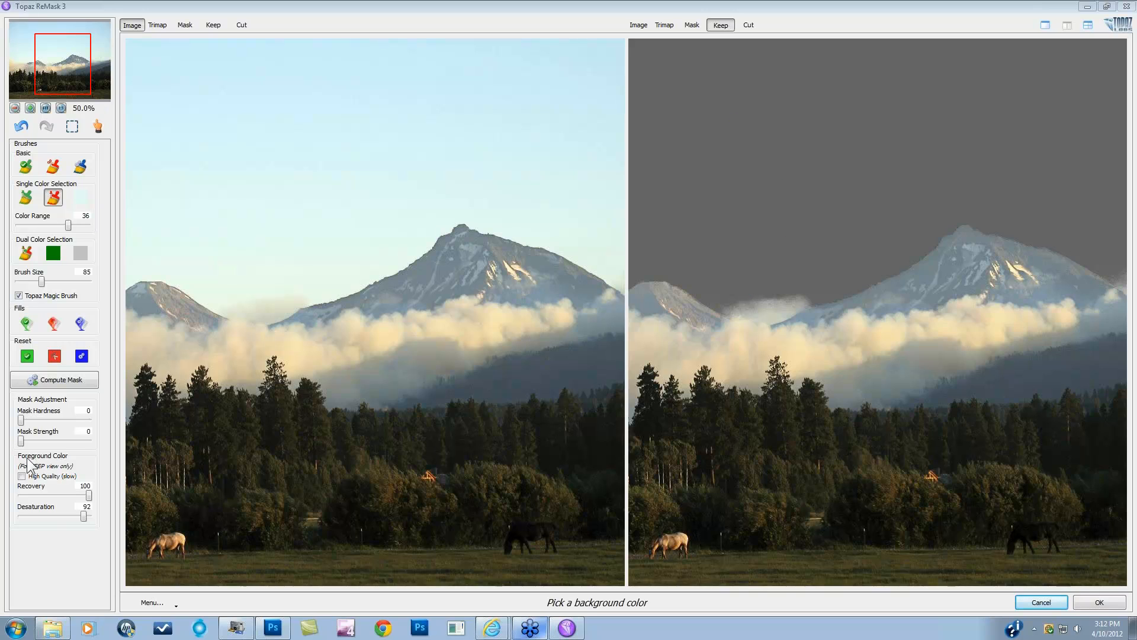
left_click(662, 25)
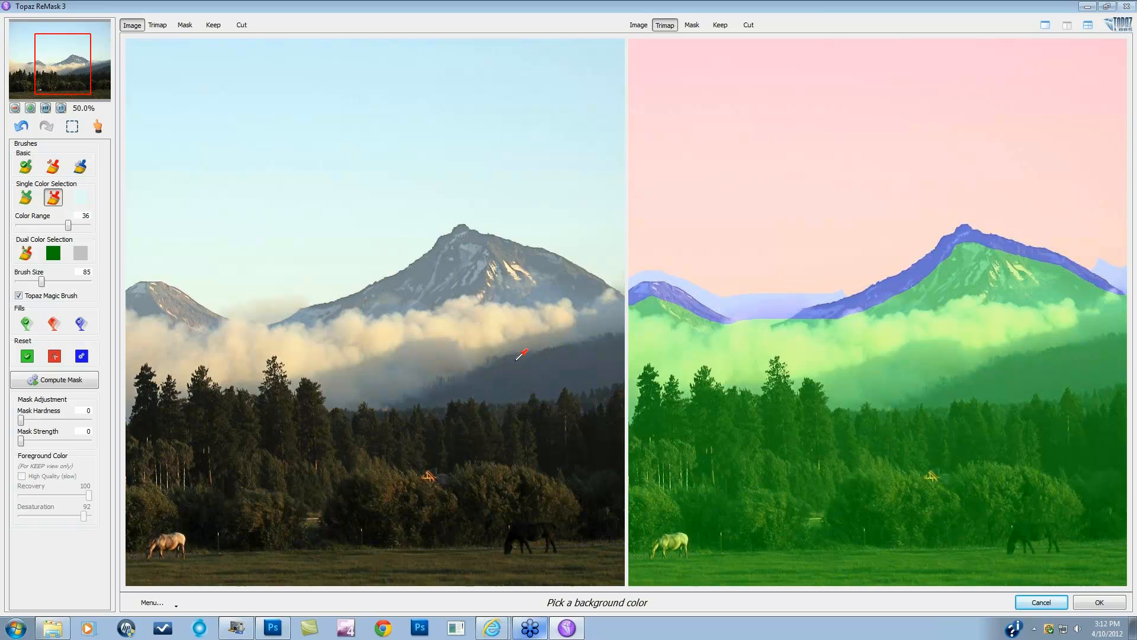
left_click(720, 26)
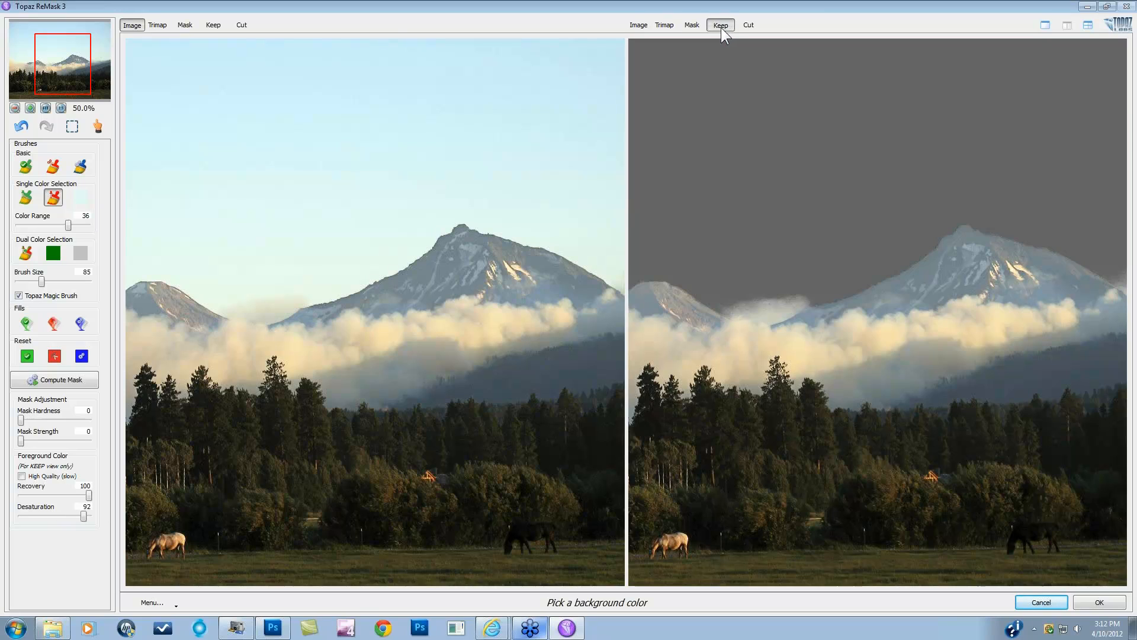